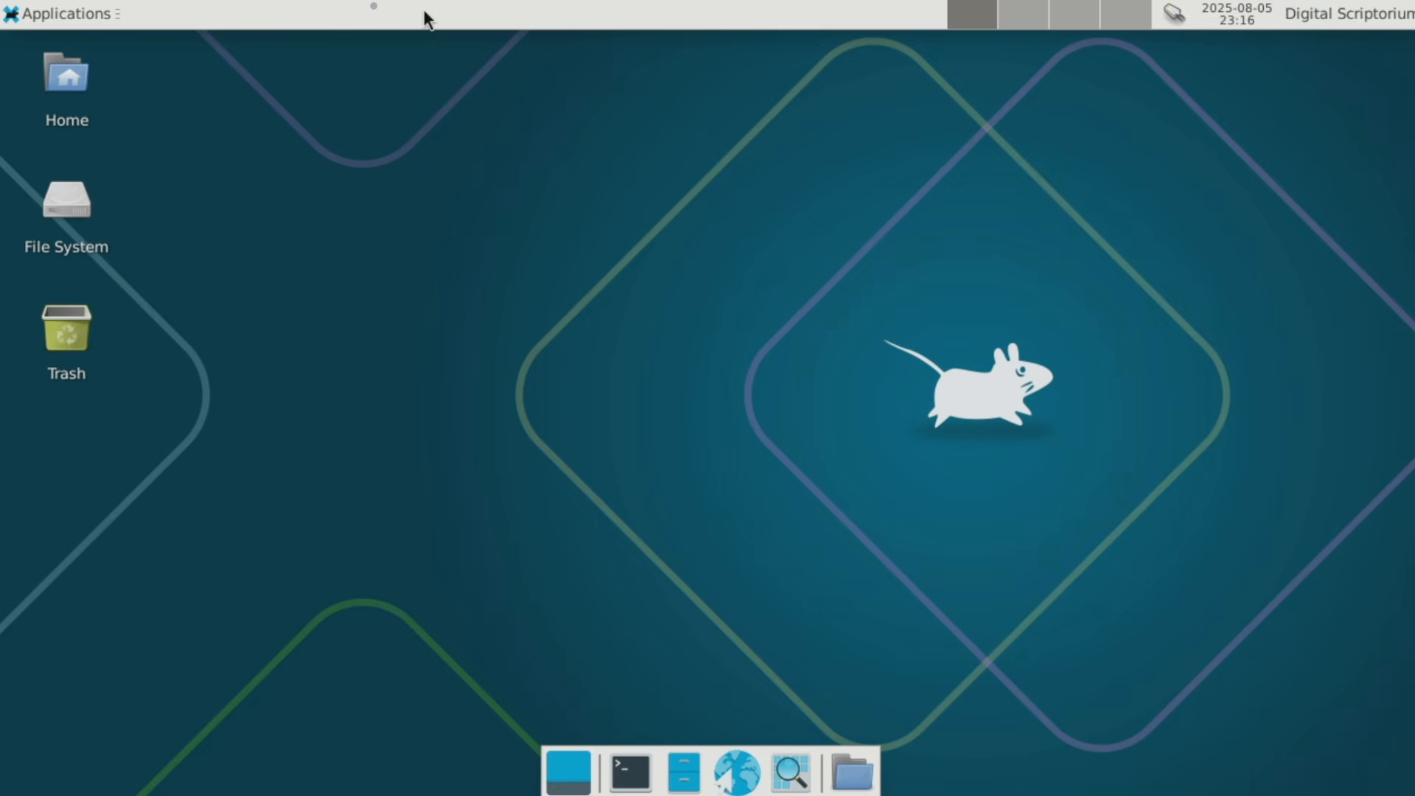
- Browse the desktop's application categories and view the system details in About Xfce
left_click(68, 18)
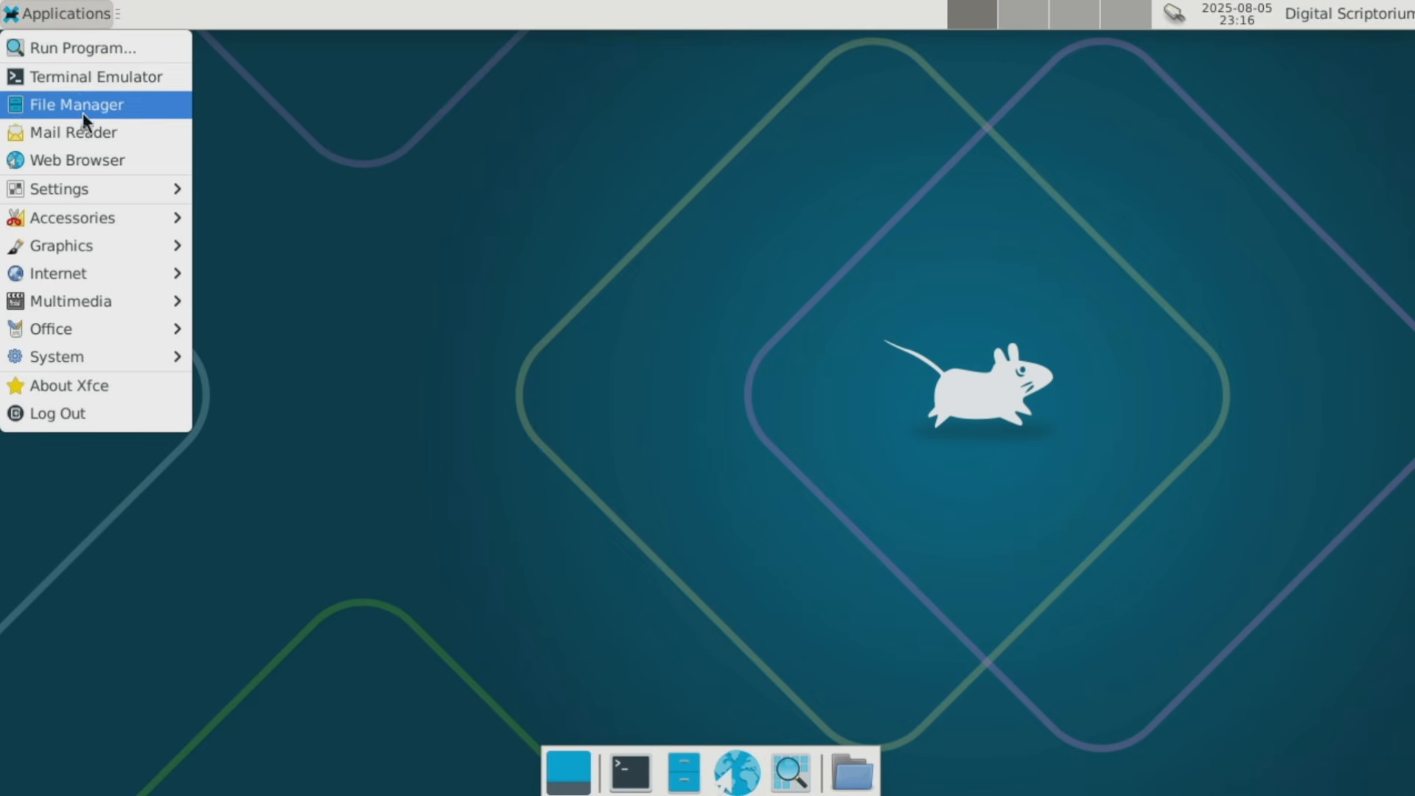
mouse_move(90, 190)
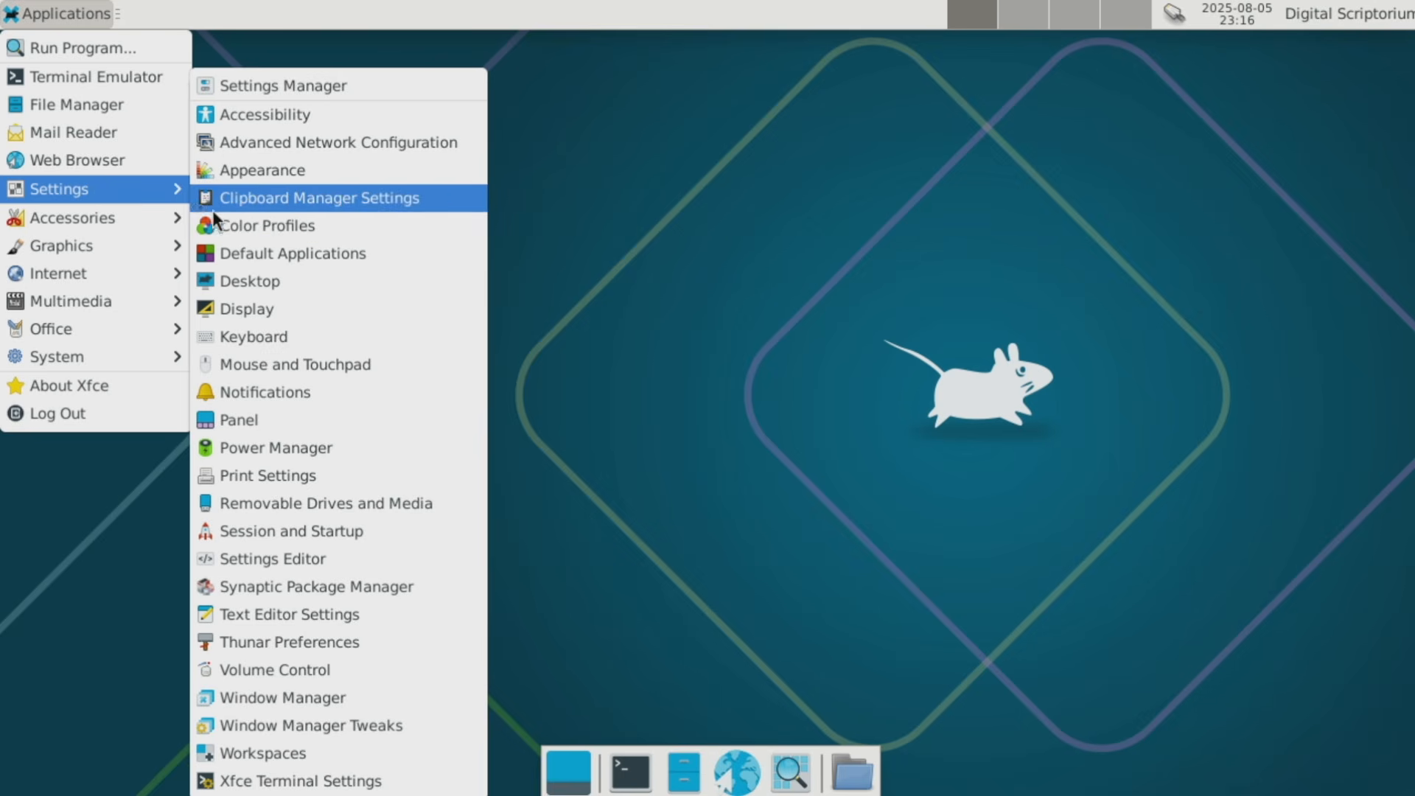
mouse_move(140, 215)
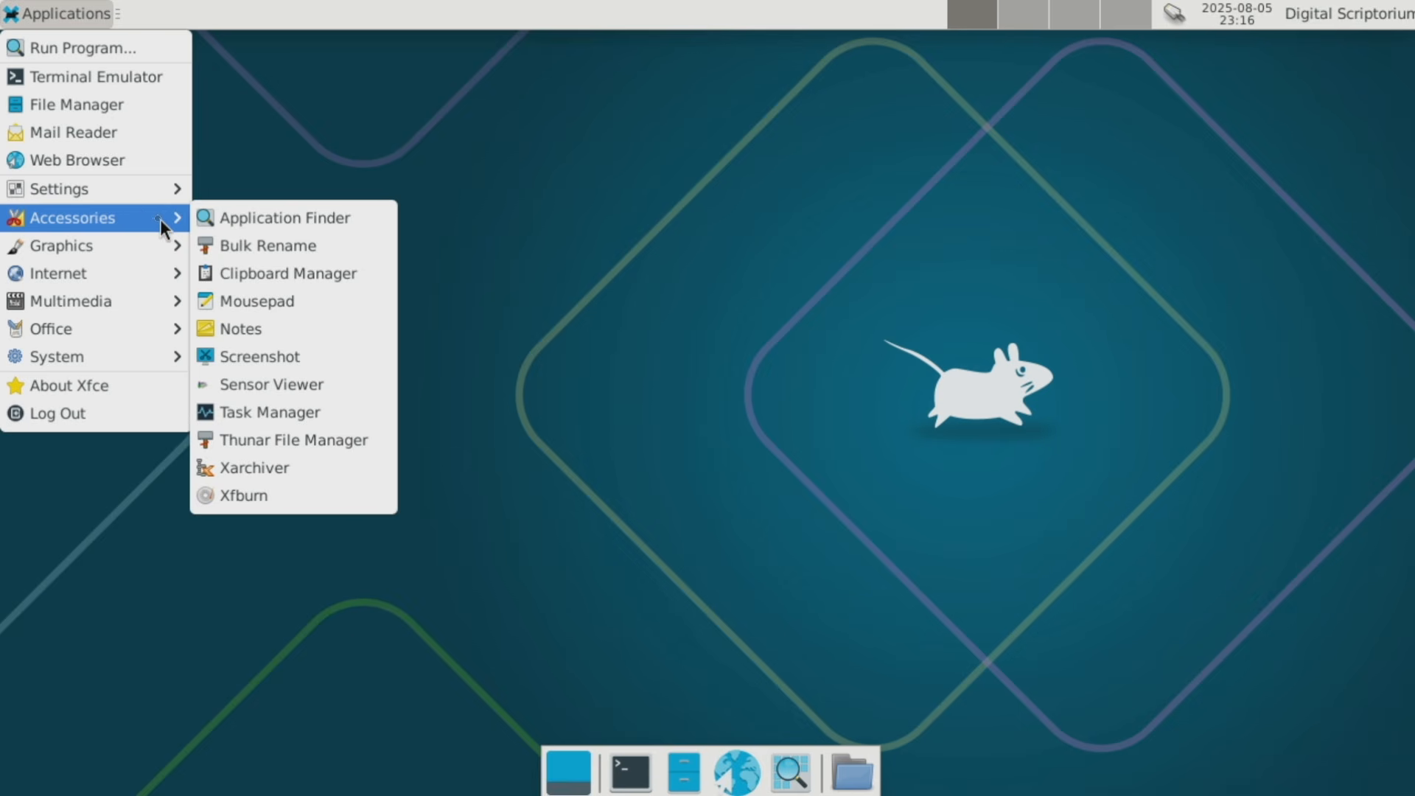
mouse_move(125, 243)
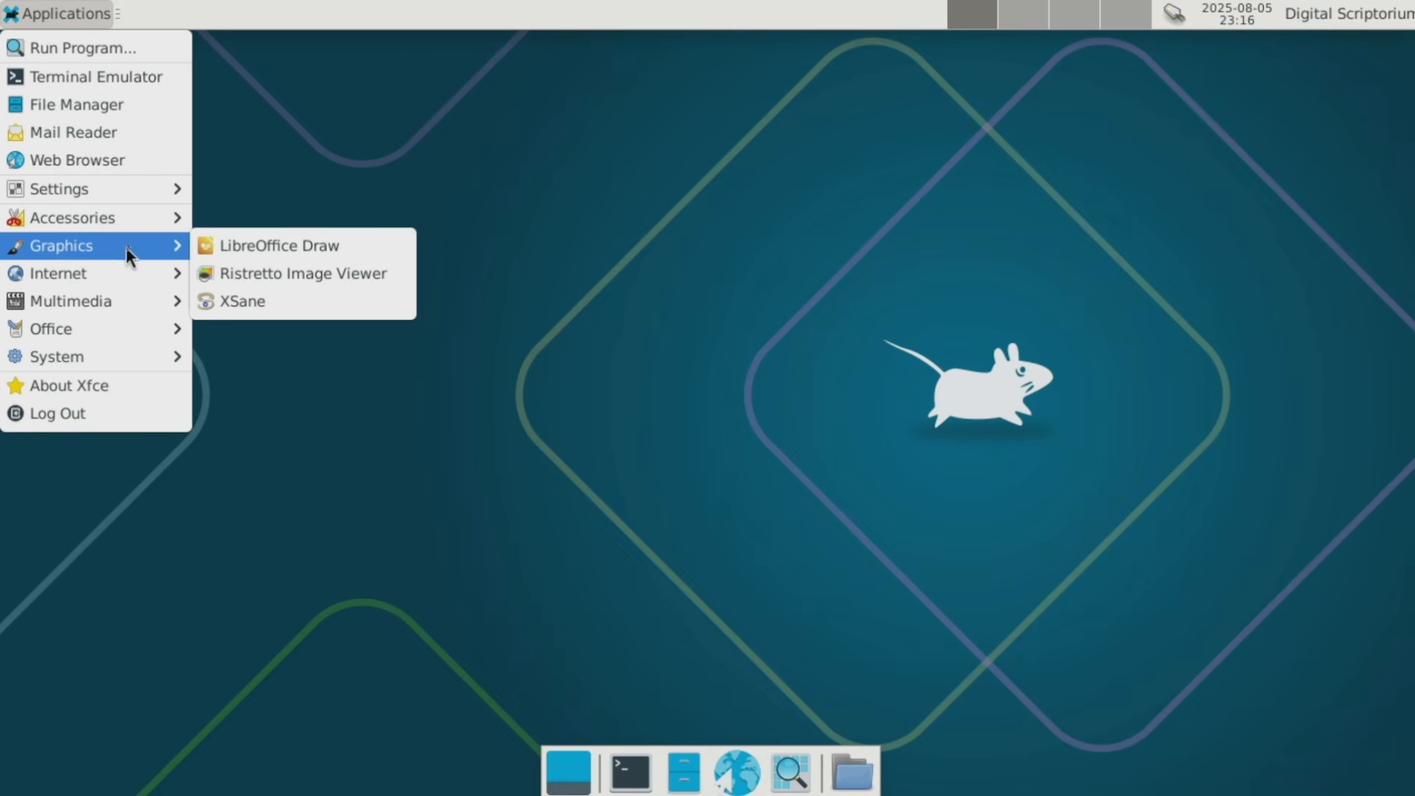
mouse_move(136, 268)
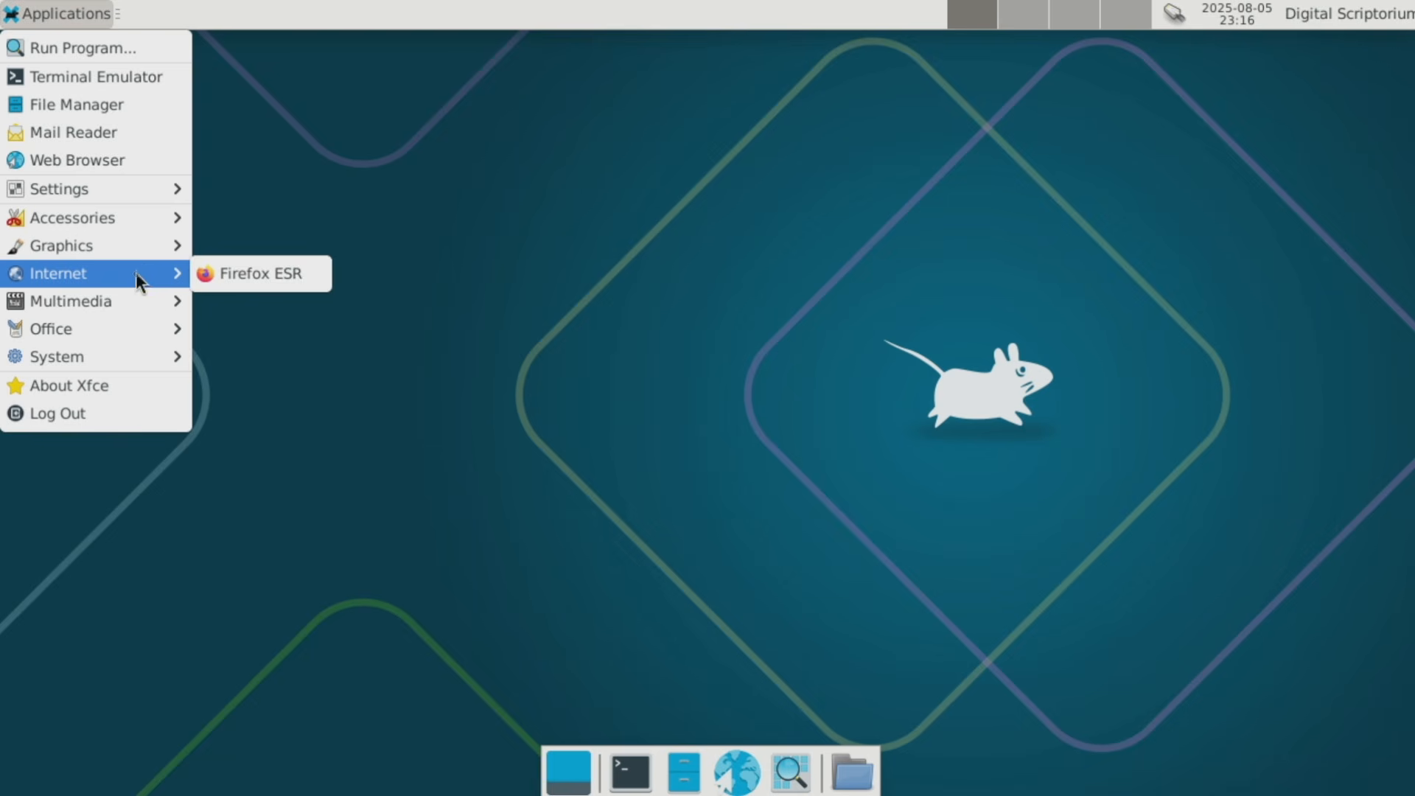
mouse_move(137, 303)
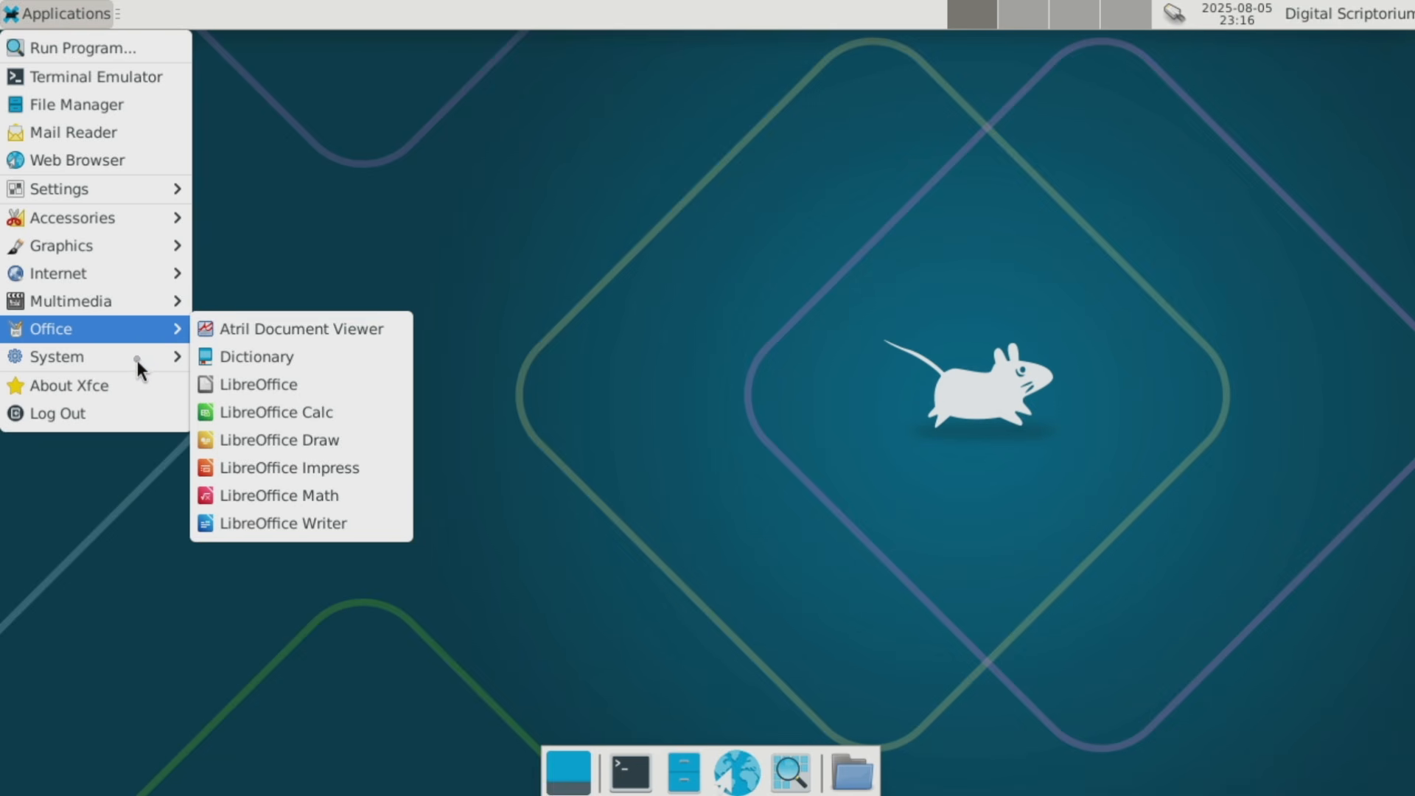
mouse_move(140, 361)
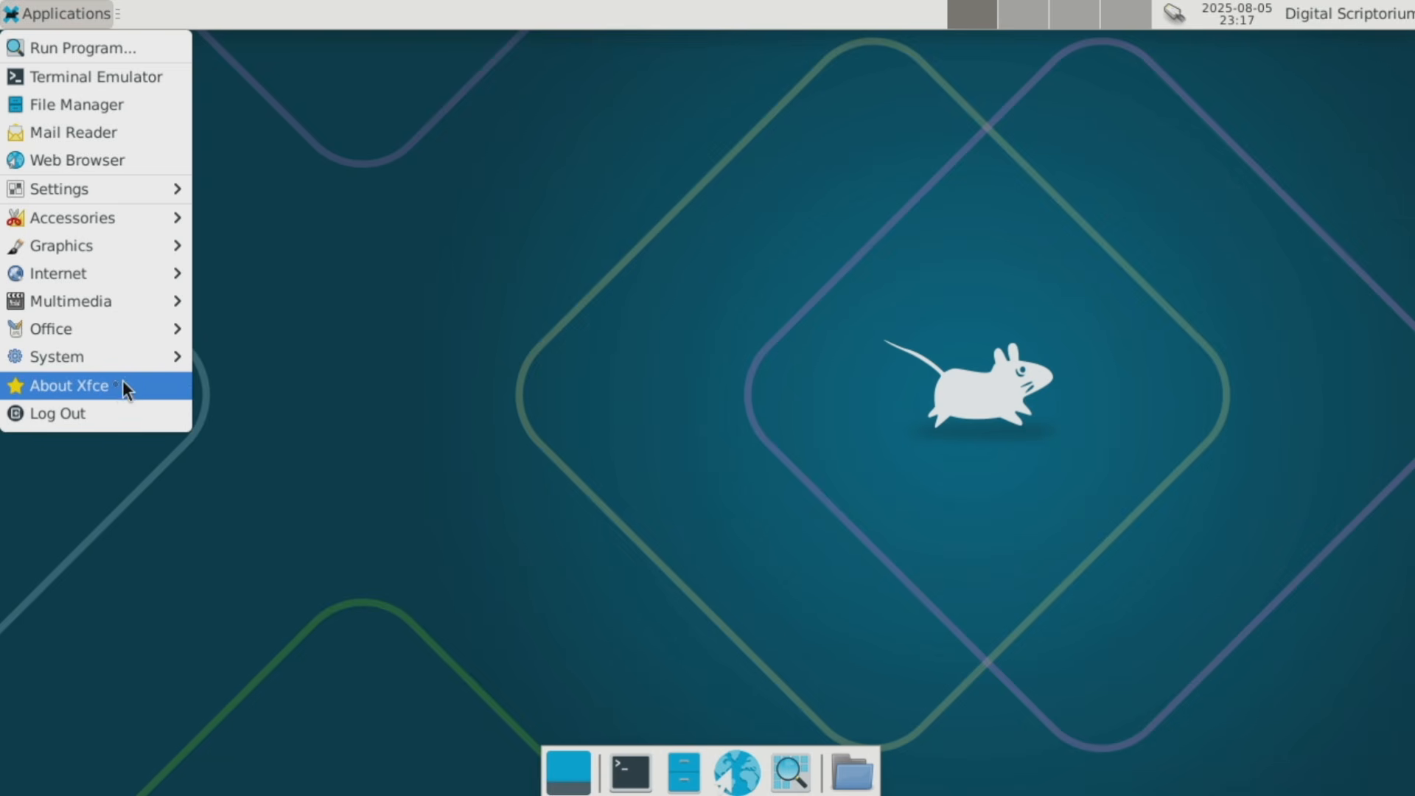
left_click(116, 386)
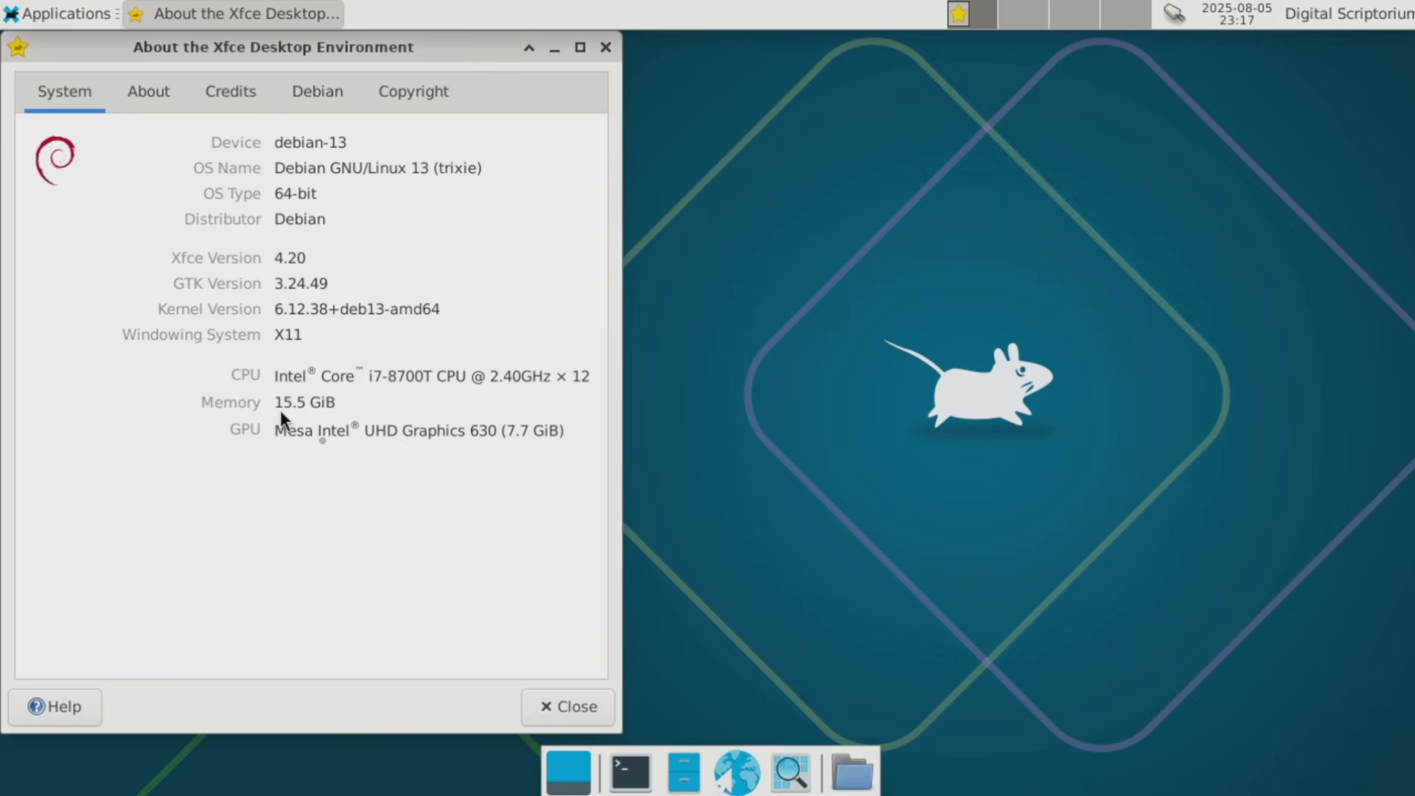
left_click(578, 705)
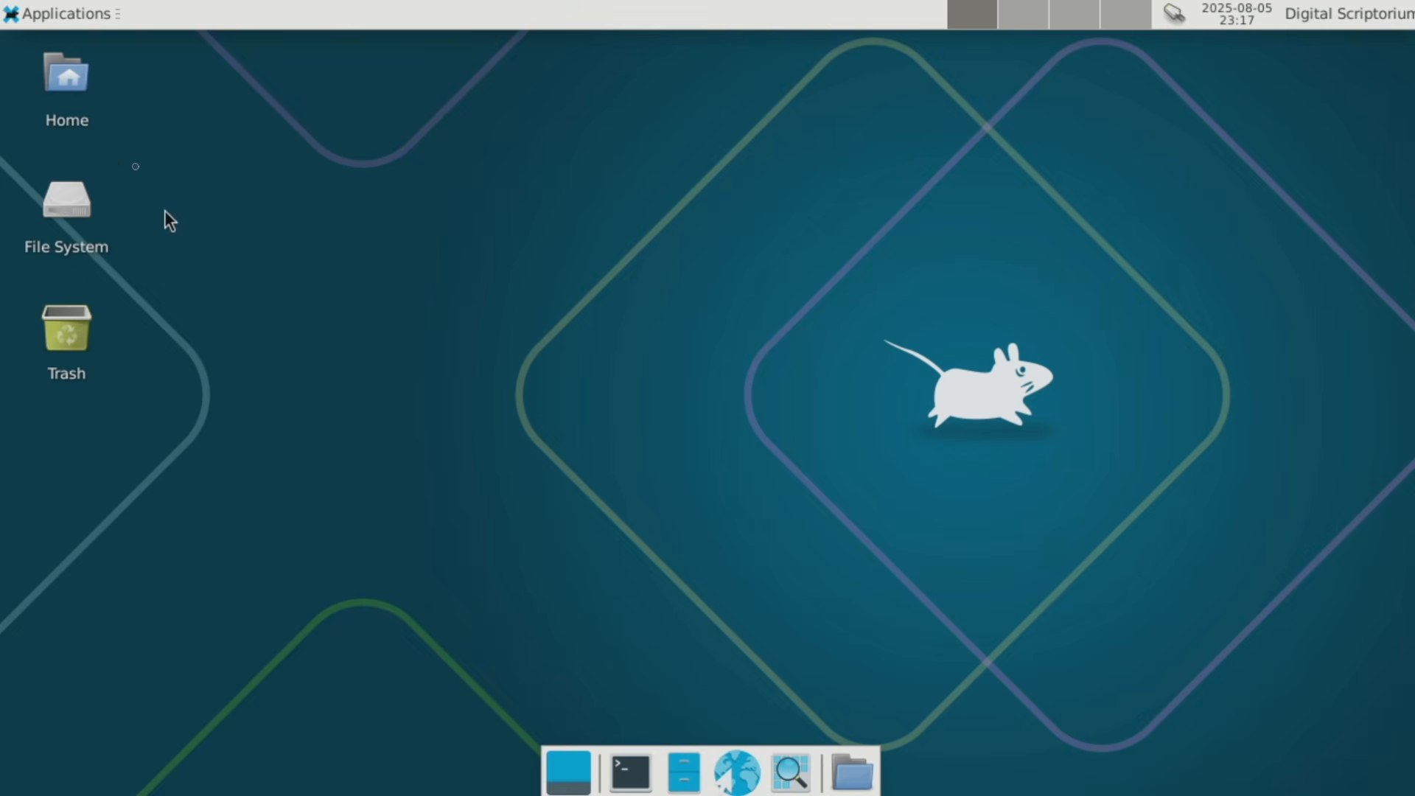
- View the Home folder's contents, close it, and look through the applications list offered on the empty desktop
double_click(83, 95)
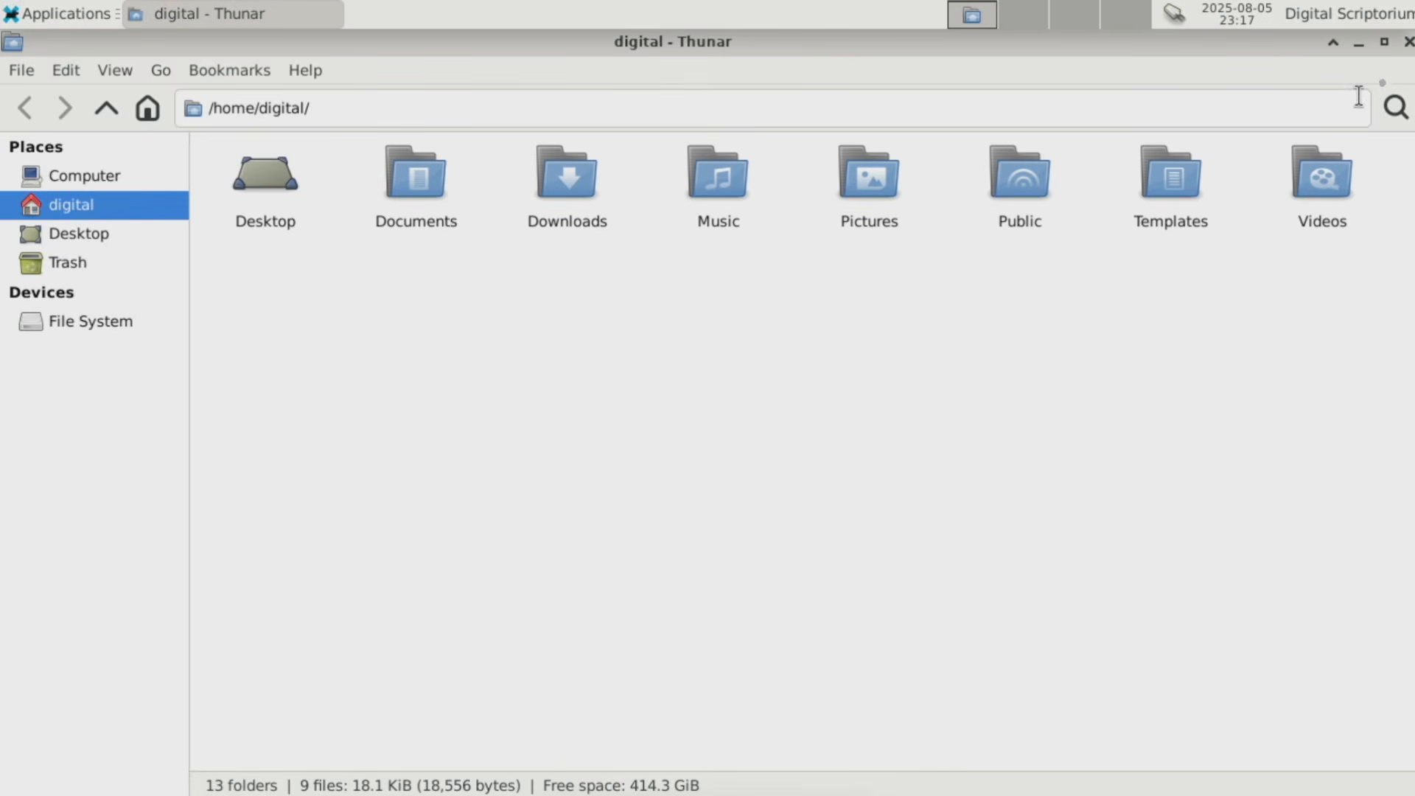
left_click(1408, 41)
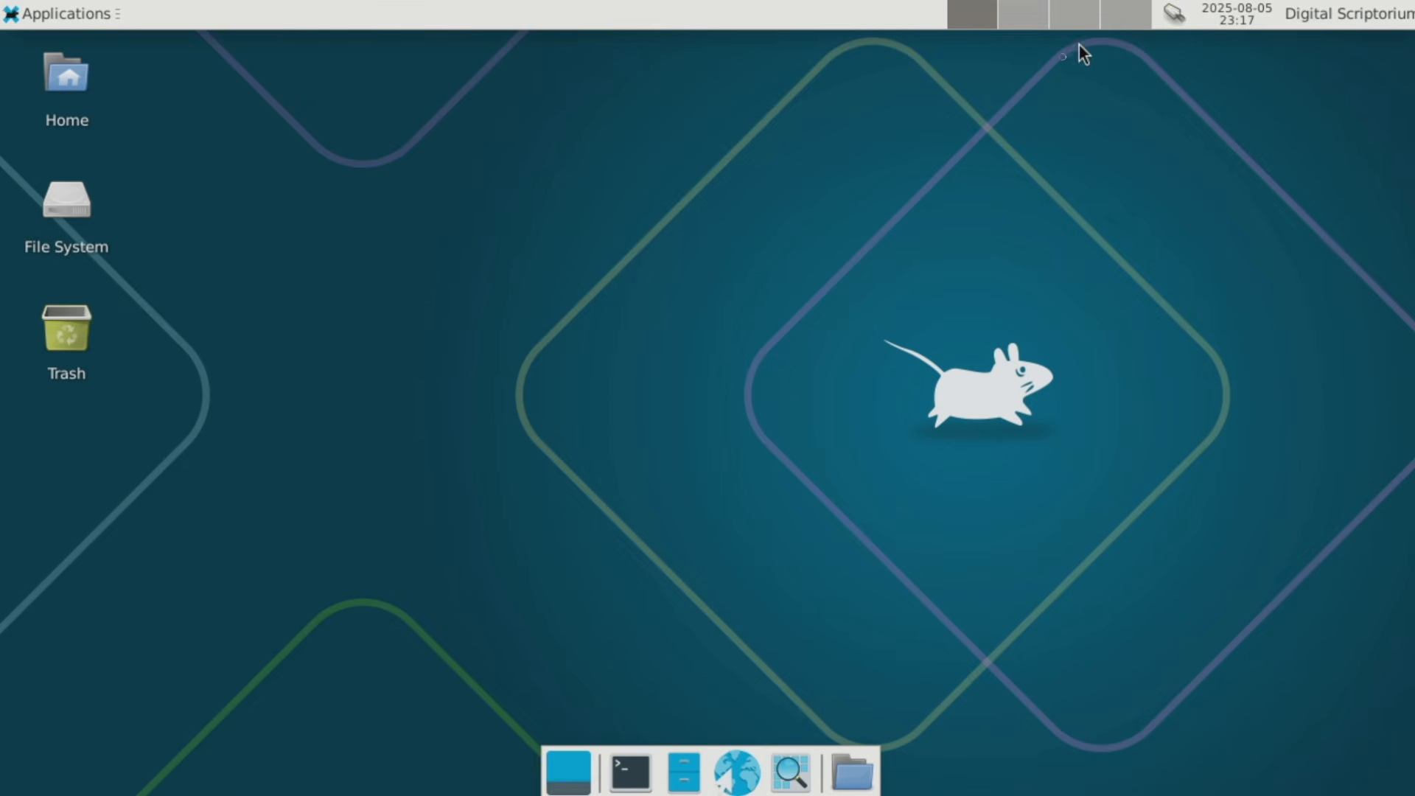
right_click(738, 302)
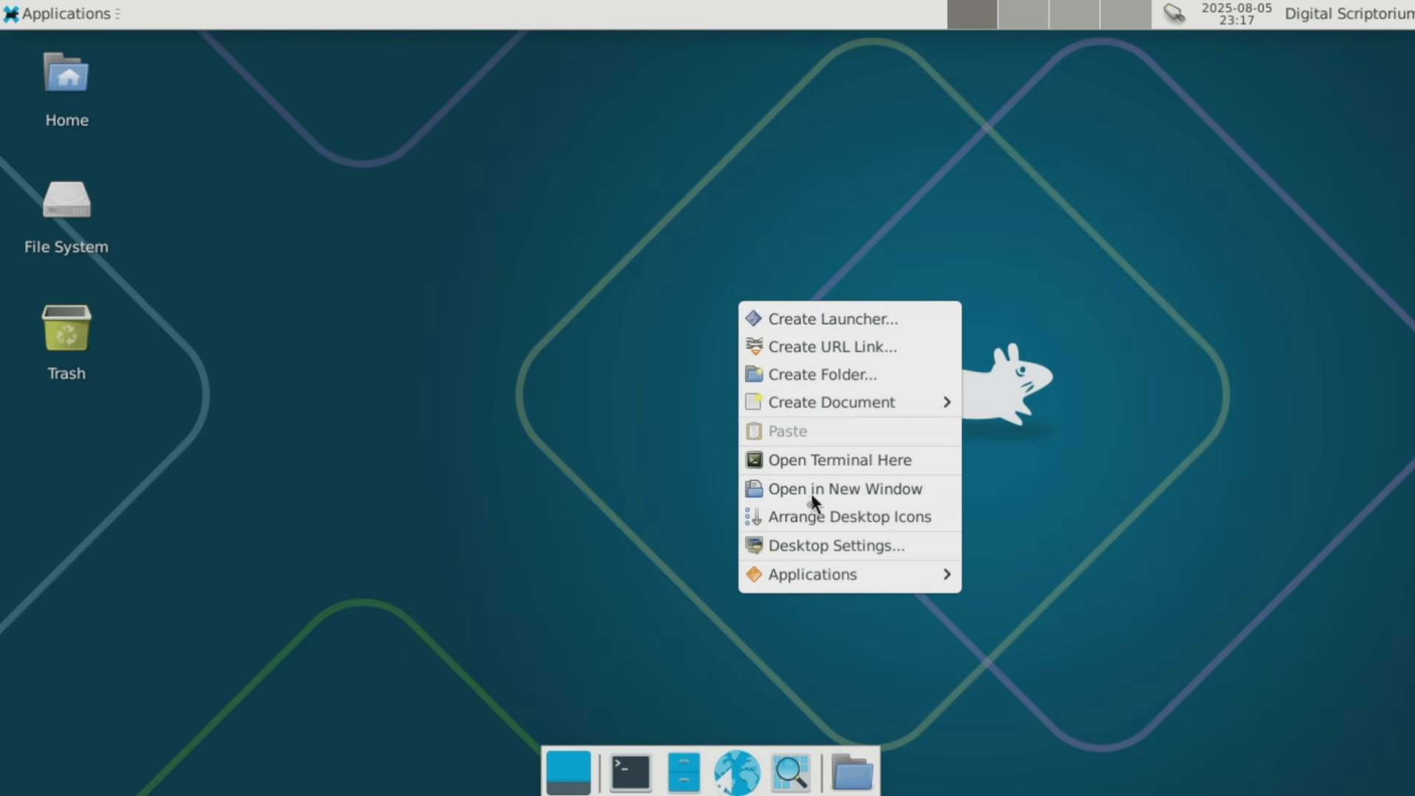
mouse_move(806, 573)
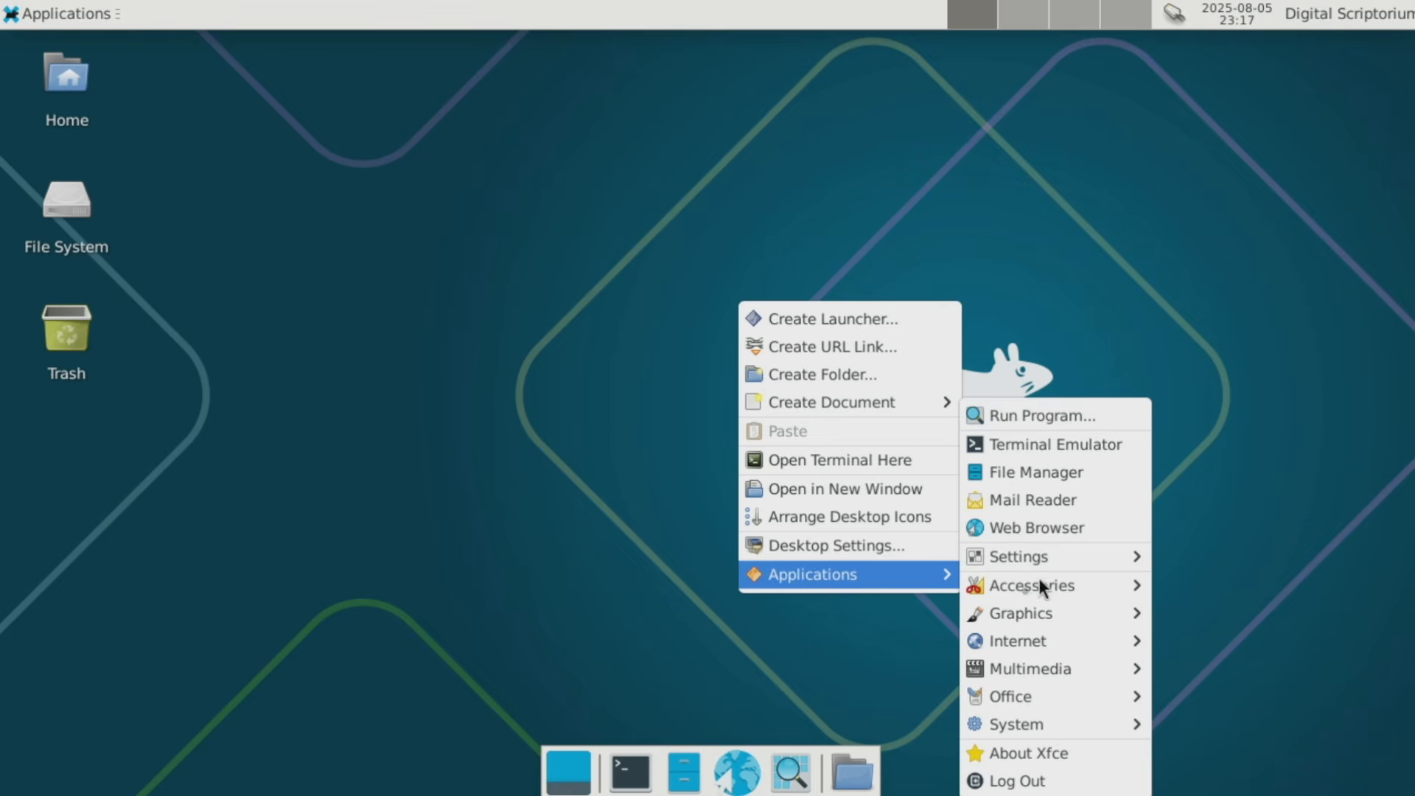
left_click(616, 638)
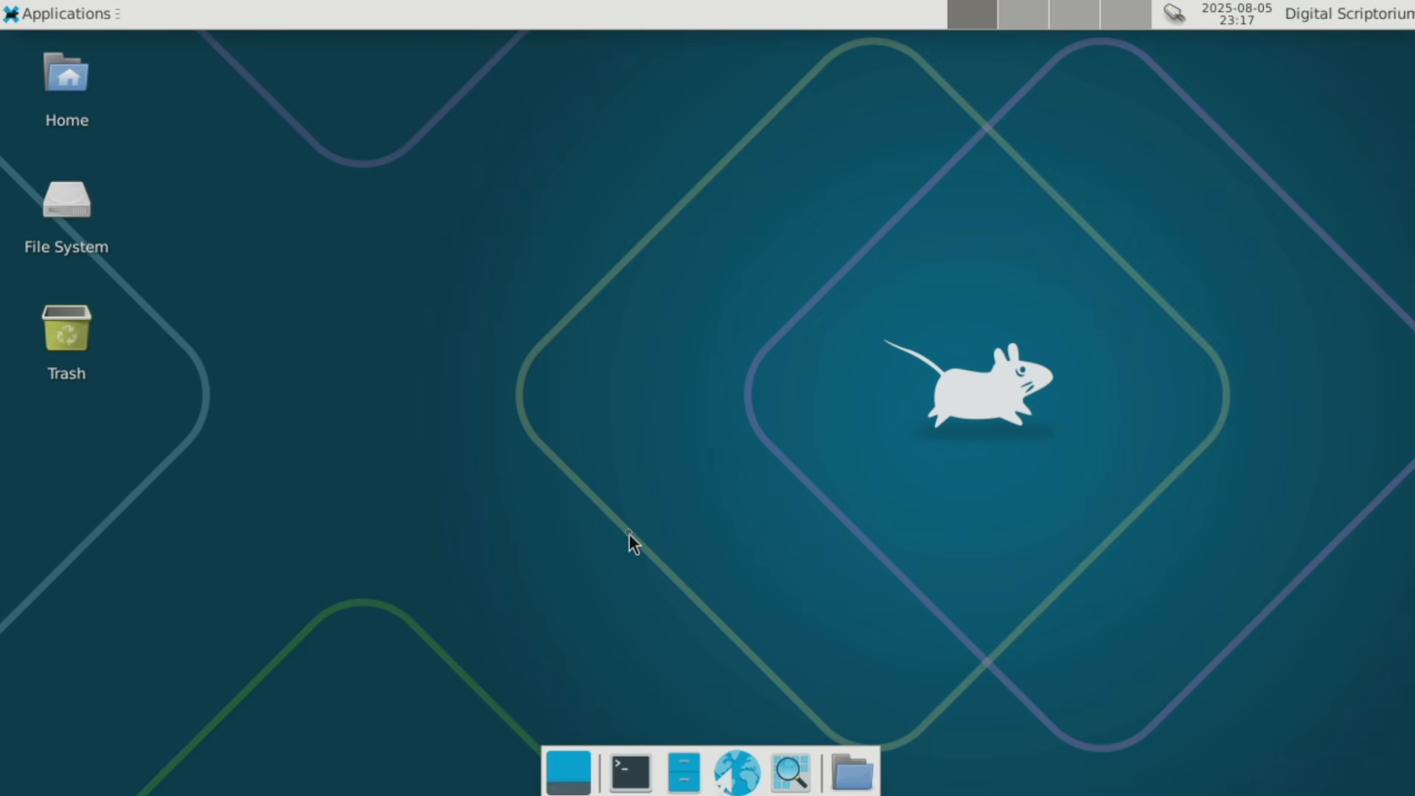
- Change the desktop wallpaper to the fourth image in the desktop-base folder
right_click(630, 532)
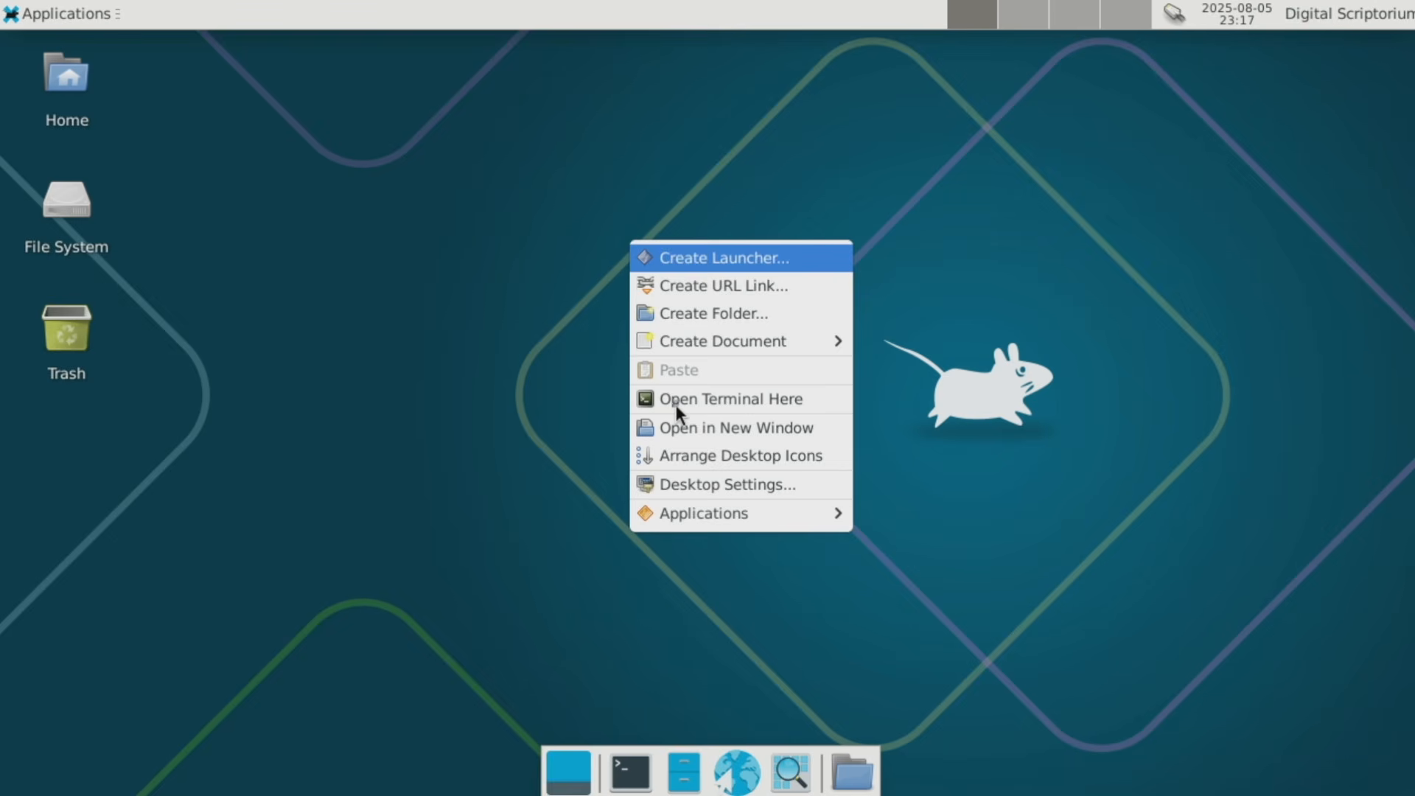
left_click(718, 484)
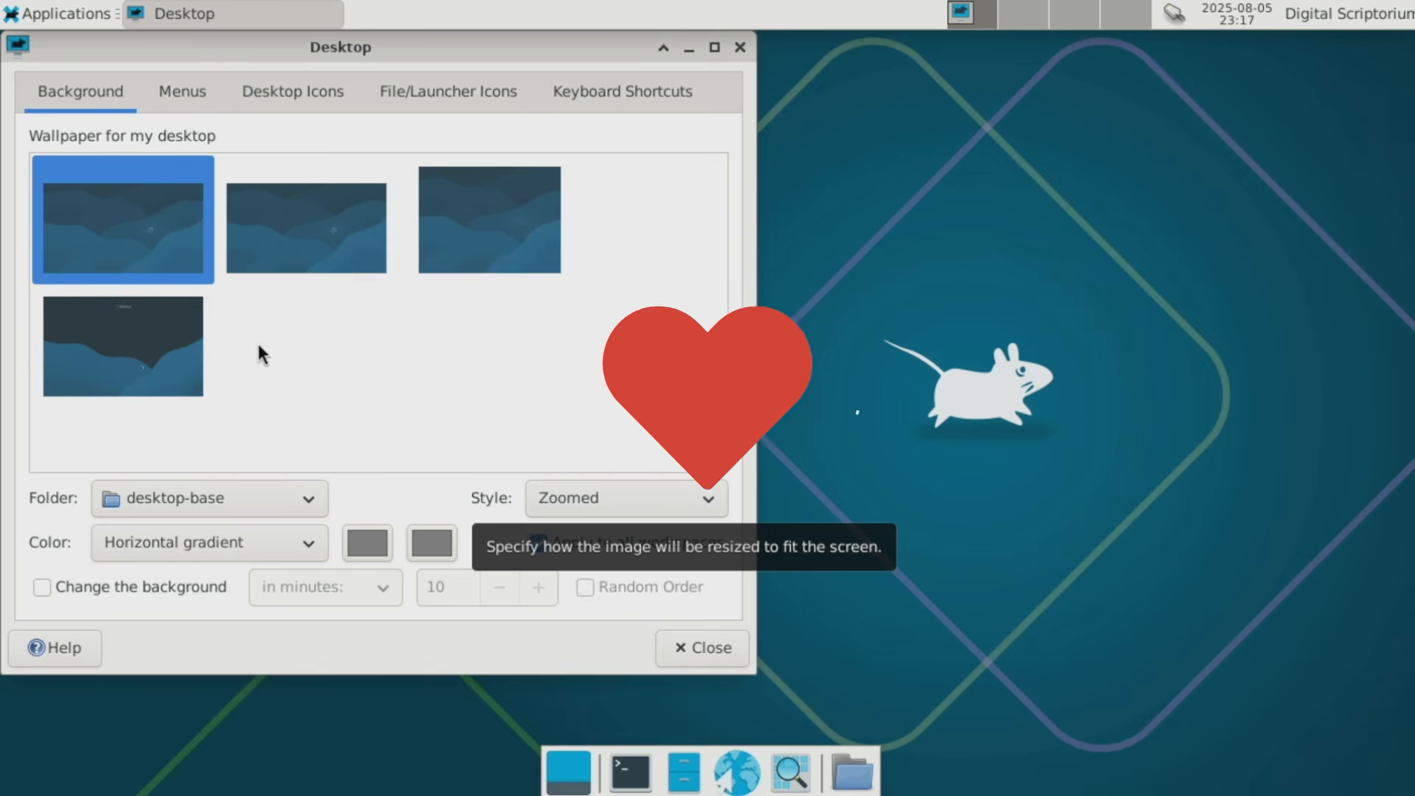
left_click(104, 375)
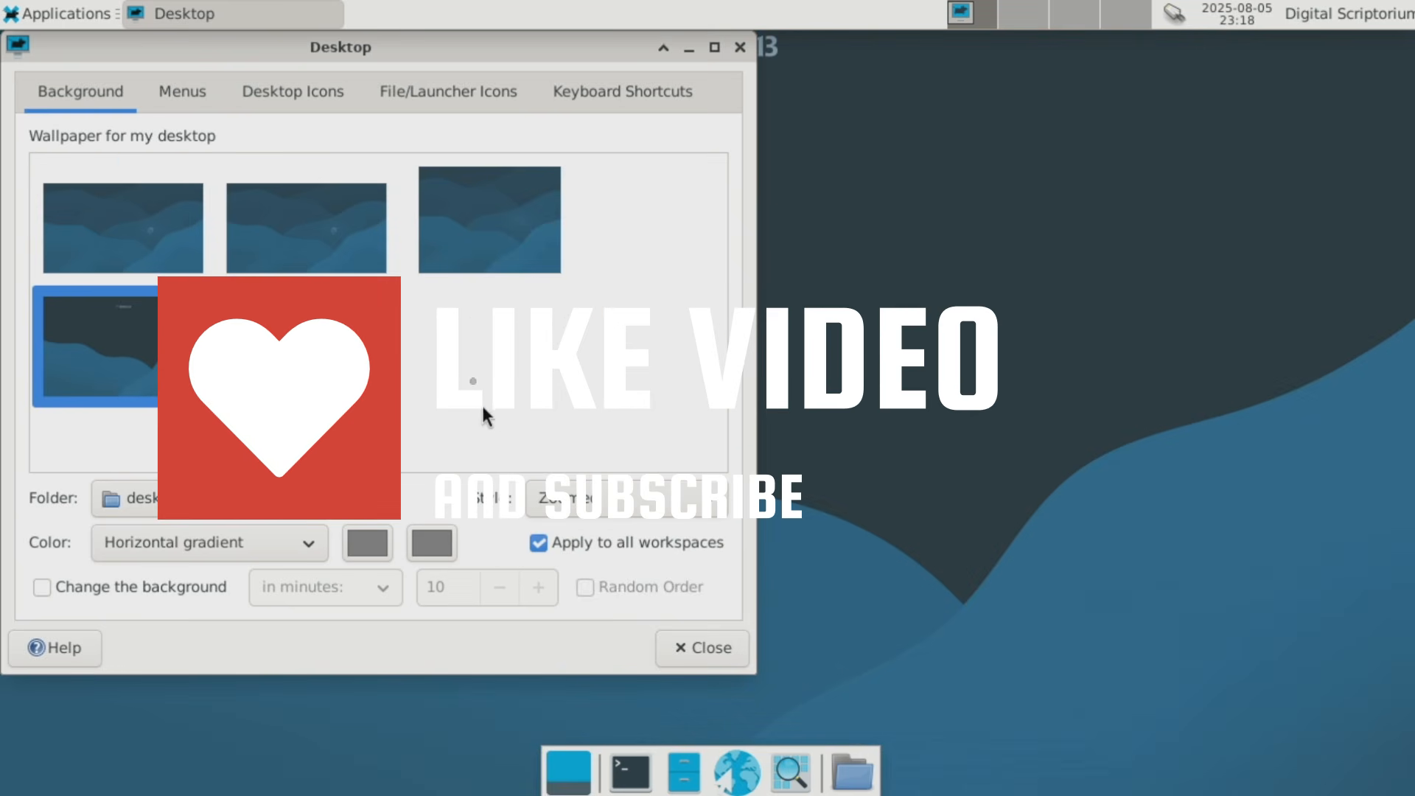
- Review the desktop settings for menus, desktop icons, file/launcher icons and keyboard shortcuts
left_click(197, 99)
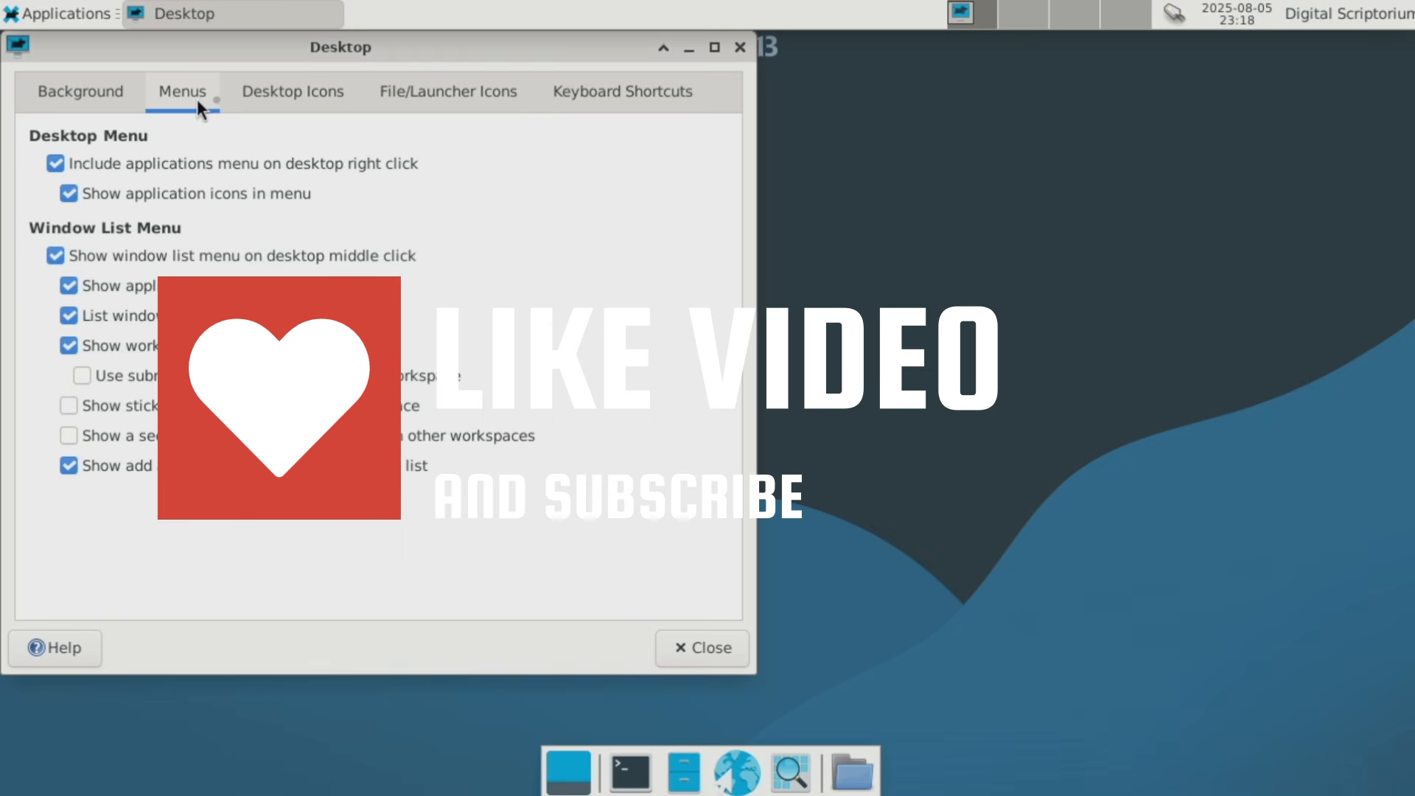
left_click(290, 110)
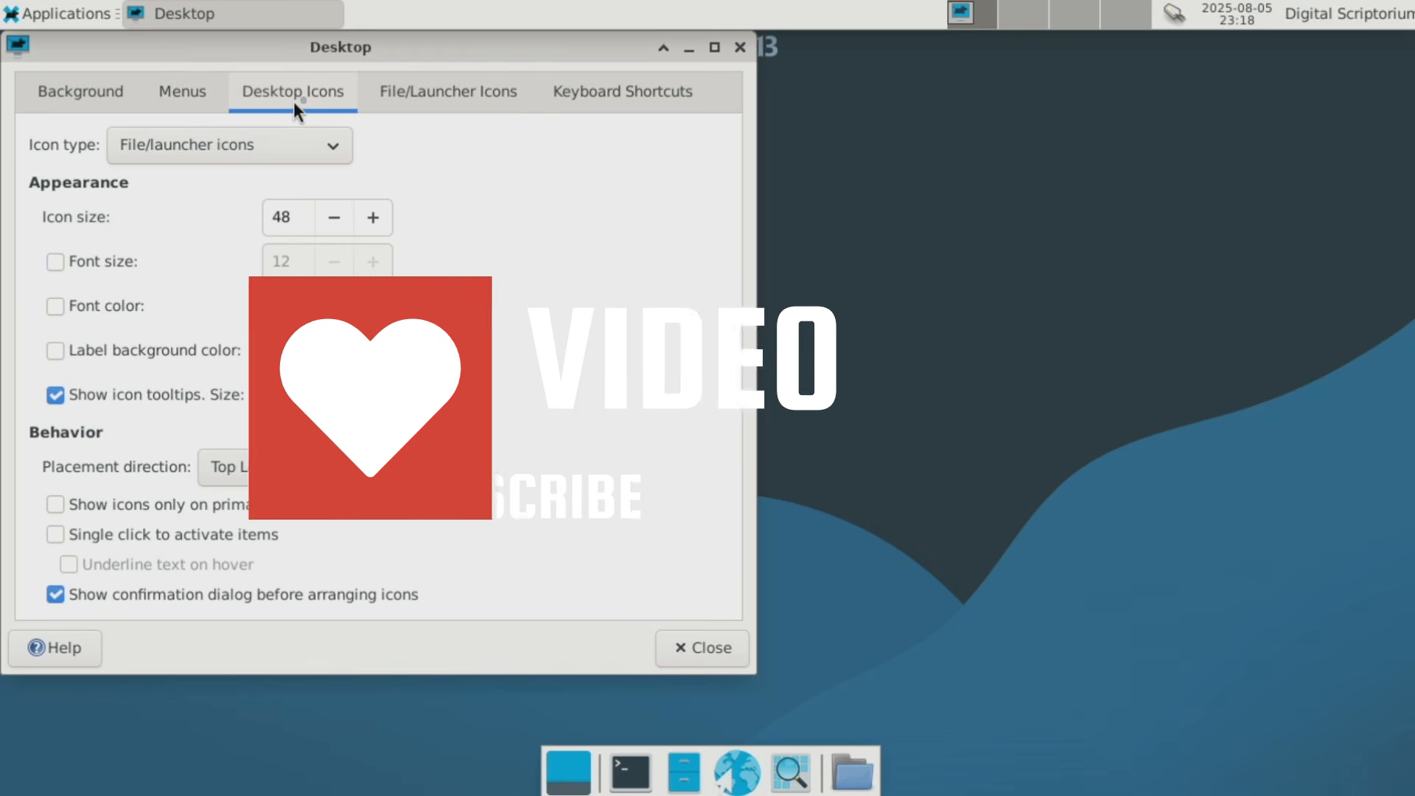
left_click(408, 102)
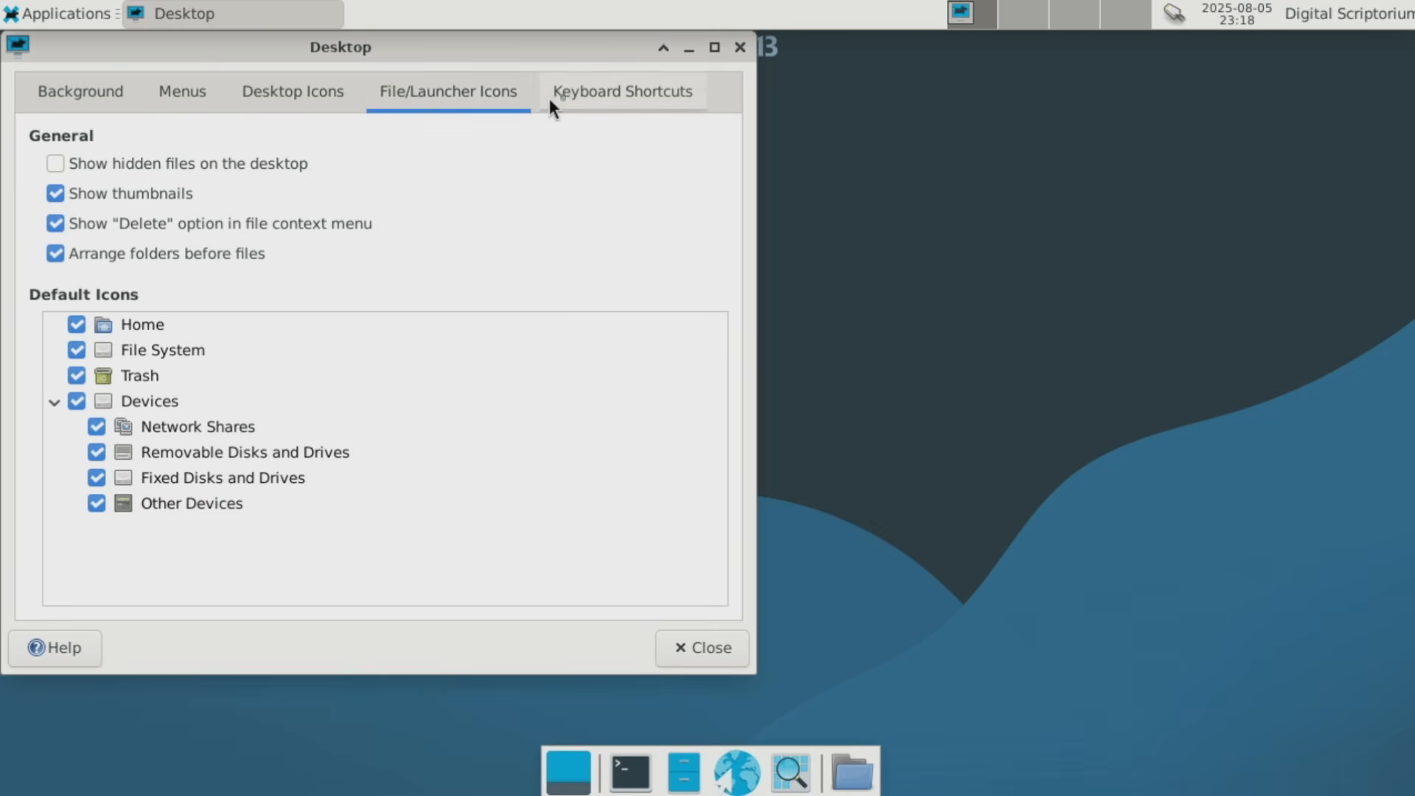
left_click(569, 99)
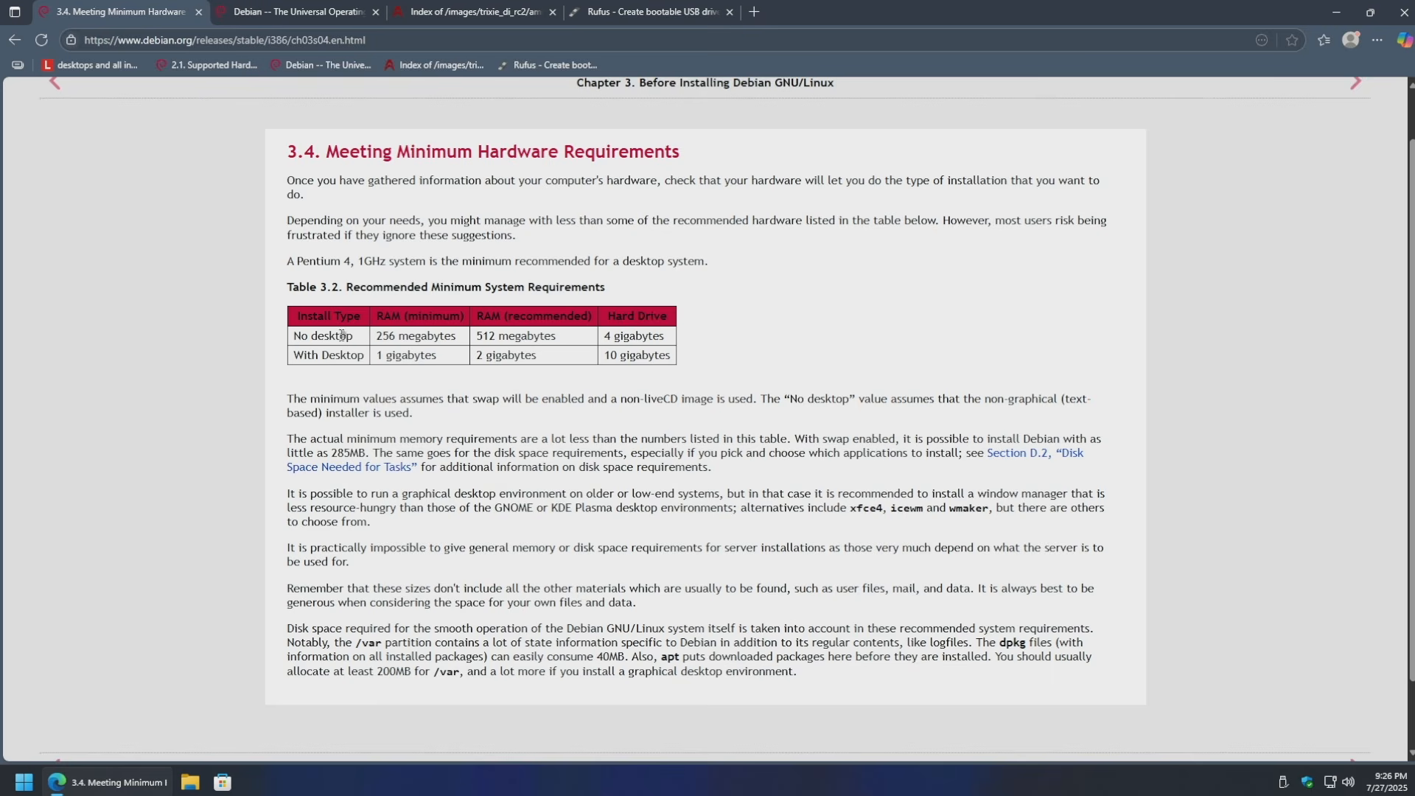
- In Edge, examine Debian's minimum hardware requirements: RAM and disk for each install type, the desktop processor, and the server note
left_click_drag(355, 339, 294, 337)
left_click_drag(488, 336, 537, 344)
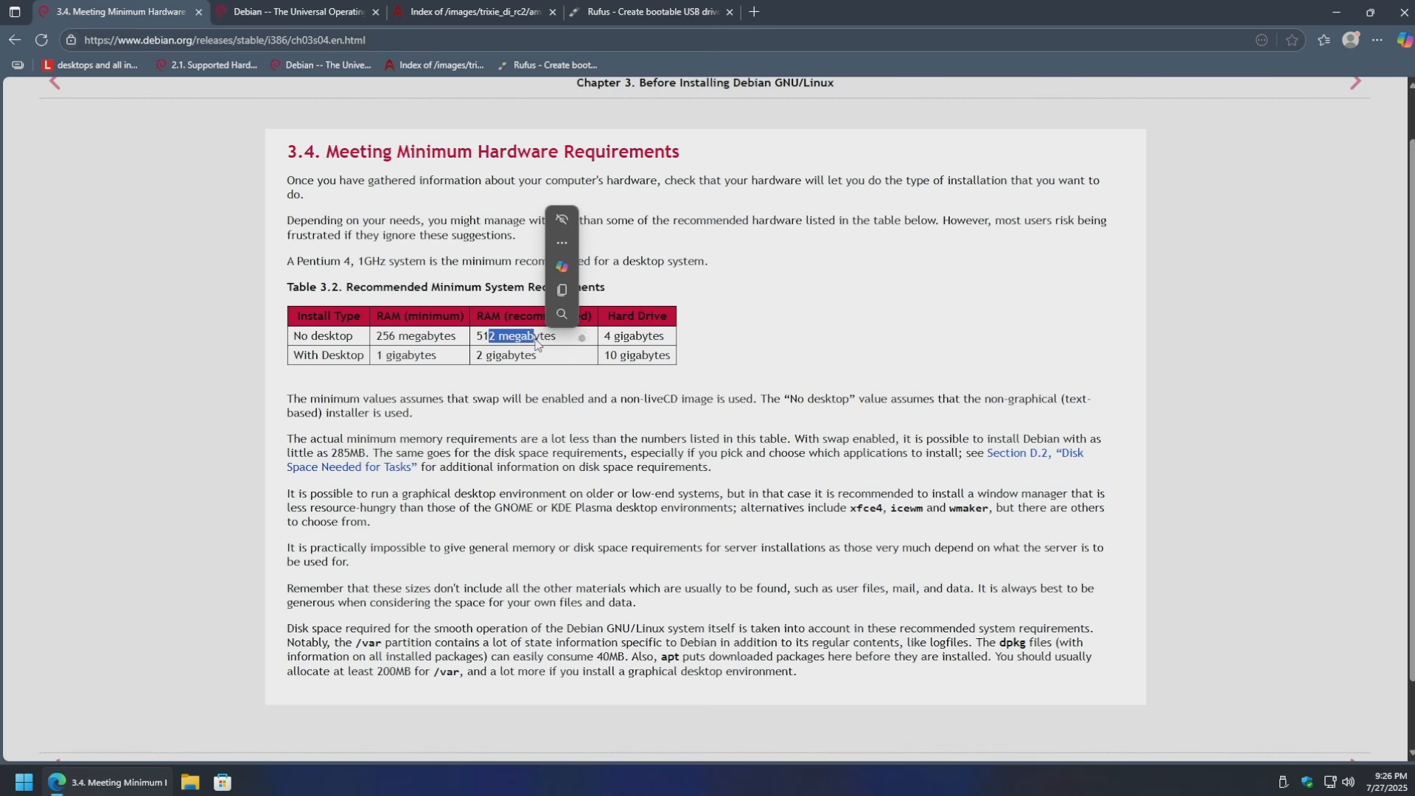
left_click(616, 343)
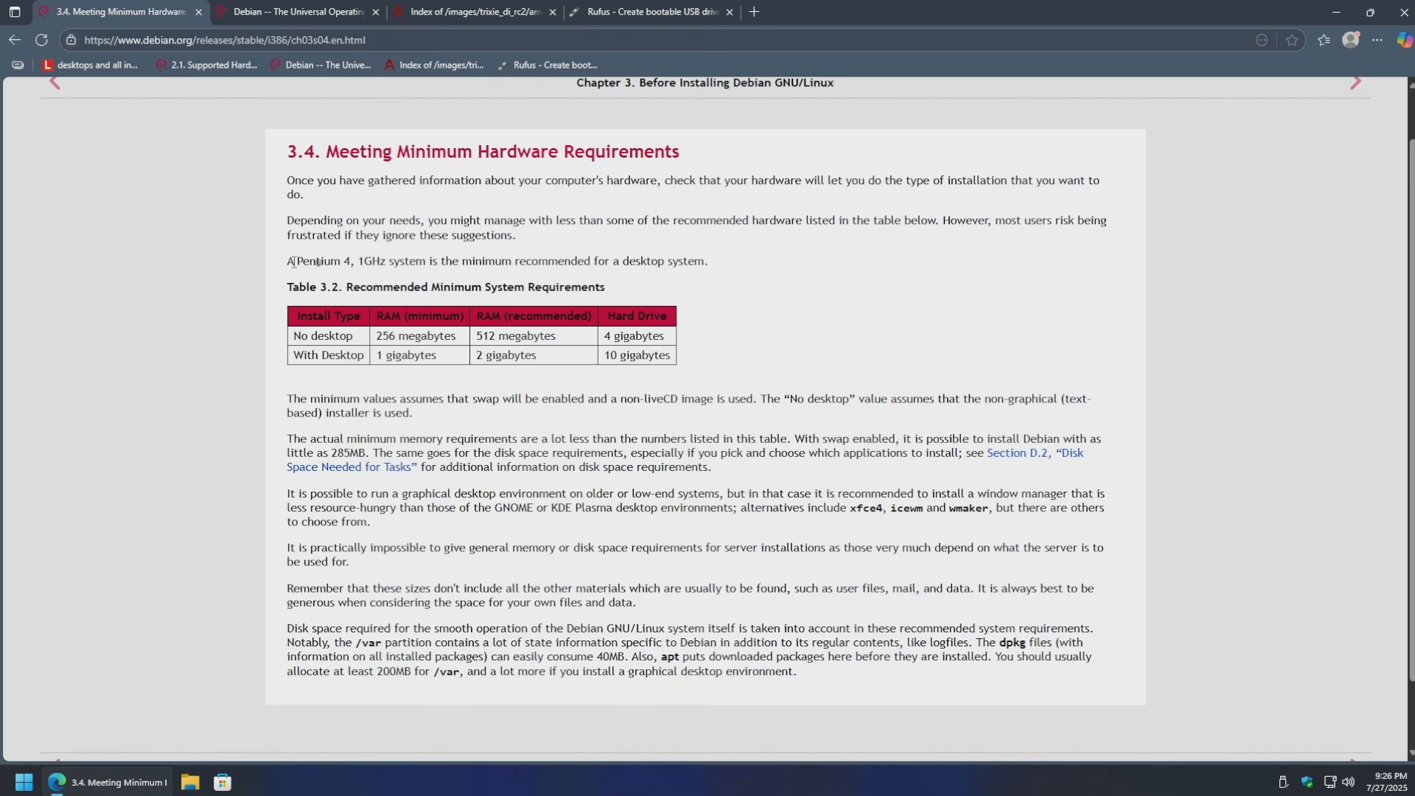
left_click_drag(293, 262, 700, 271)
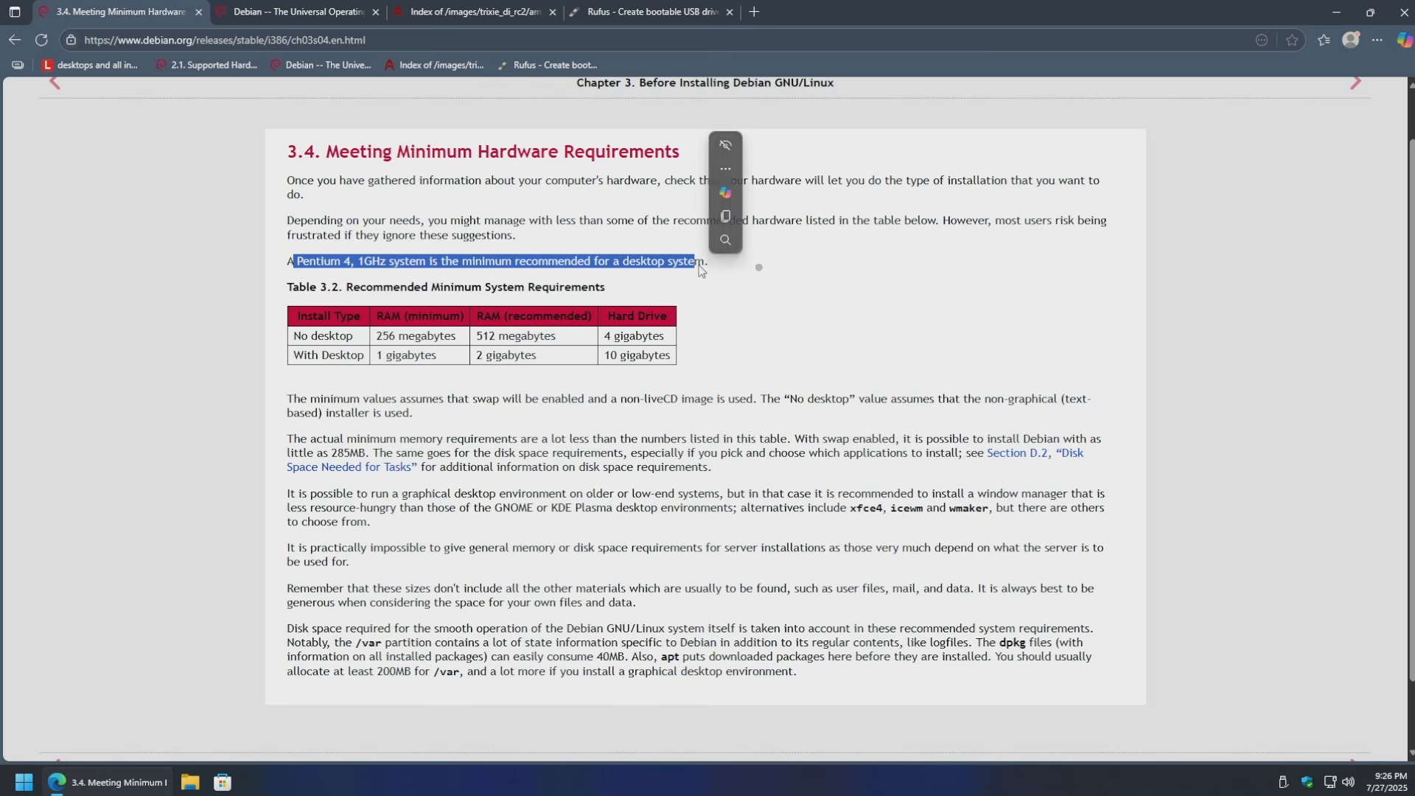
left_click(760, 269)
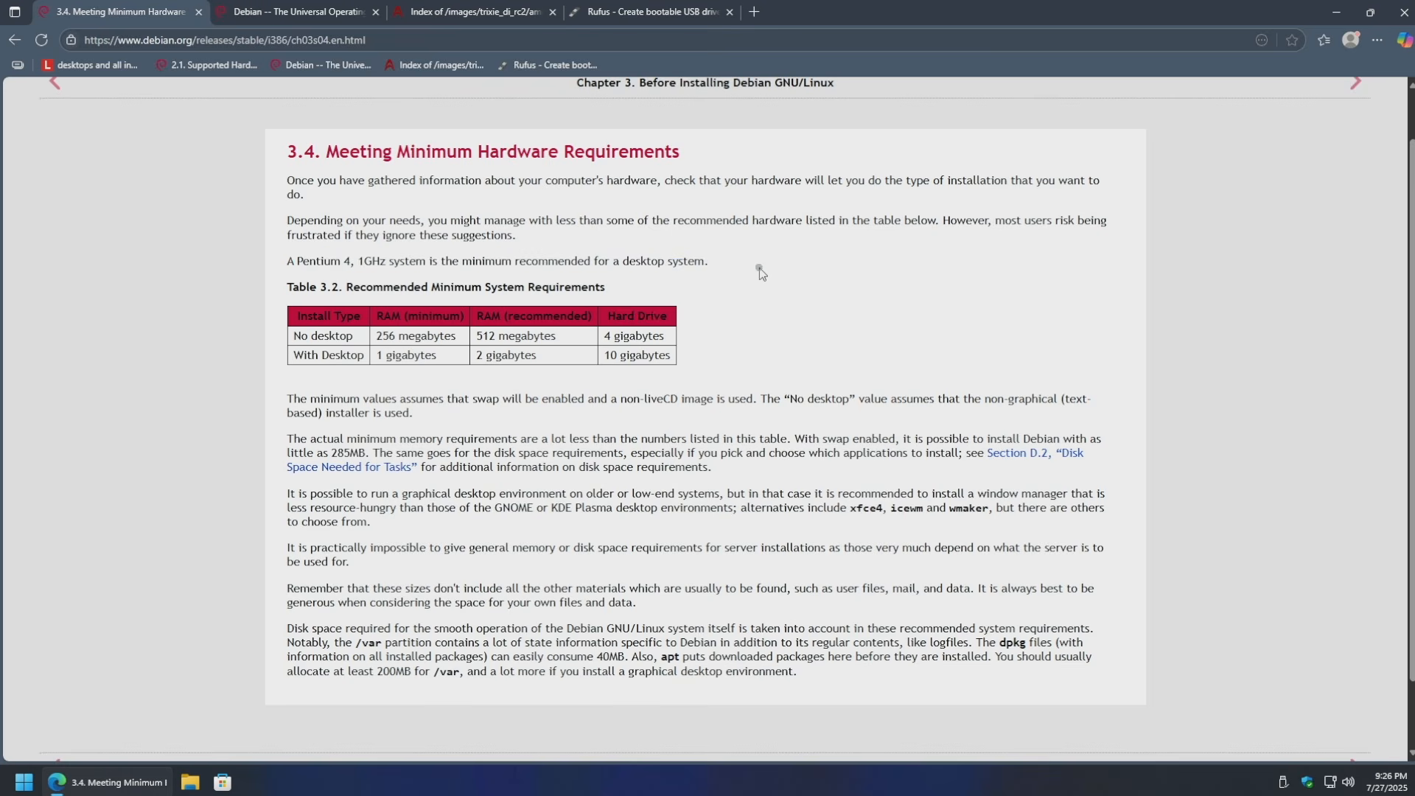
triple_click(290, 553)
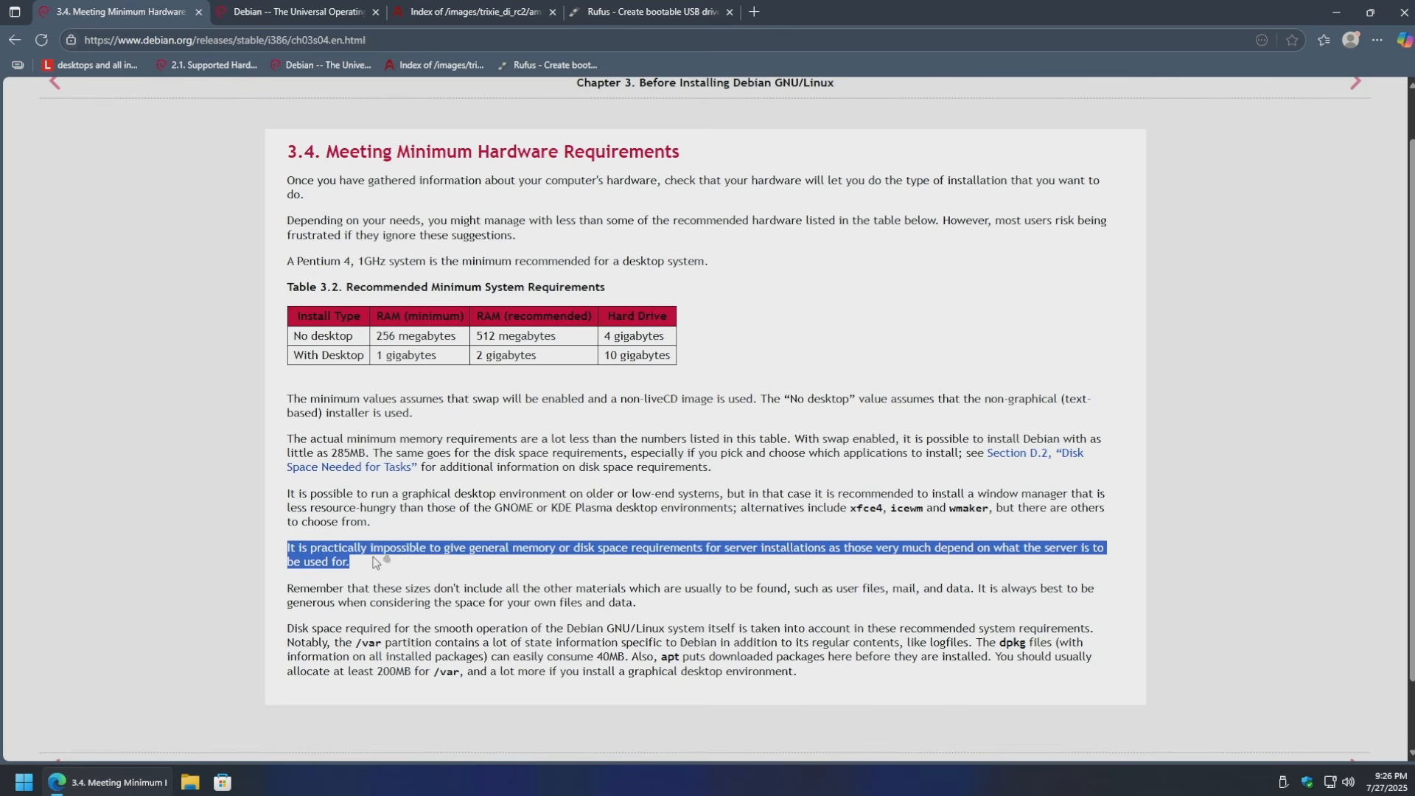
left_click(667, 569)
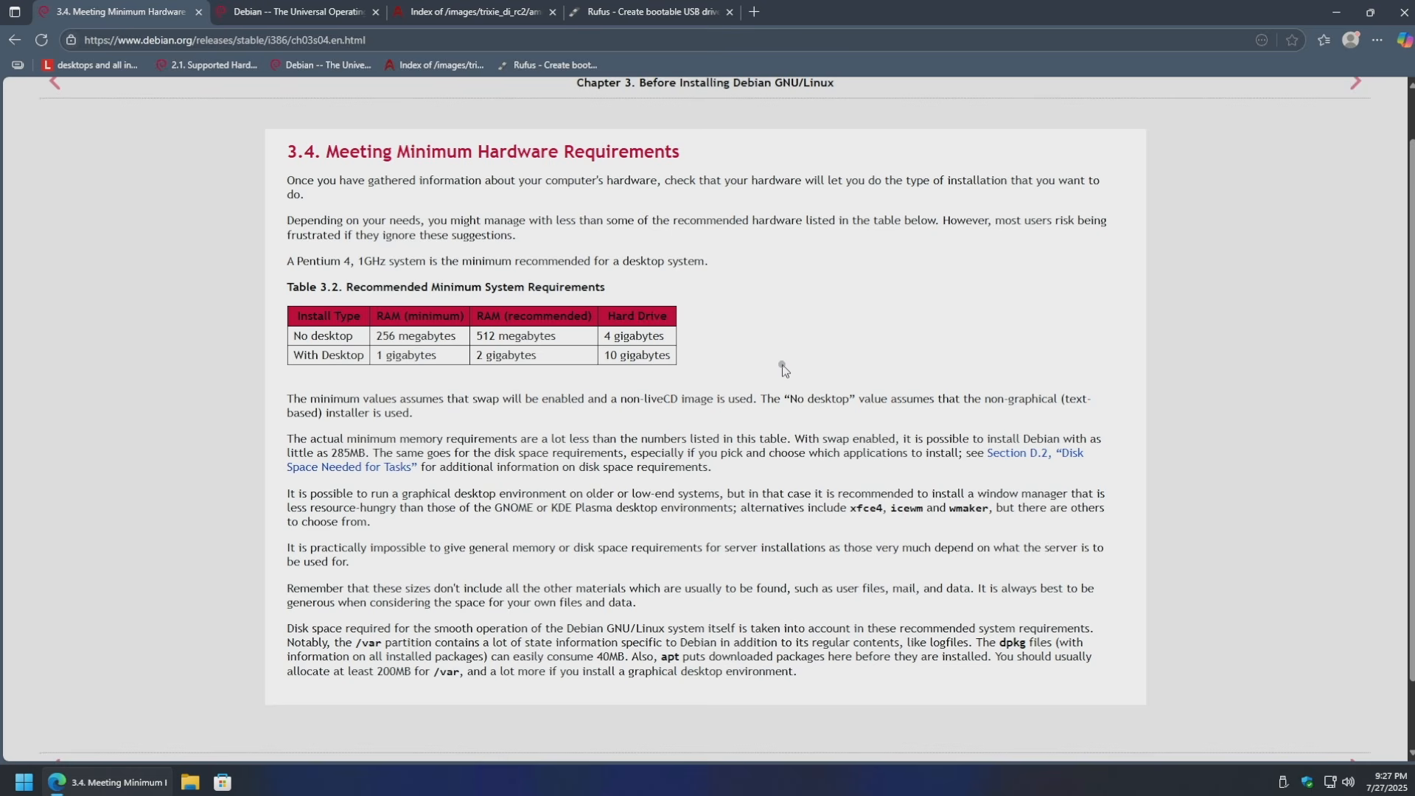
- Start downloading debian-12.11.0-amd64-netinst.iso from the Debian homepage and cancel the download
key("ctrl+Tab")
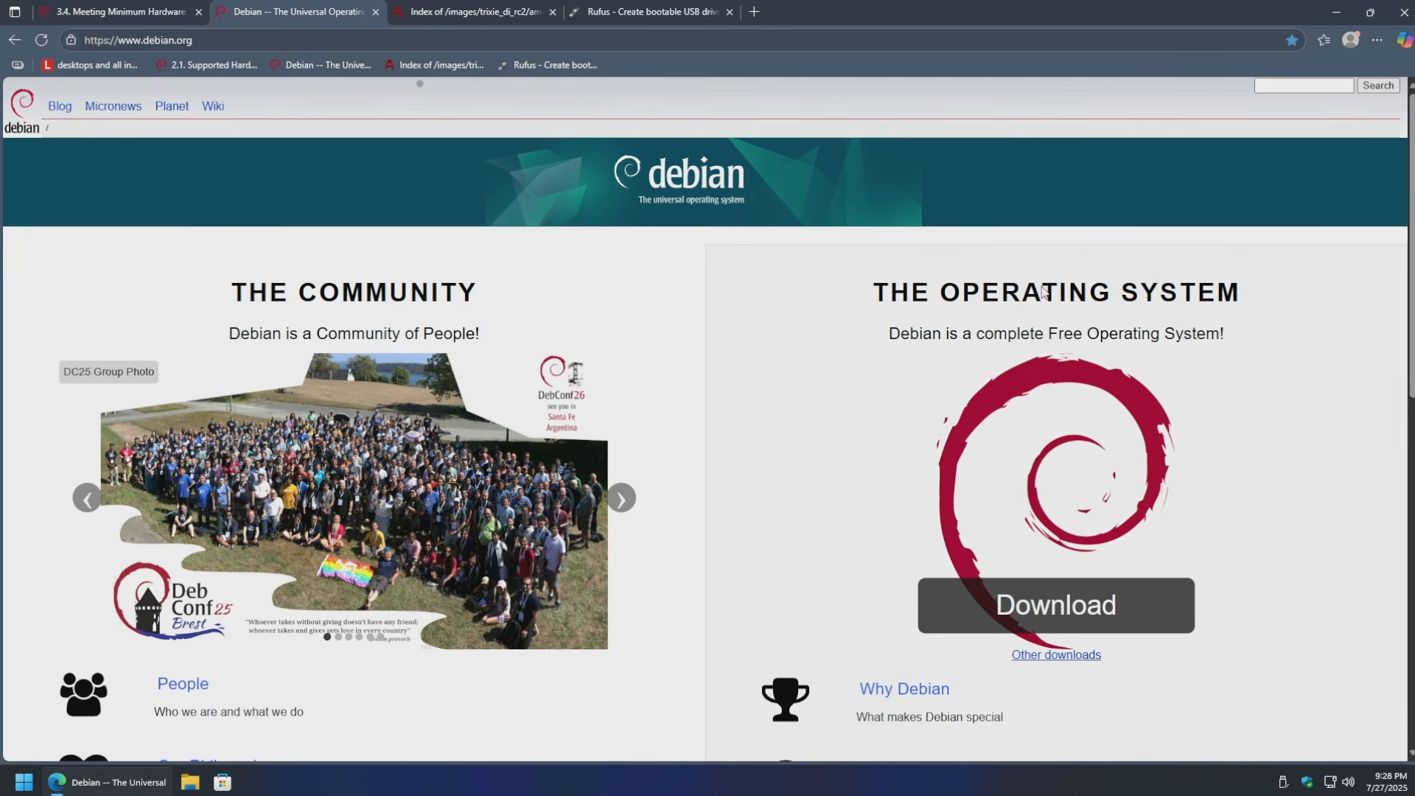
left_click(1023, 610)
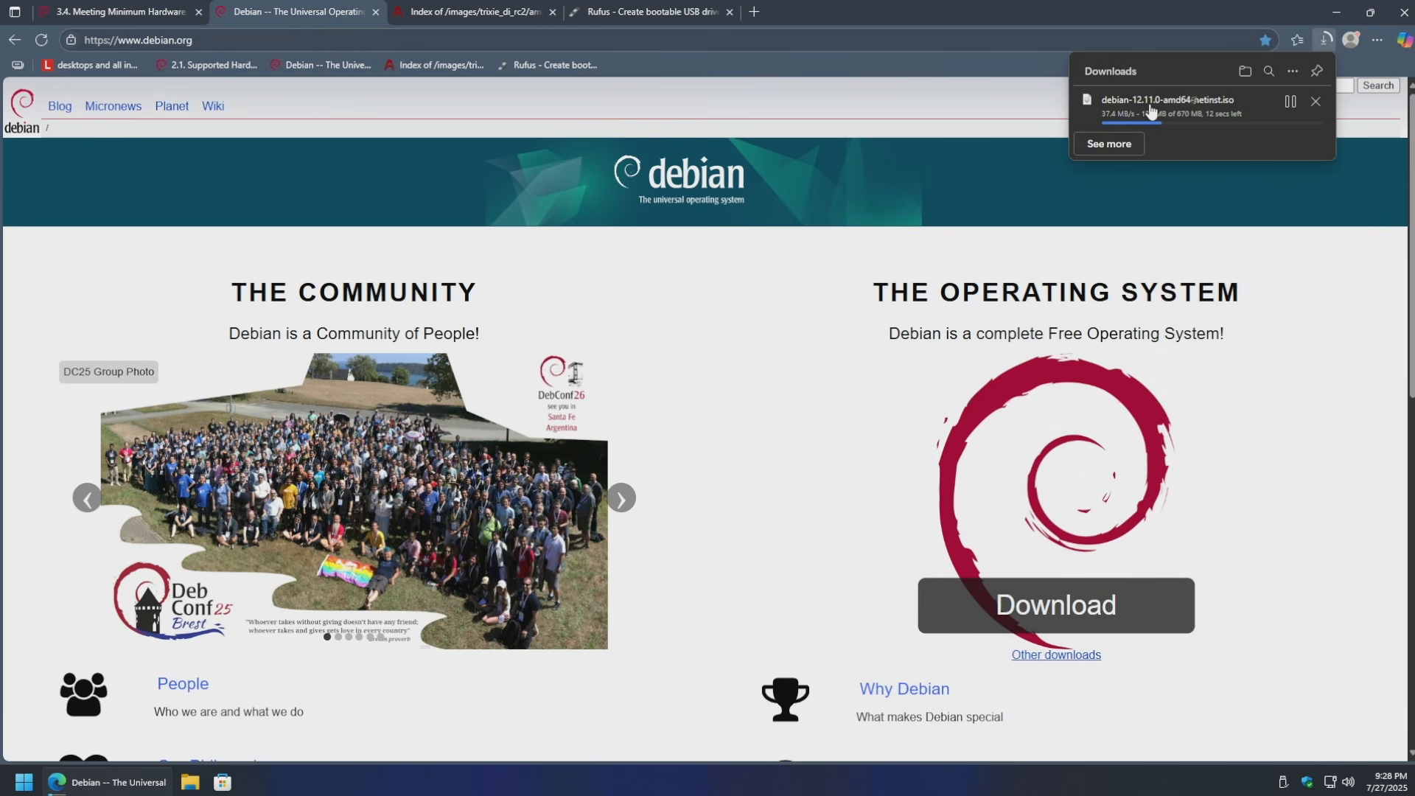
left_click(1316, 103)
left_click(776, 421)
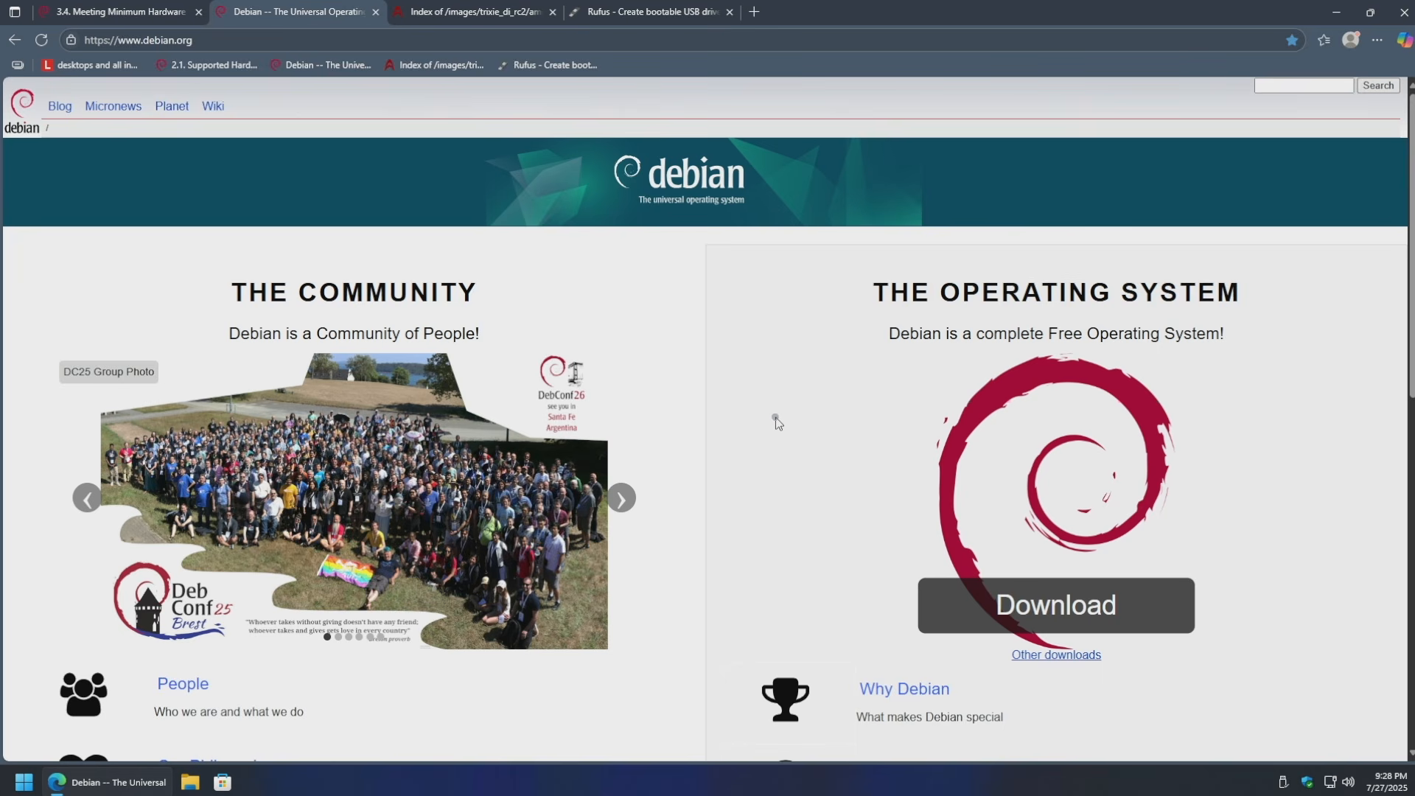
- Download debian-trixie-DI-rc2-amd64-netinst.iso from the trixie_di_rc2 amd64 iso-cd directory
left_click(477, 16)
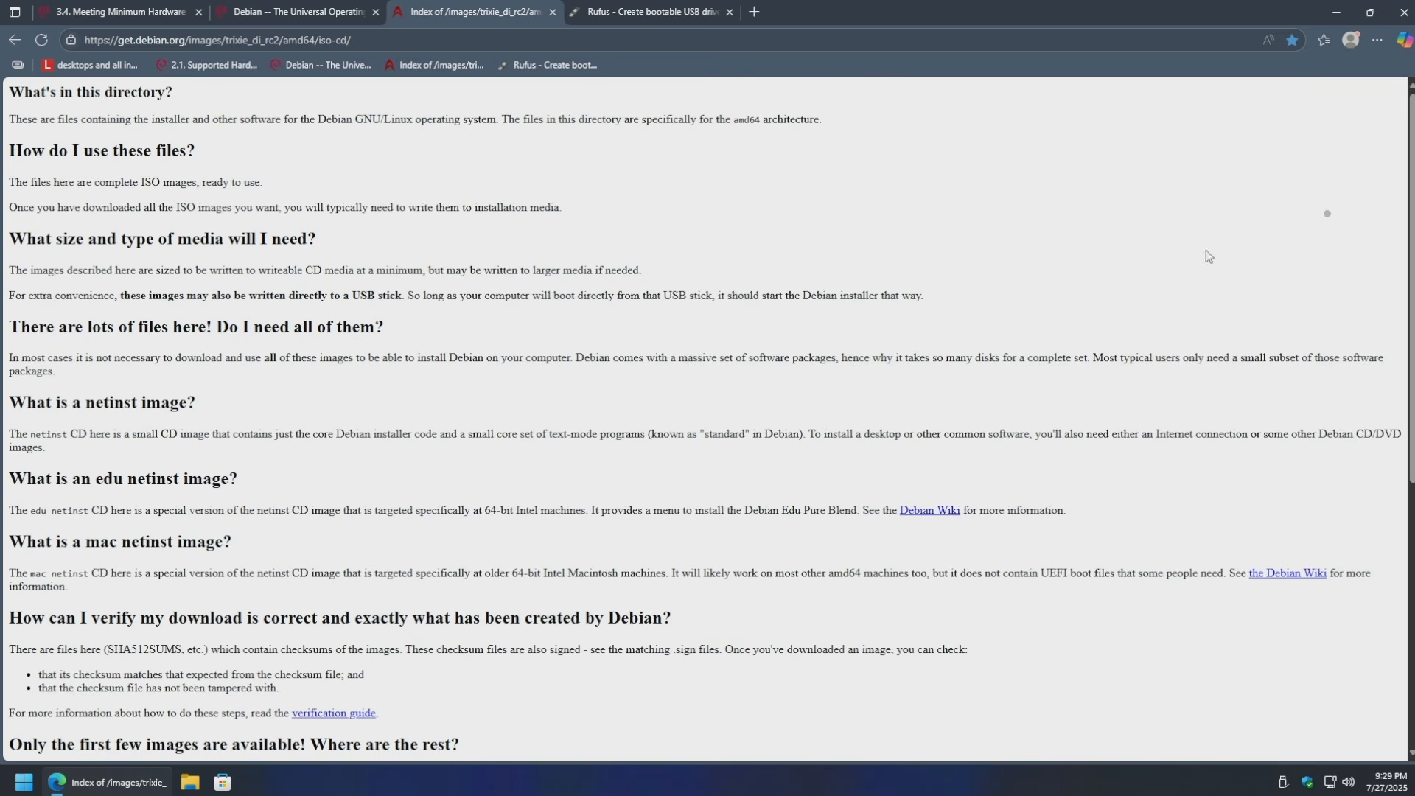
left_click_drag(1409, 168, 1391, 442)
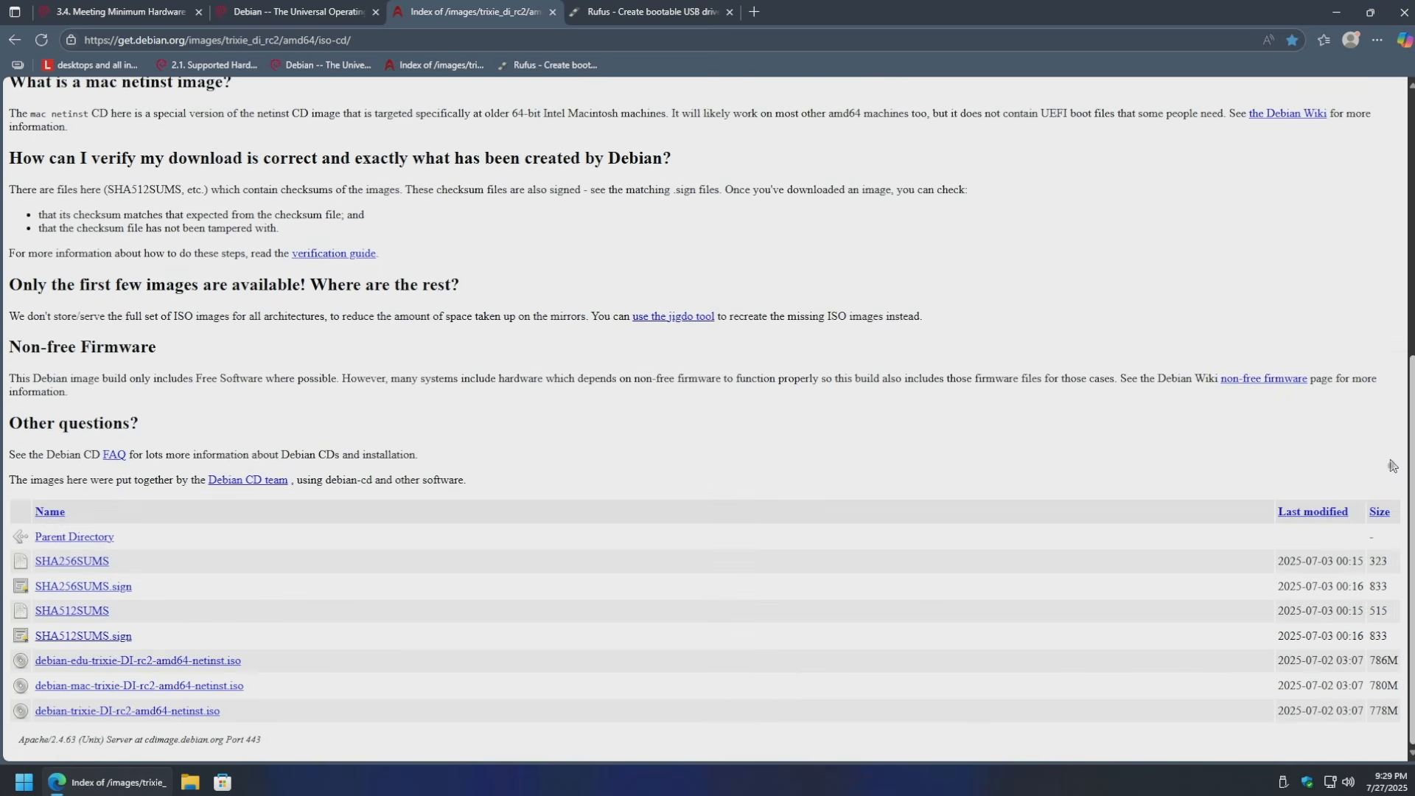
left_click(109, 711)
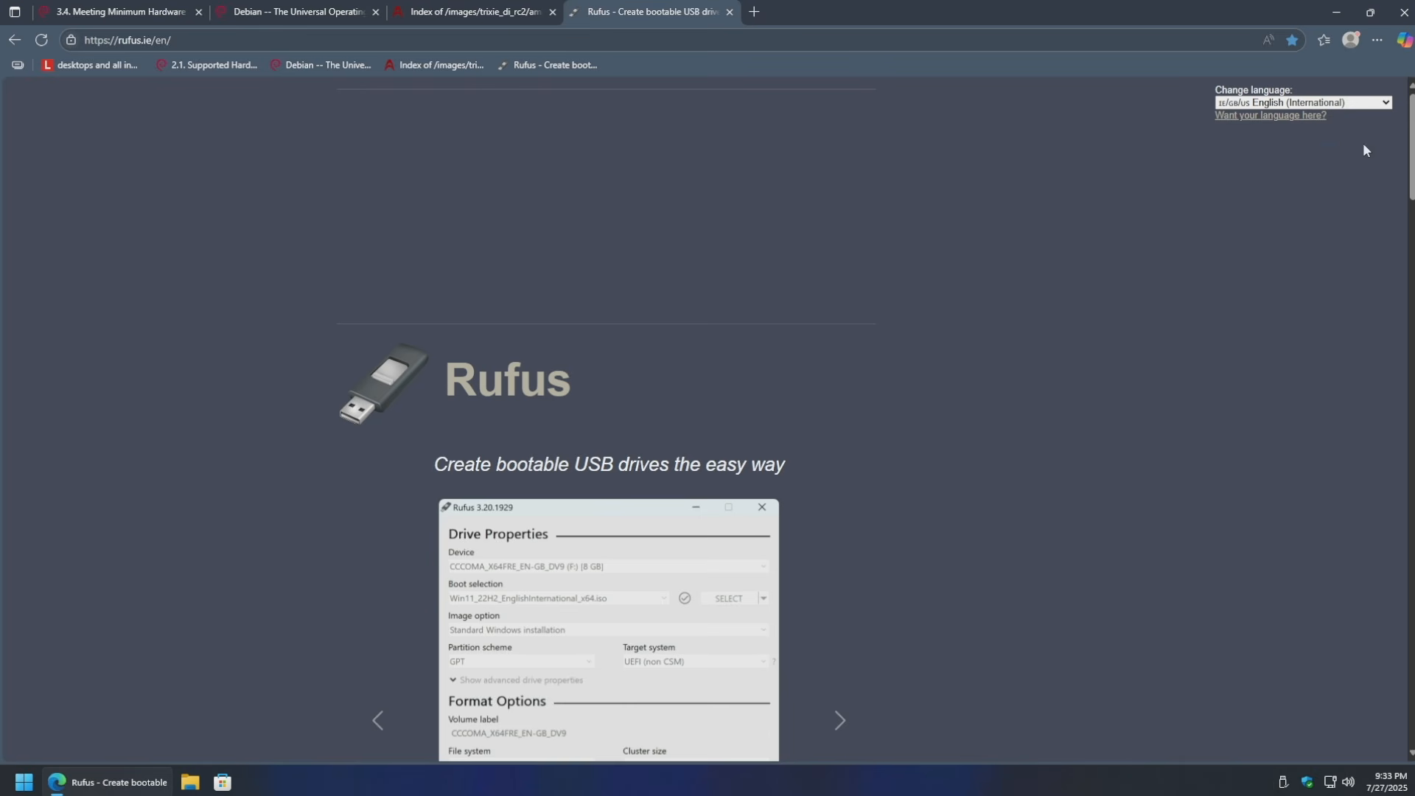
- Download the standard Windows x64 rufus-4.9.exe from the Rufus page, show it in its download folder, and close Edge
scroll(1117, 292, "down", 10)
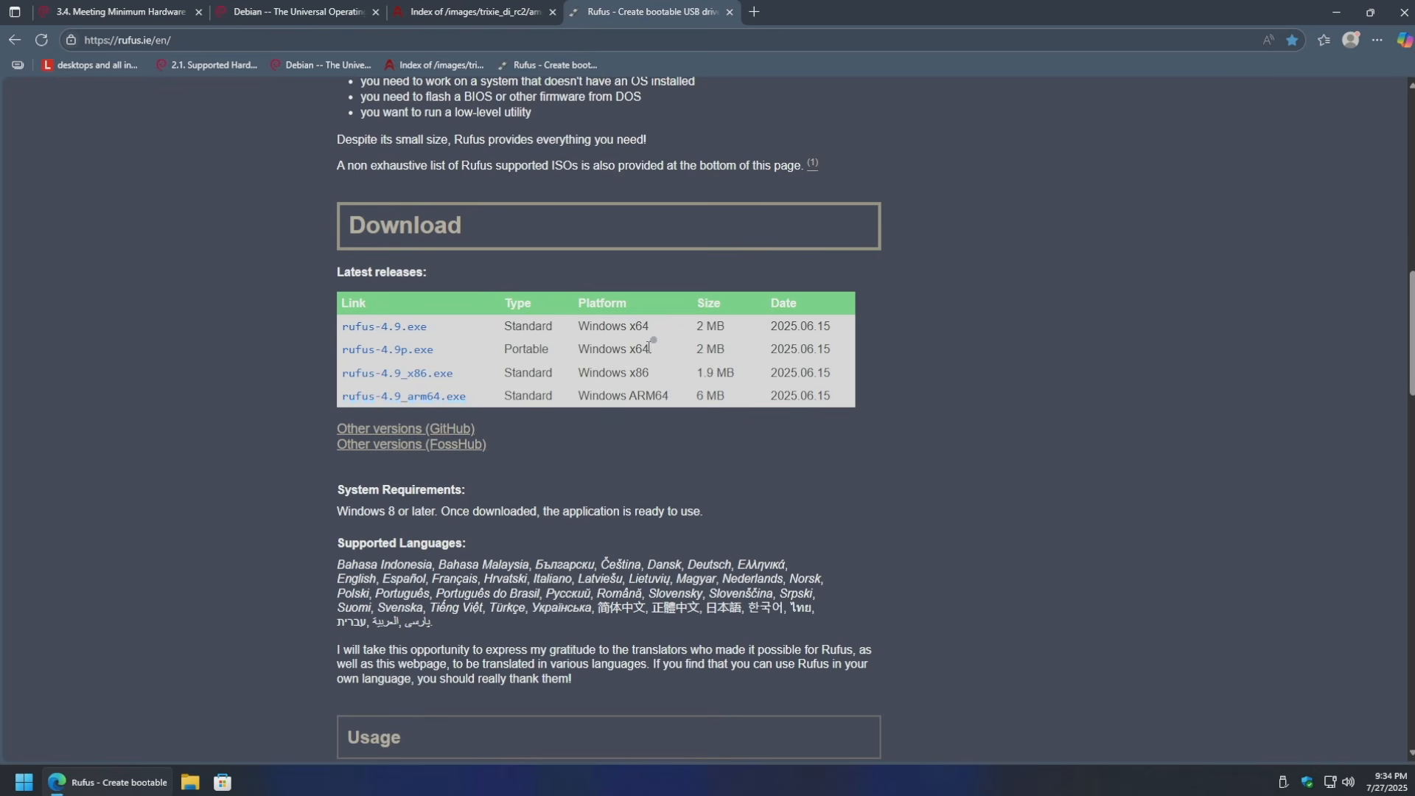
left_click_drag(654, 326, 504, 324)
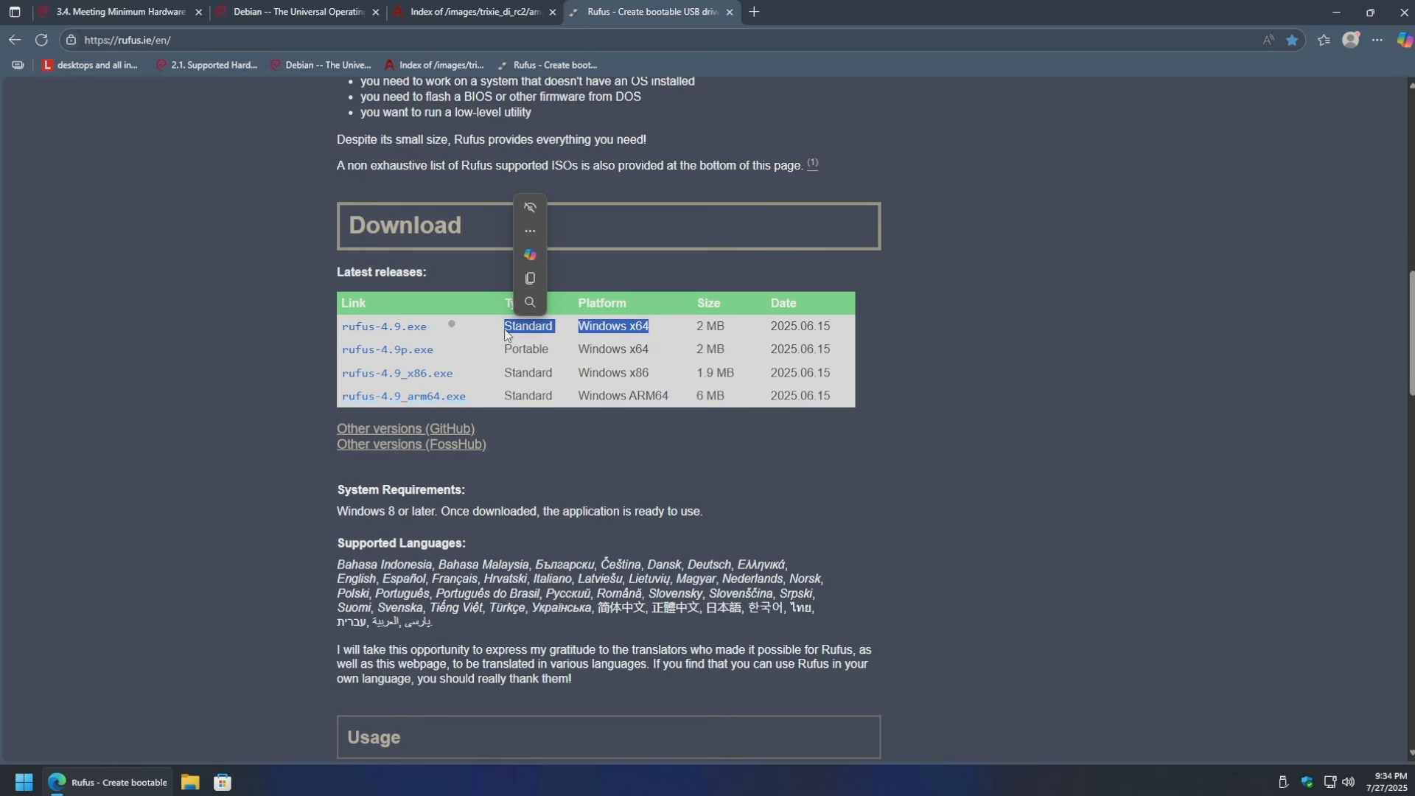
left_click(232, 286)
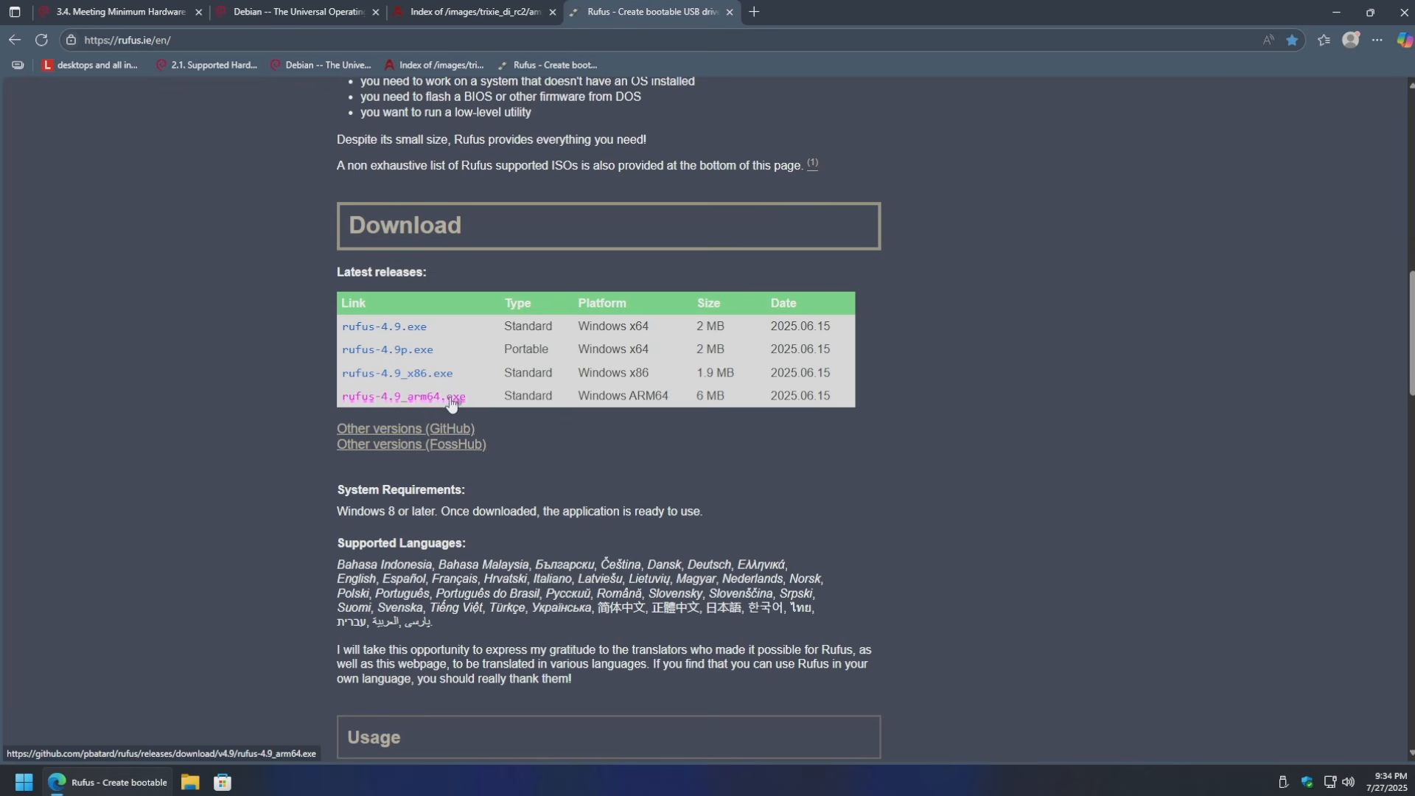
left_click(407, 333)
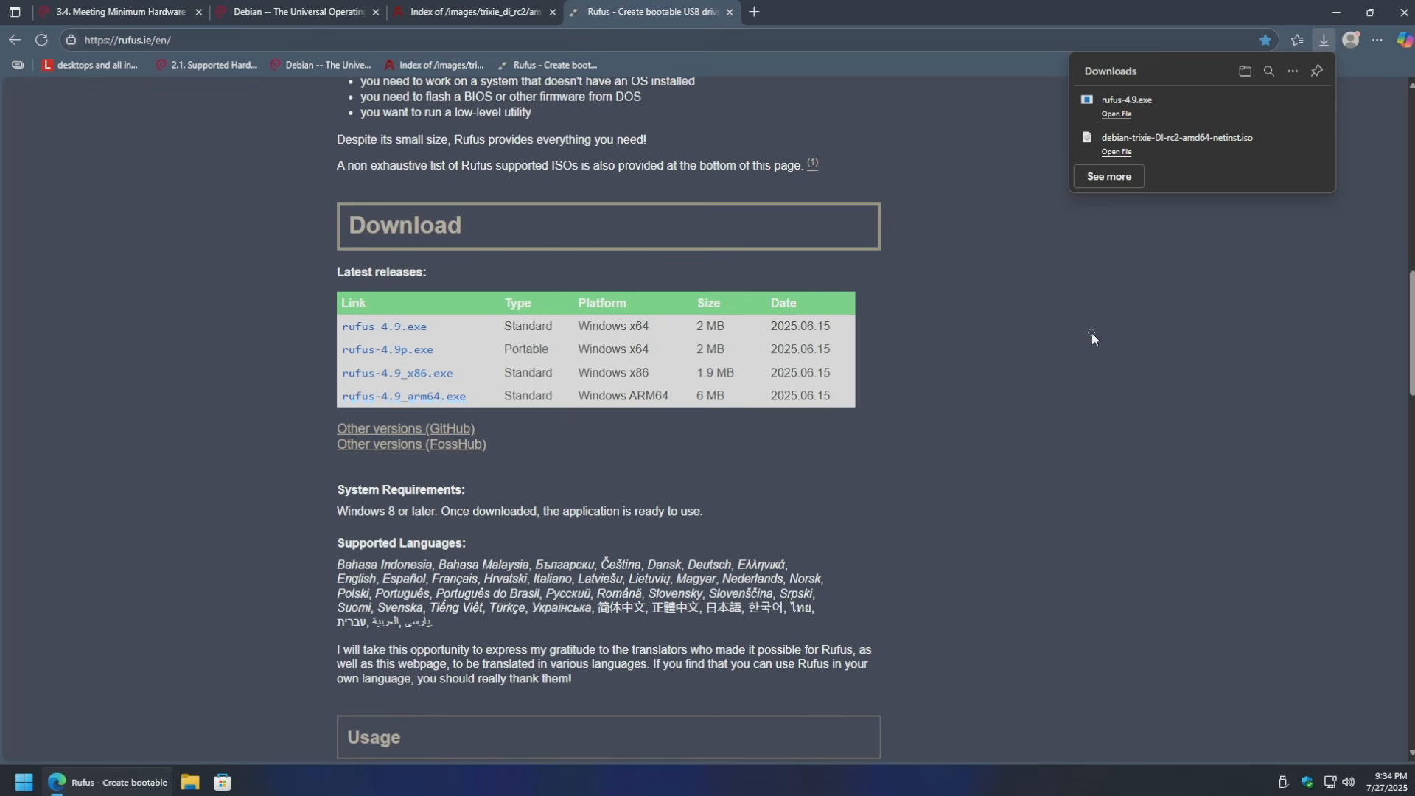
left_click(1288, 101)
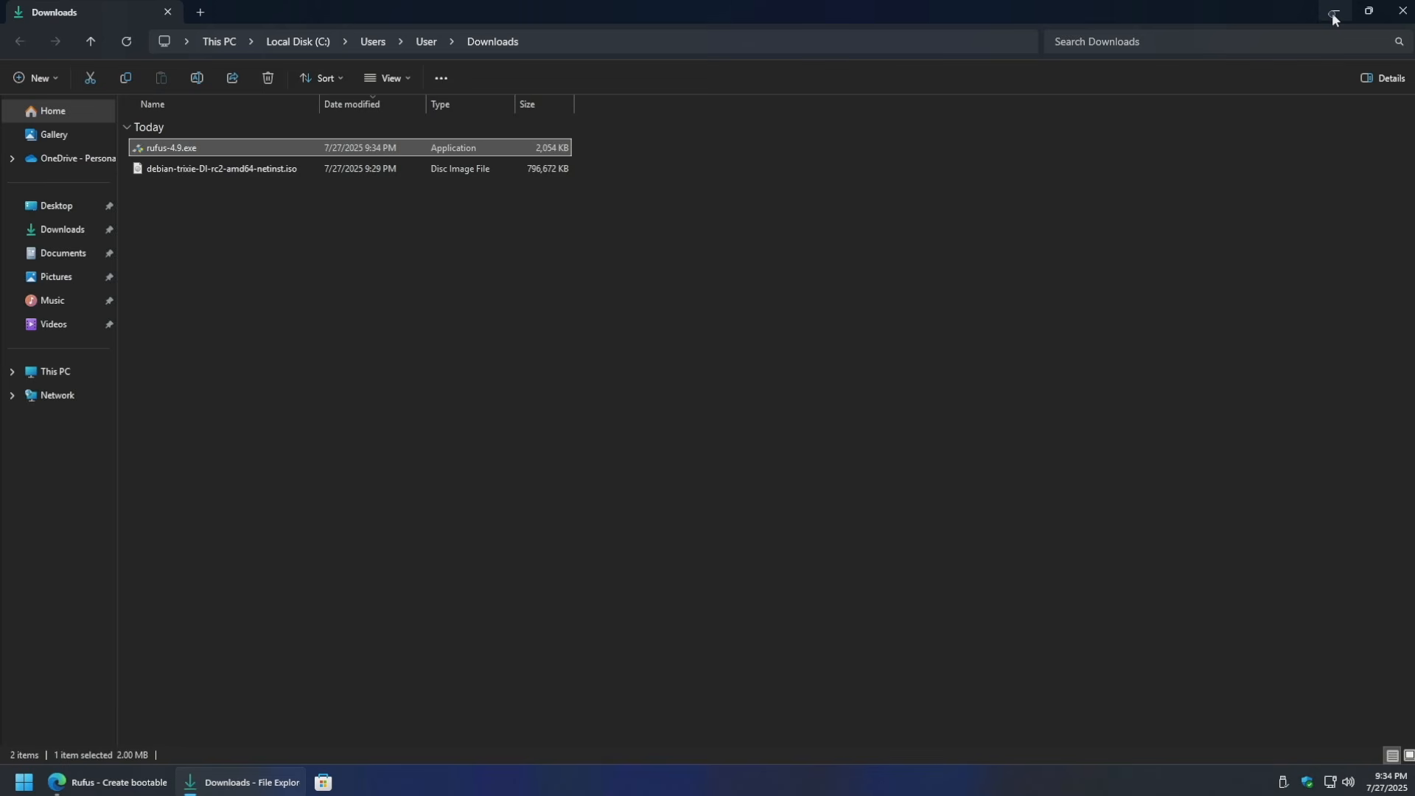
left_click(1333, 13)
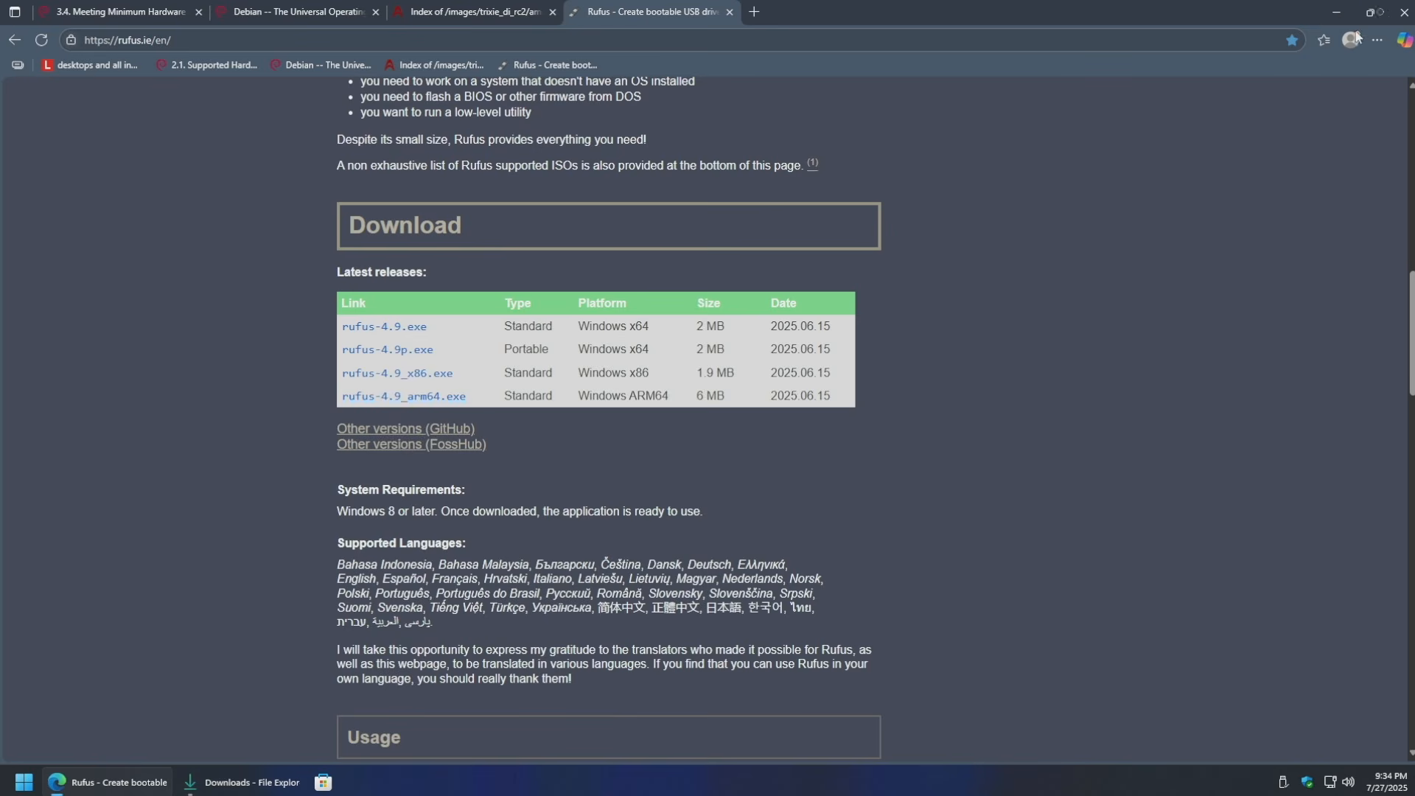
left_click(1406, 15)
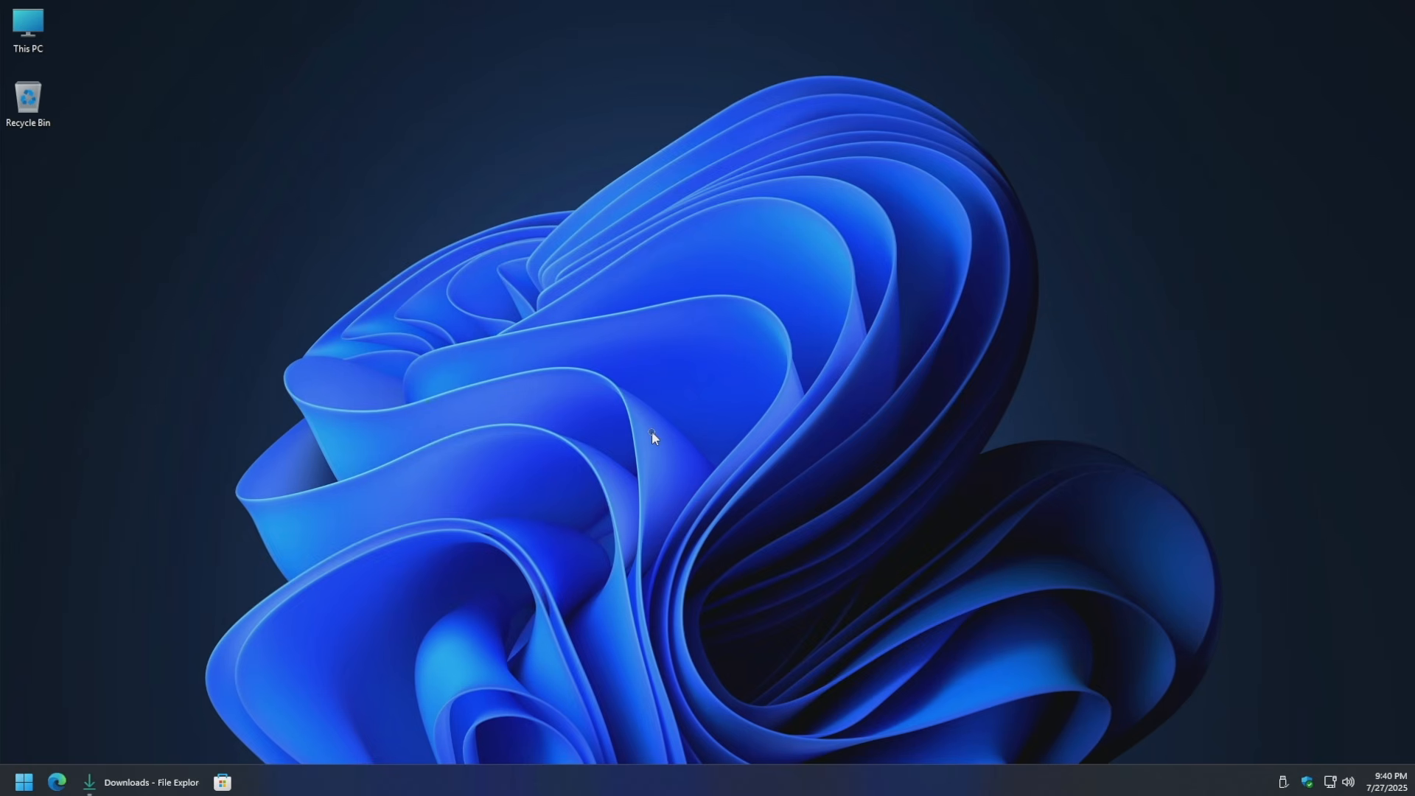
- Turn off real-time protection in the virus and threat protection settings of Windows Security, allow the change, and close Windows Security
left_click(15, 789)
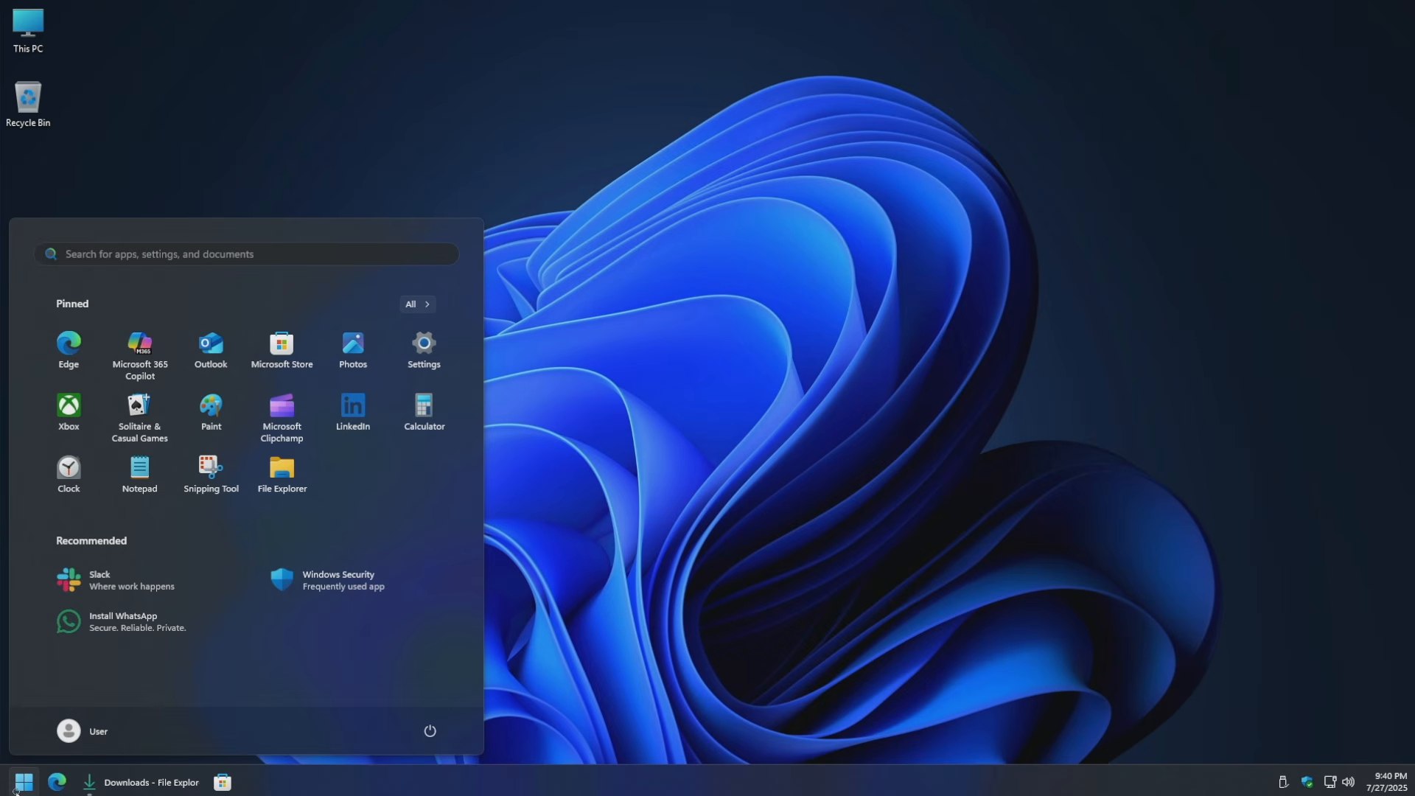
type("w")
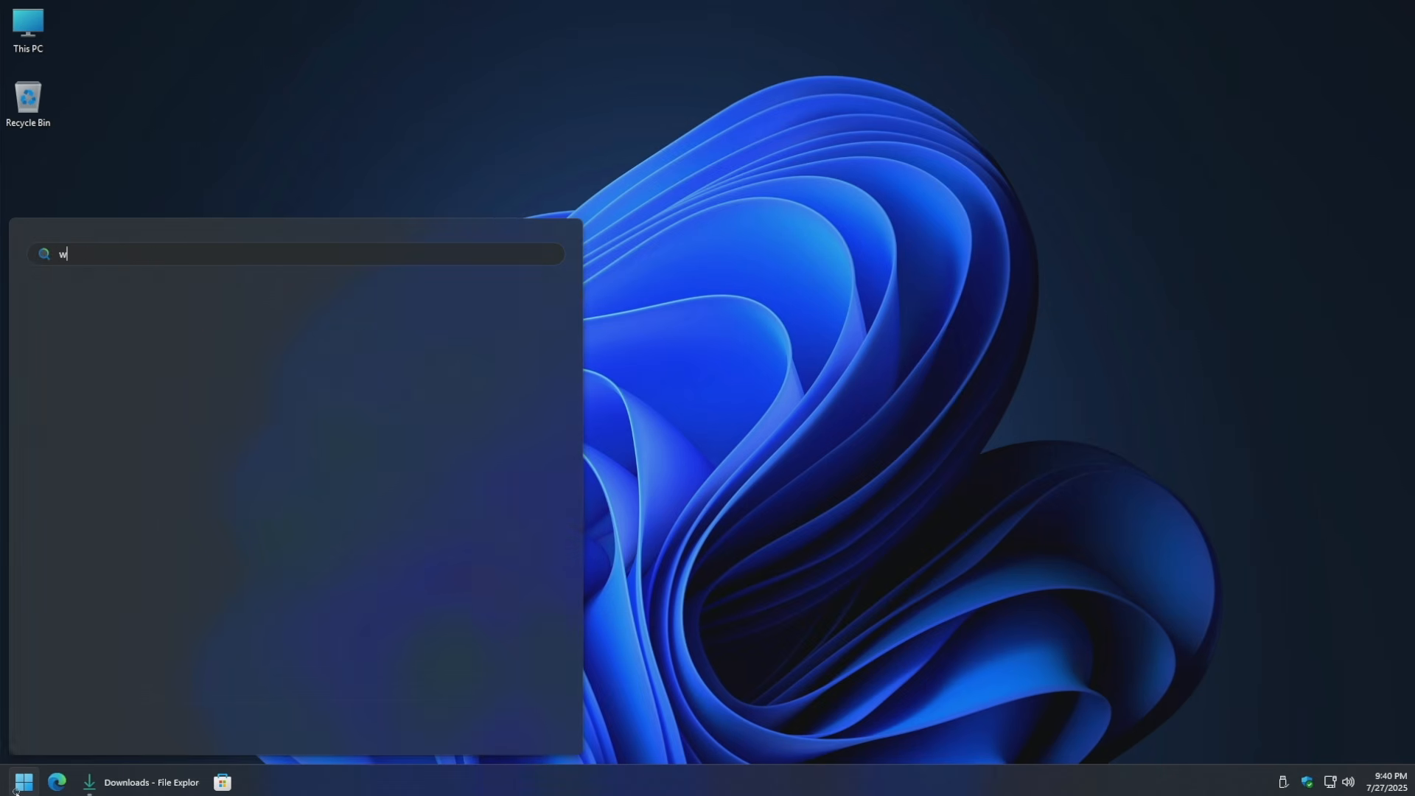
type("indows security")
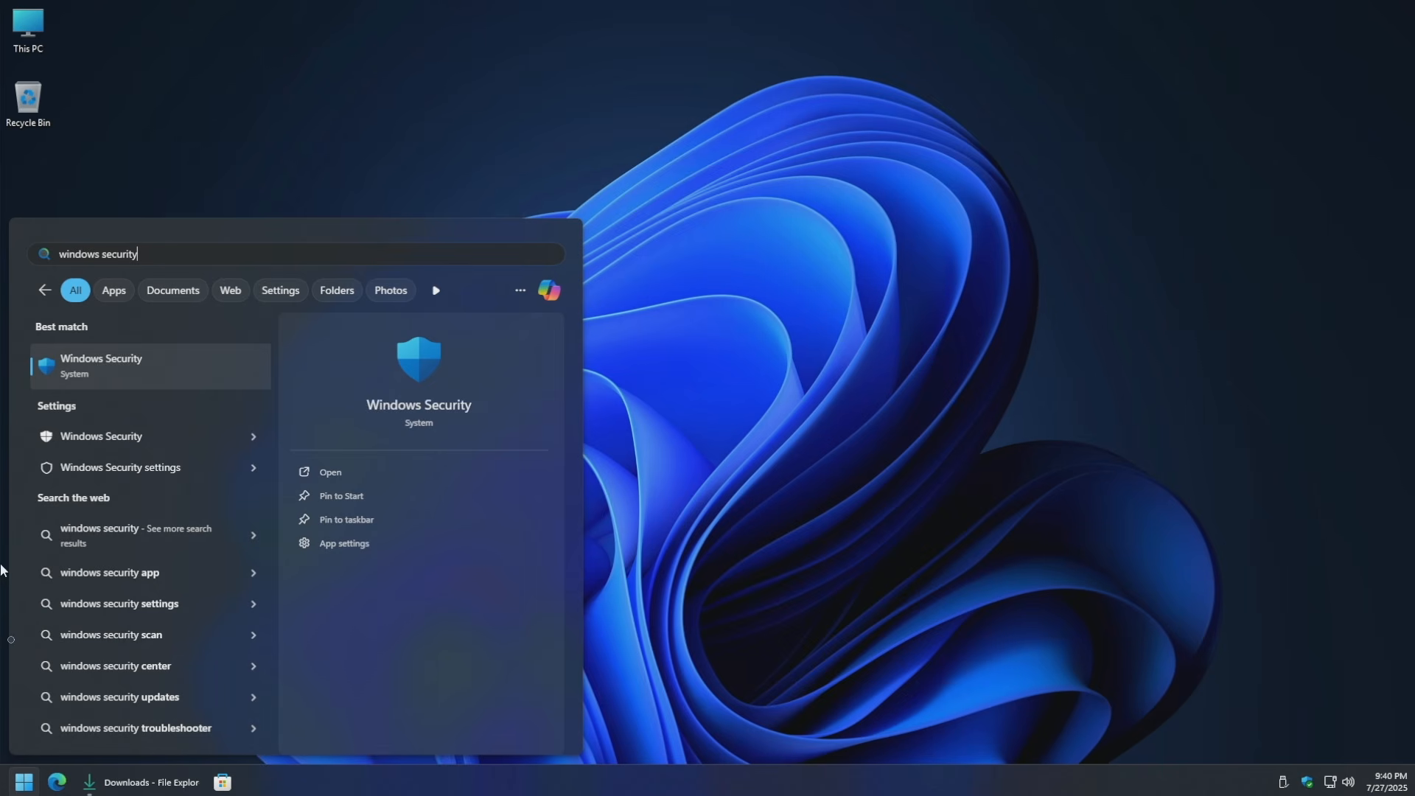
left_click(80, 360)
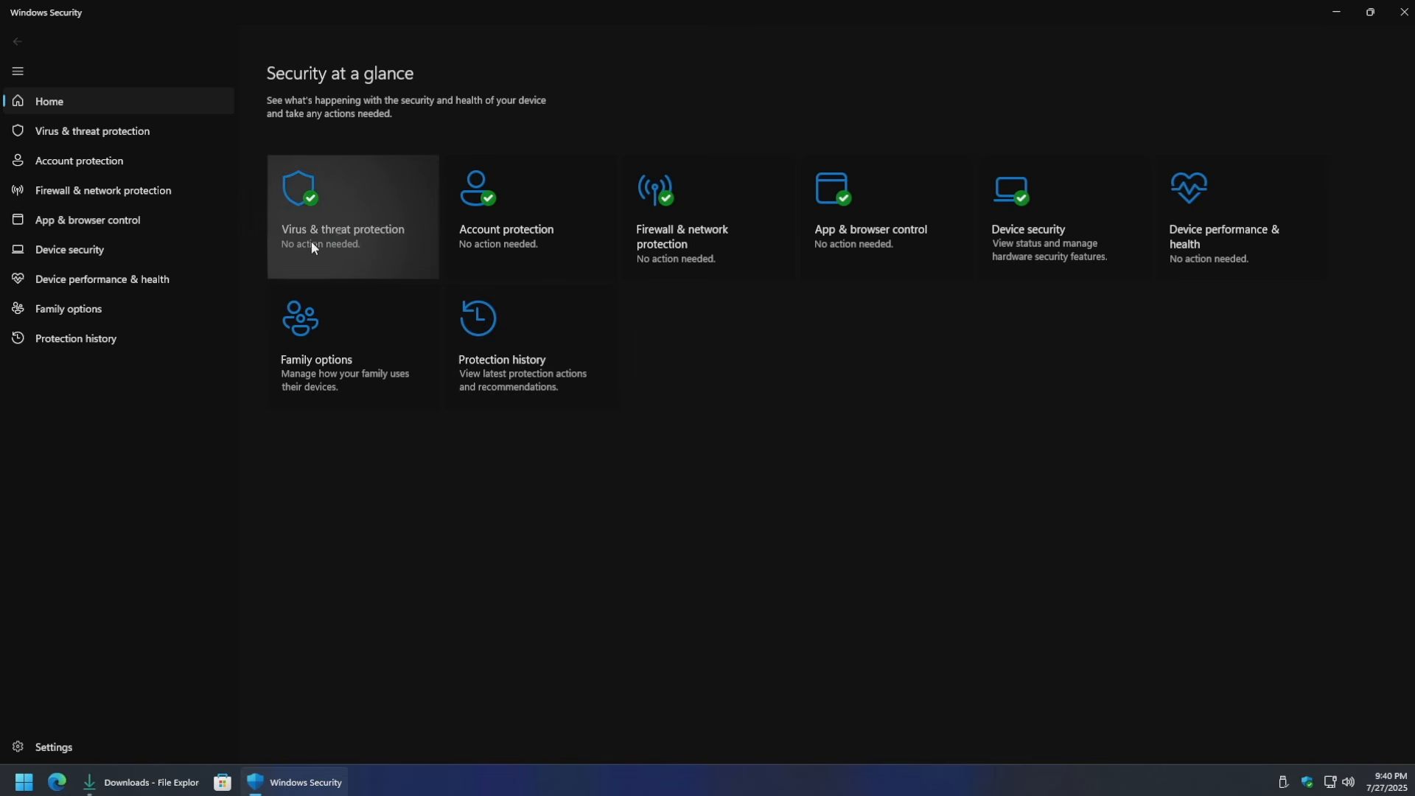
left_click(352, 237)
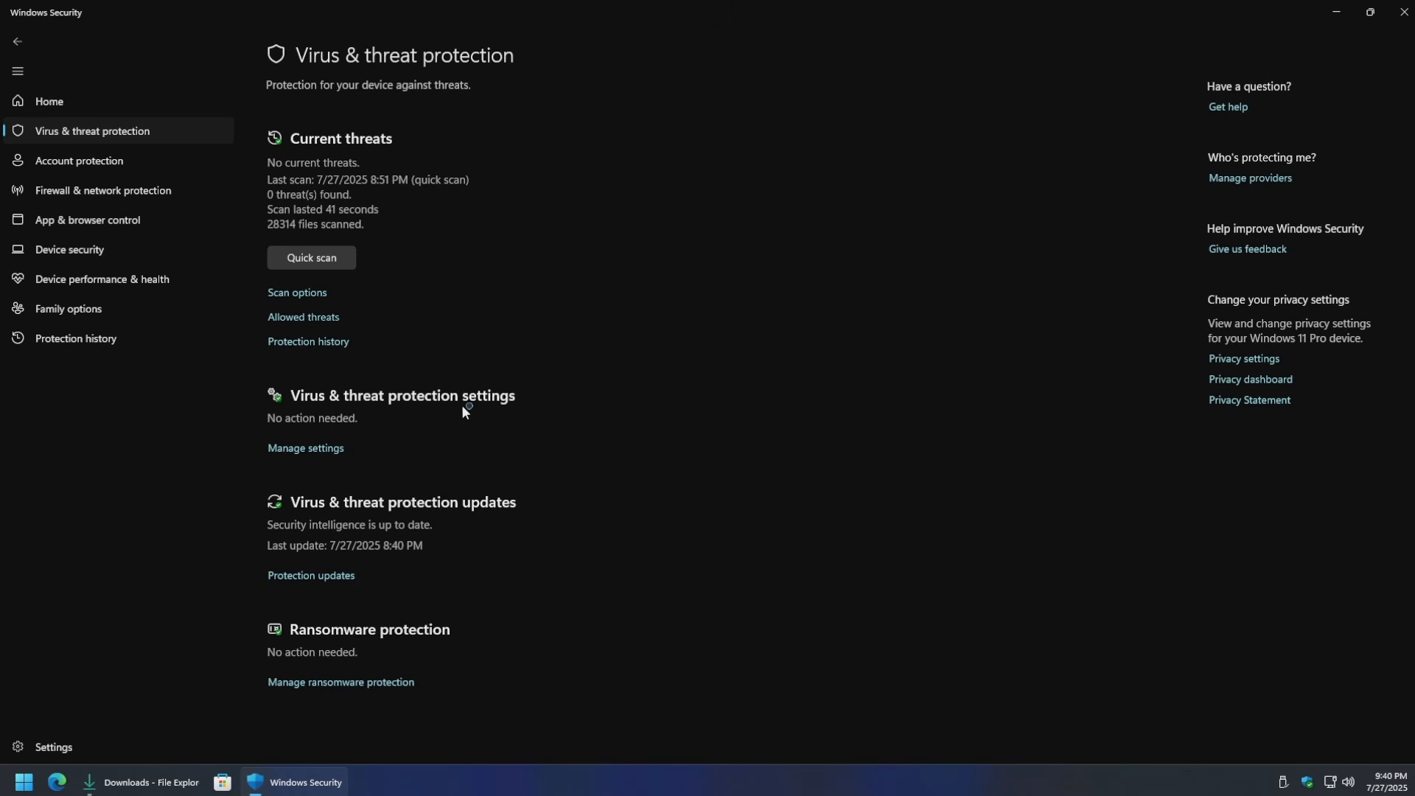
left_click(305, 450)
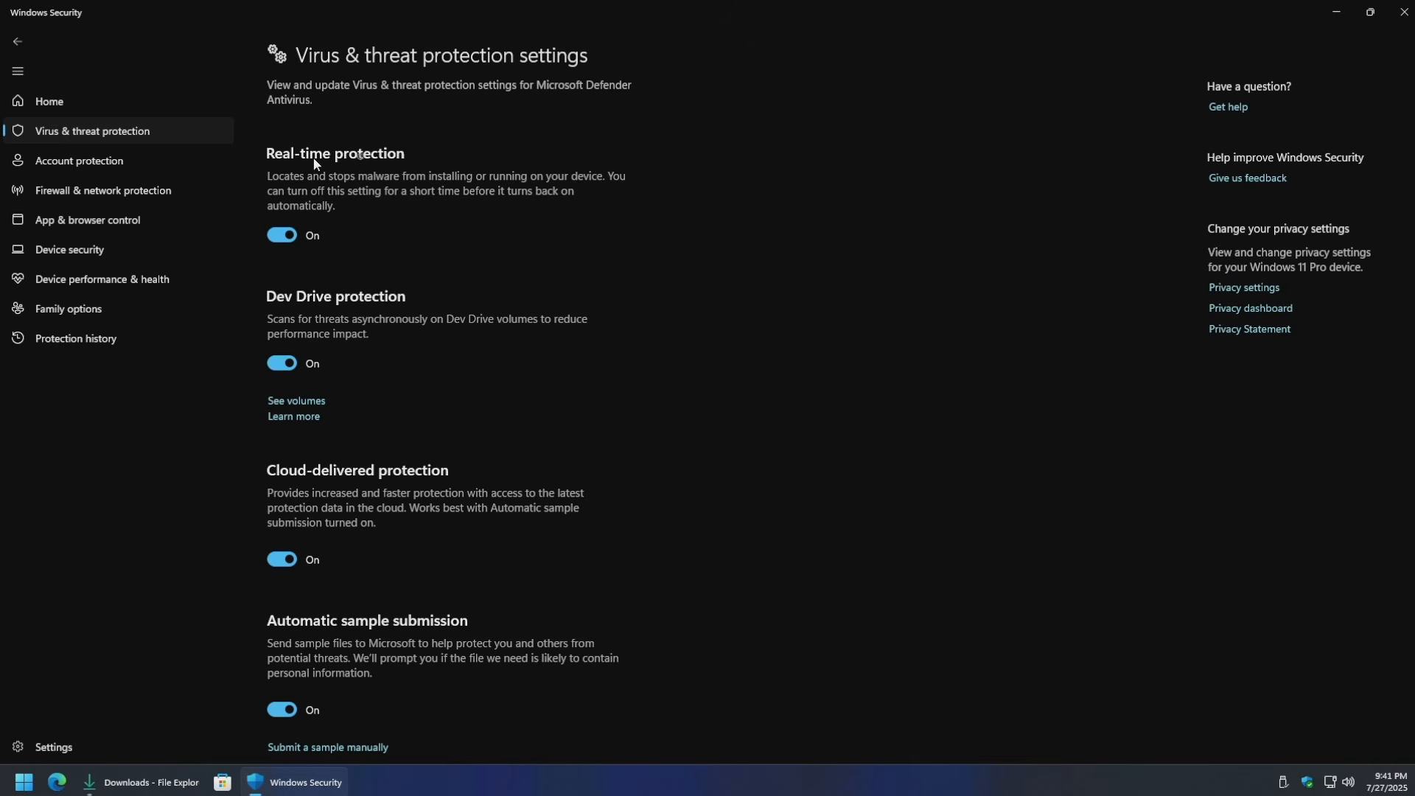
left_click(282, 236)
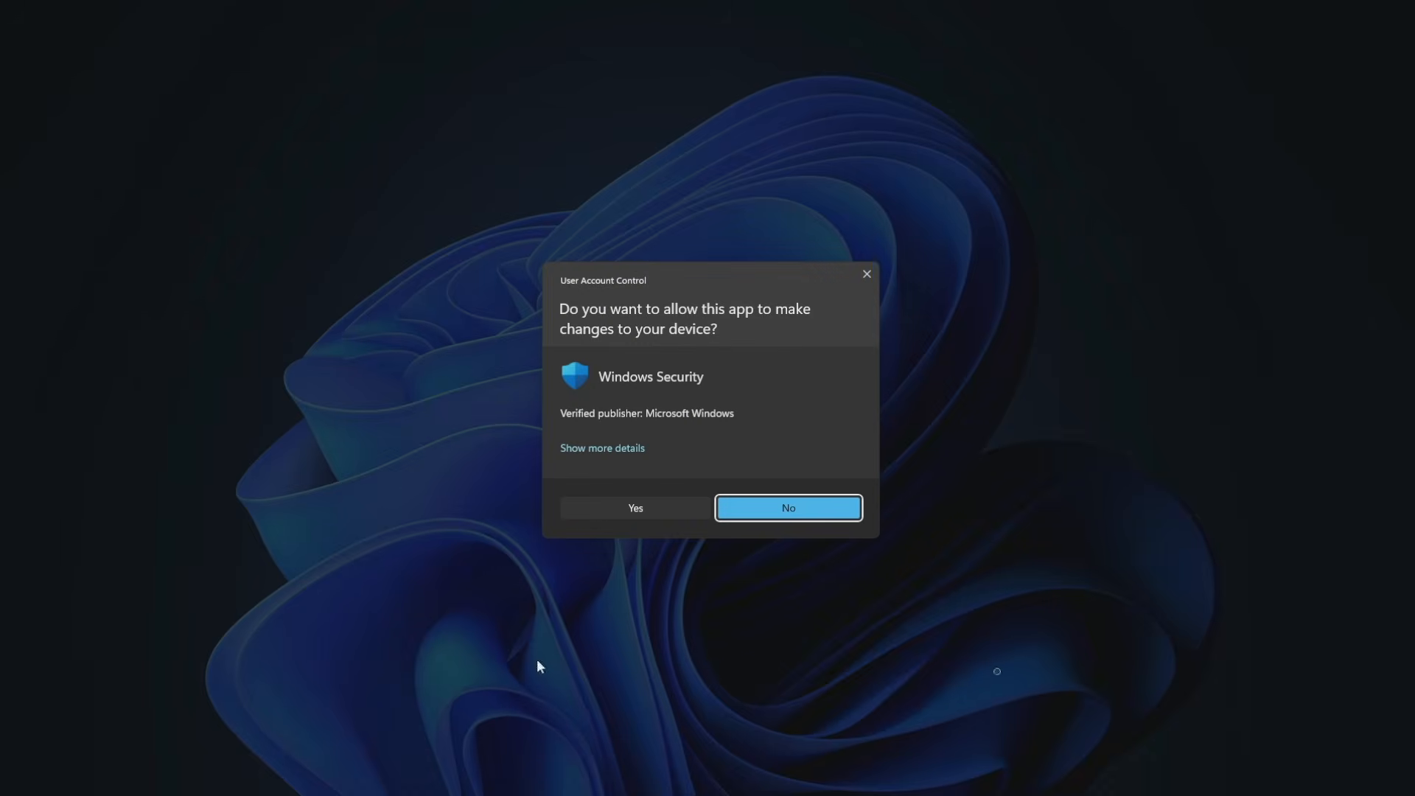
left_click(653, 508)
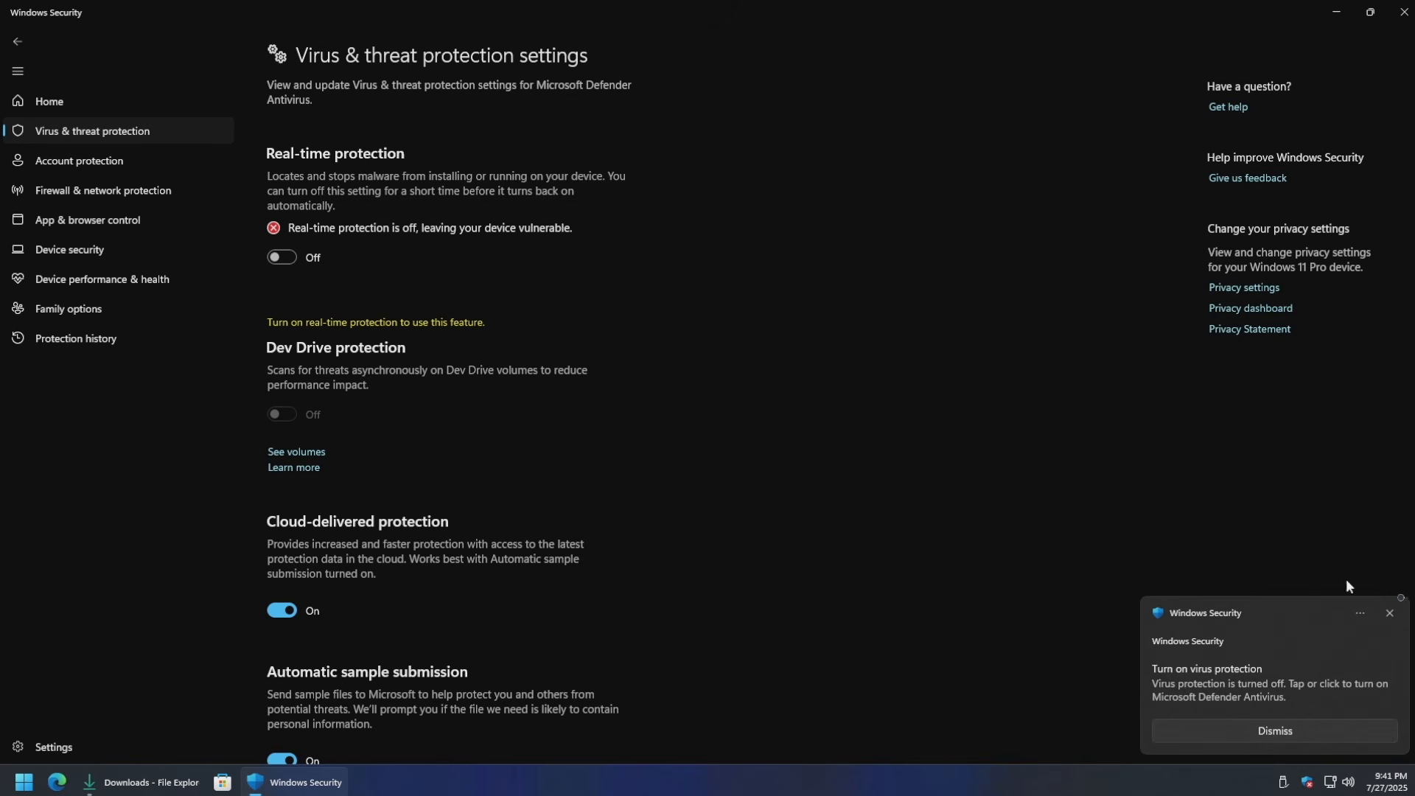
left_click(1391, 617)
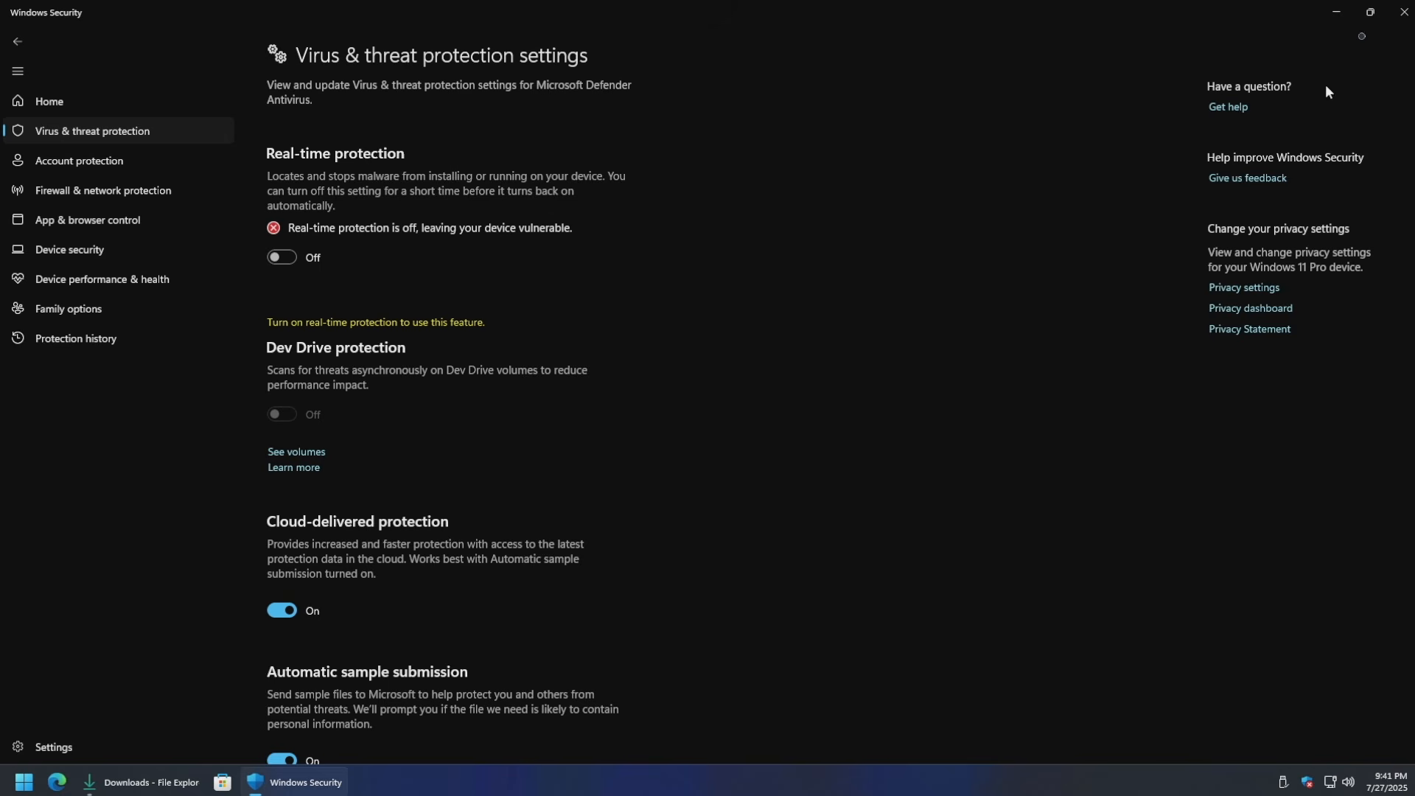
left_click(1398, 23)
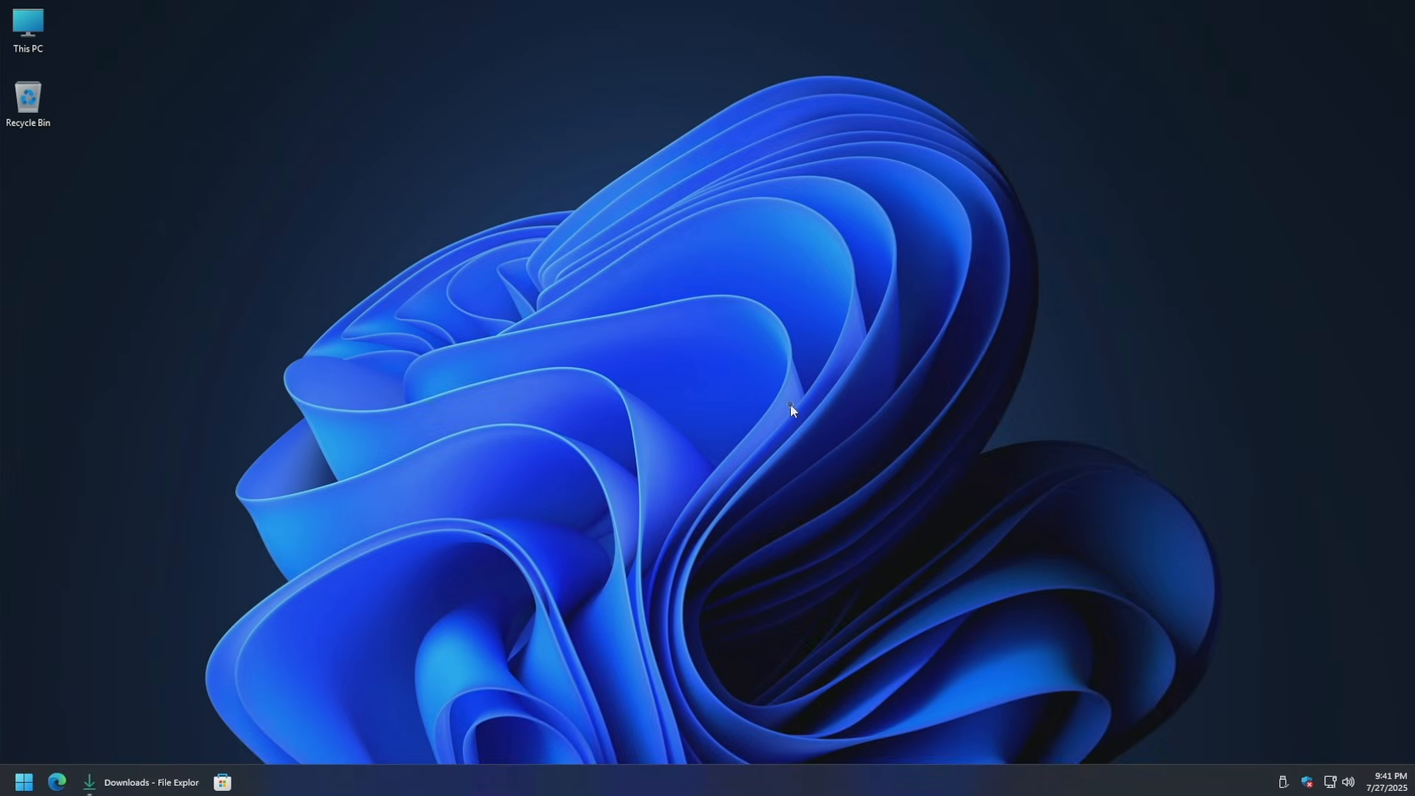
- Launch rufus-4.9.exe from the Downloads folder and allow it to make changes to the device
left_click(118, 781)
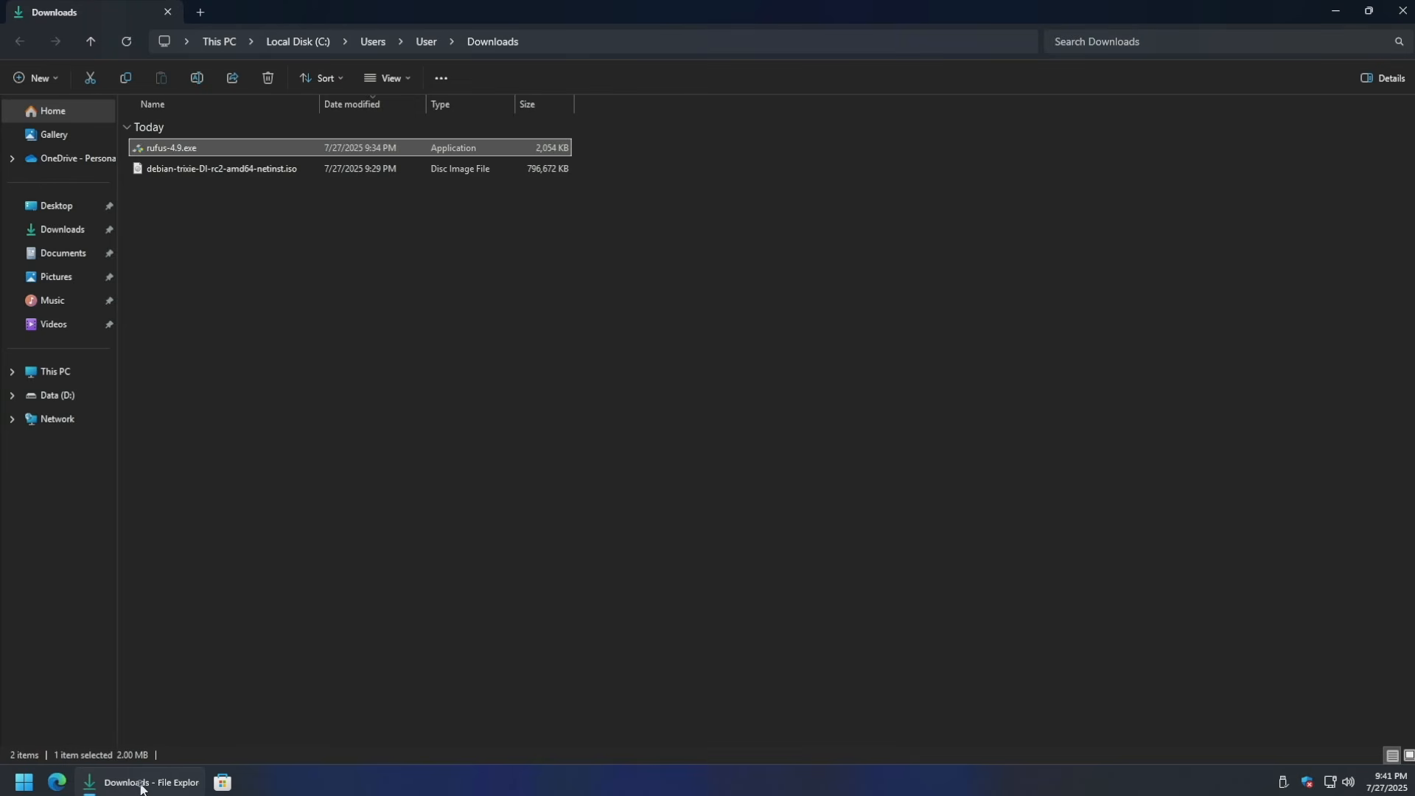
left_click(451, 471)
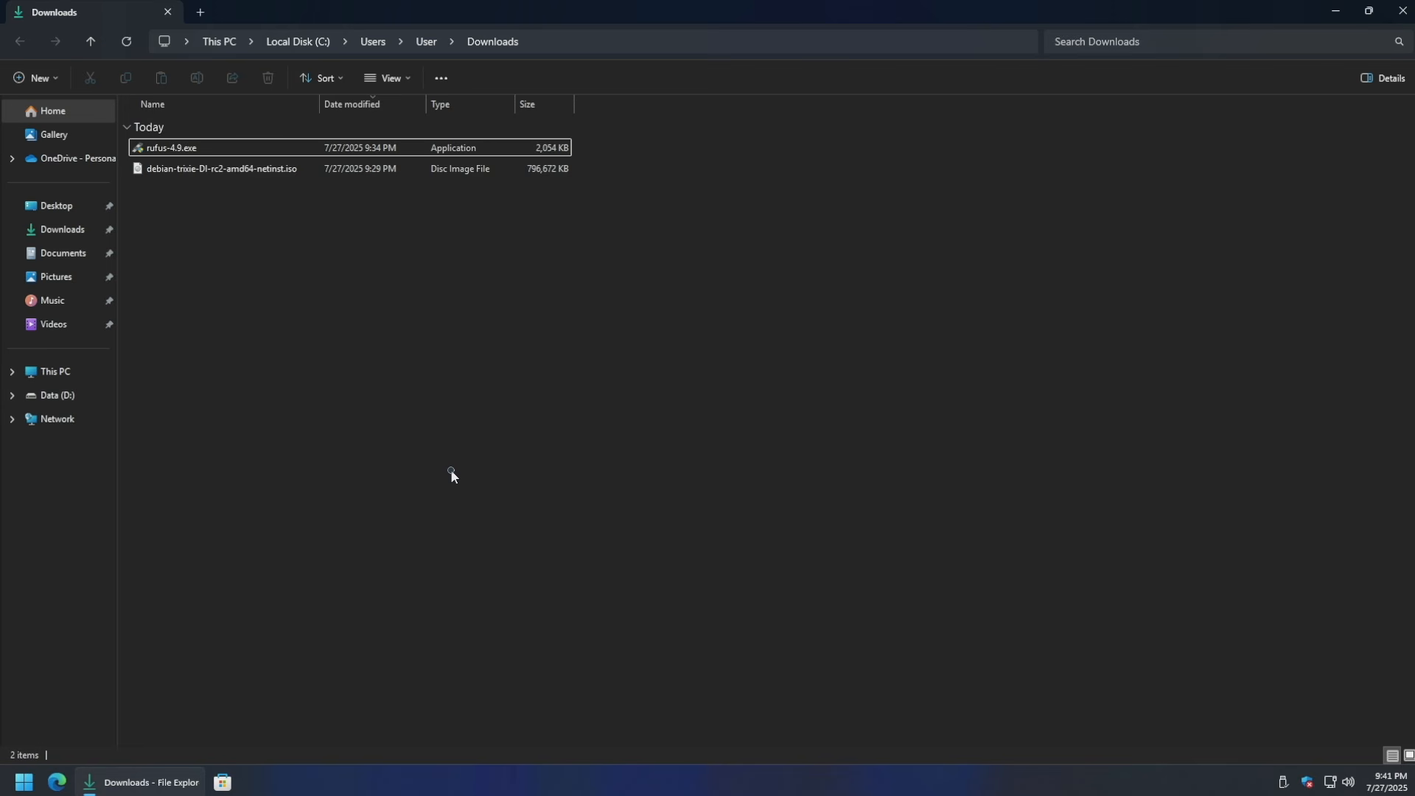
double_click(310, 149)
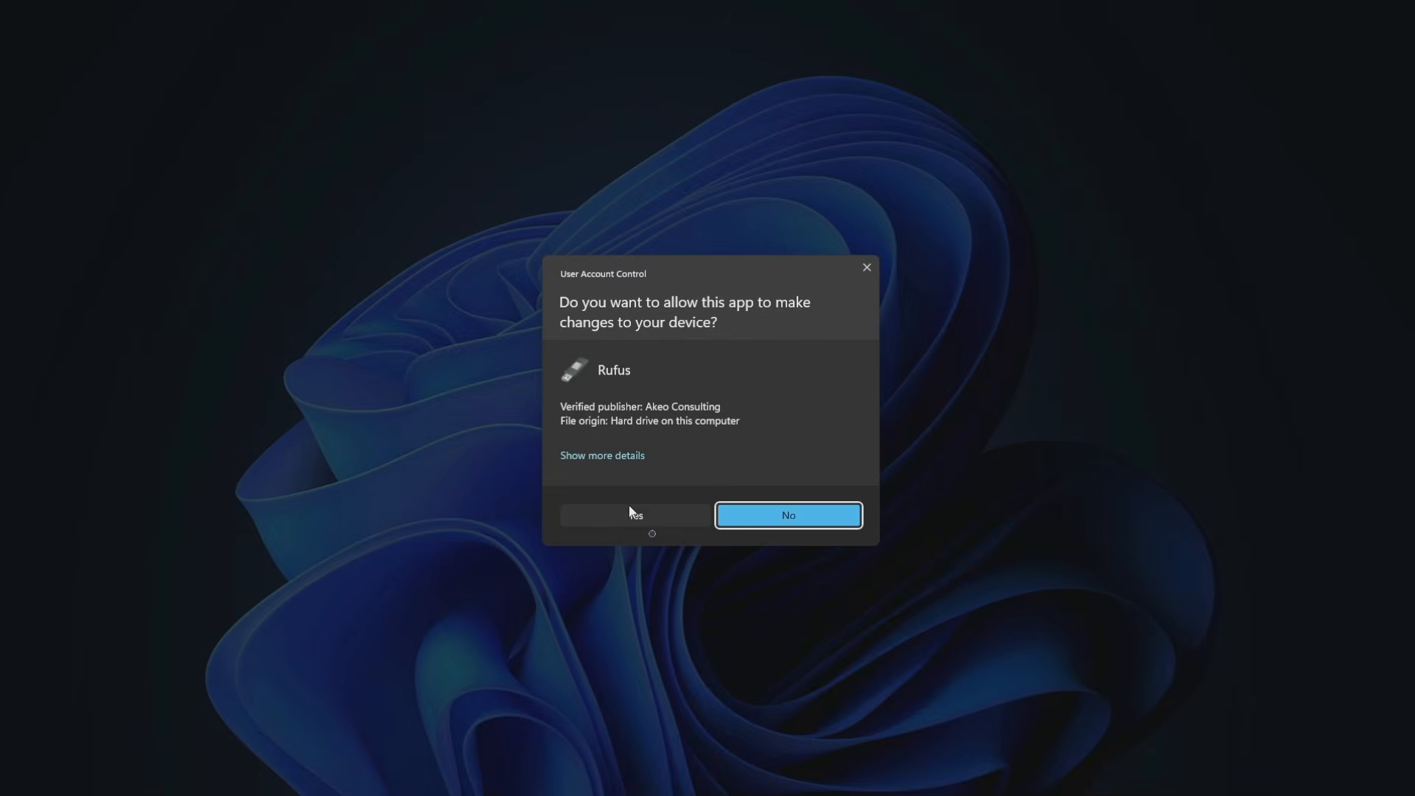
left_click(664, 517)
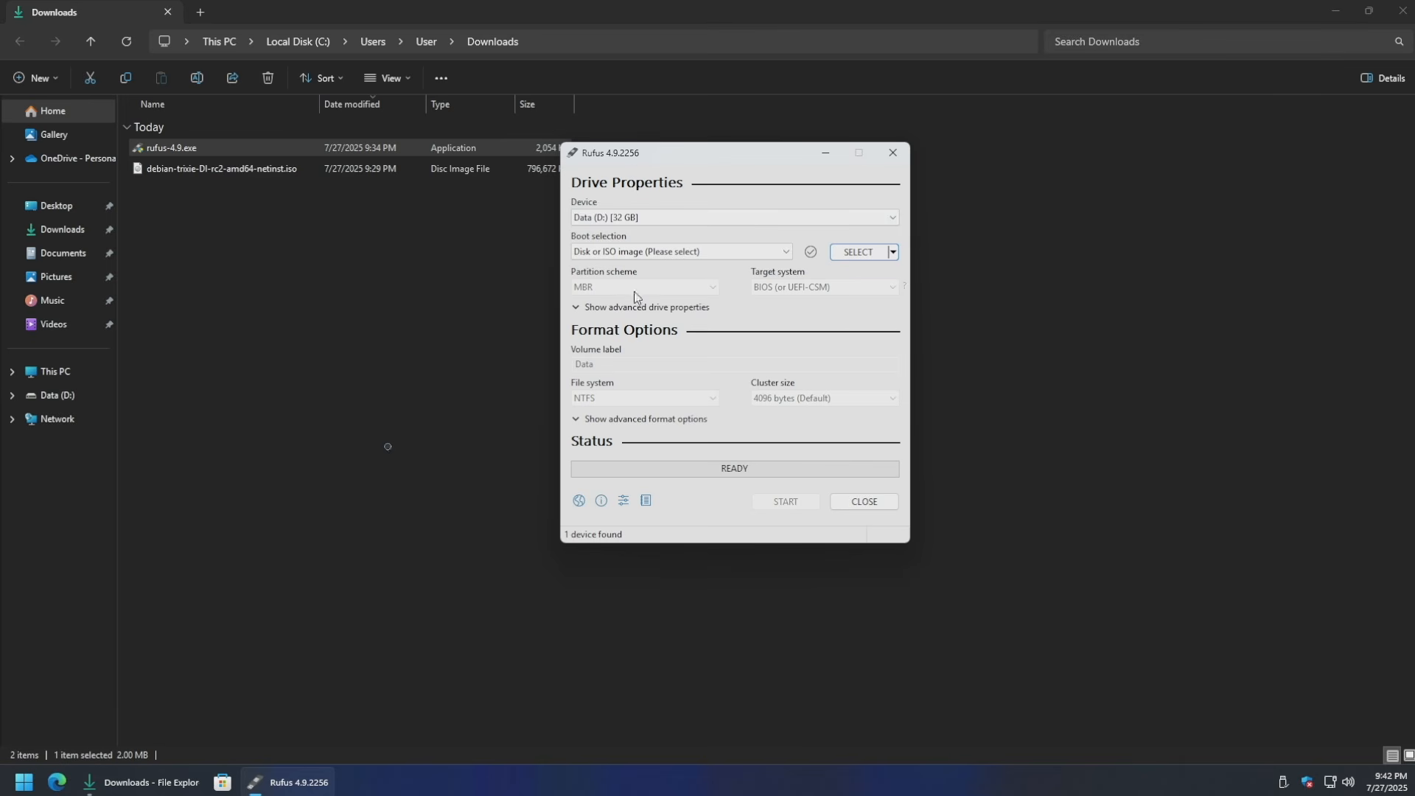
- In File Explorer, inspect the format options for the Data (D:) drive, close them without formatting, and return to Downloads
left_click(56, 374)
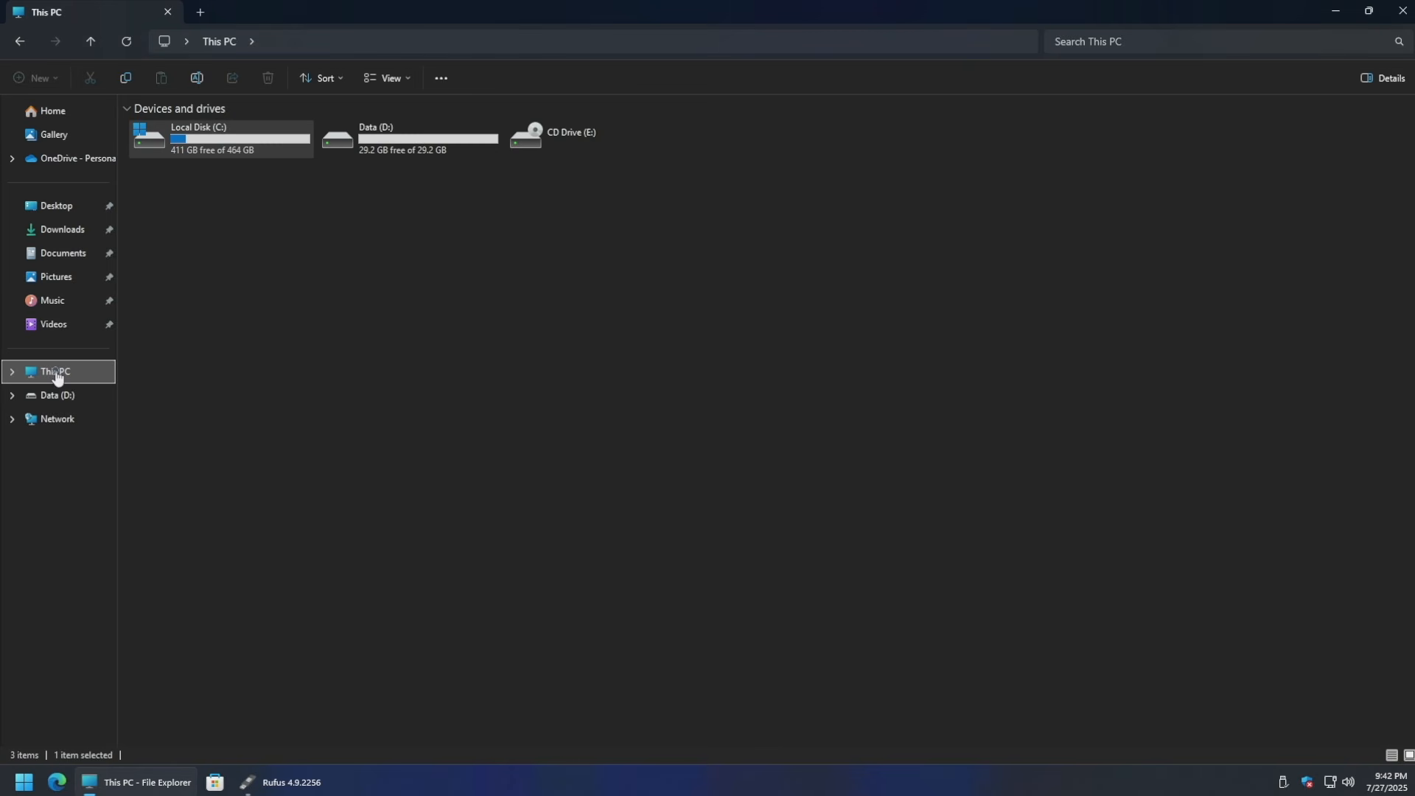
left_click(416, 146)
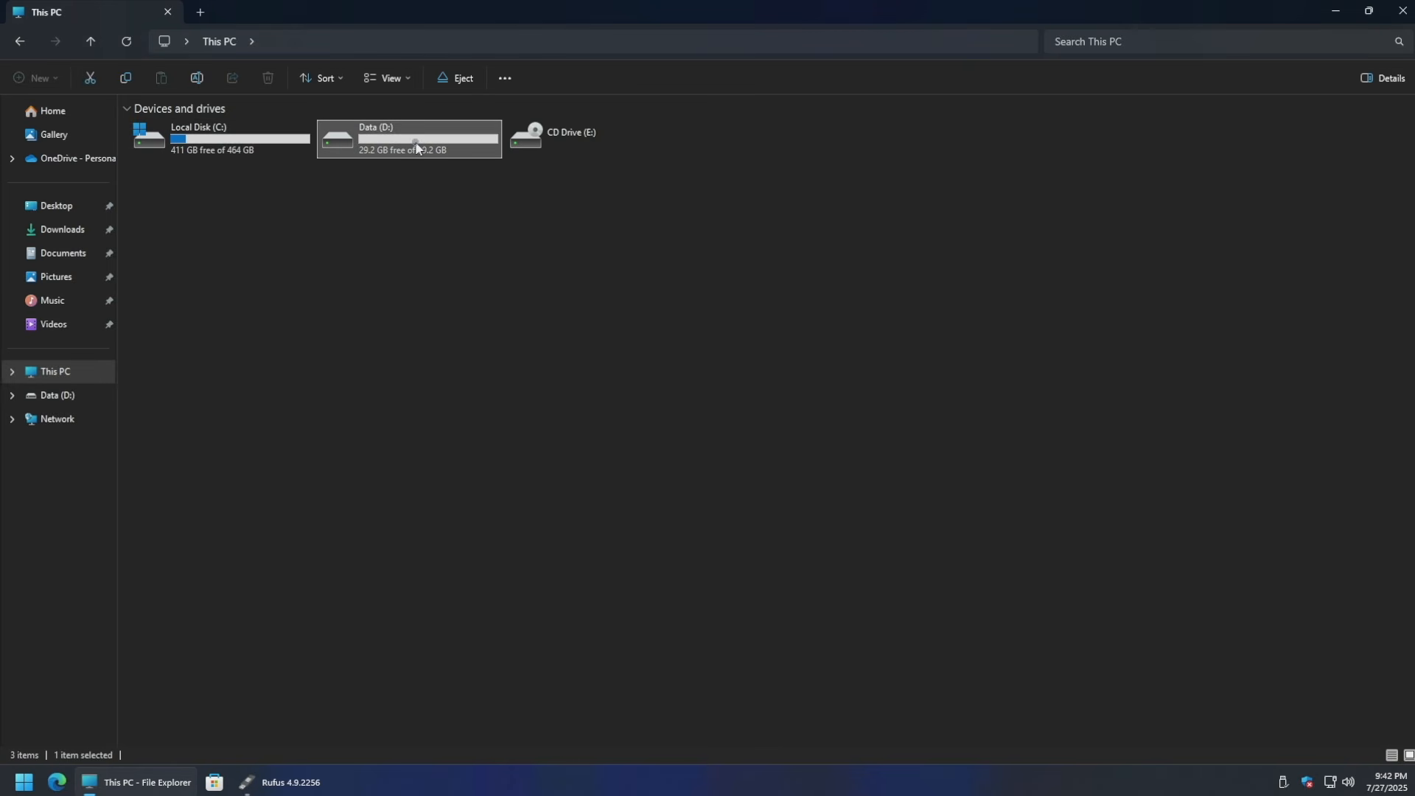
right_click(417, 146)
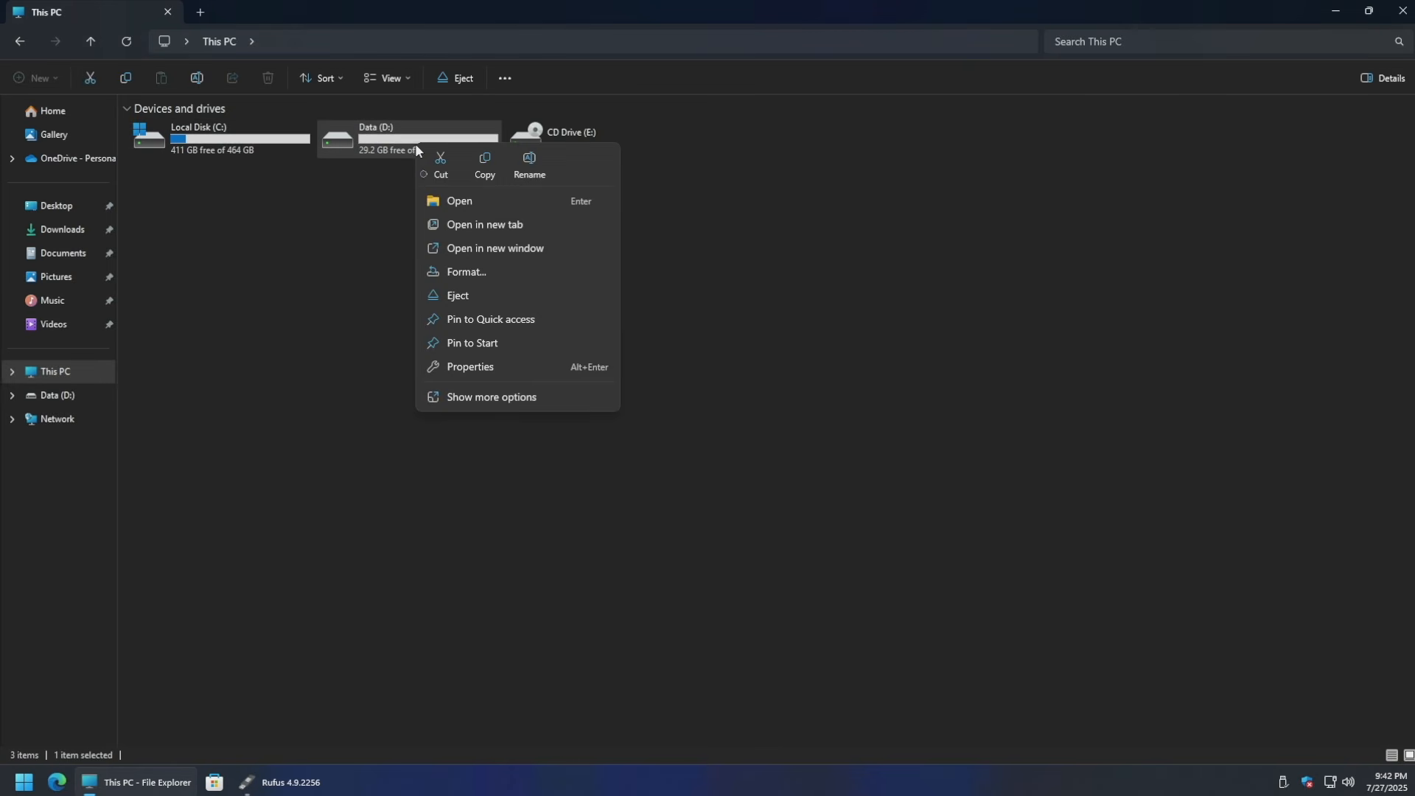
left_click(468, 273)
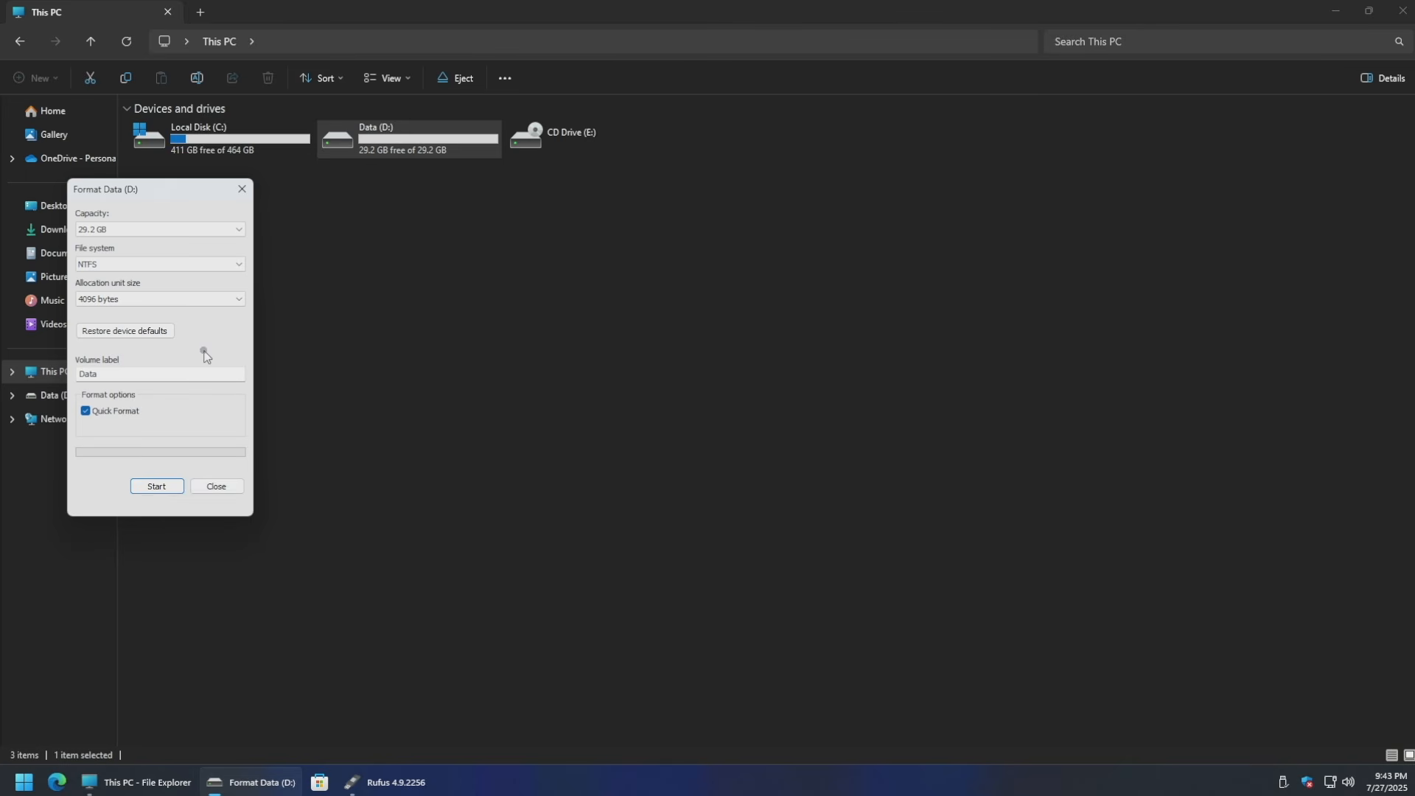
left_click(241, 189)
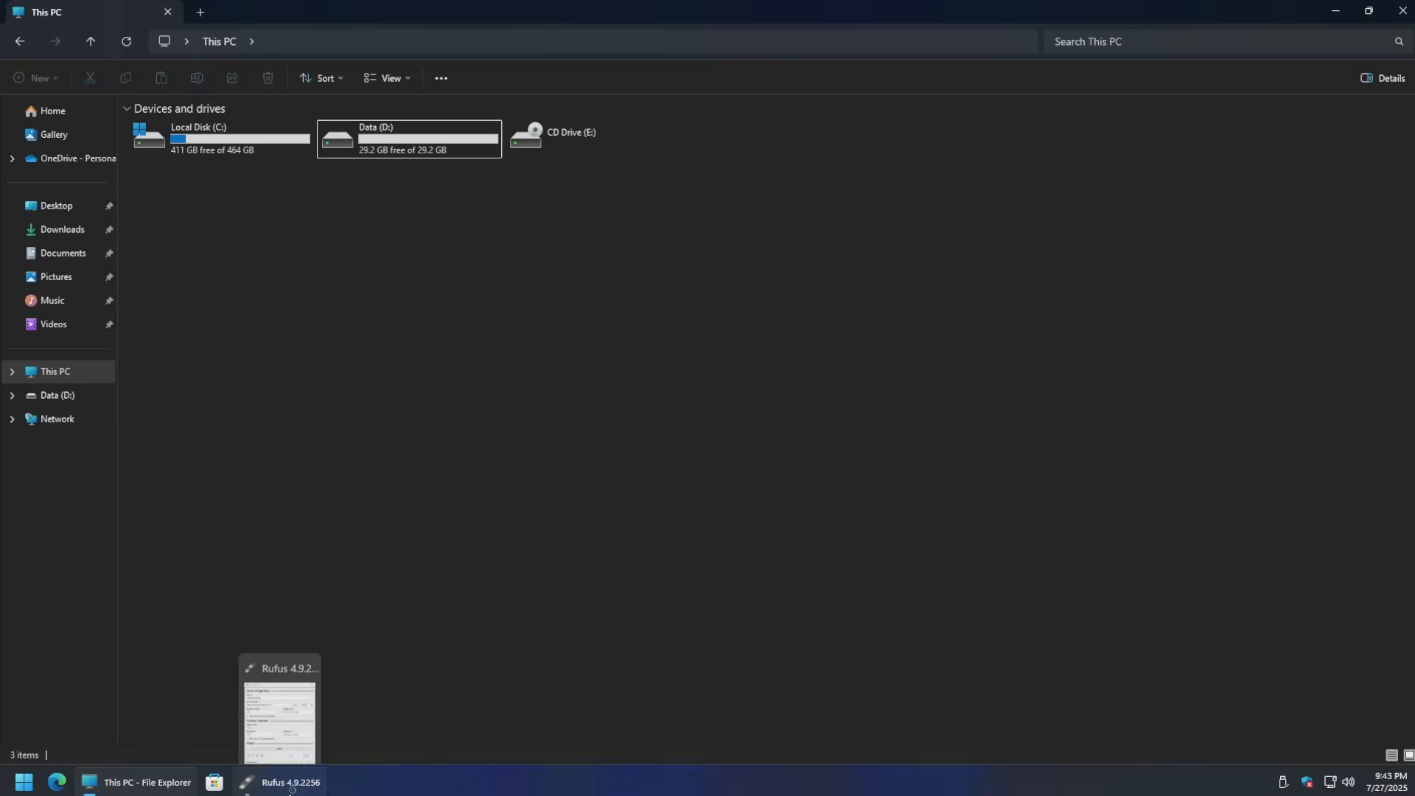
key("alt+Left")
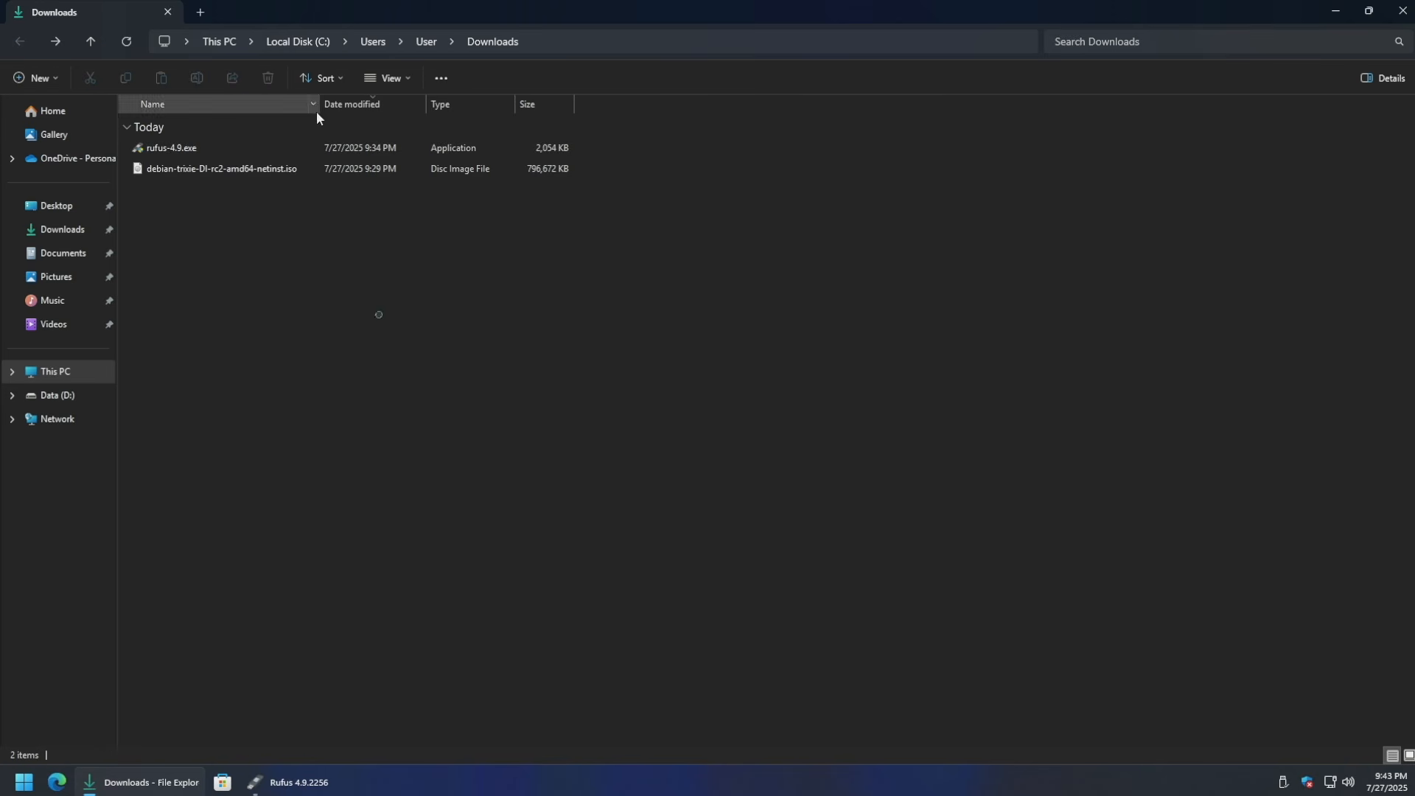
- In Rufus, load debian-trixie-DI-rc2-amd64-netinst.iso from Downloads as the boot image, and close File Explorer
left_click(289, 781)
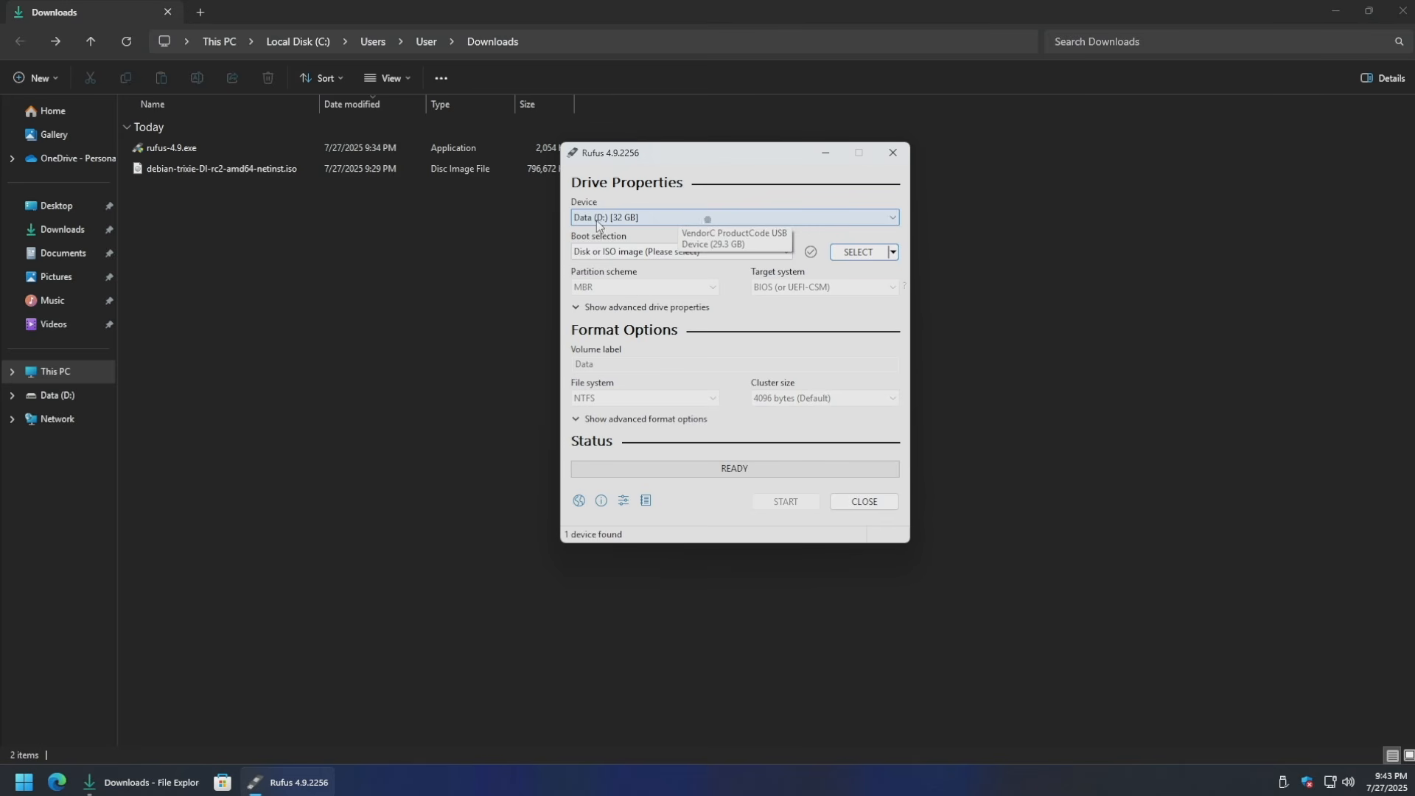
left_click(859, 252)
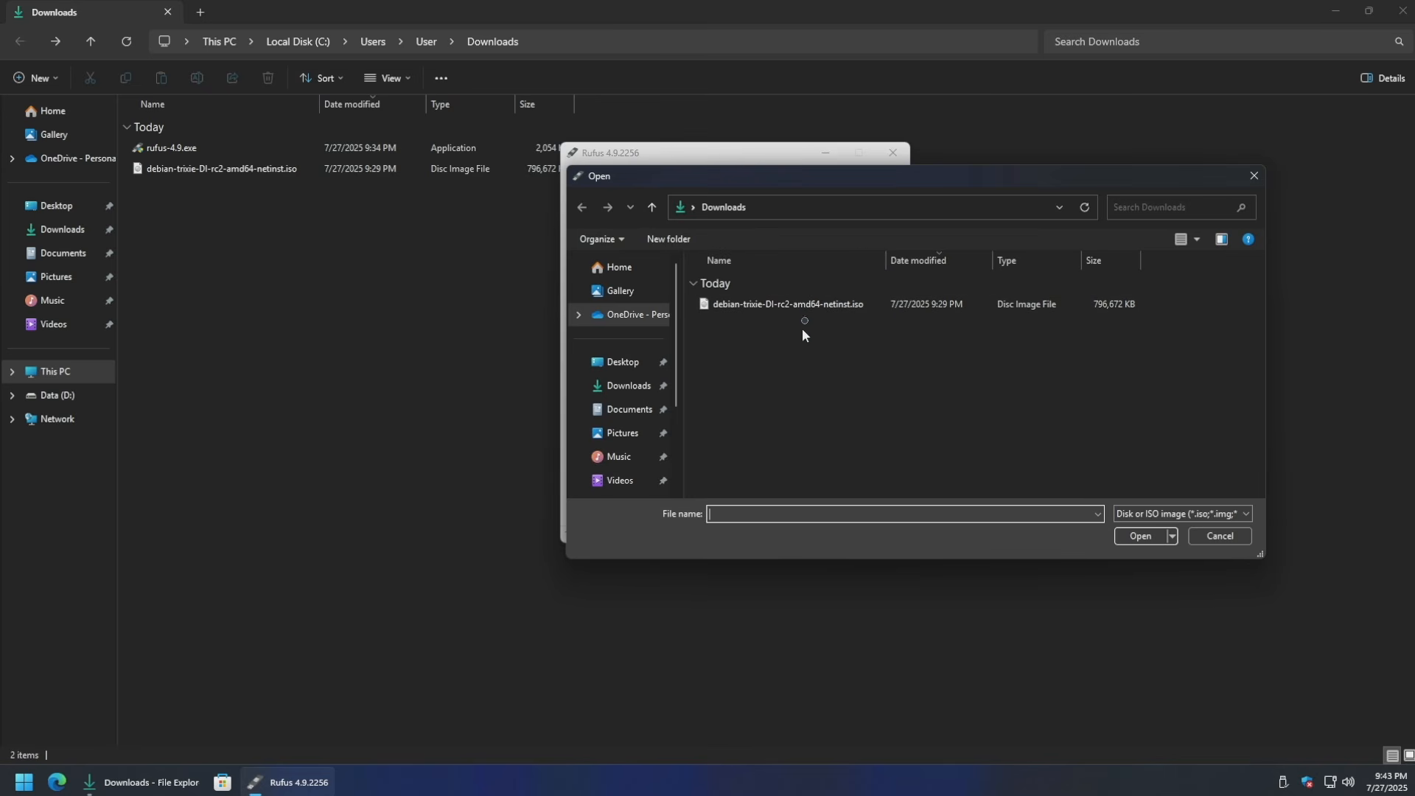
left_click(807, 304)
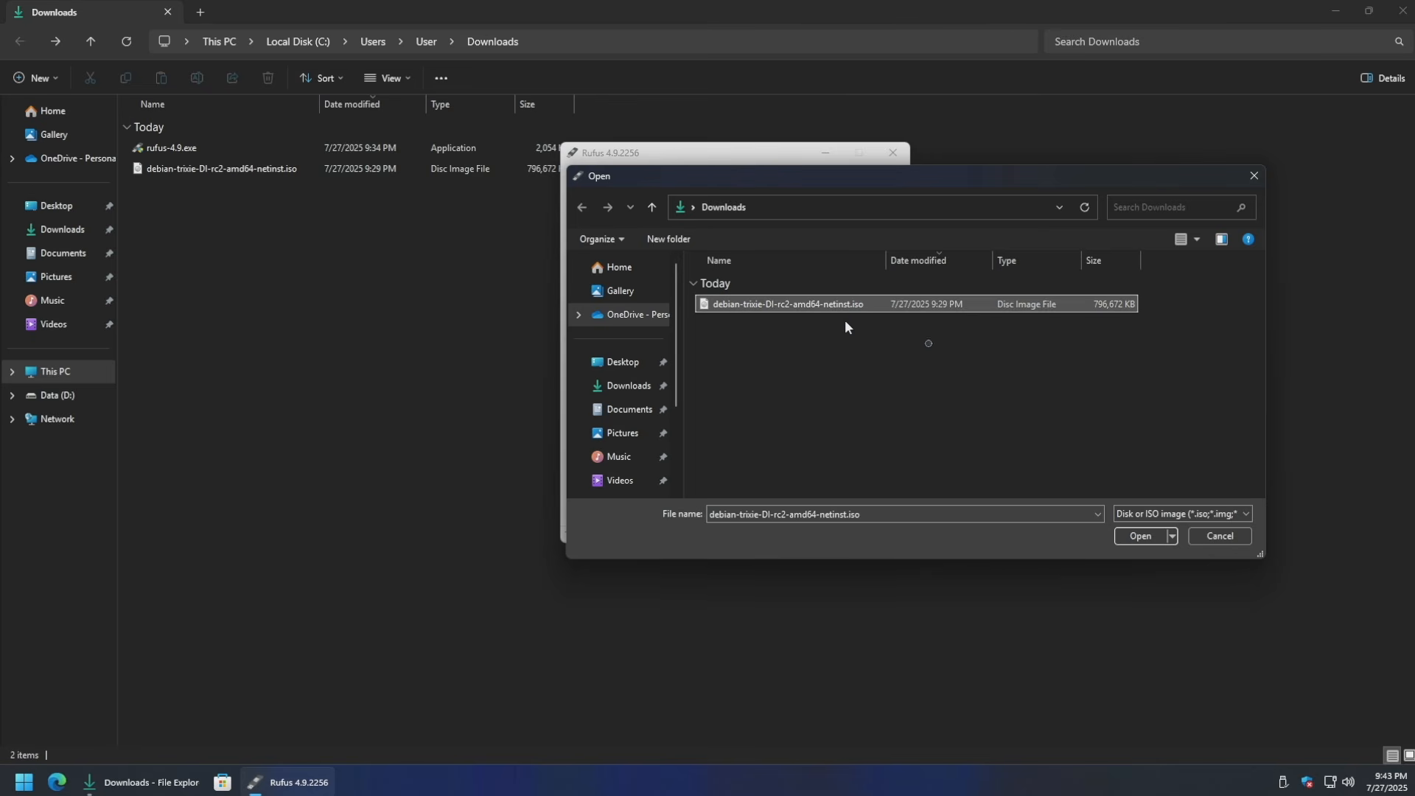
left_click(1134, 537)
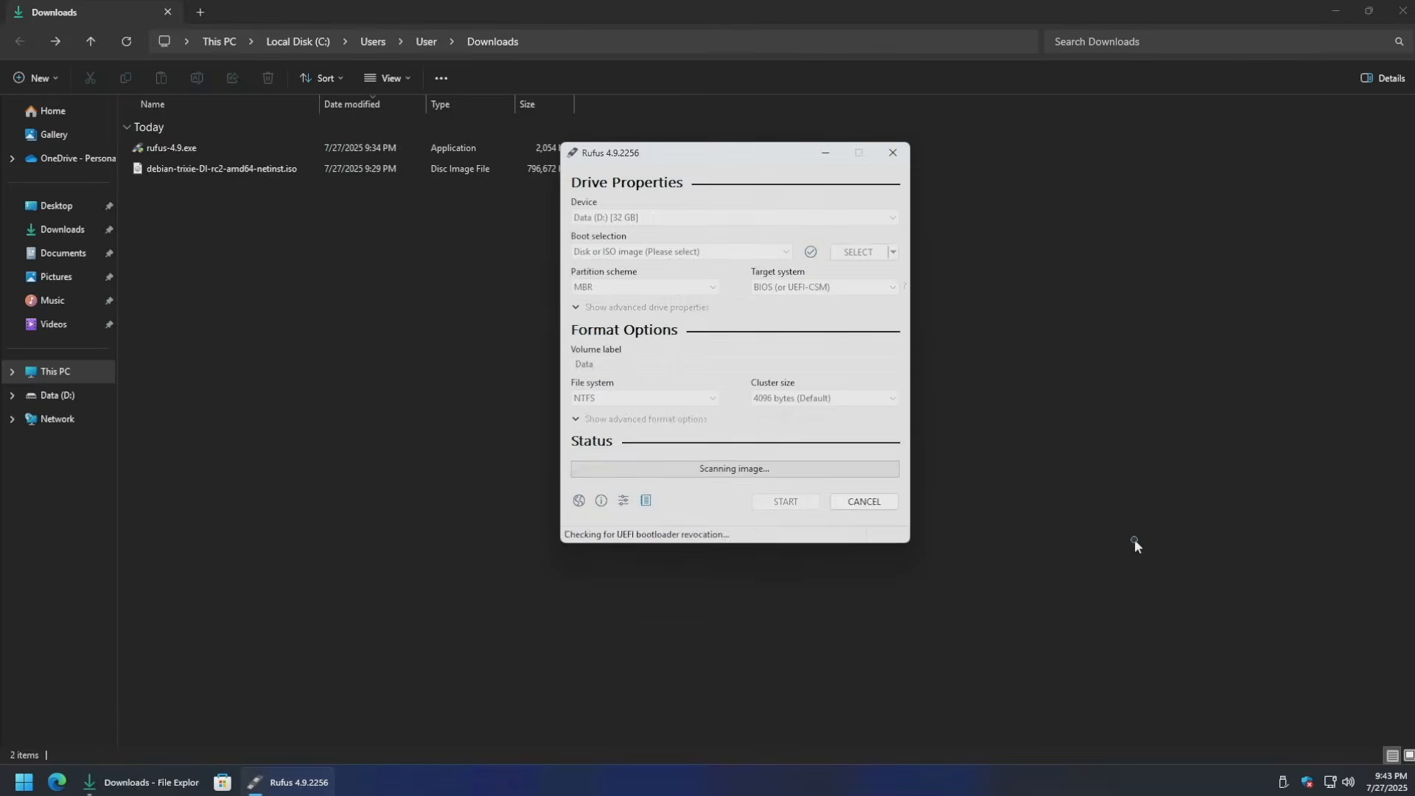
left_click(1403, 11)
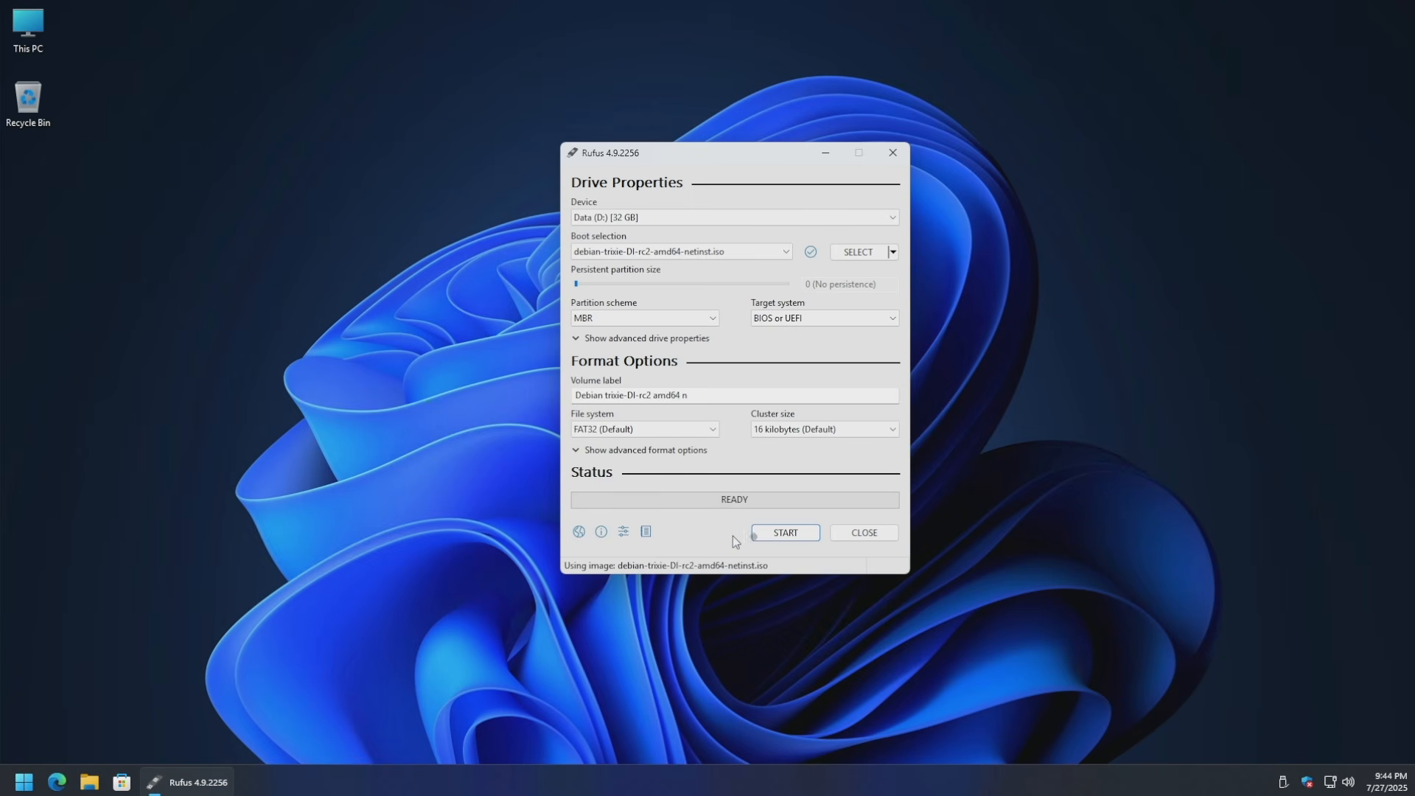
- Write the Debian netinst image to the 32 GB Data (D:) drive in ISO Image mode, downloading the required Grub and Syslinux files, and close Rufus
left_click(768, 537)
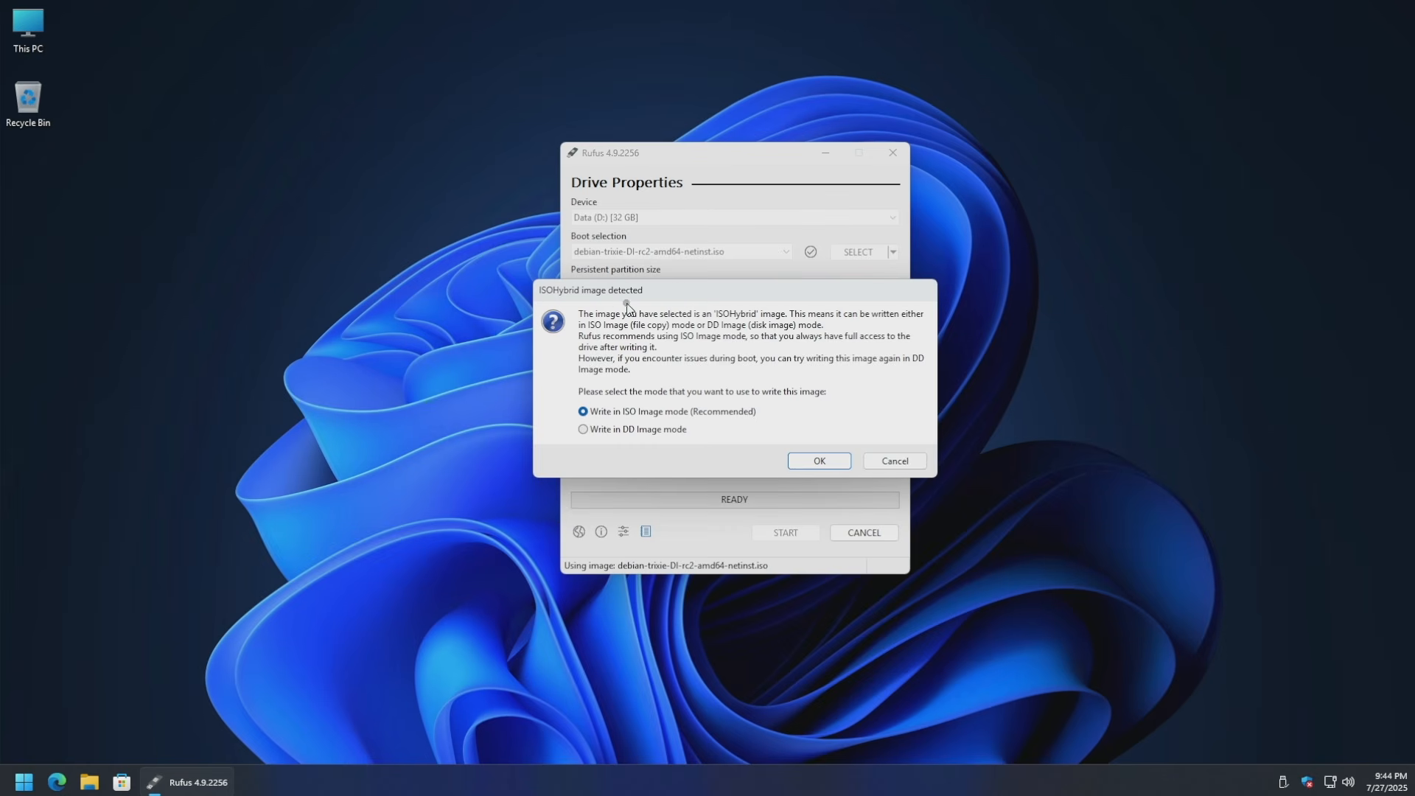
left_click(835, 463)
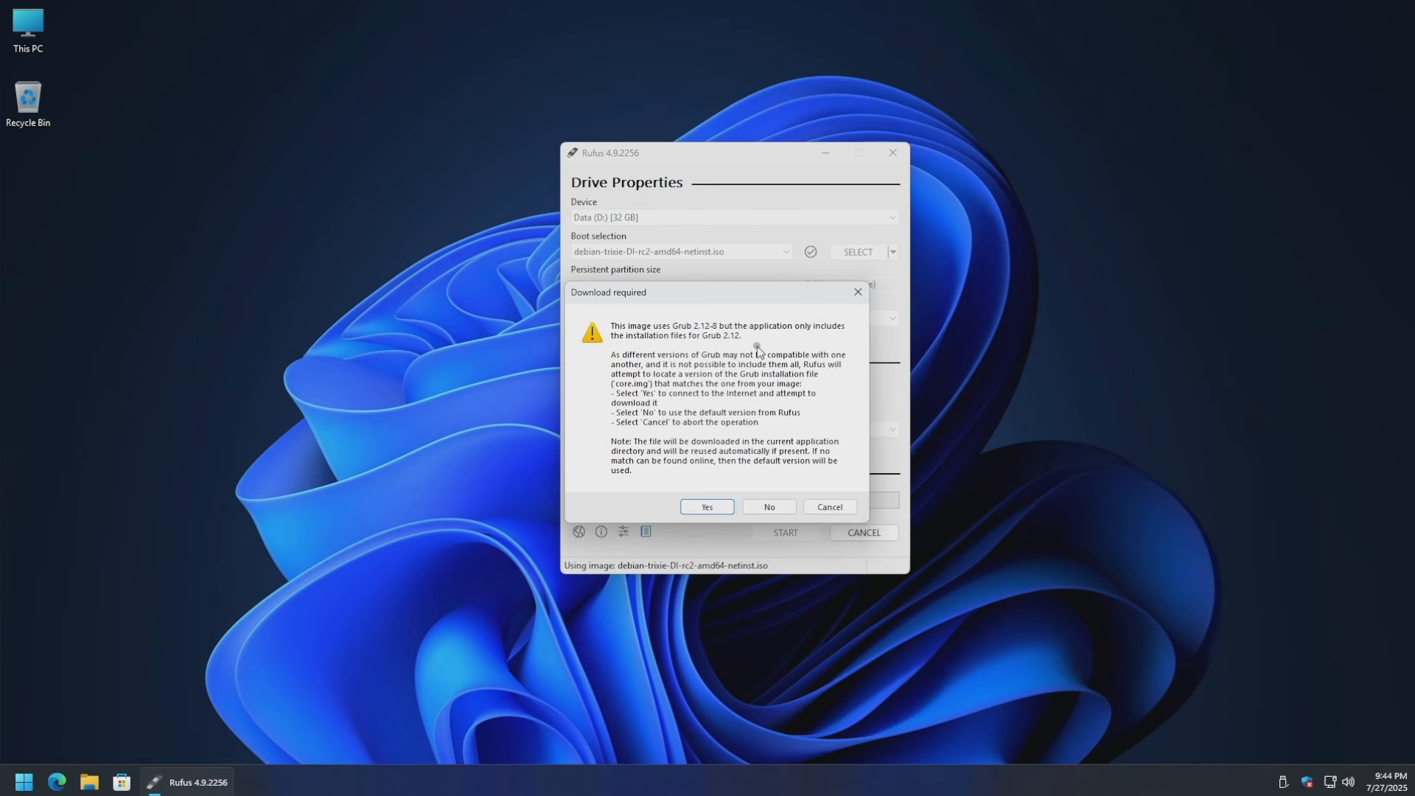
left_click(706, 509)
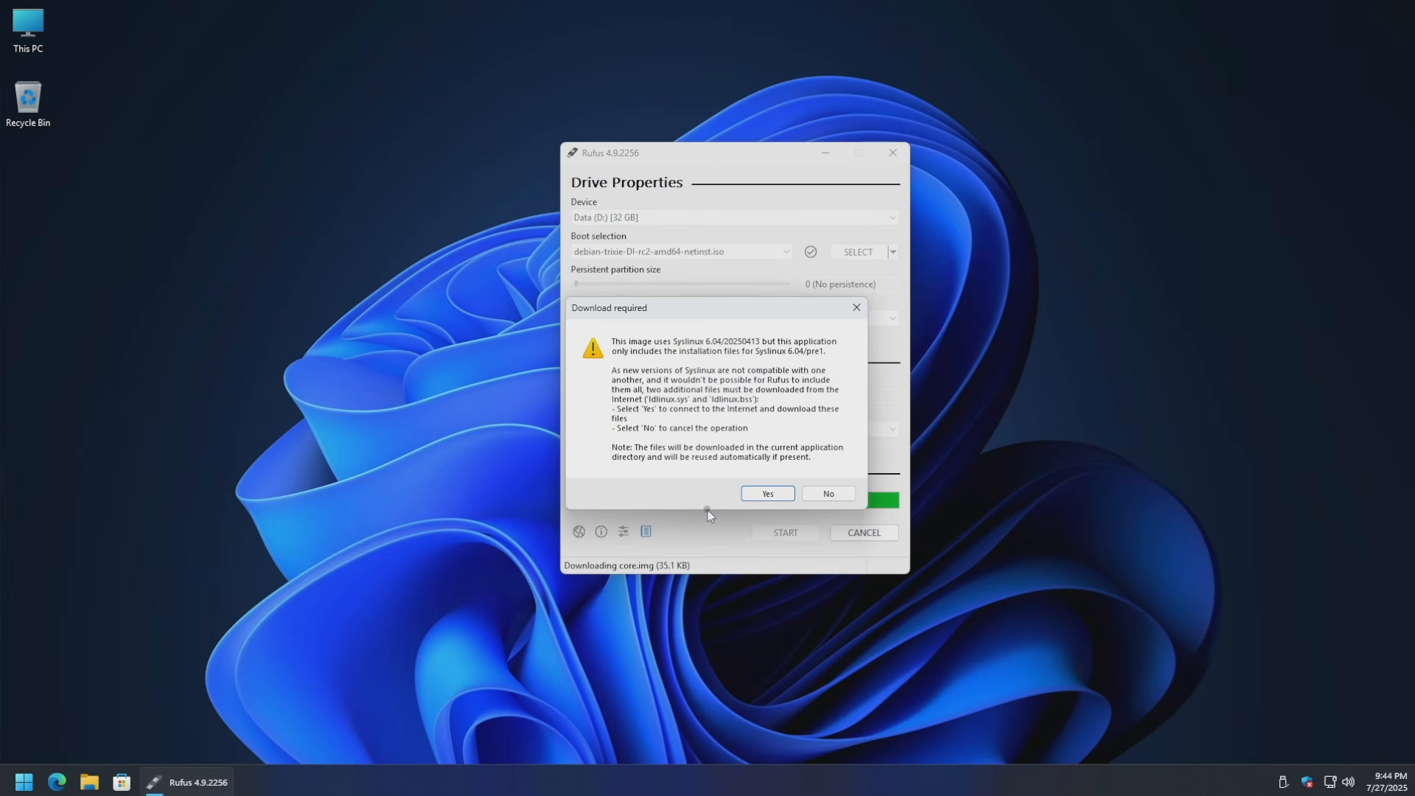
left_click(764, 493)
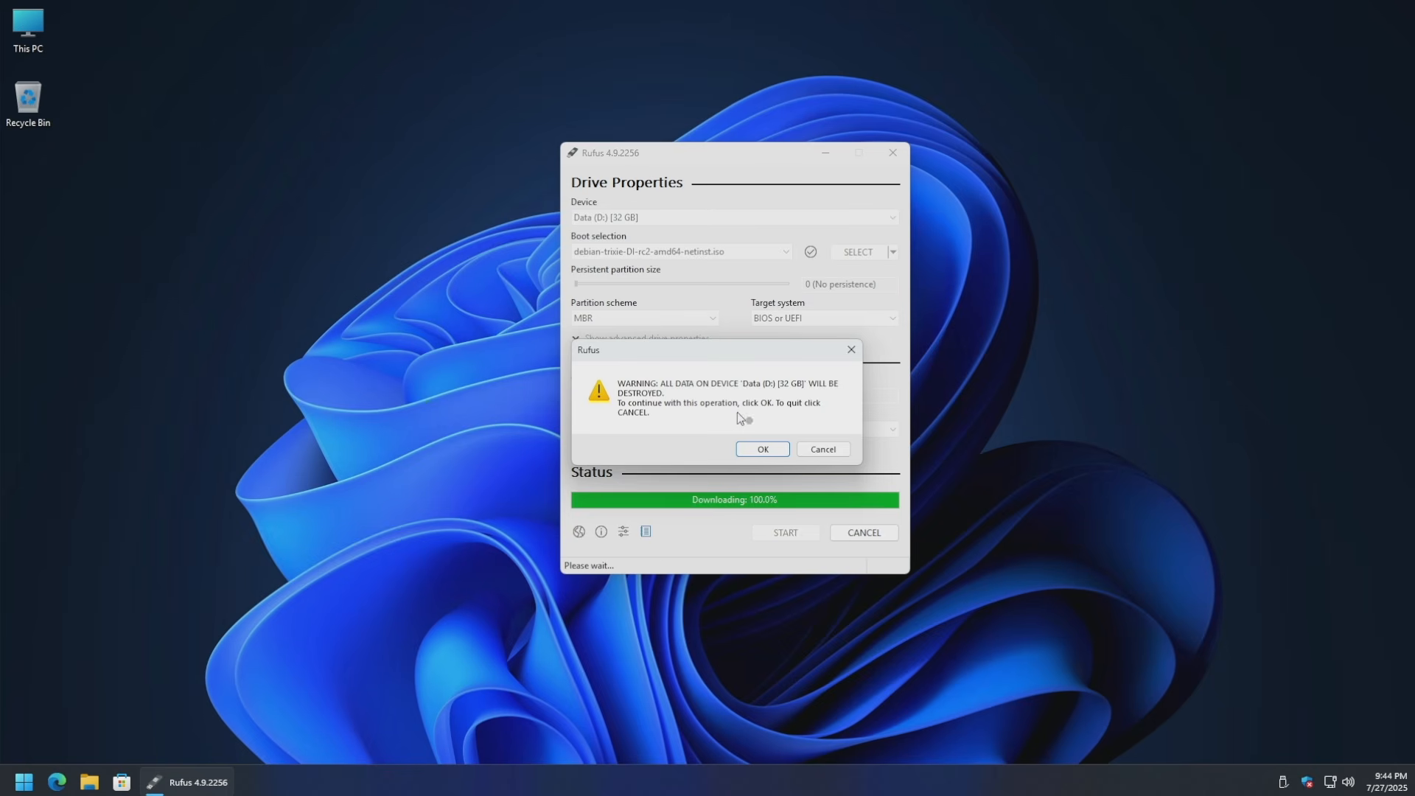
left_click(771, 452)
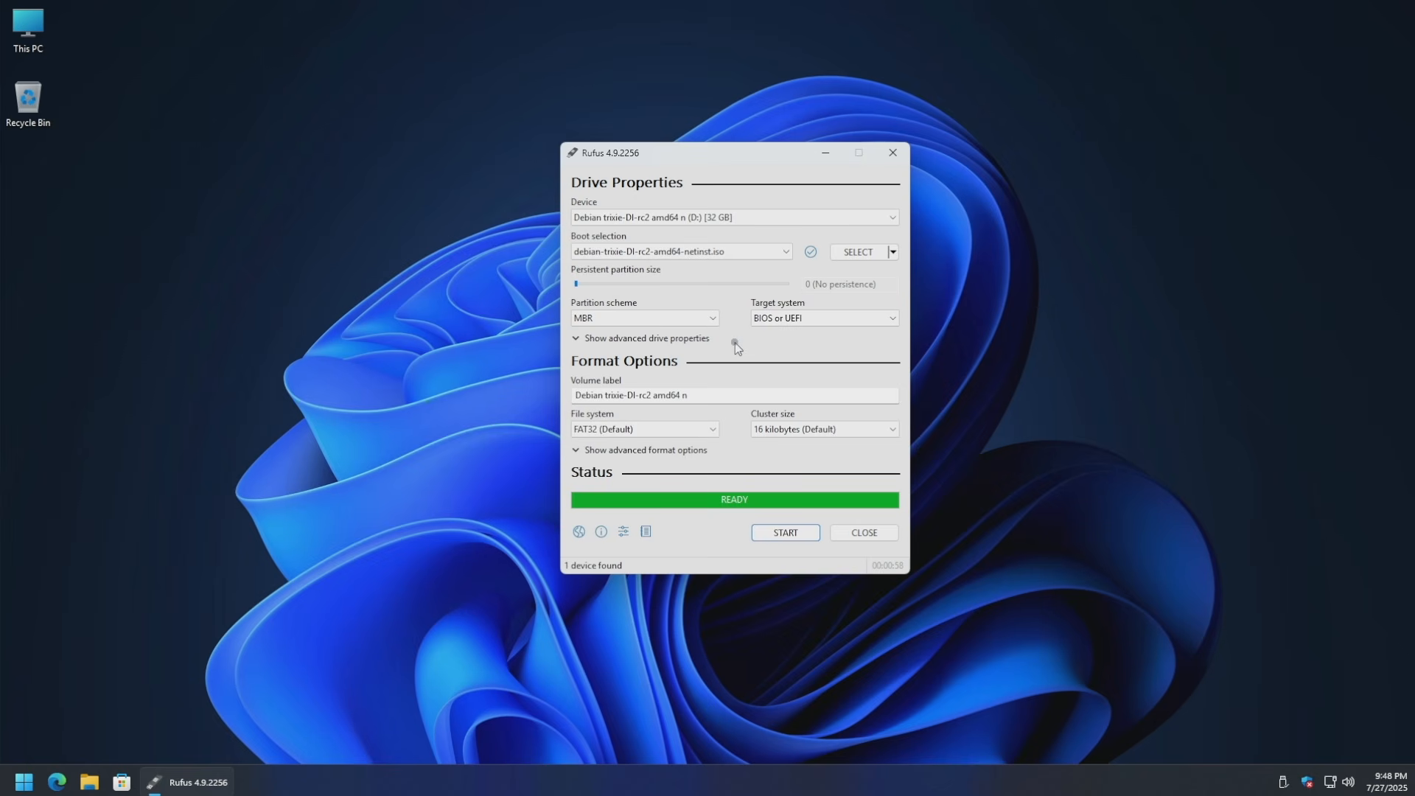
left_click(863, 532)
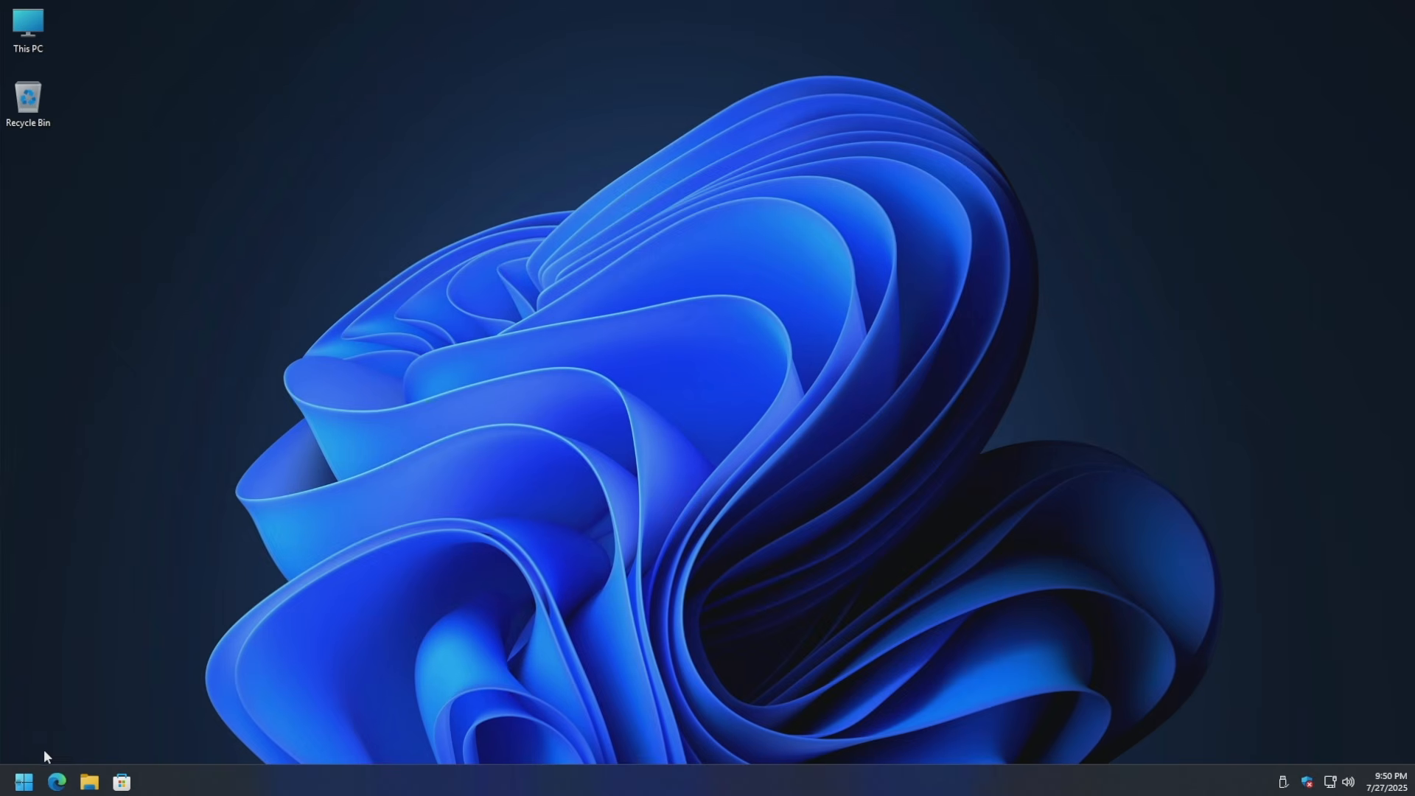
- In Windows Settings, review the Advanced startup option on the System Recovery page and close Settings
left_click(22, 784)
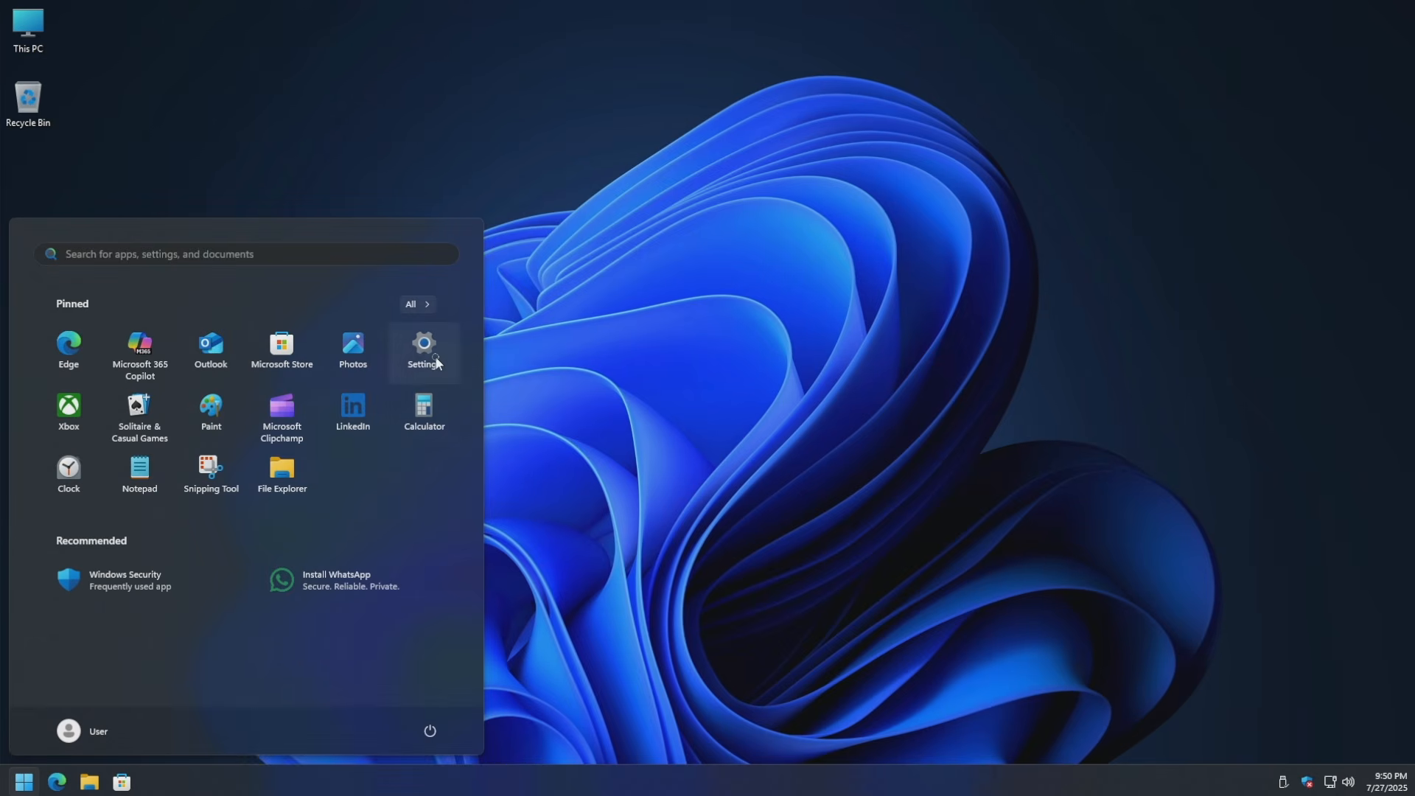
left_click(424, 350)
left_click(60, 189)
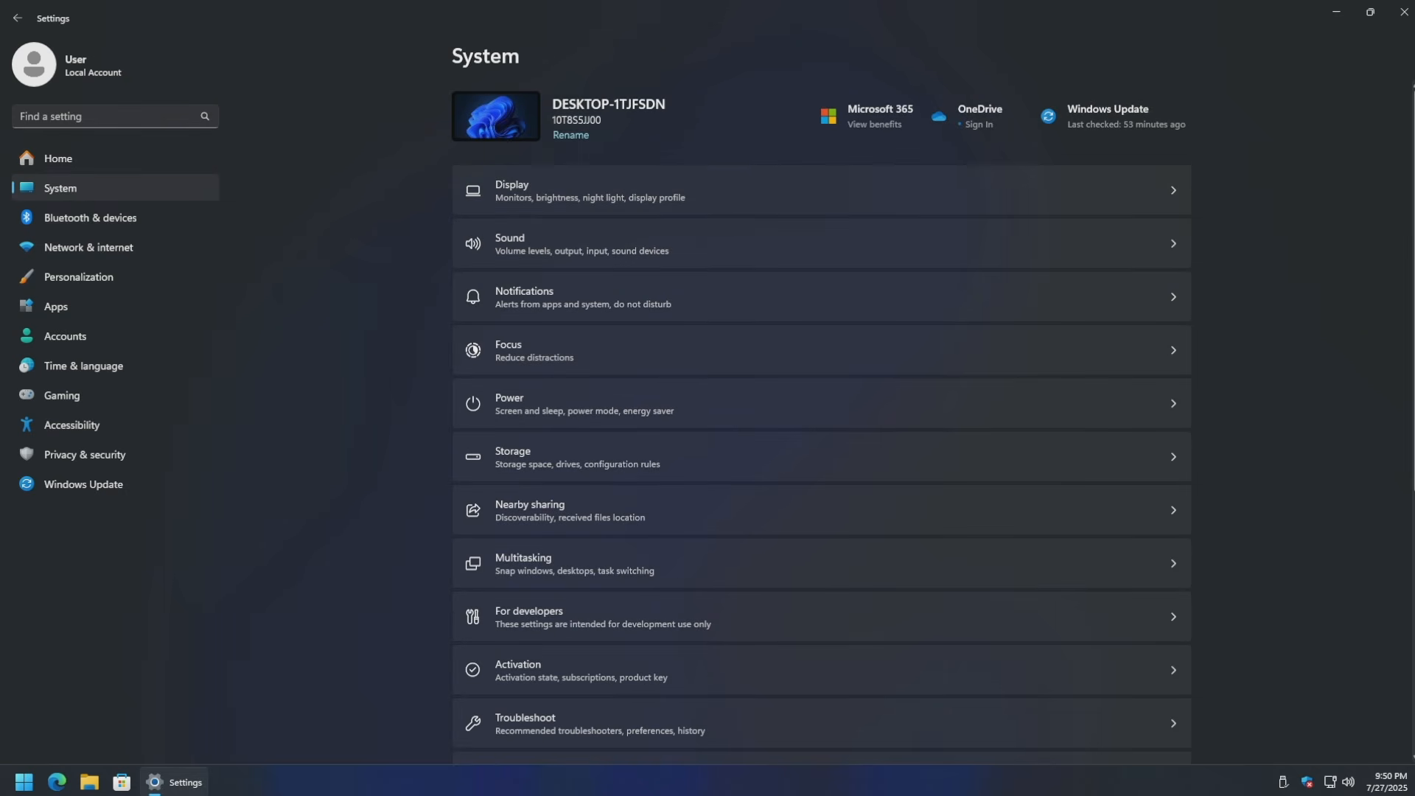
scroll(821, 413, "down", 2)
scroll(821, 419, "down", 1)
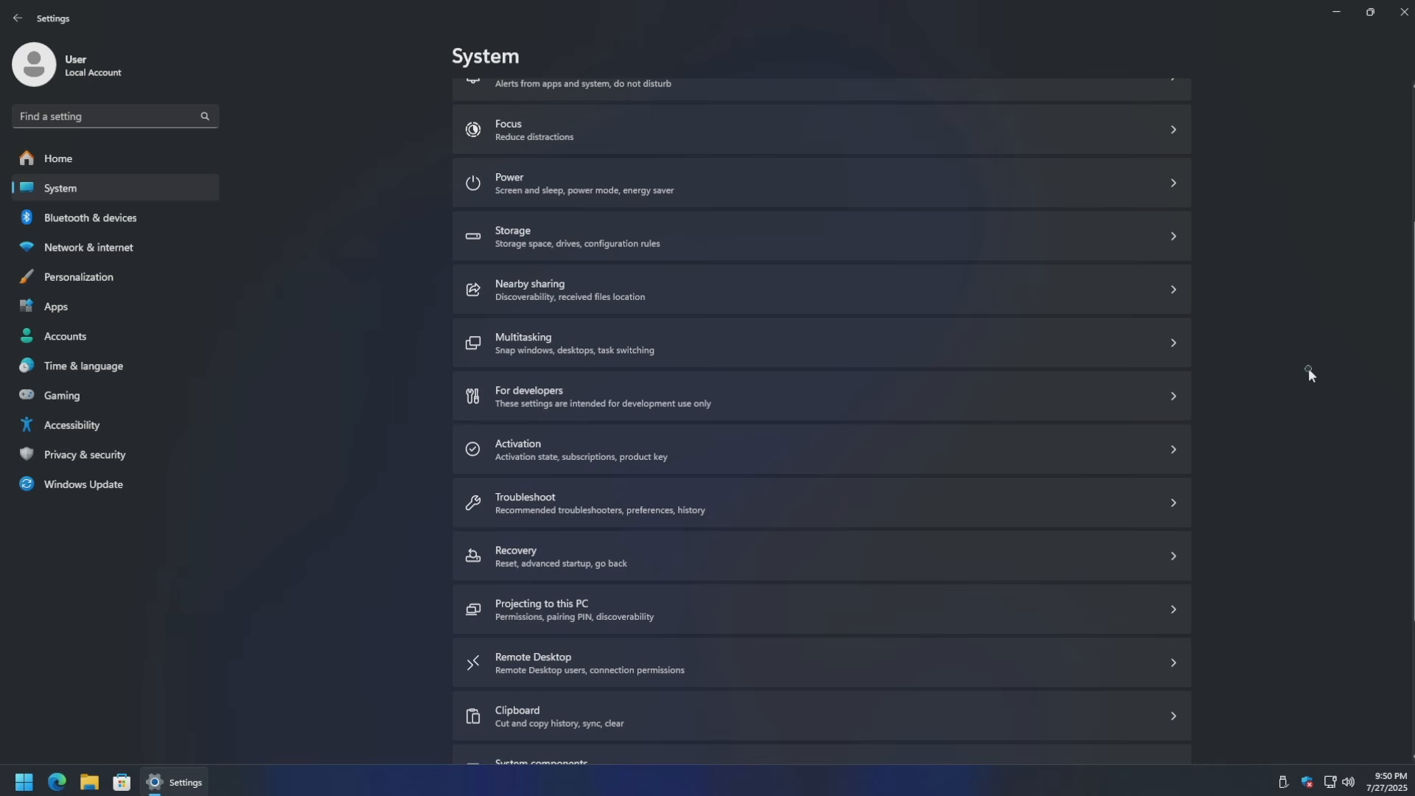
left_click(647, 572)
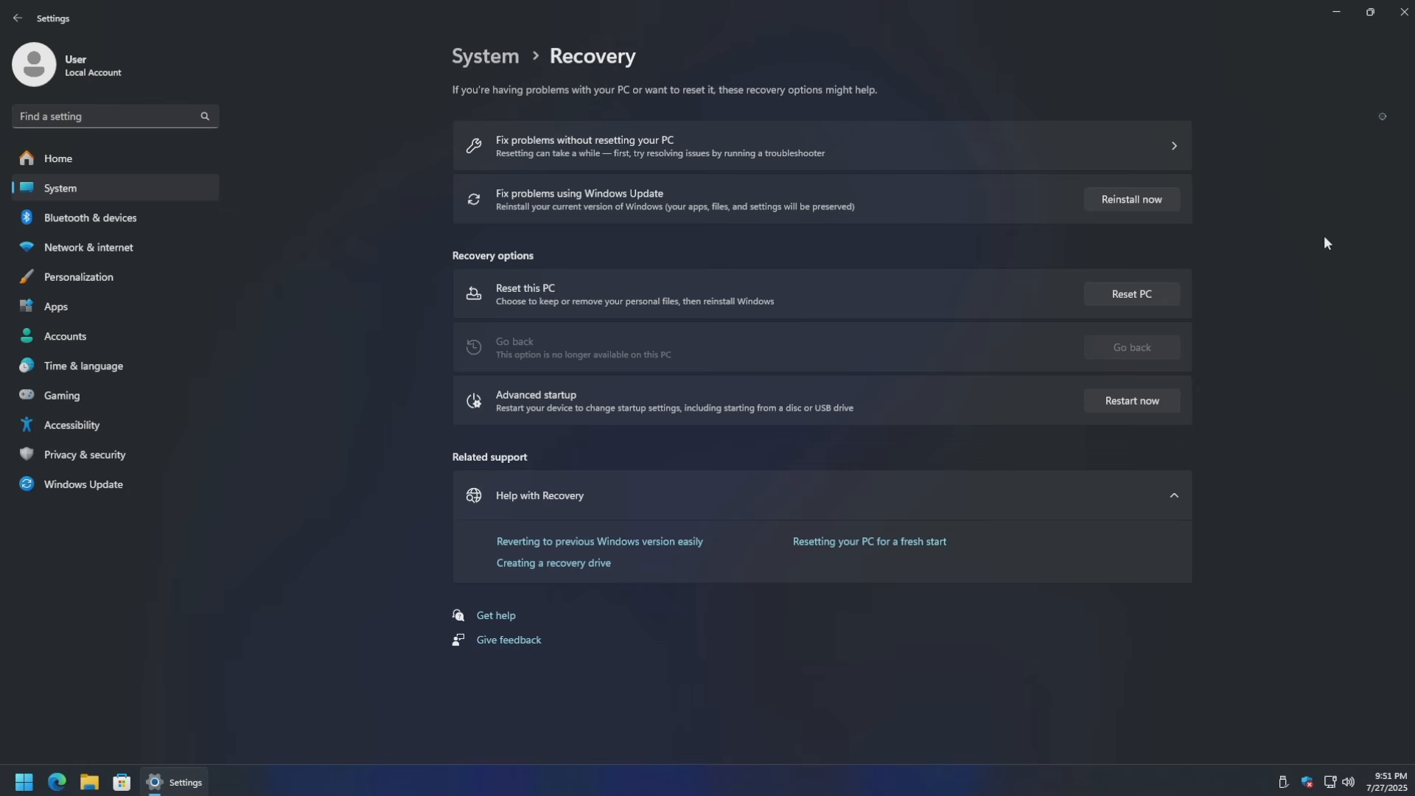
left_click(1404, 11)
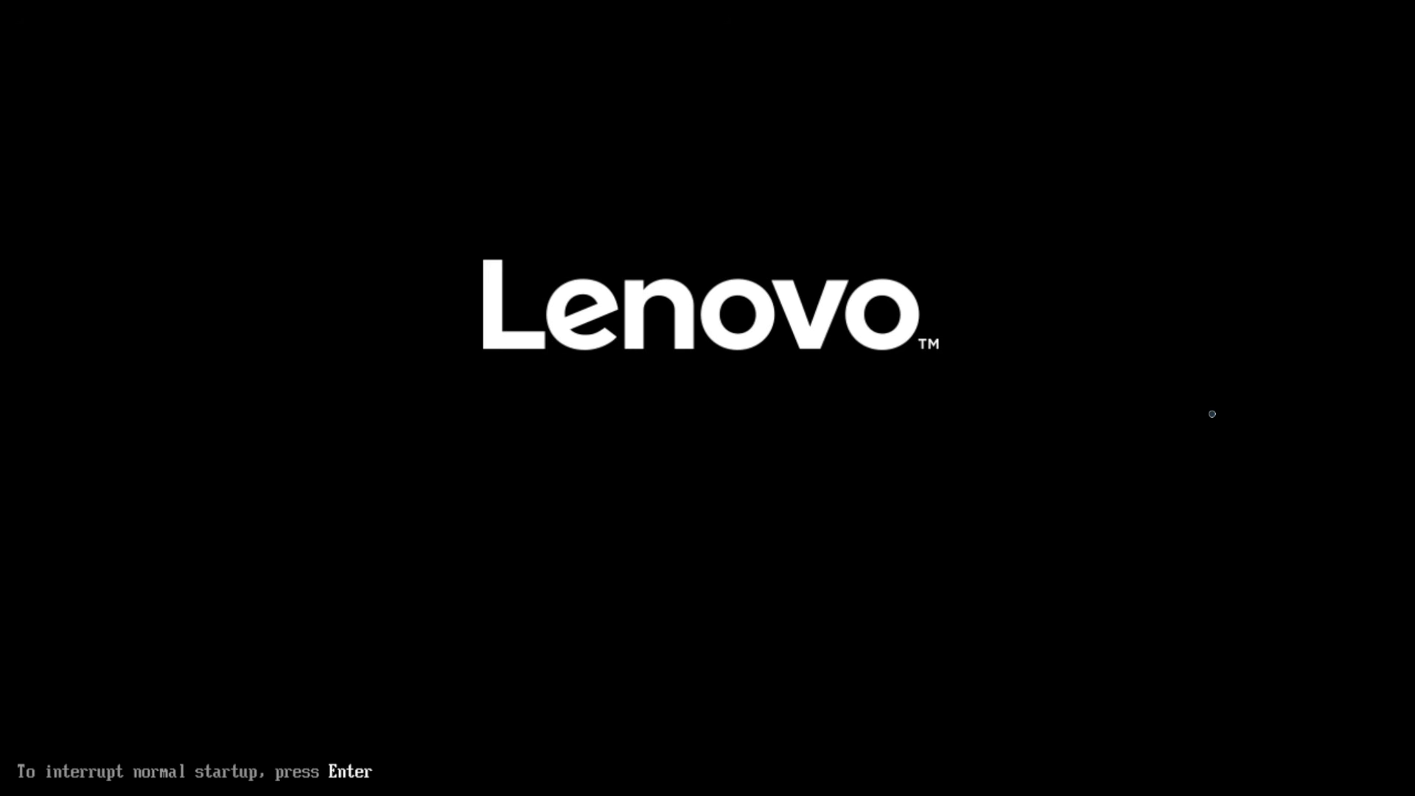
- Interrupt the PC's startup to choose a boot device and boot from the UEFI entry of the VendorC ProductCode USB drive
key("F12")
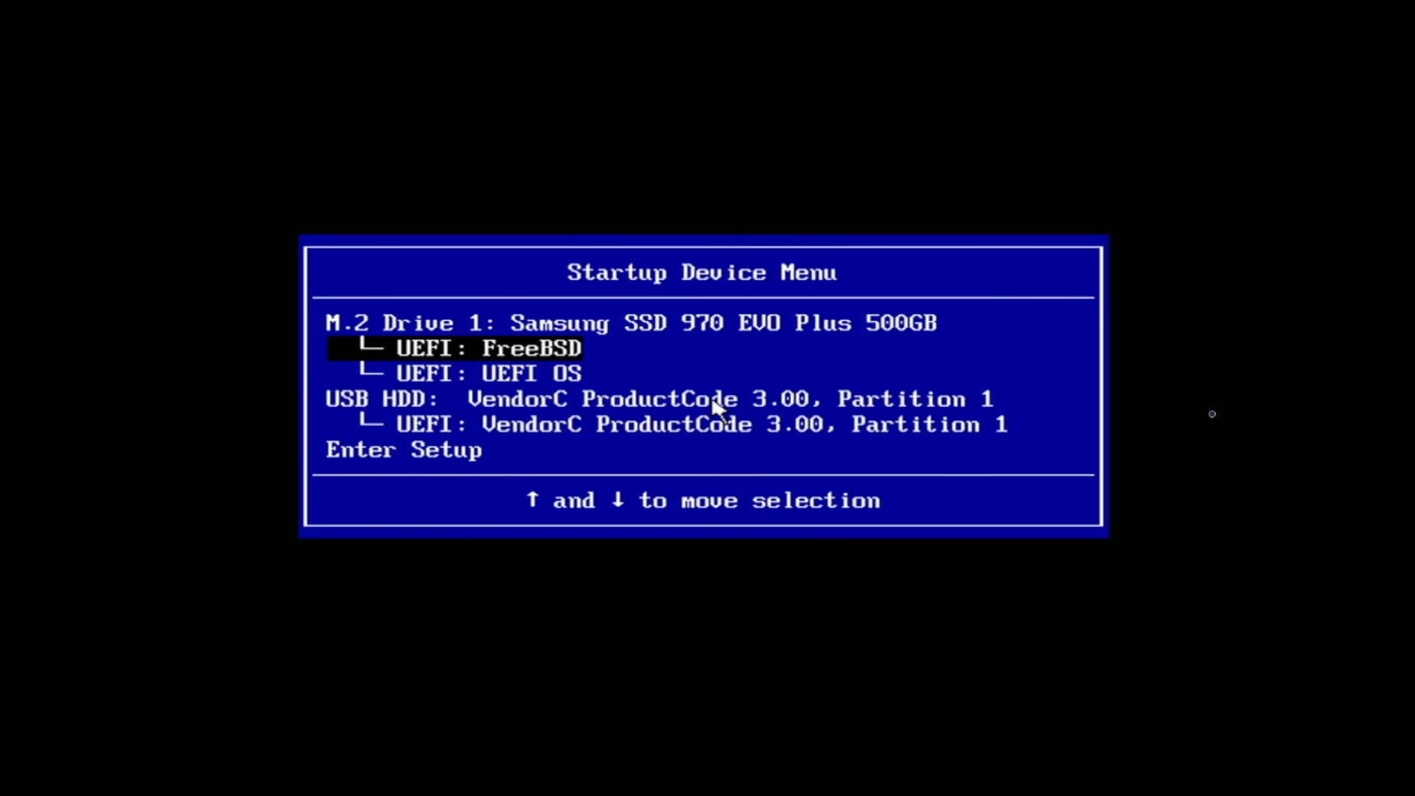
key("Down")
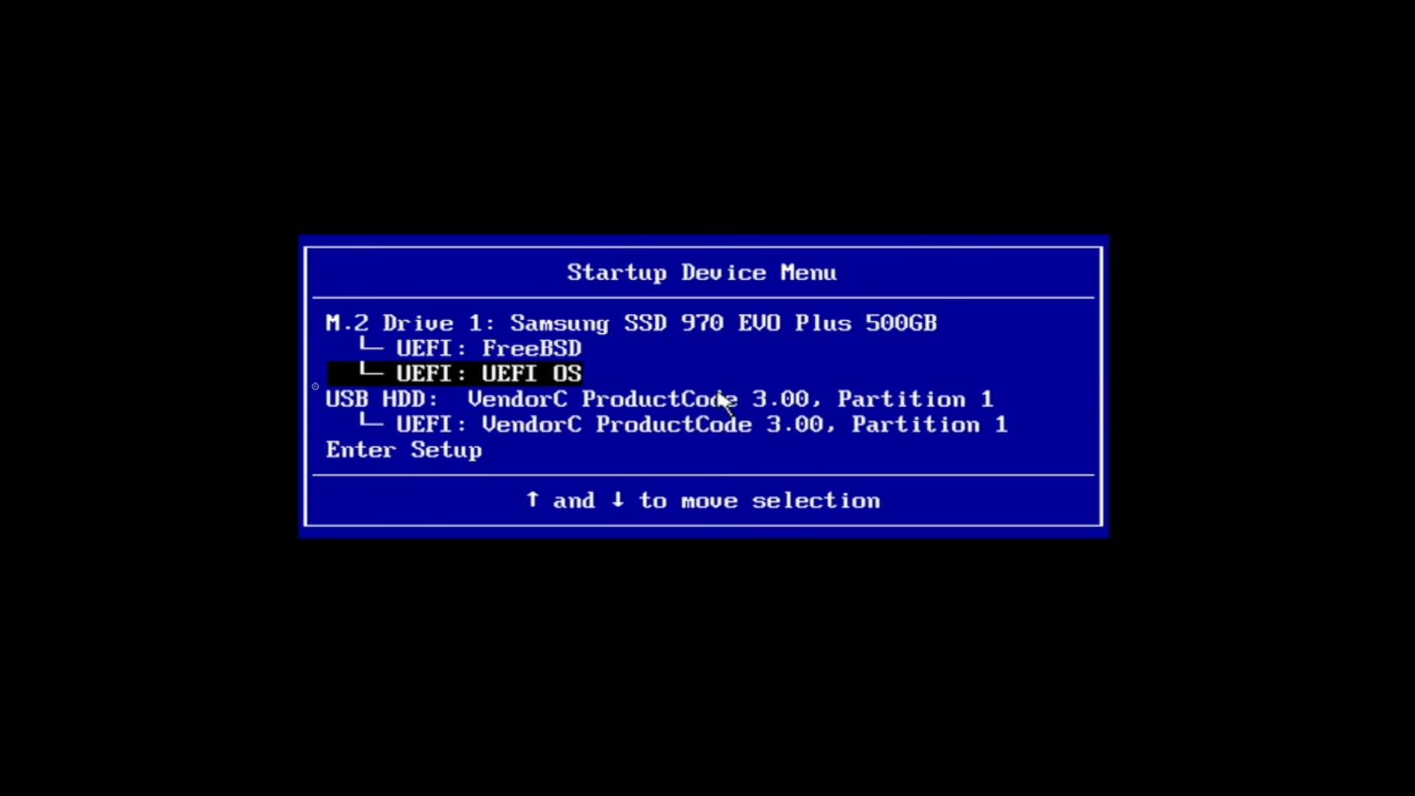
left_click(345, 415)
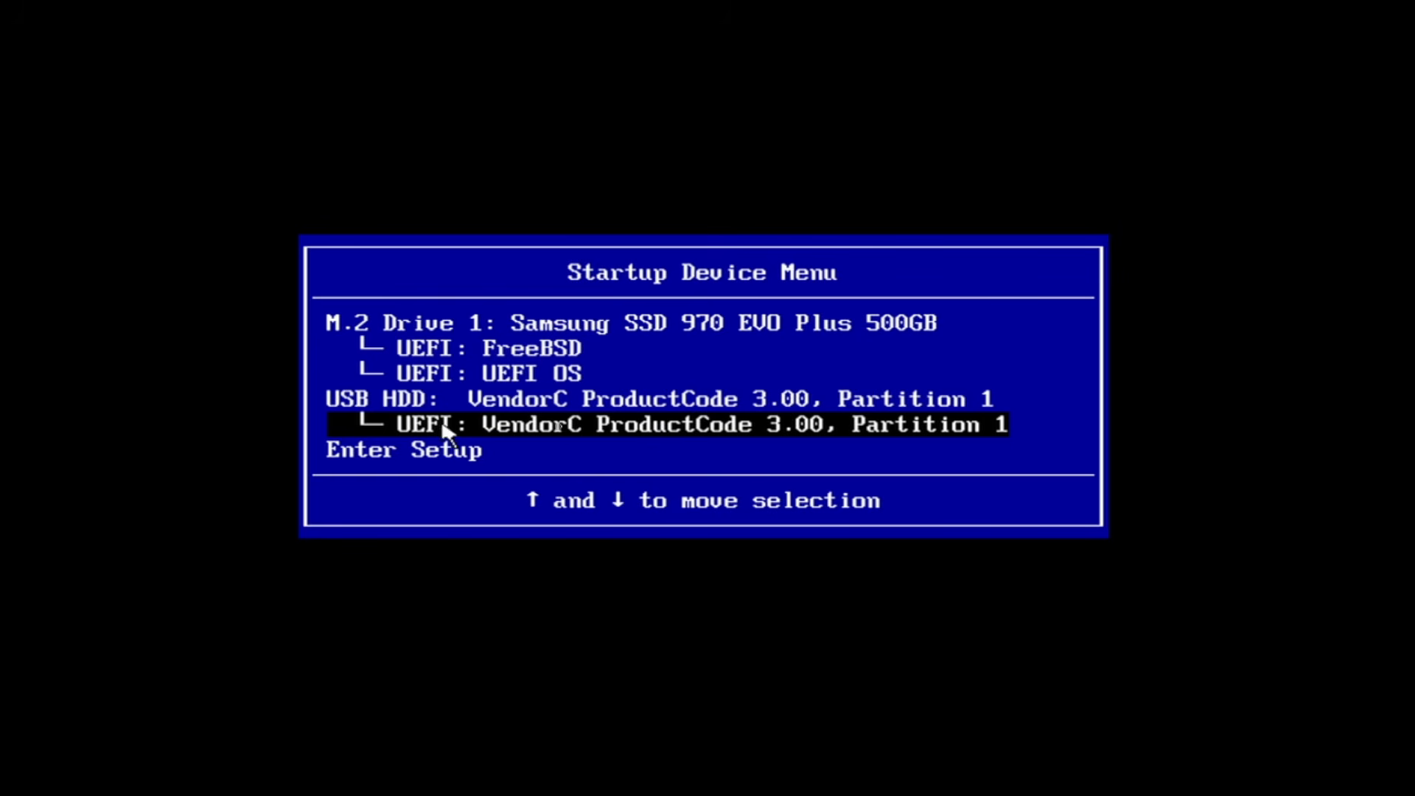
key("Return")
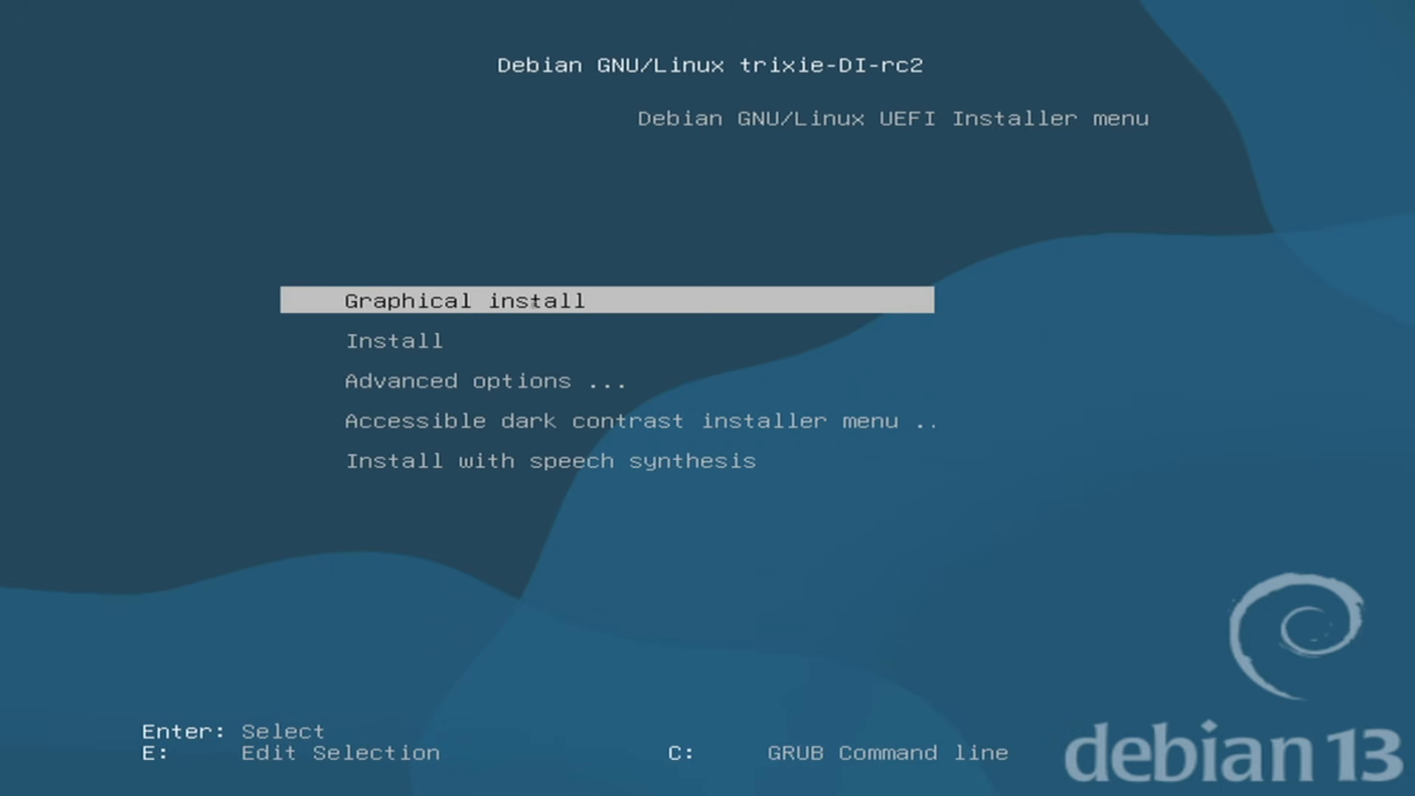
- Look through the Debian installer's boot entries down to speech synthesis, return to the first one, and start Graphical install
key("Down")
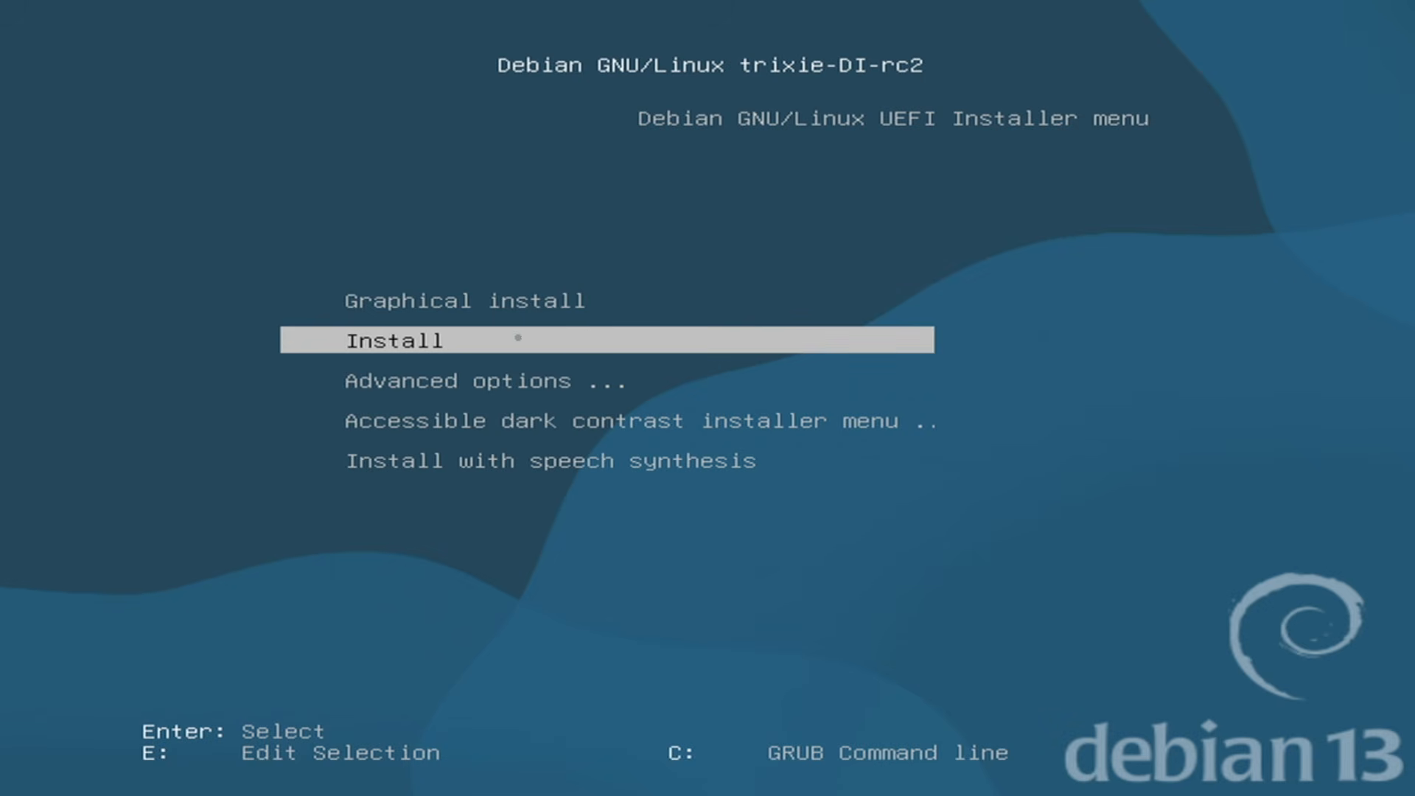
key("Down")
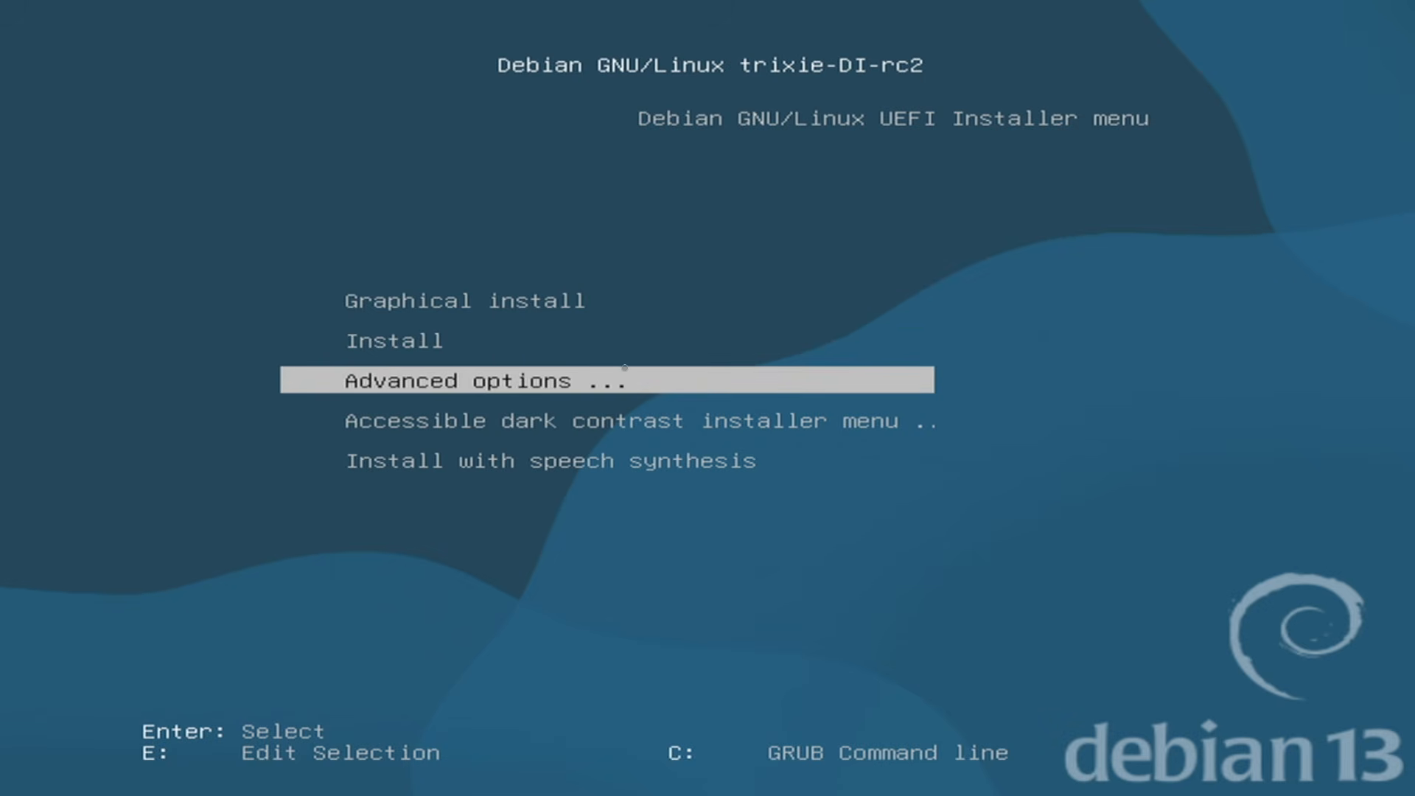
key("Down")
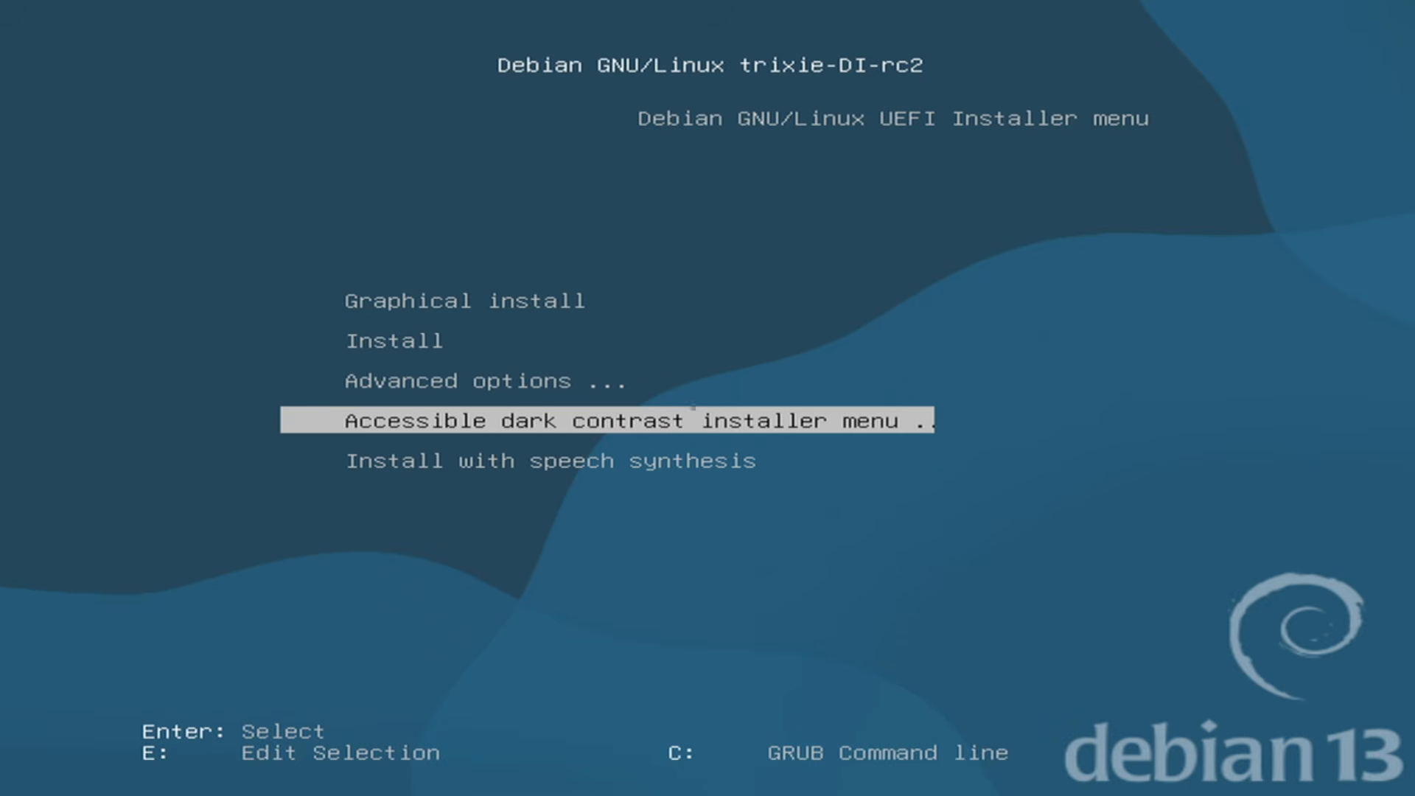
key("Down")
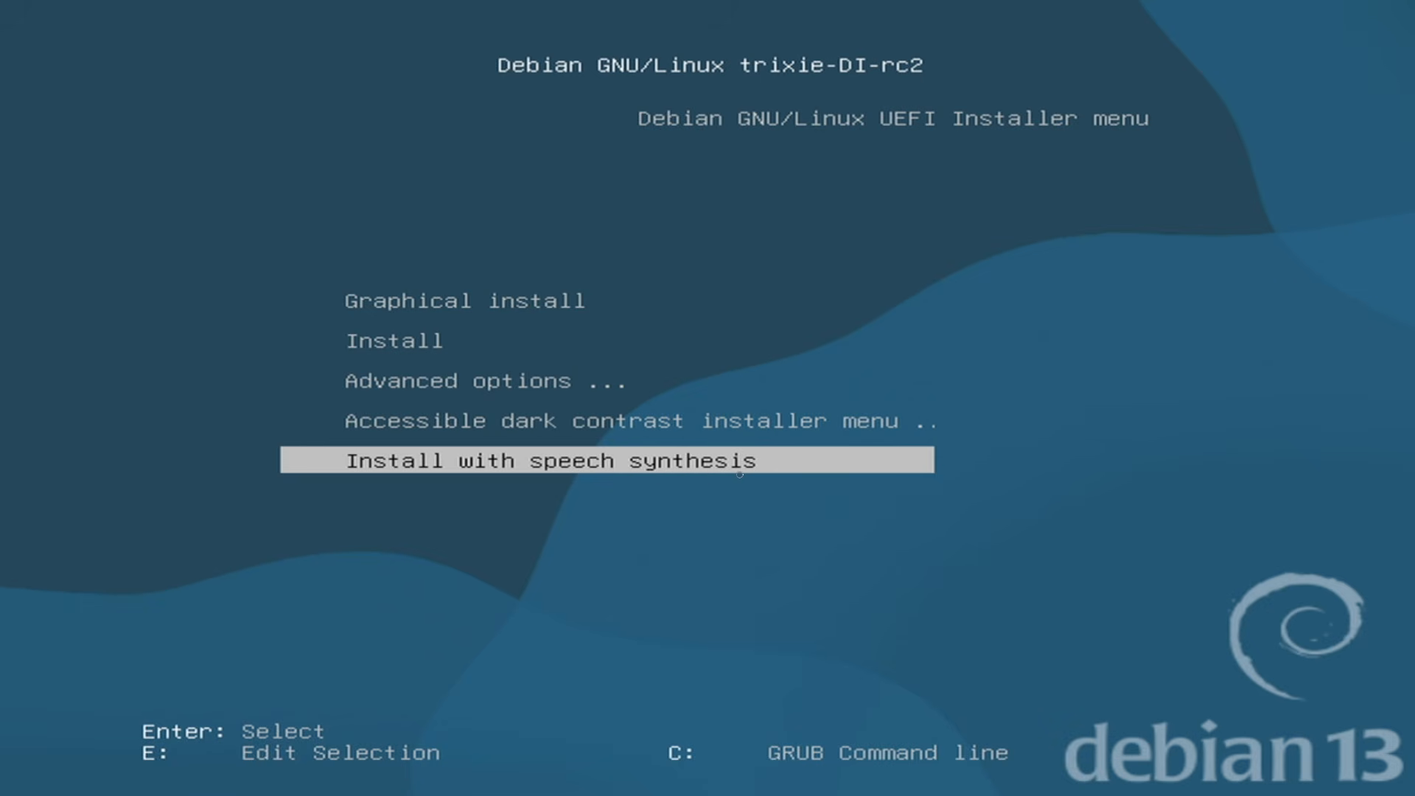
key("Up")
key("Up")
key("Up")
key("Up")
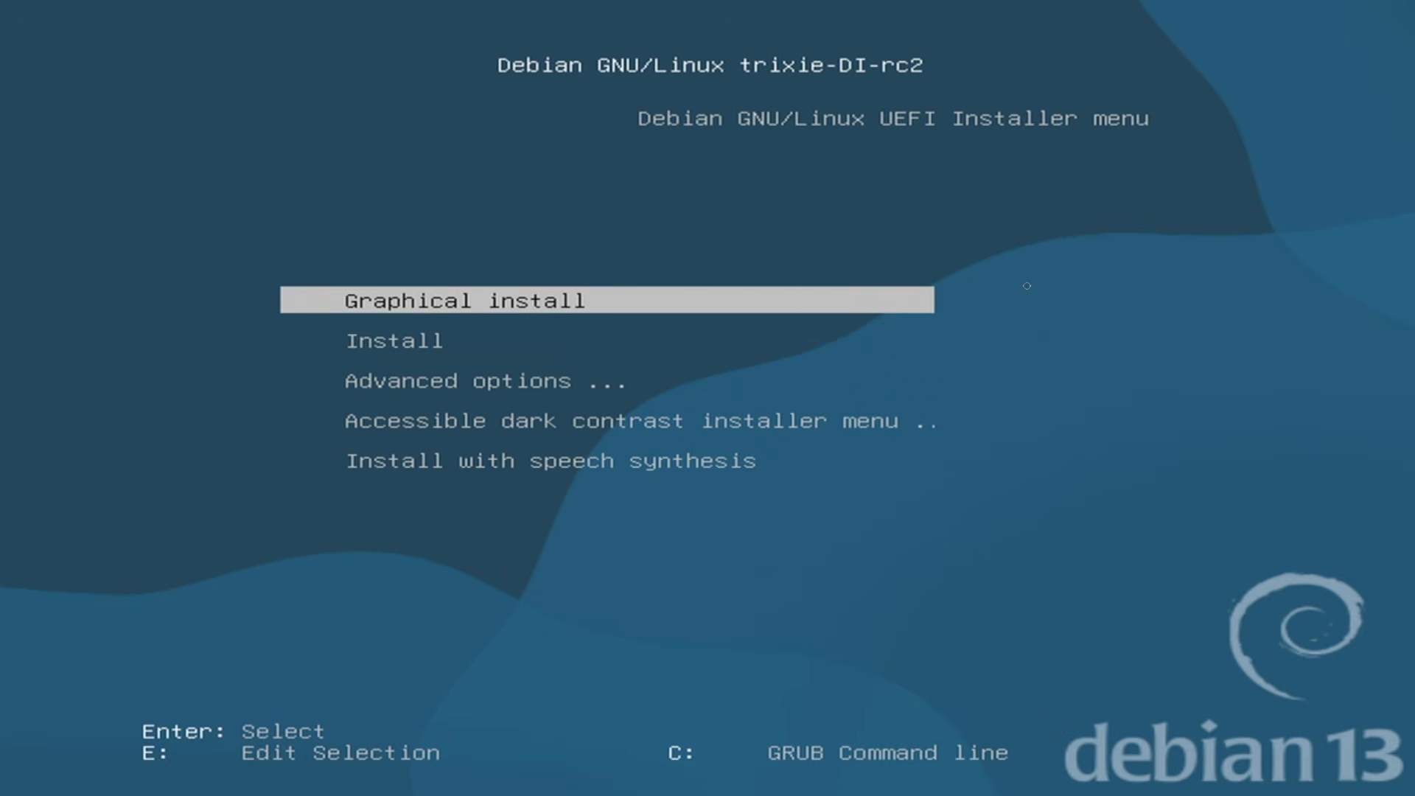
key("Return")
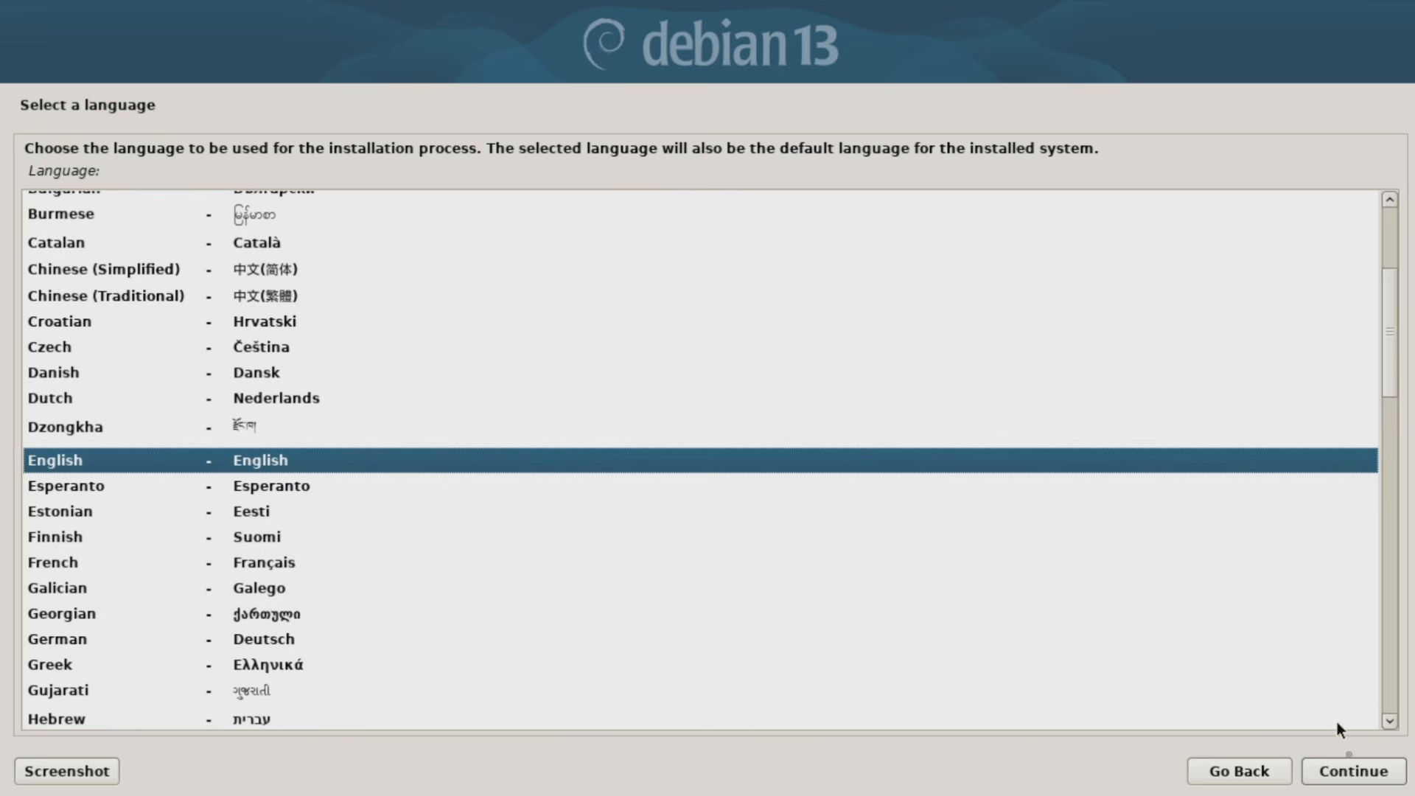
- Set the installation language to English, the location to United States, and the keymap to American English
left_click(1361, 778)
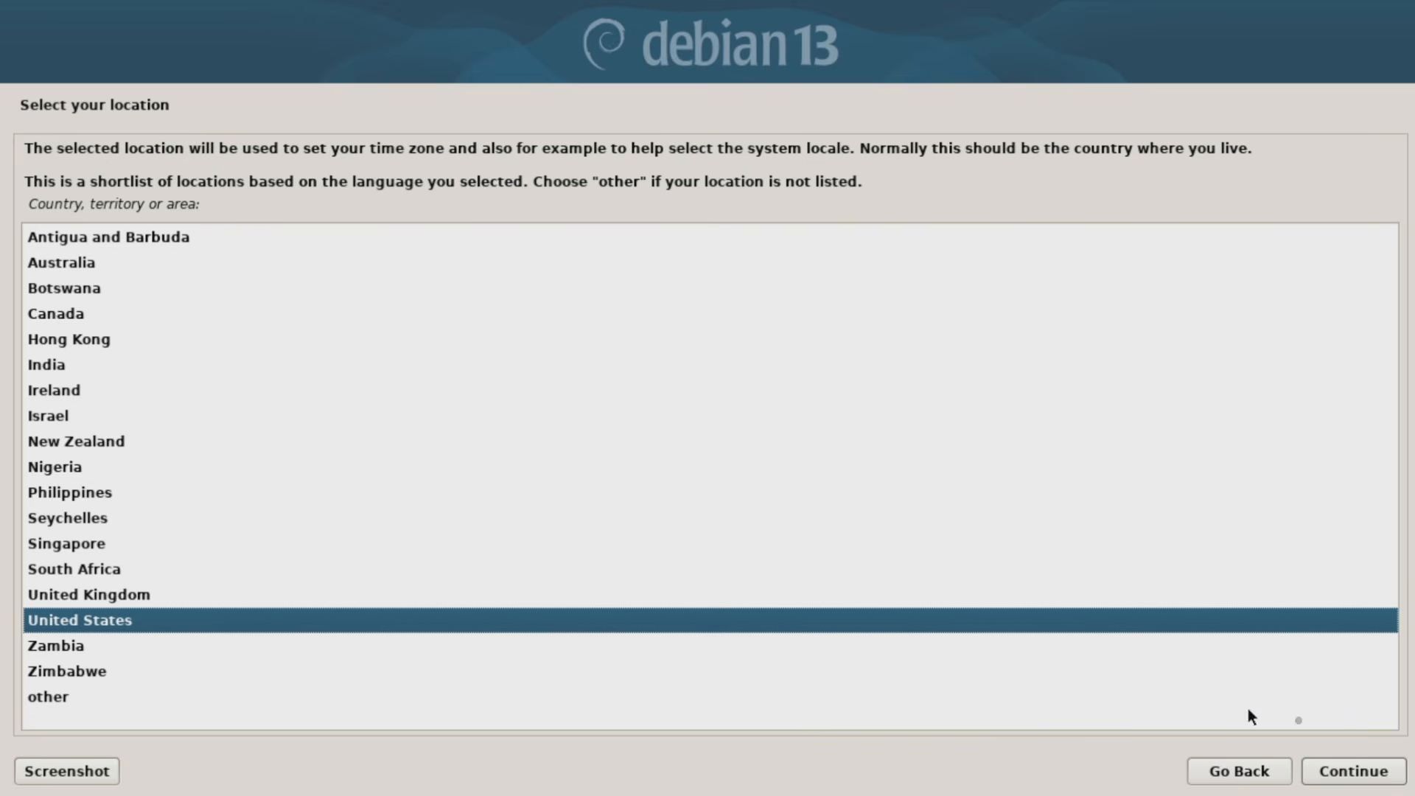
left_click(1346, 771)
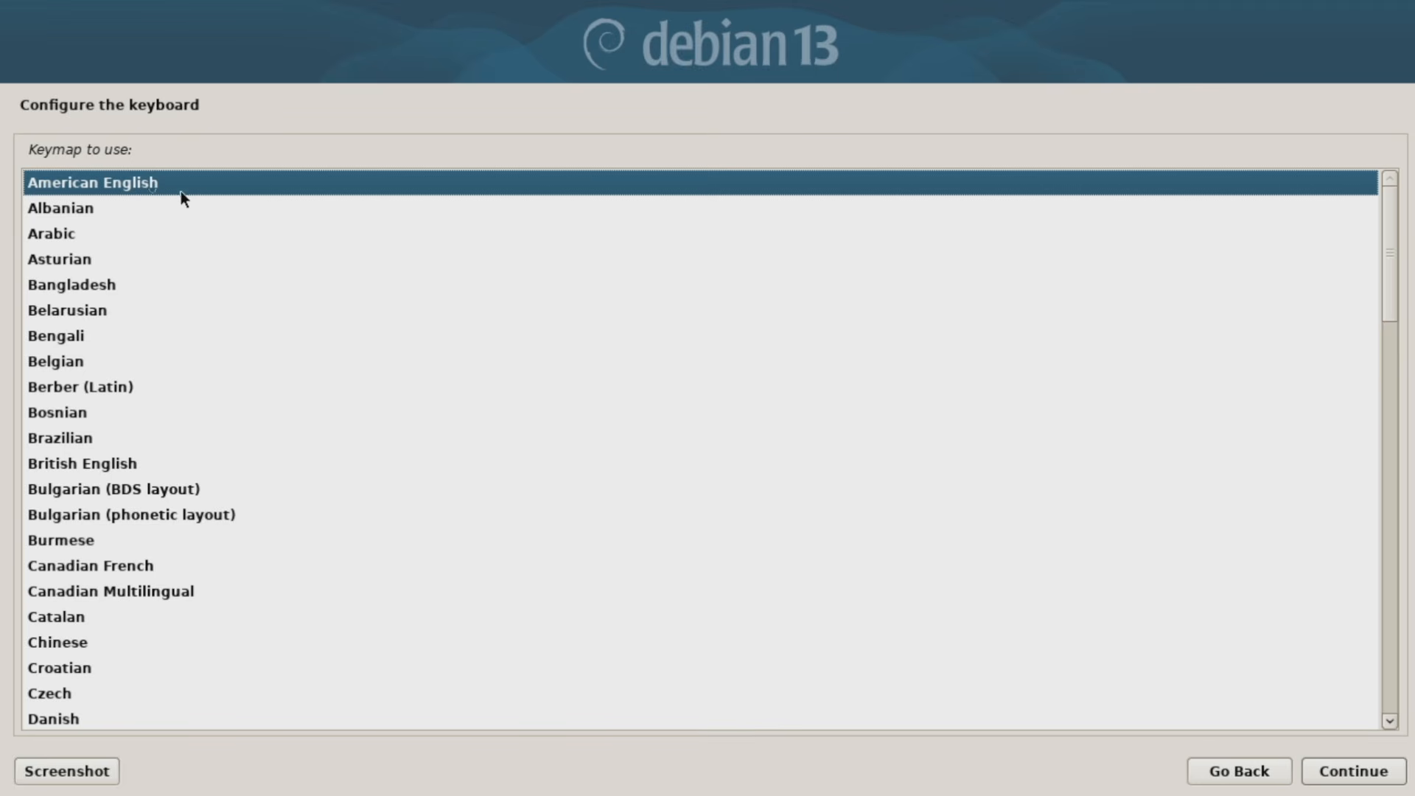
left_click(1363, 771)
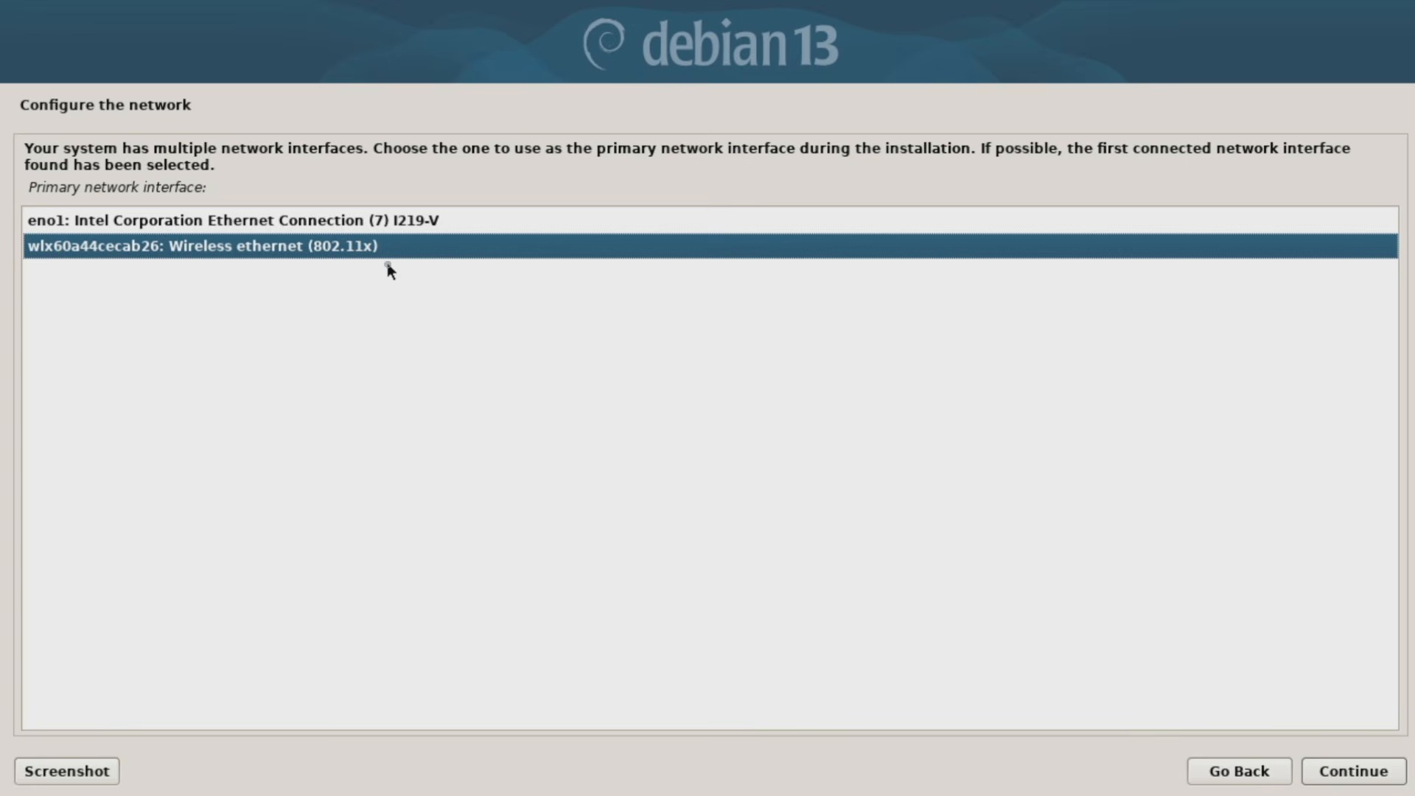
- Configure the network with eno1 as primary interface, digital-debian-13 as hostname, and localdomain as domain name
key("Up")
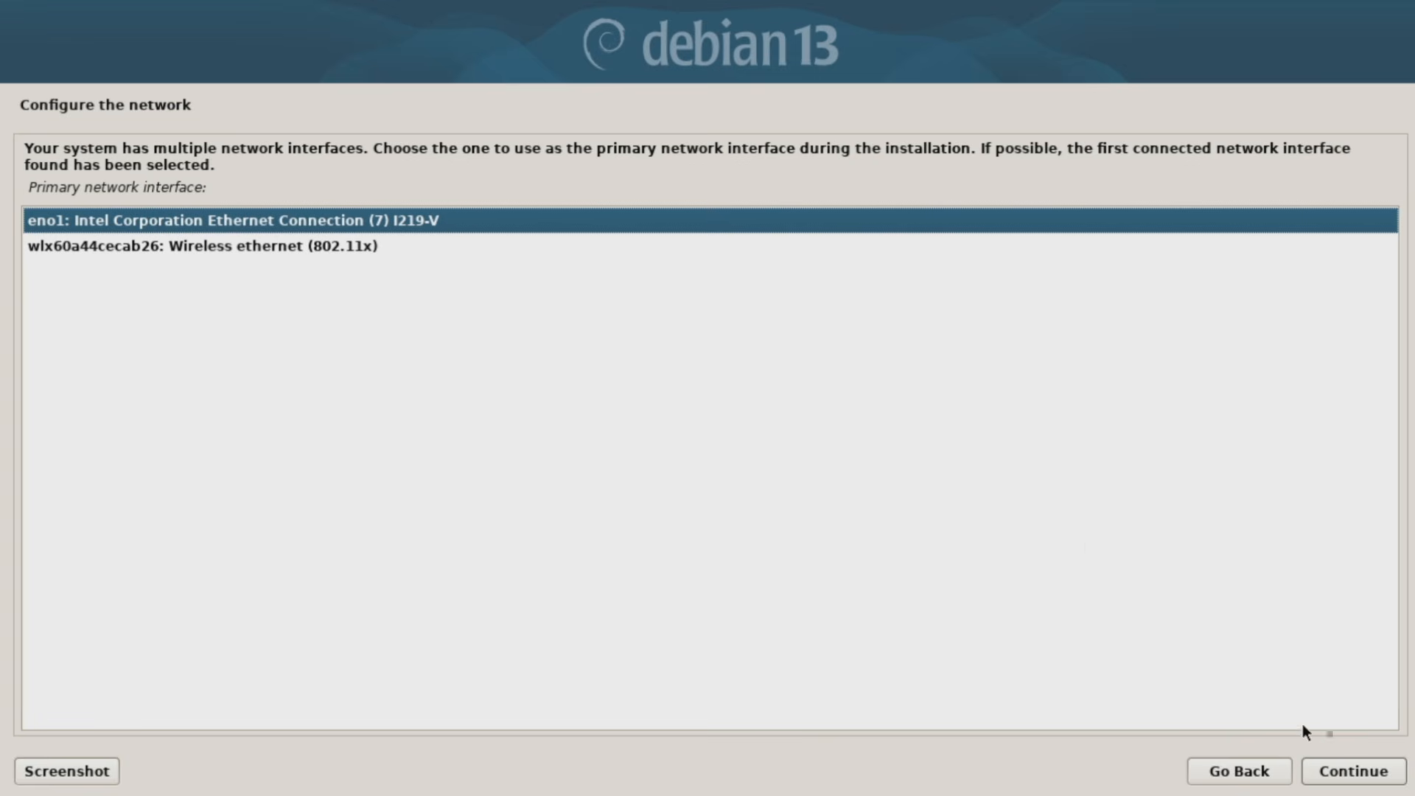
left_click(1354, 771)
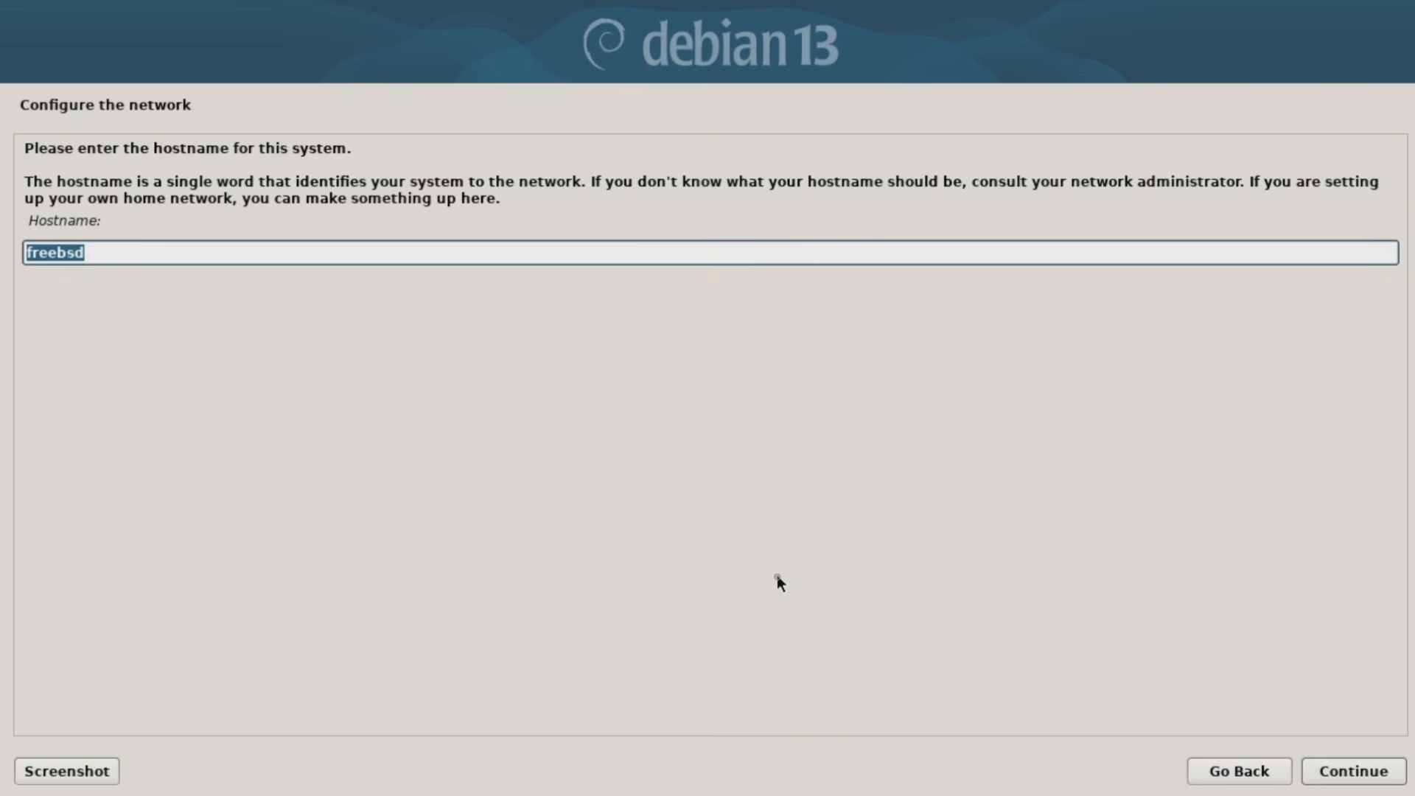
key("BackSpace")
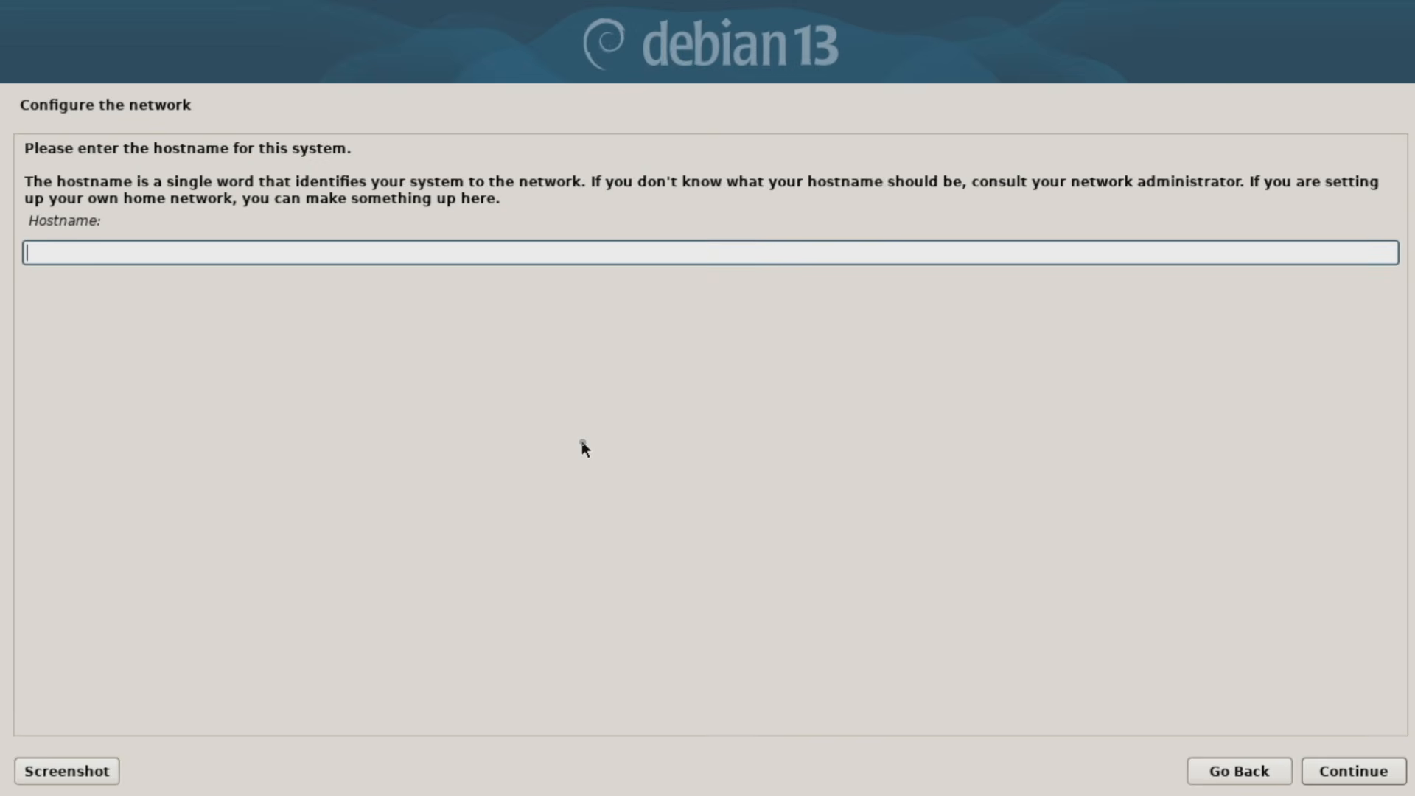
type("digital-debian-13")
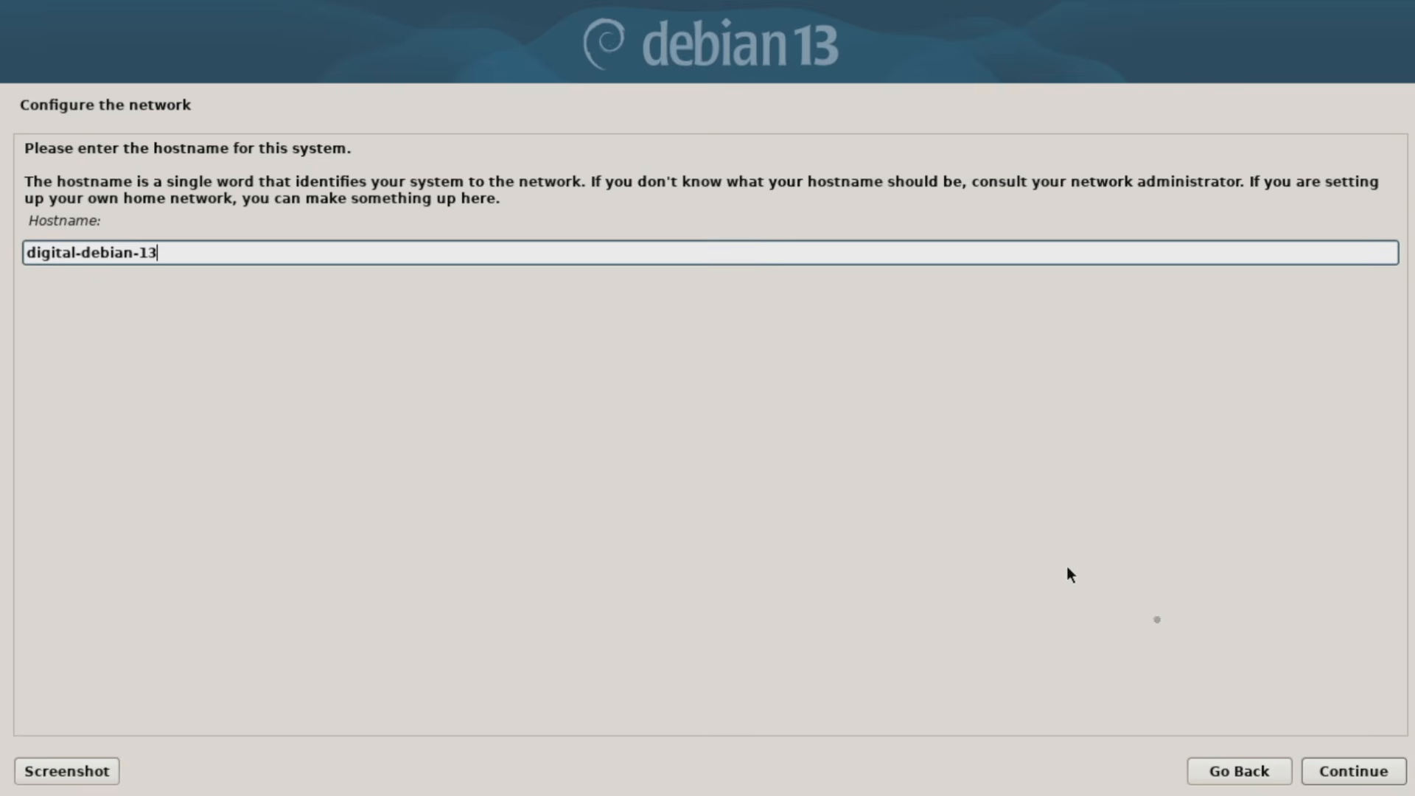
left_click(1337, 773)
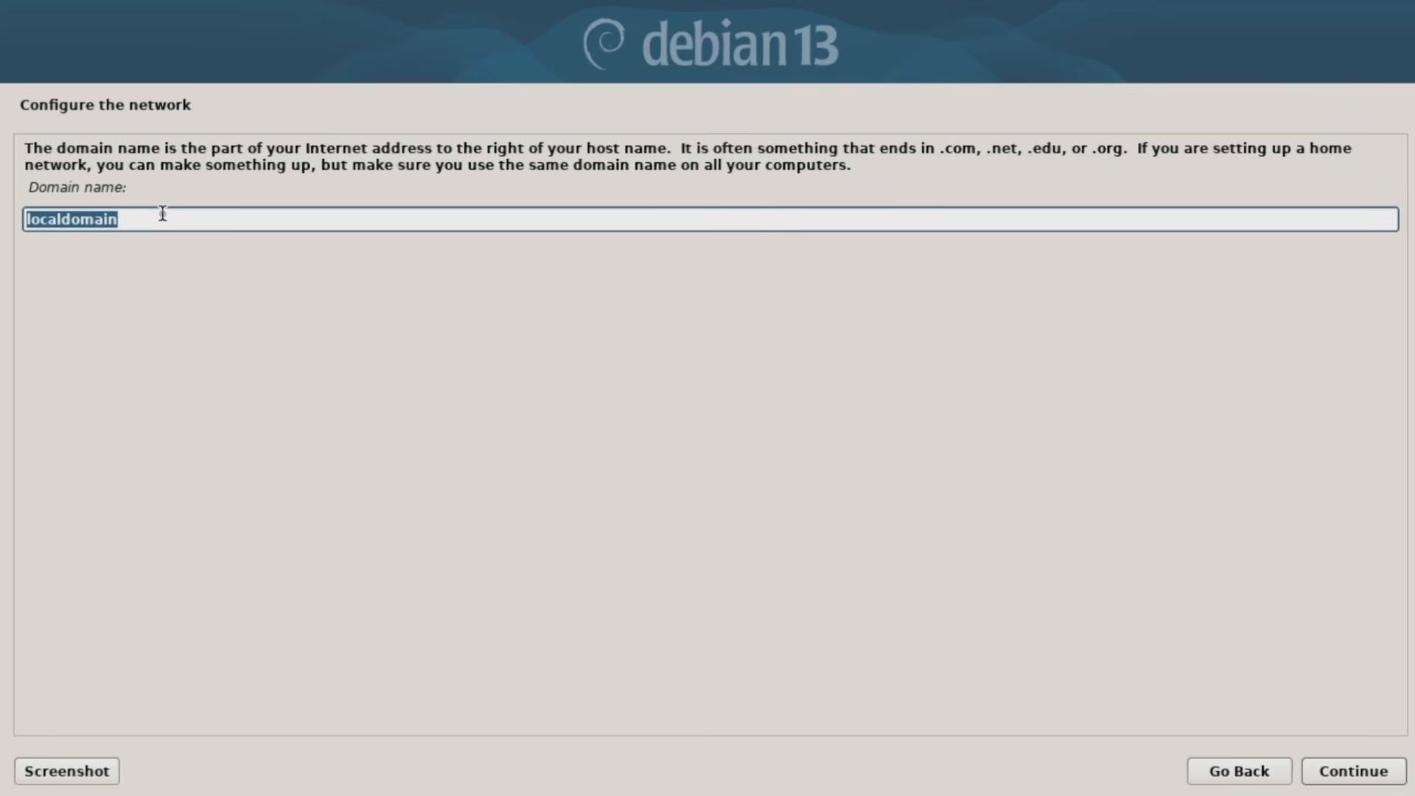
left_click(1344, 779)
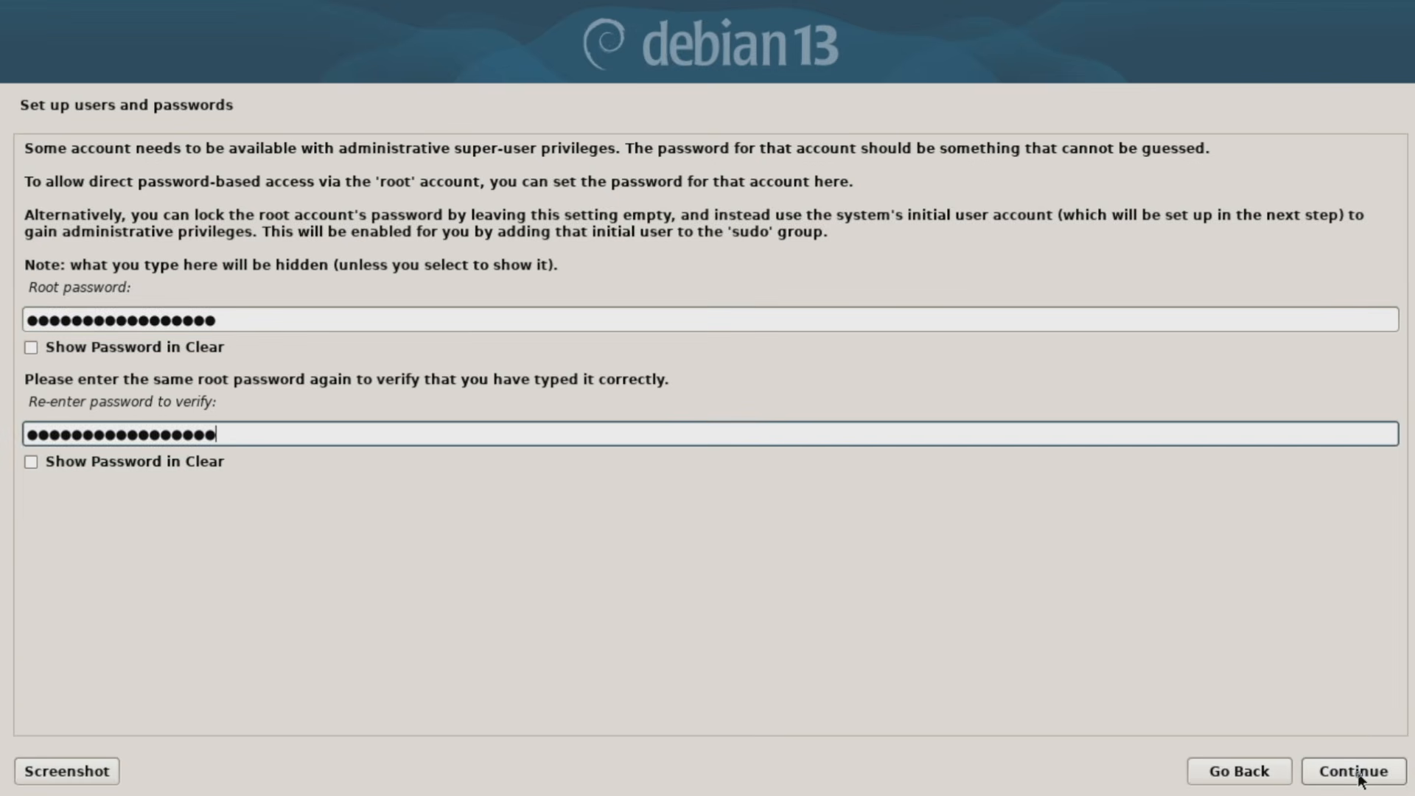
- Set the root password and create a user account with the user's full name, the username digital, and an account password
left_click(1353, 772)
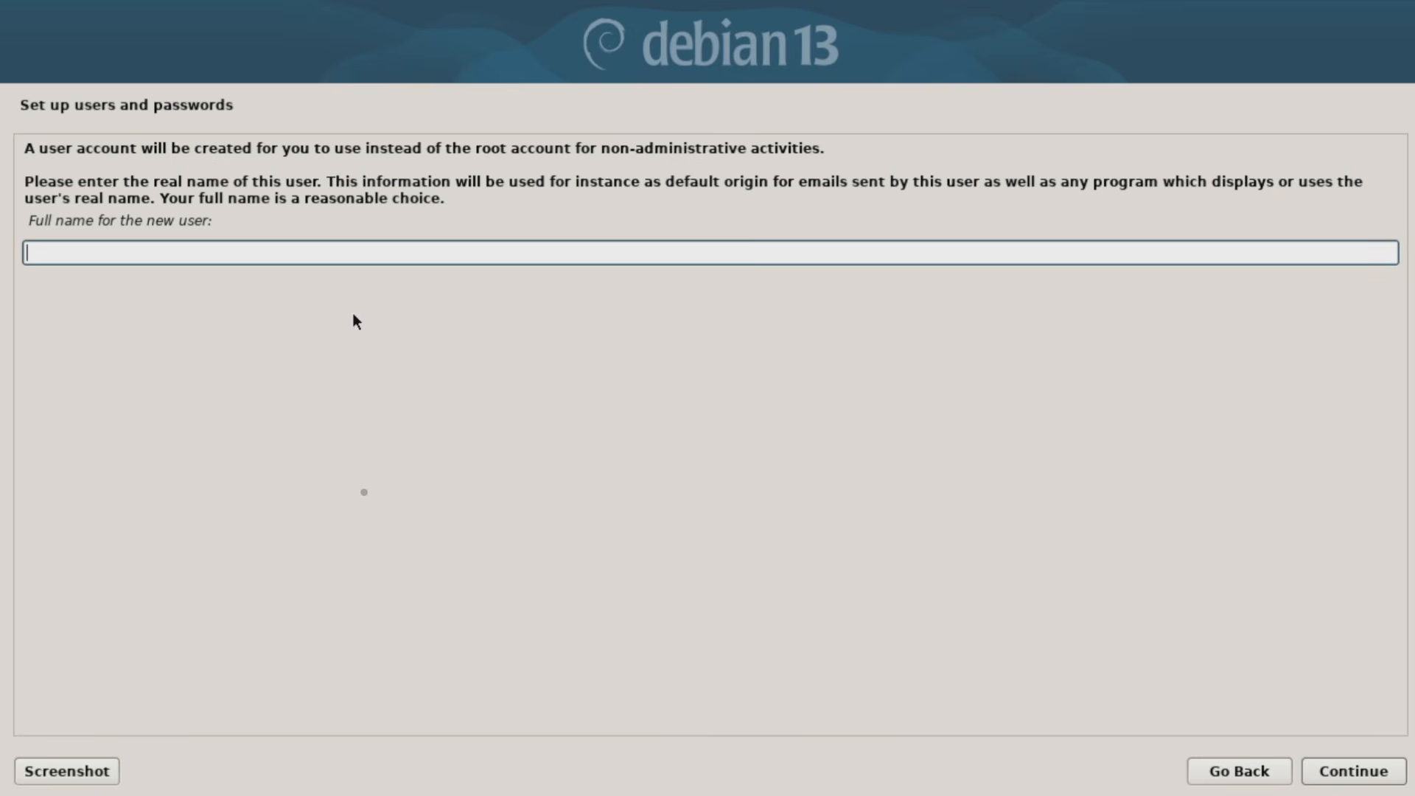
type("Digital Scriptorium")
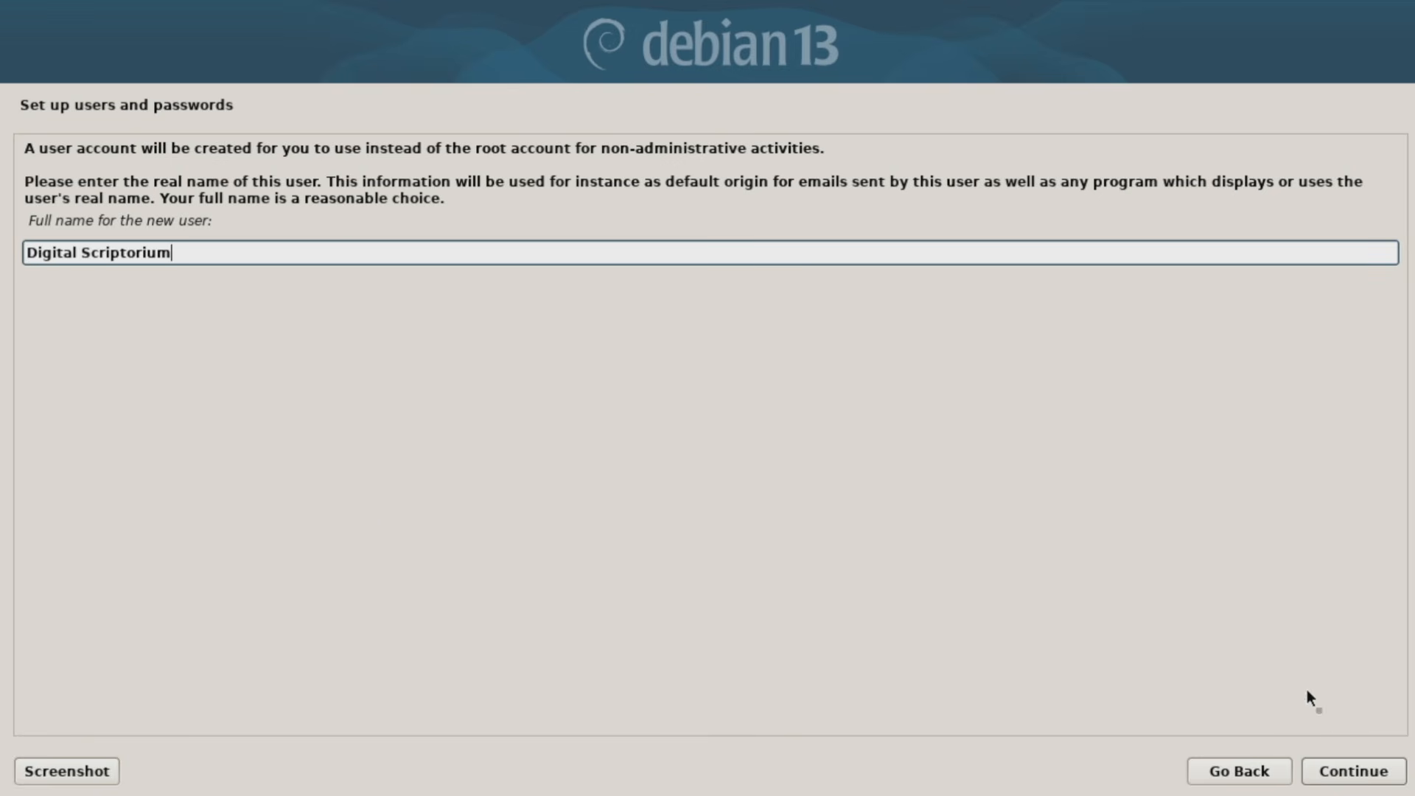
left_click(1348, 768)
left_click(215, 218)
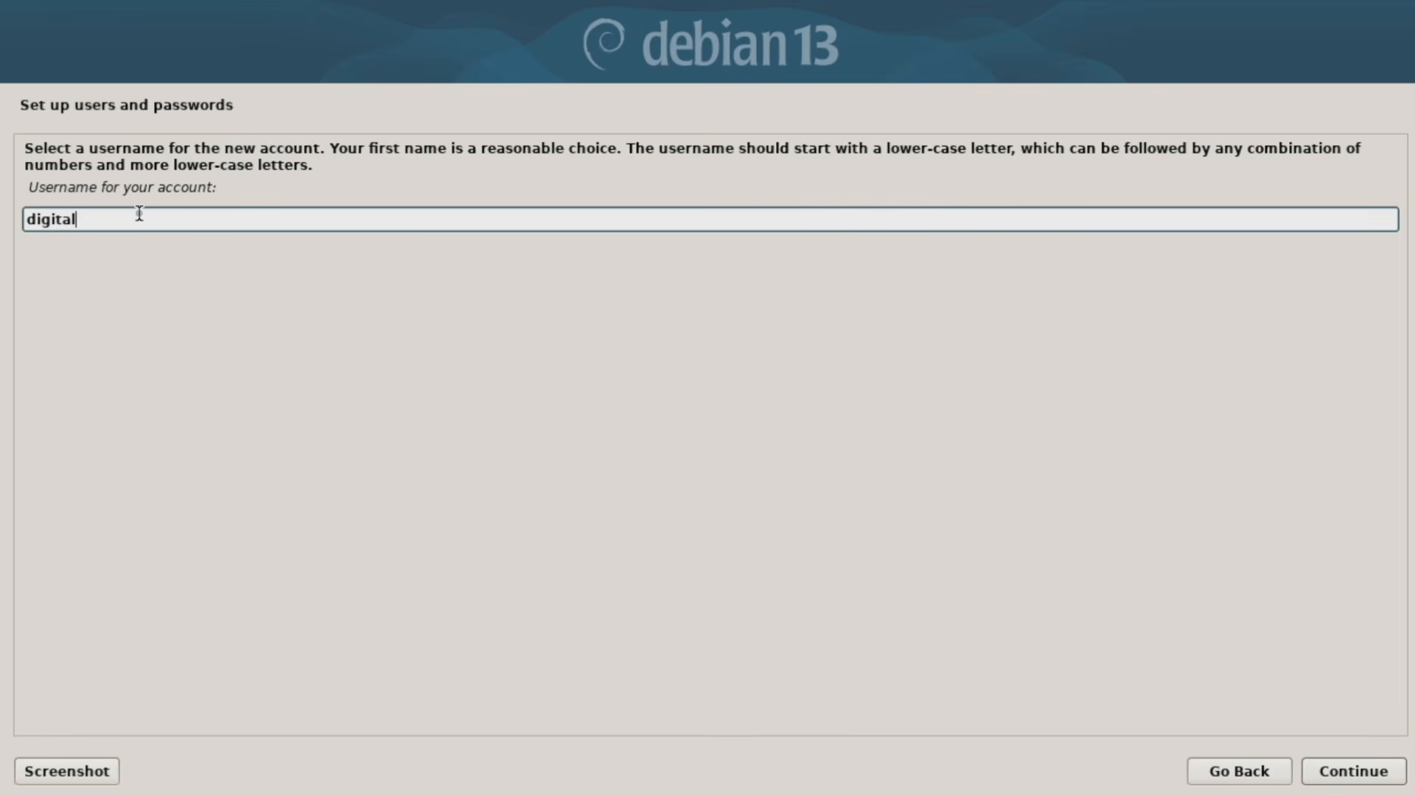
left_click(1352, 771)
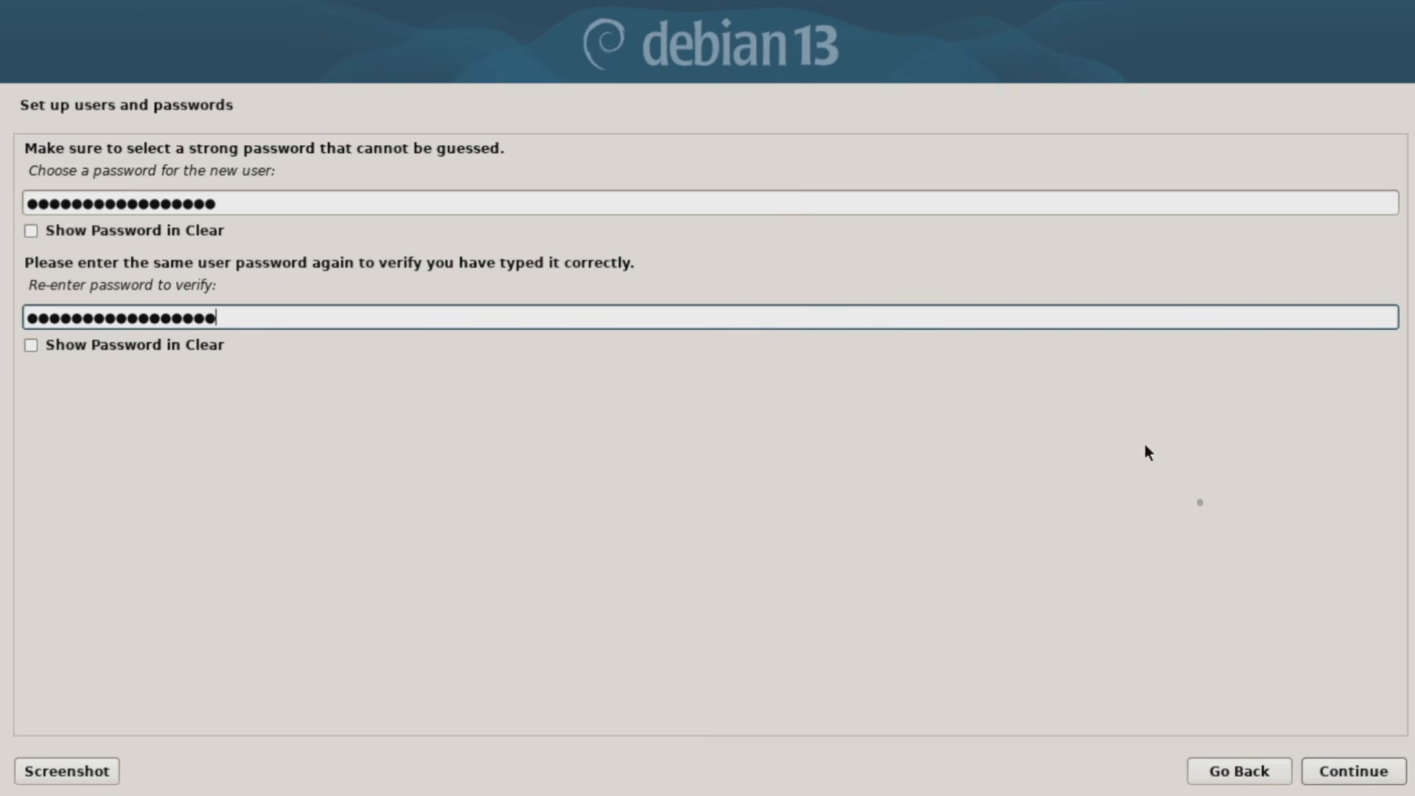
left_click(1363, 770)
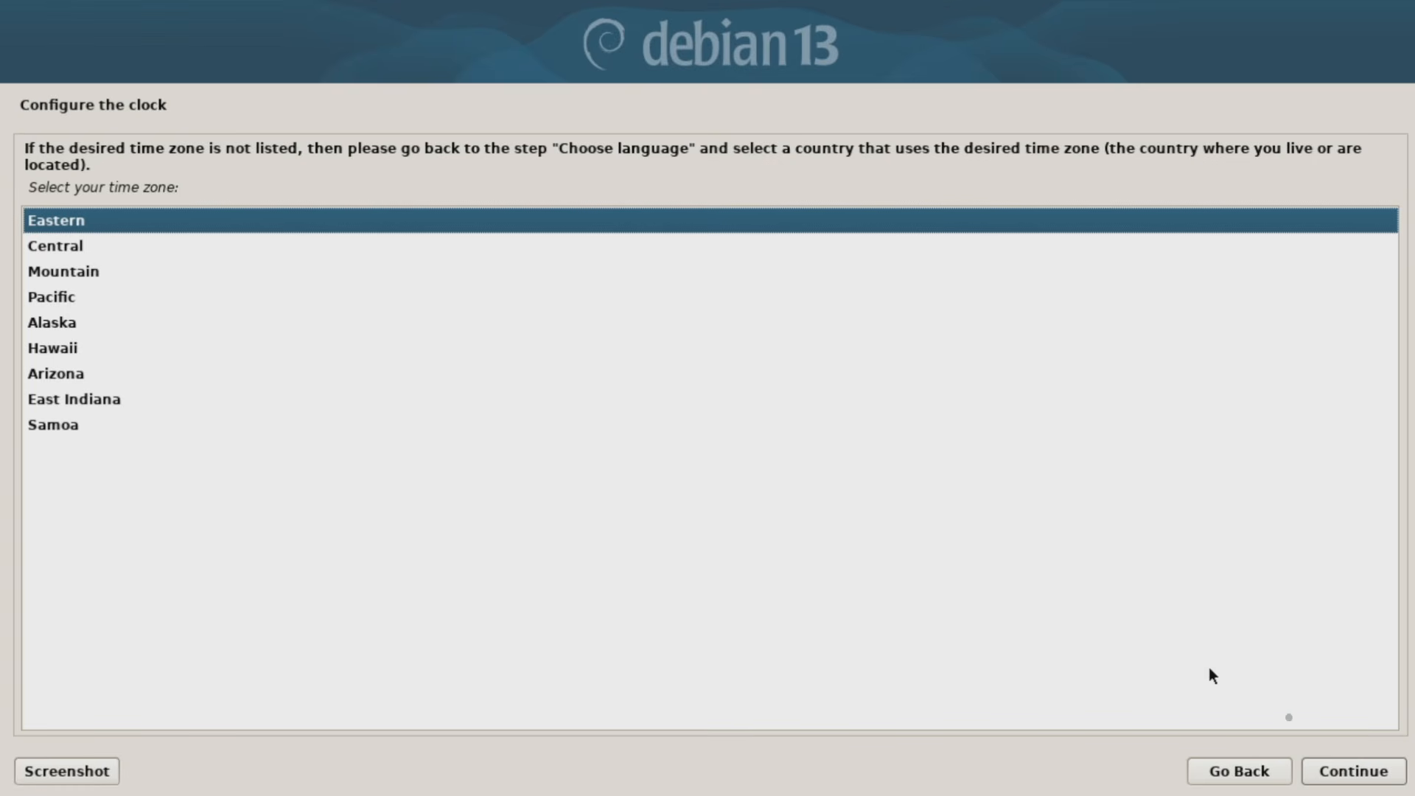
- Set the time zone to Eastern and choose guided partitioning of the entire 500.1 GB Samsung SSD with all files in one partition
left_click(1343, 772)
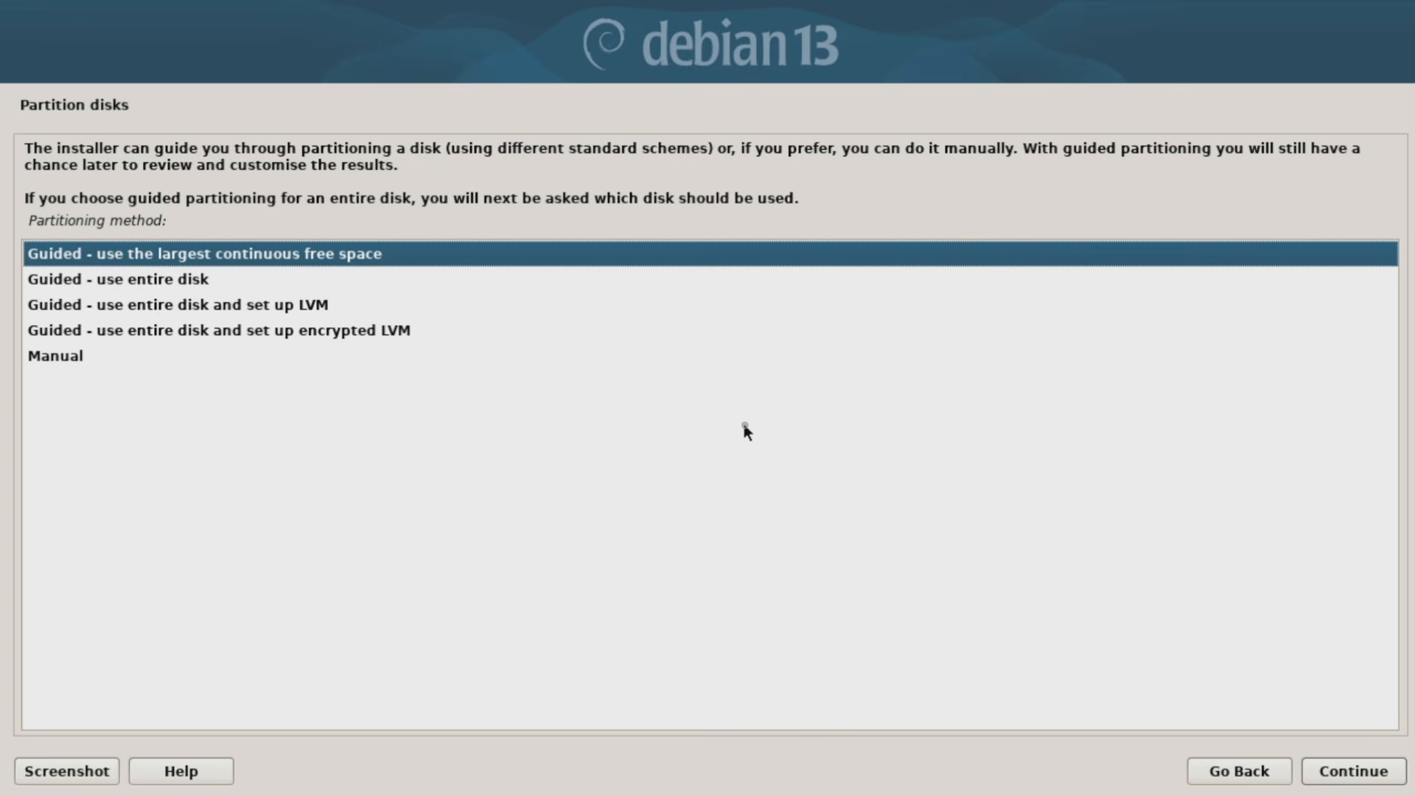
key("Down")
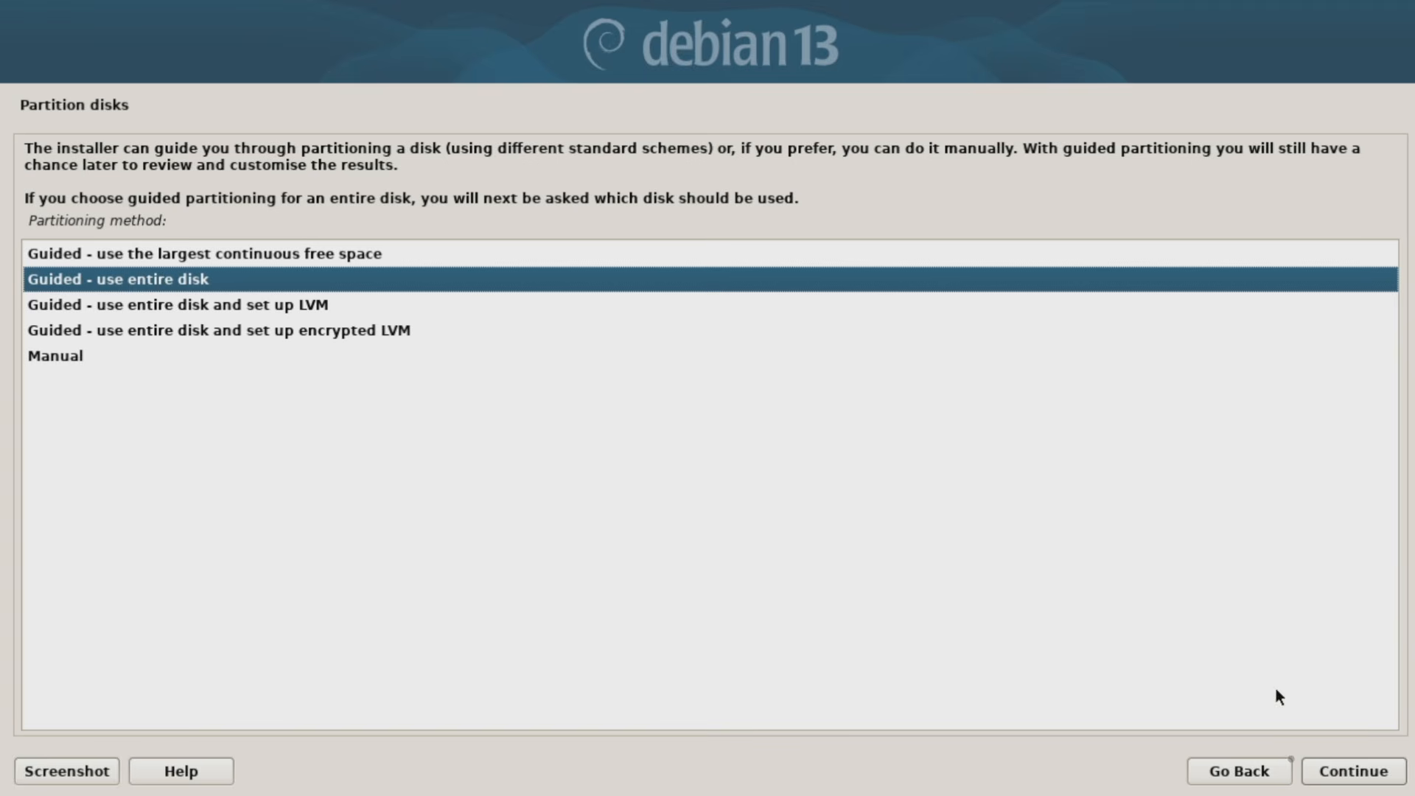
left_click(1351, 770)
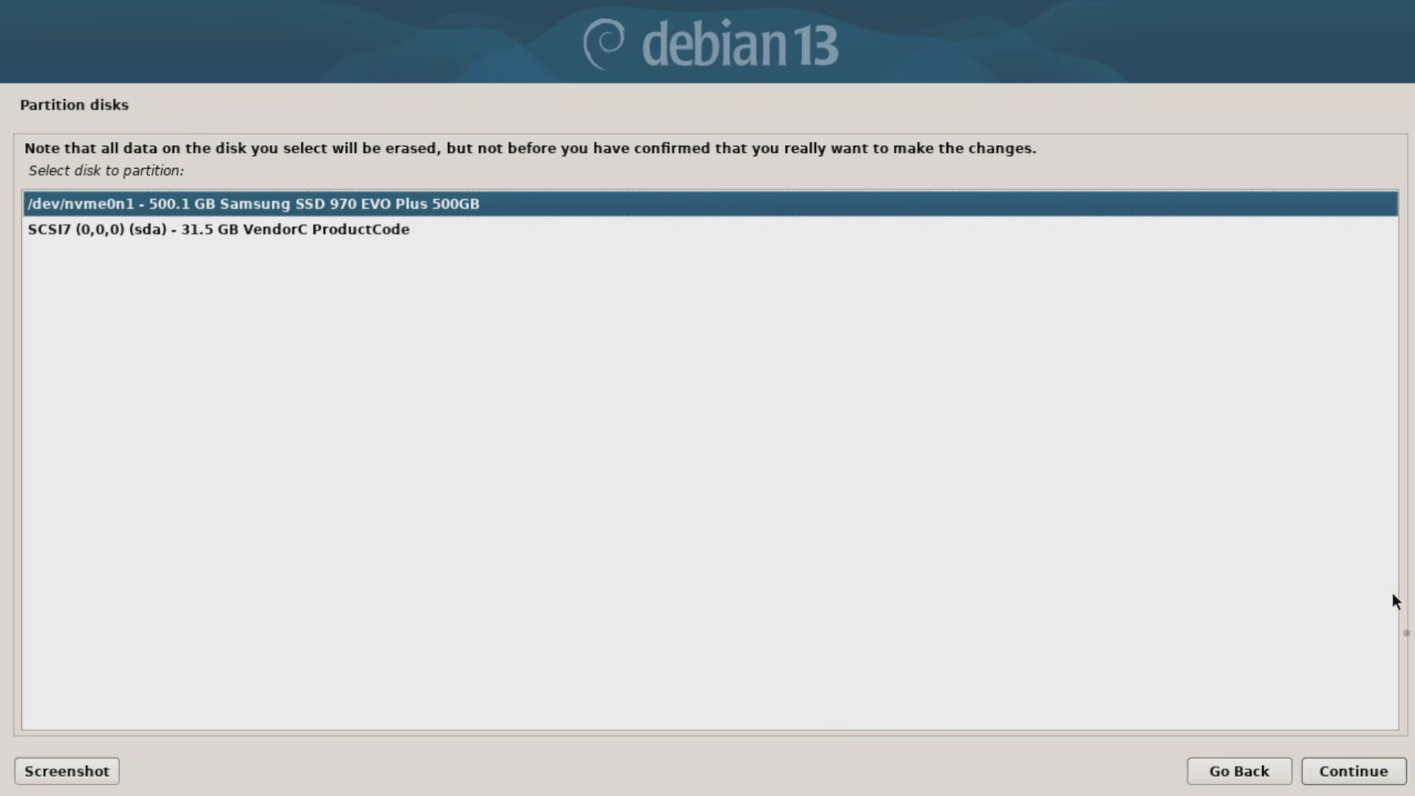
left_click(1369, 778)
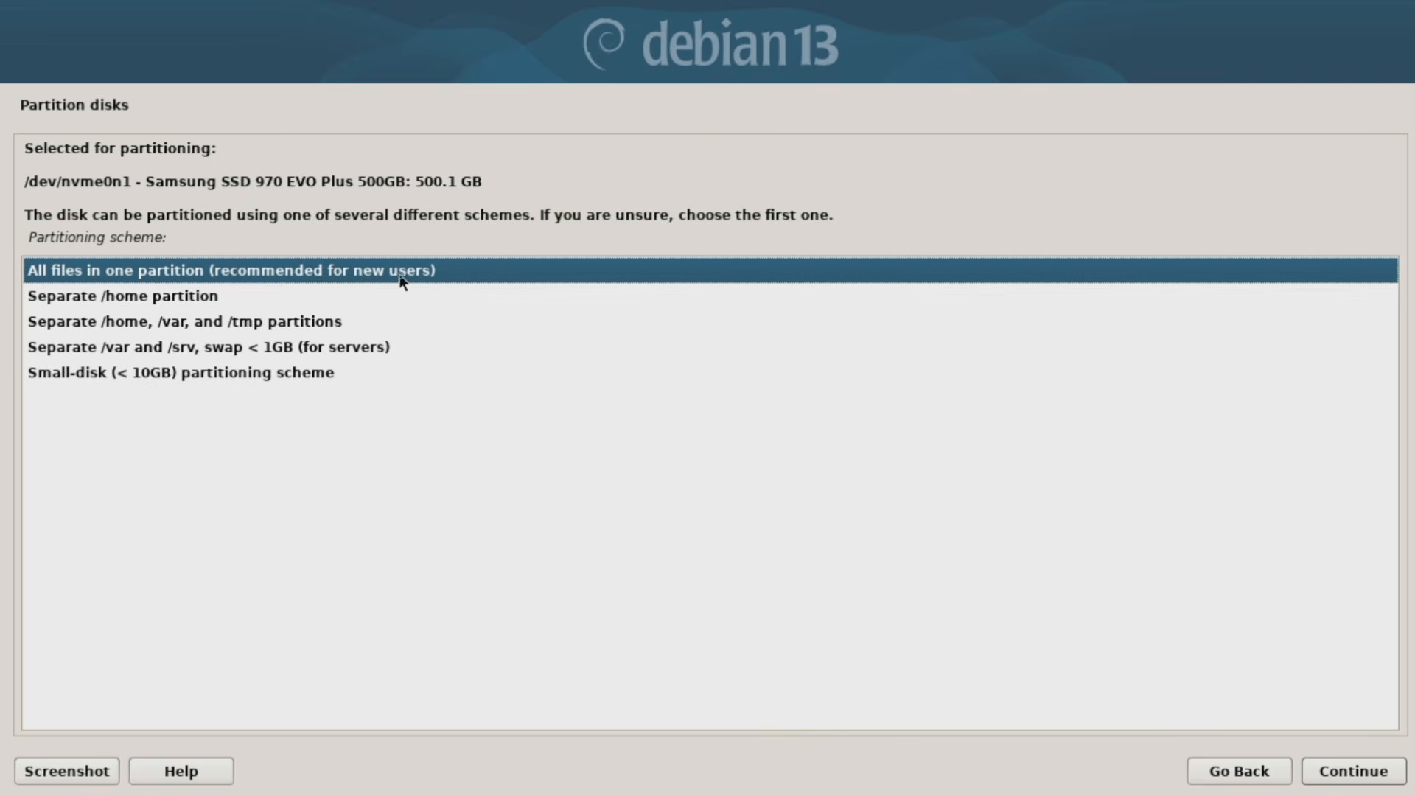
left_click(1345, 768)
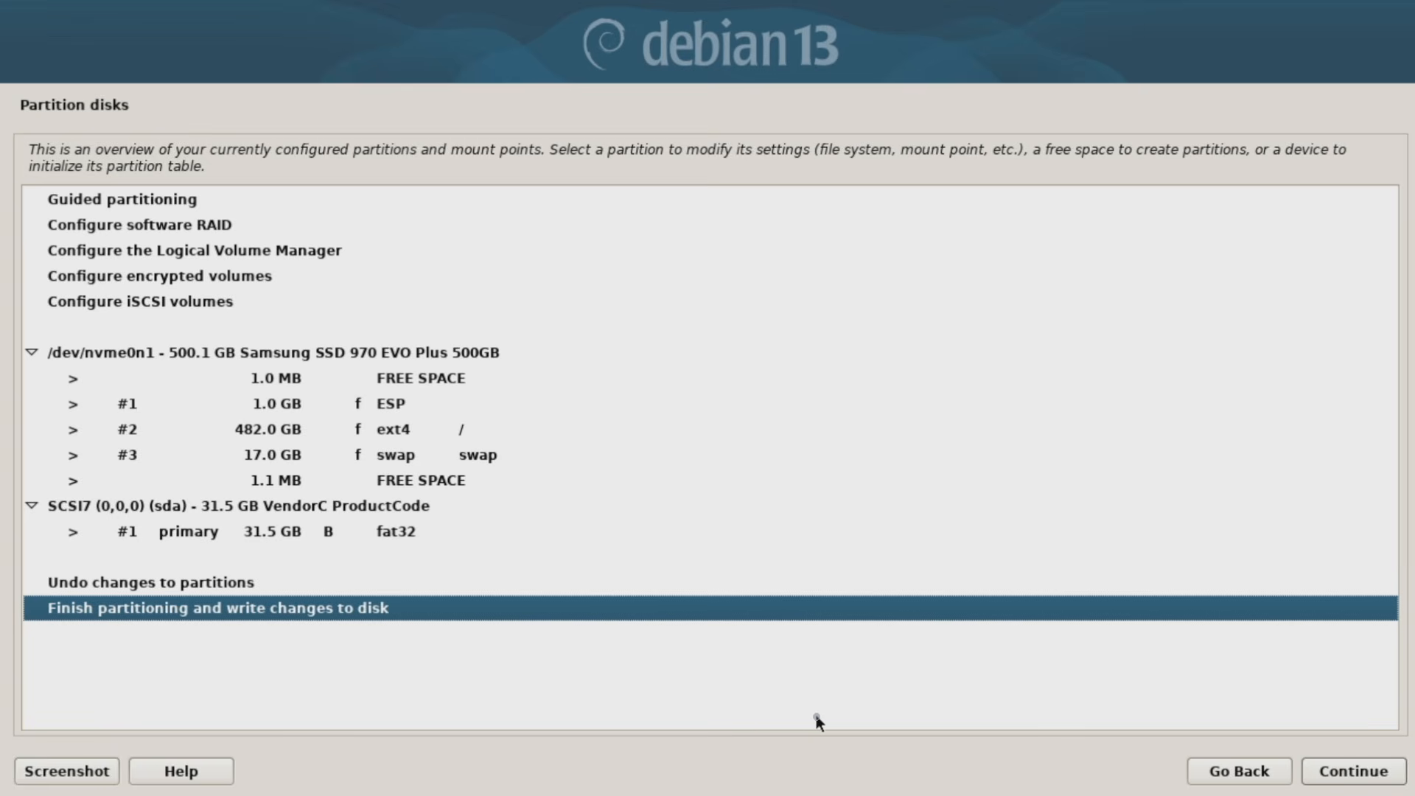
- Finish partitioning, review the data-loss warning, and agree to write the partition changes to disk
left_click(1344, 774)
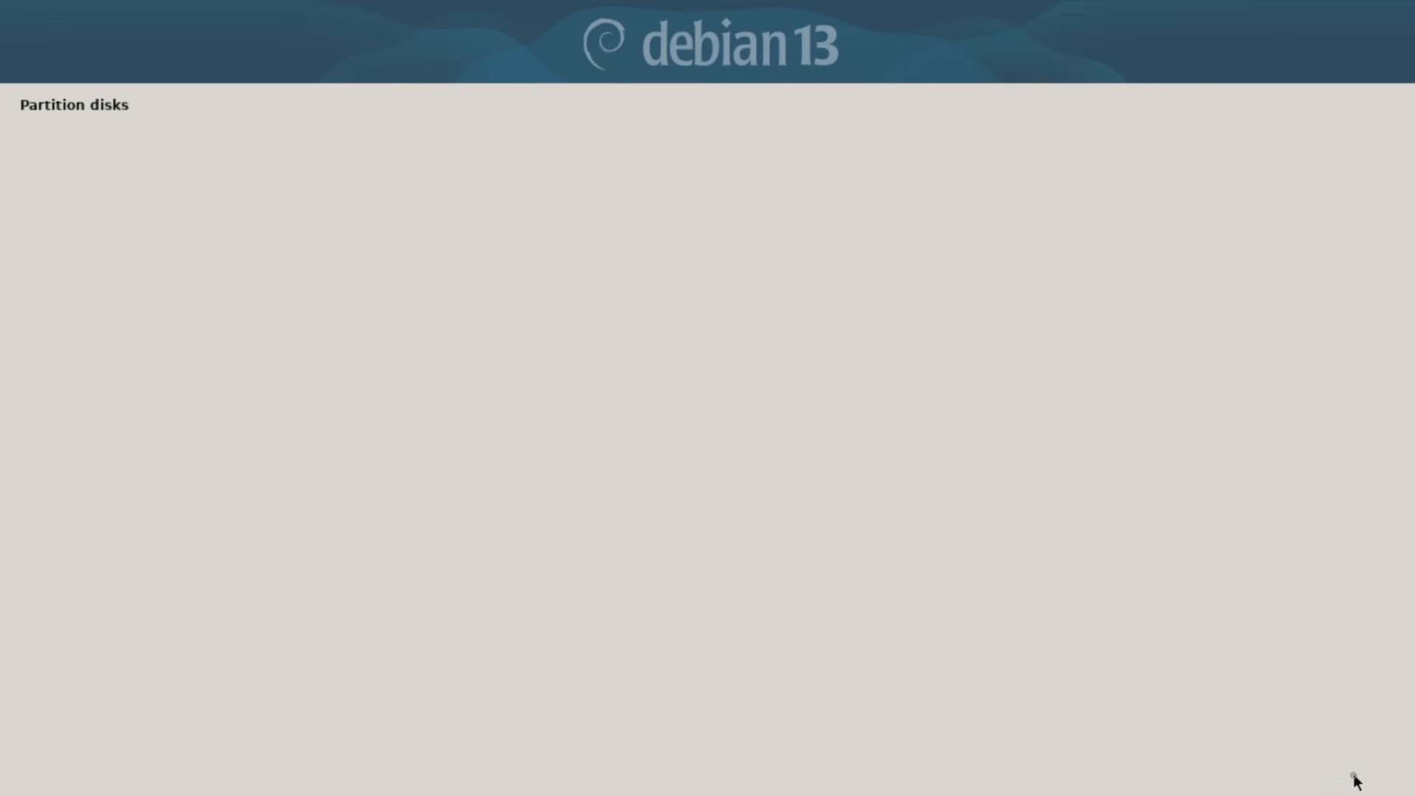
left_click_drag(334, 193, 1023, 182)
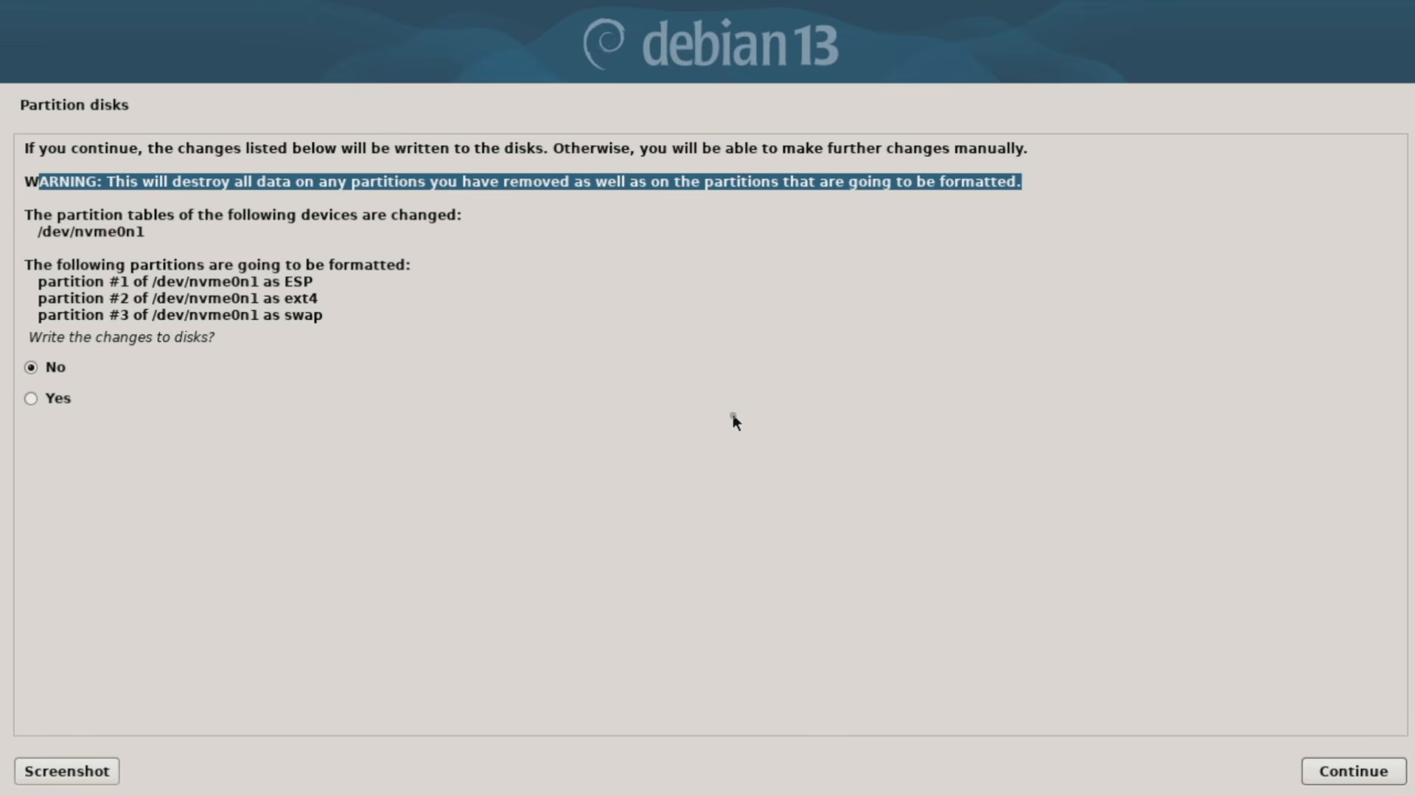
left_click(46, 404)
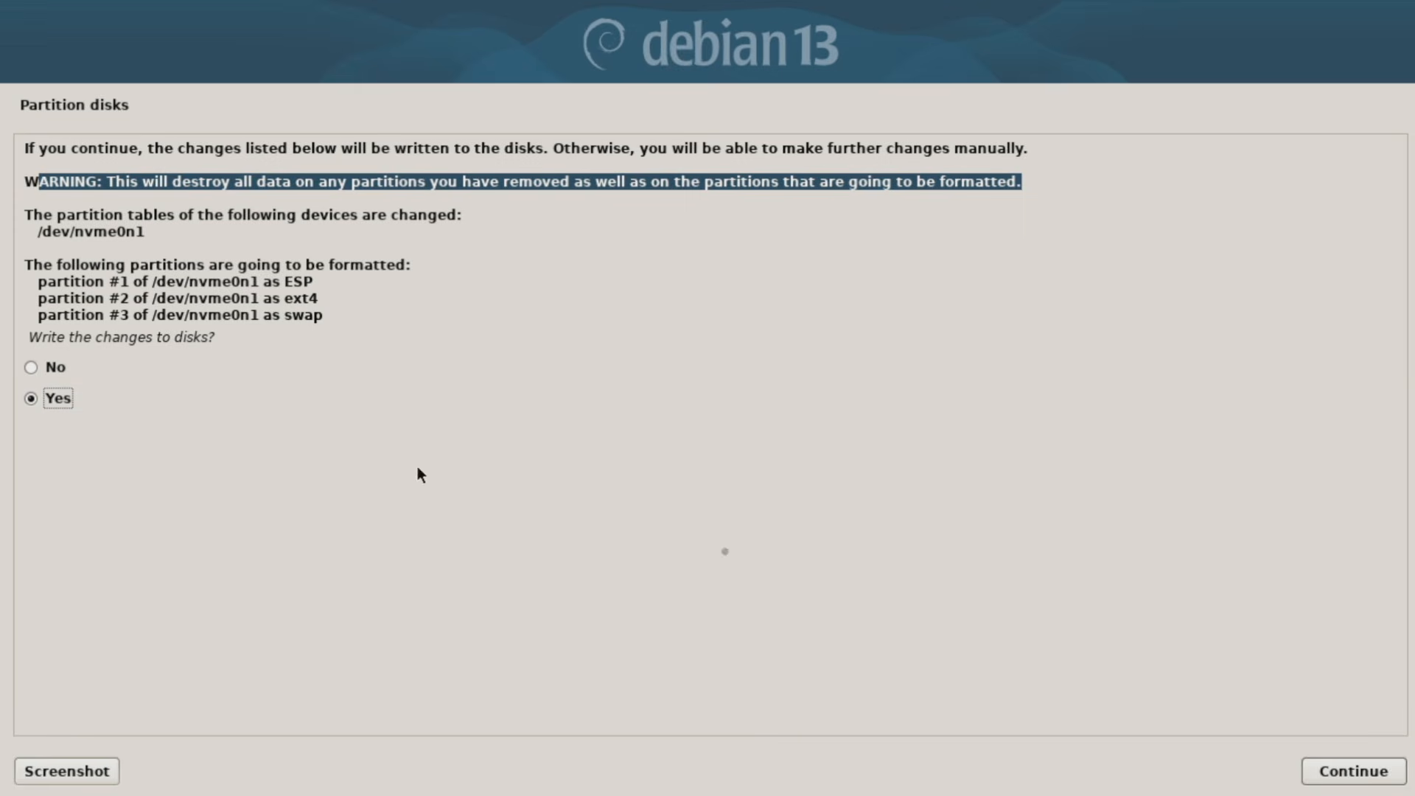
left_click(1317, 772)
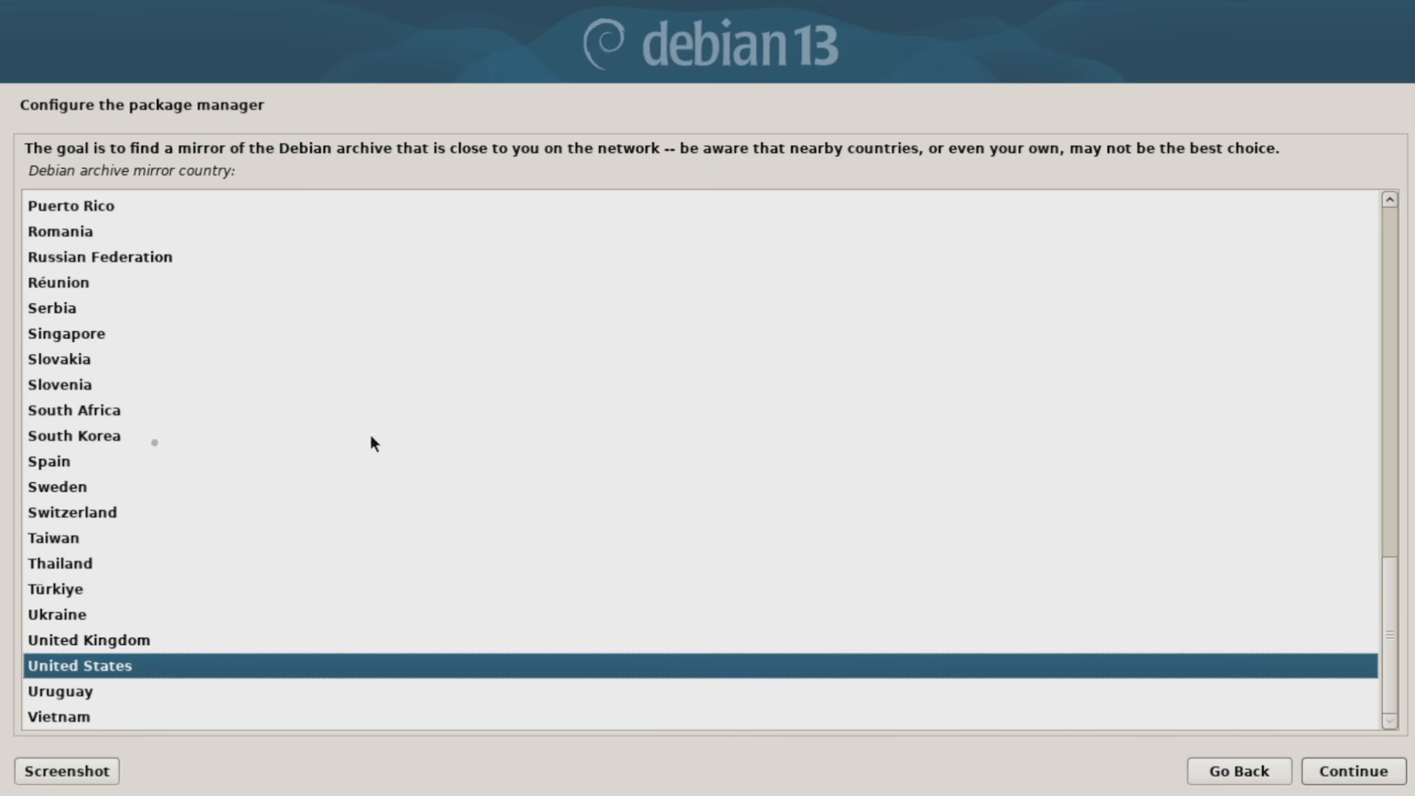
- Set the package mirror to deb.debian.org for United States with a blank HTTP proxy, and decline the package usage survey
left_click(1351, 766)
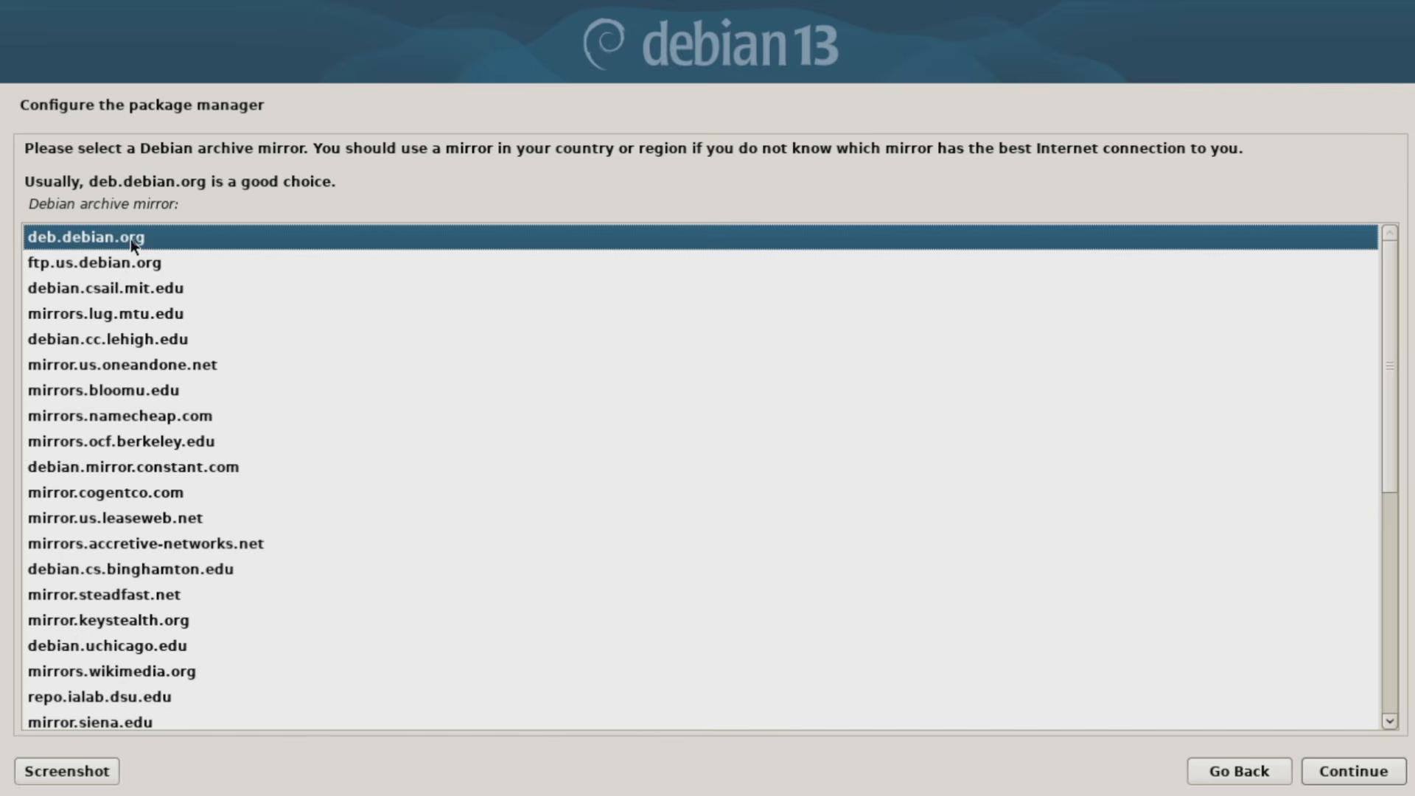
left_click(1358, 773)
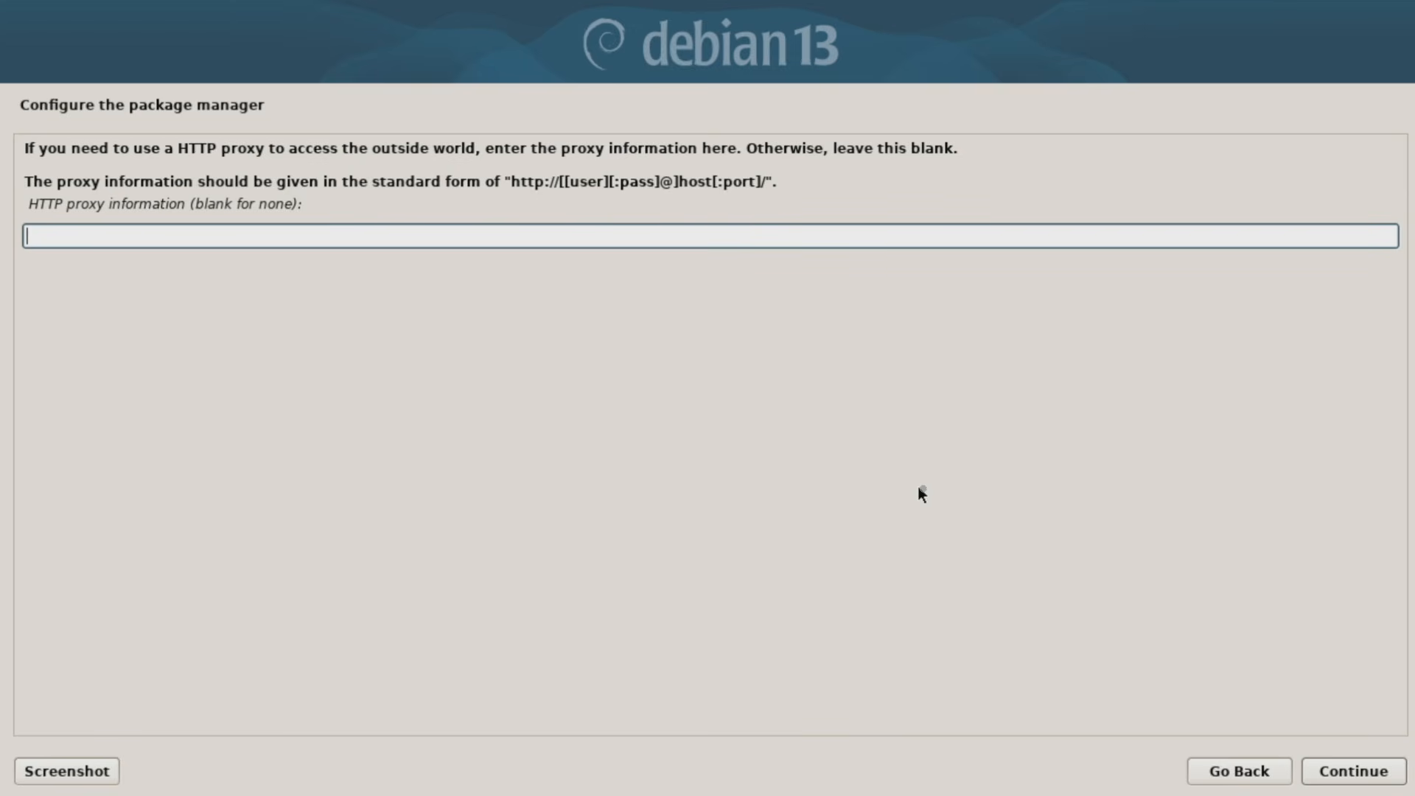
left_click(1351, 772)
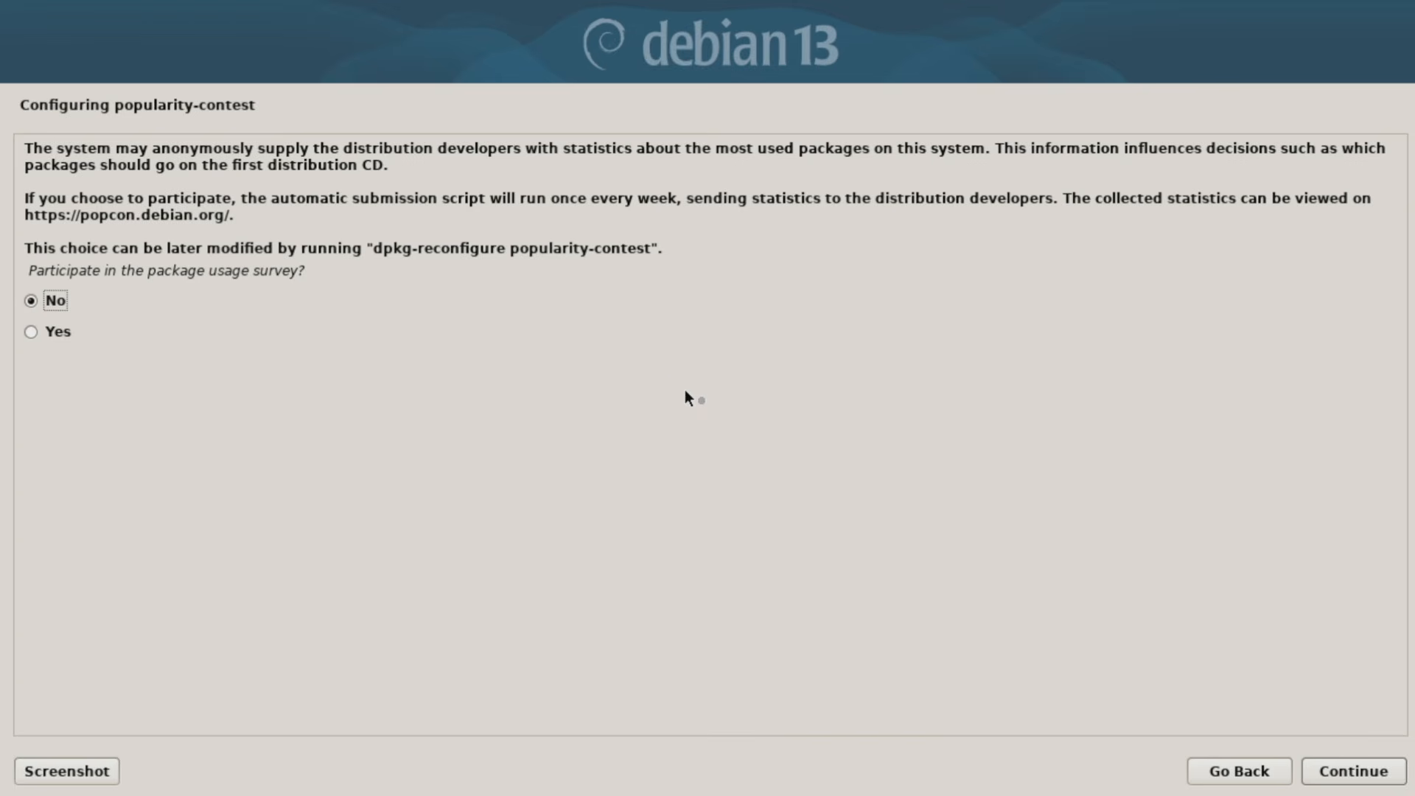
left_click(1352, 769)
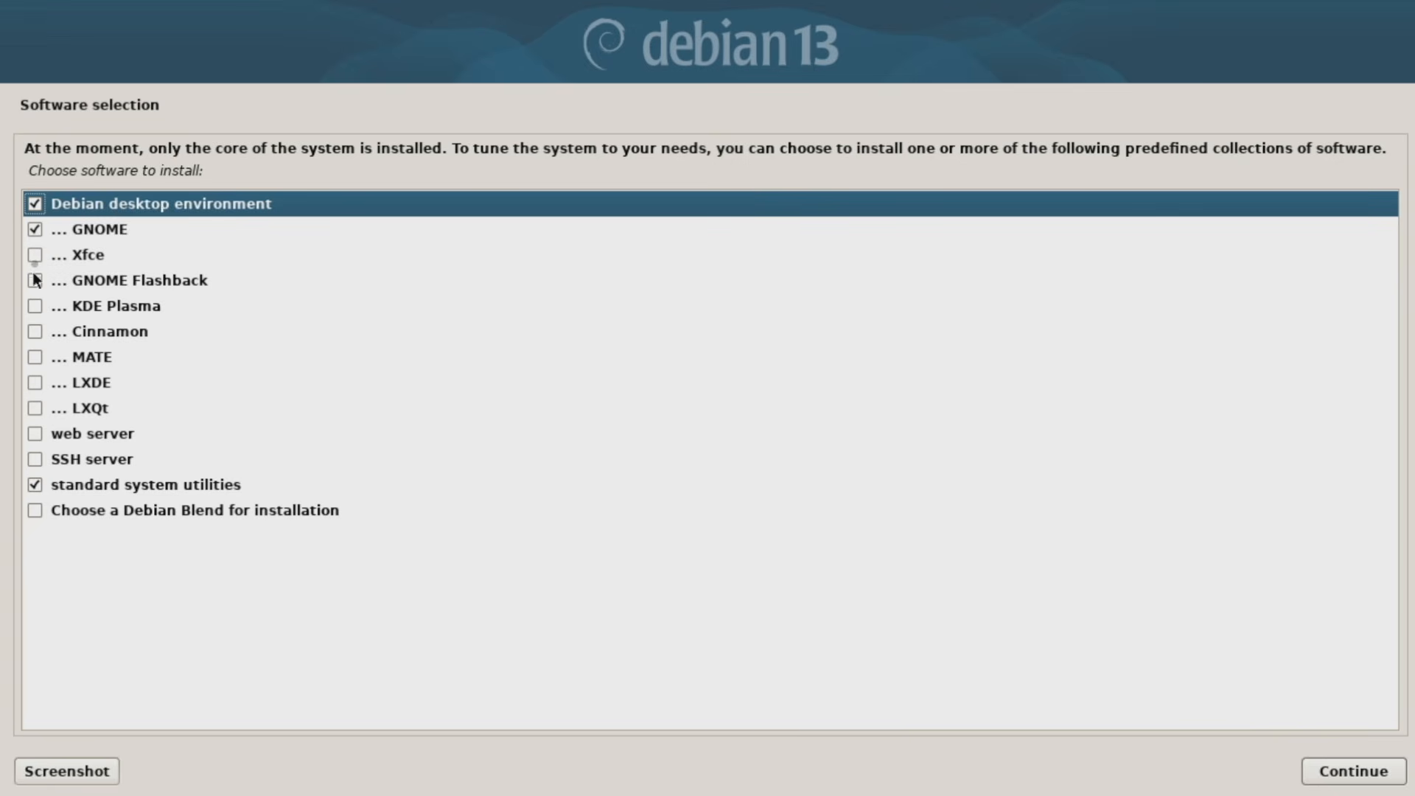
- Install the Debian desktop environment with Xfce instead of GNOME plus standard system utilities, and reboot once the installation is complete
left_click(36, 231)
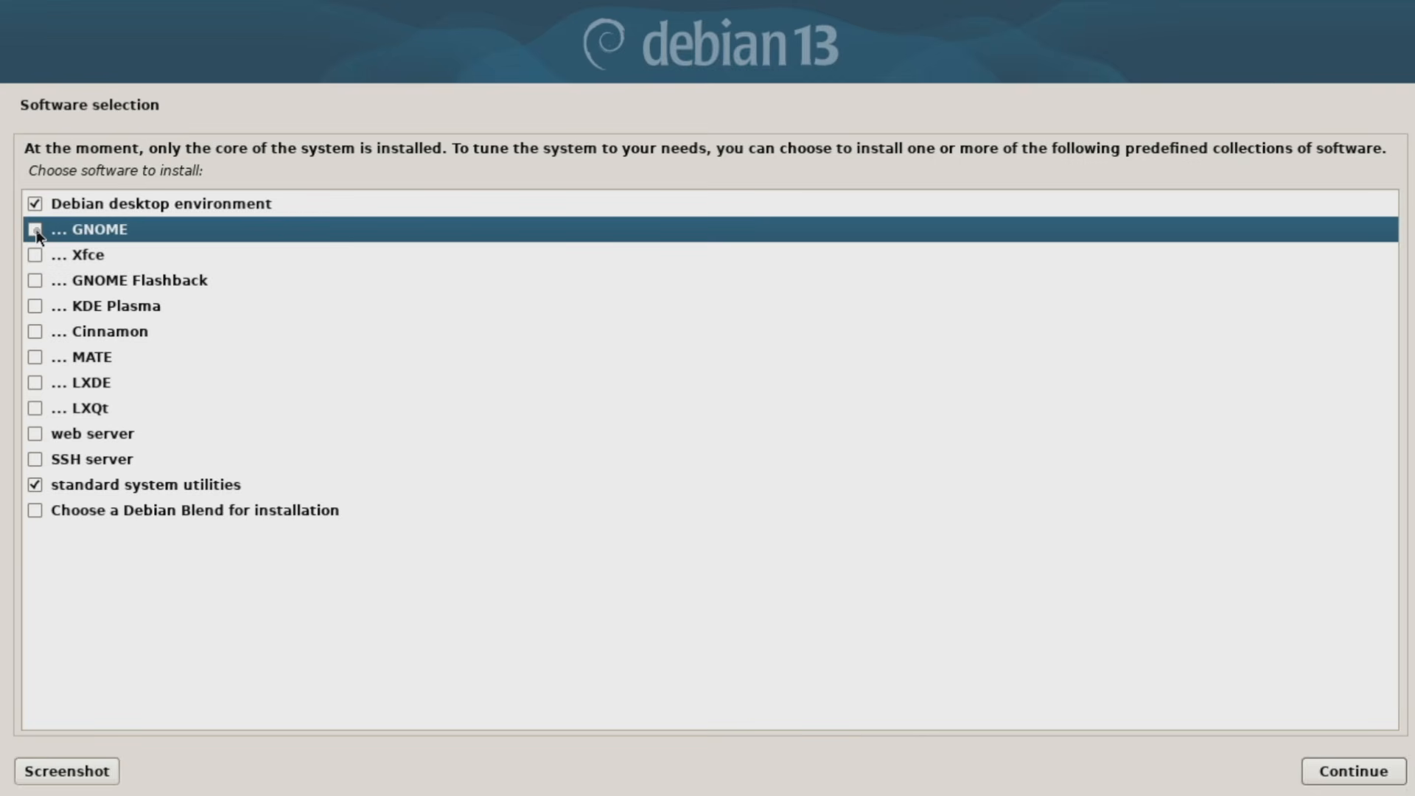
left_click(33, 256)
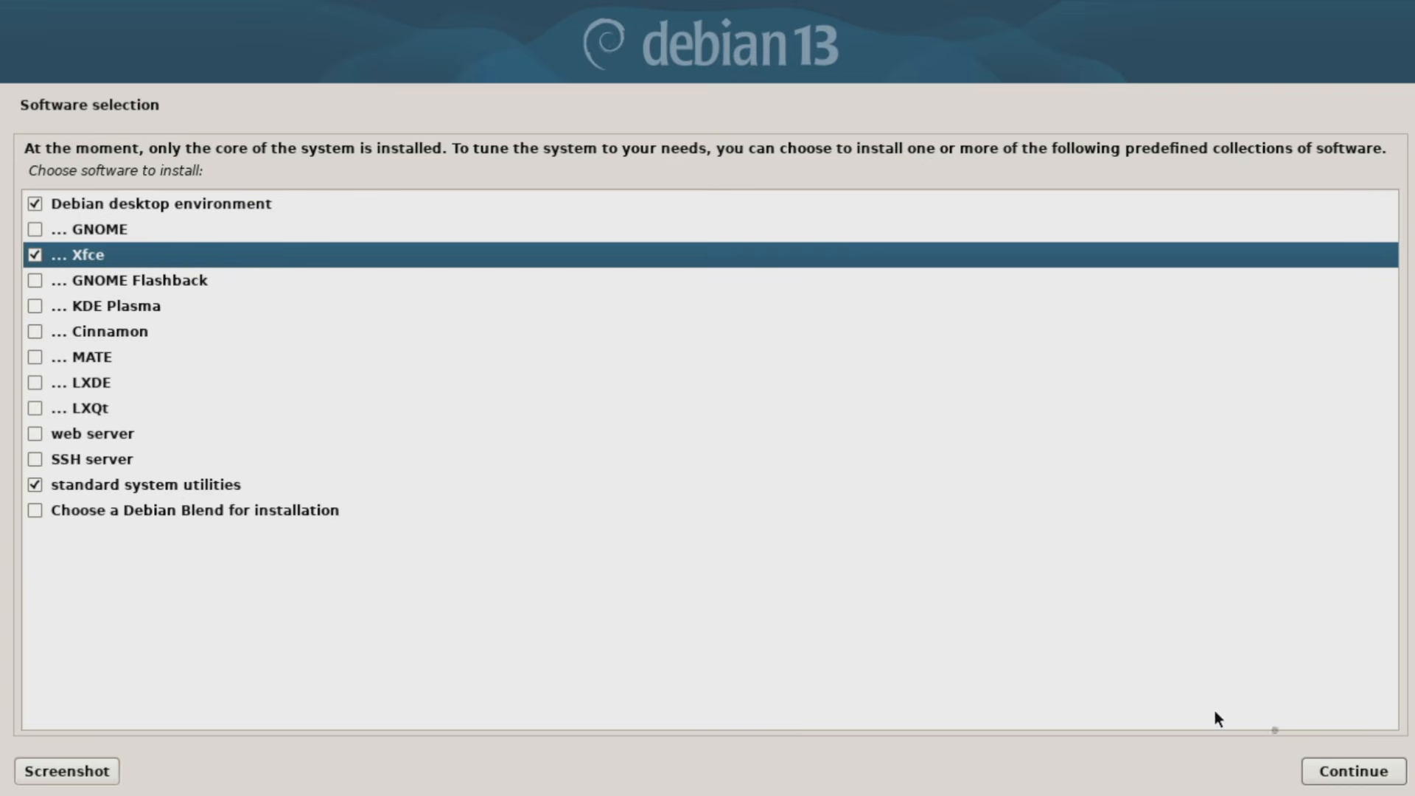
left_click(1353, 770)
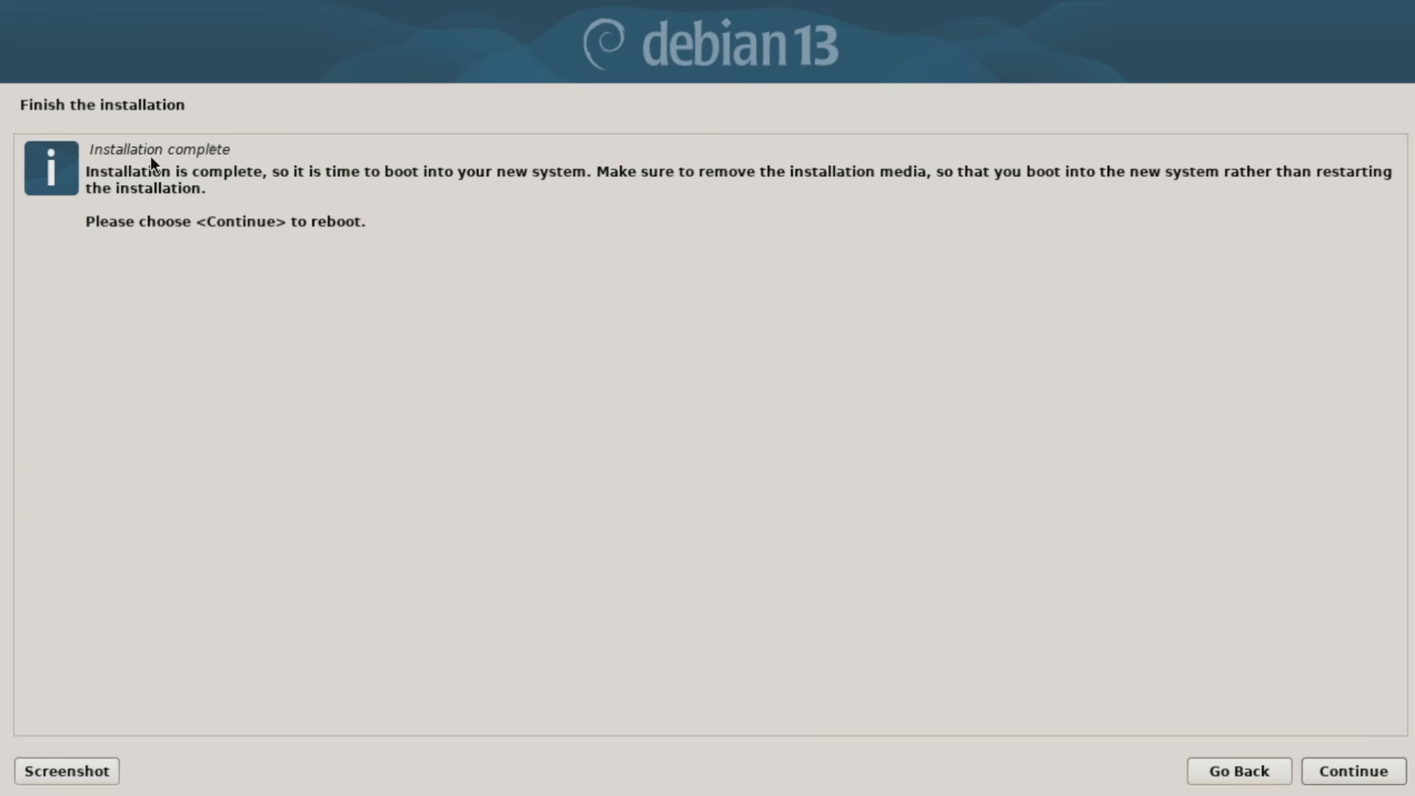
left_click_drag(237, 148, 94, 151)
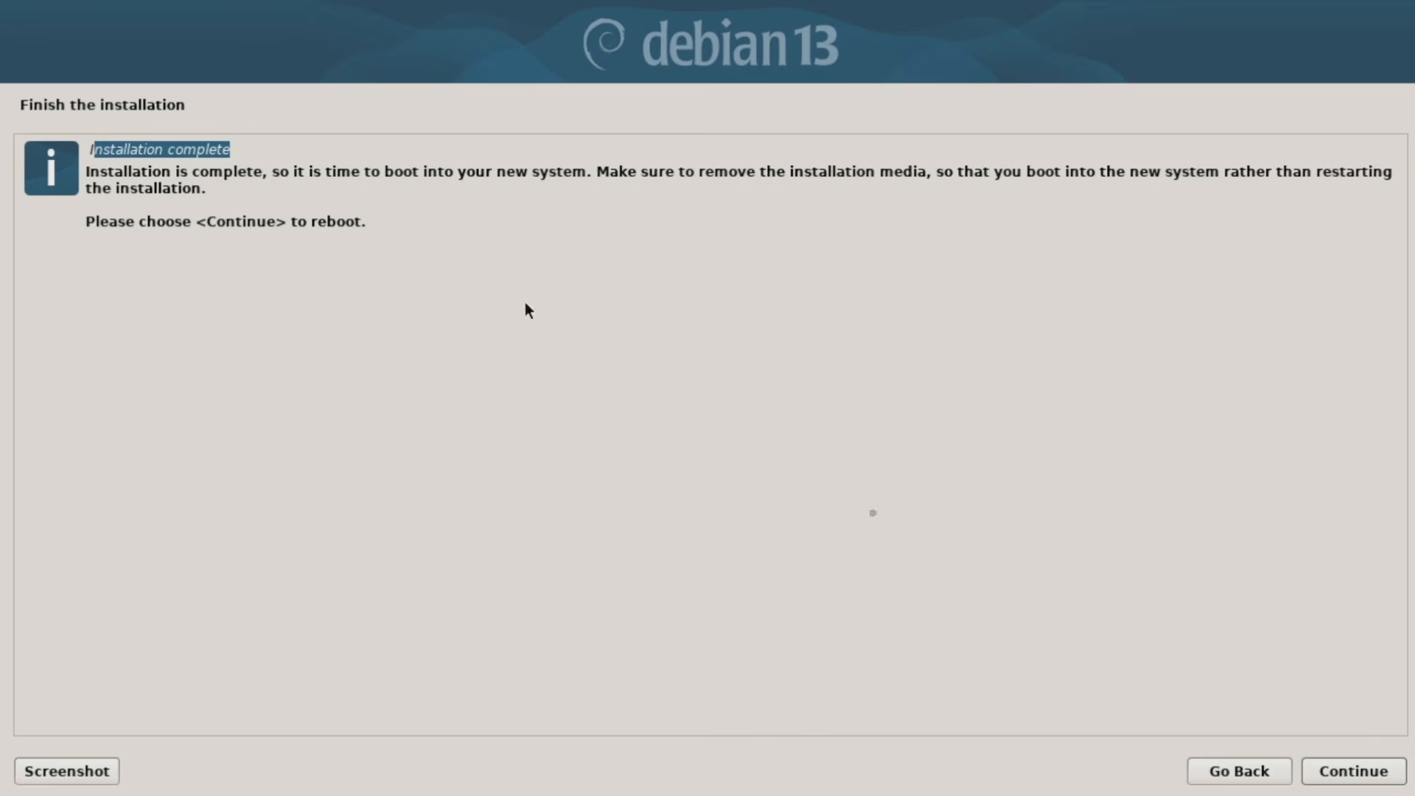
left_click(1339, 771)
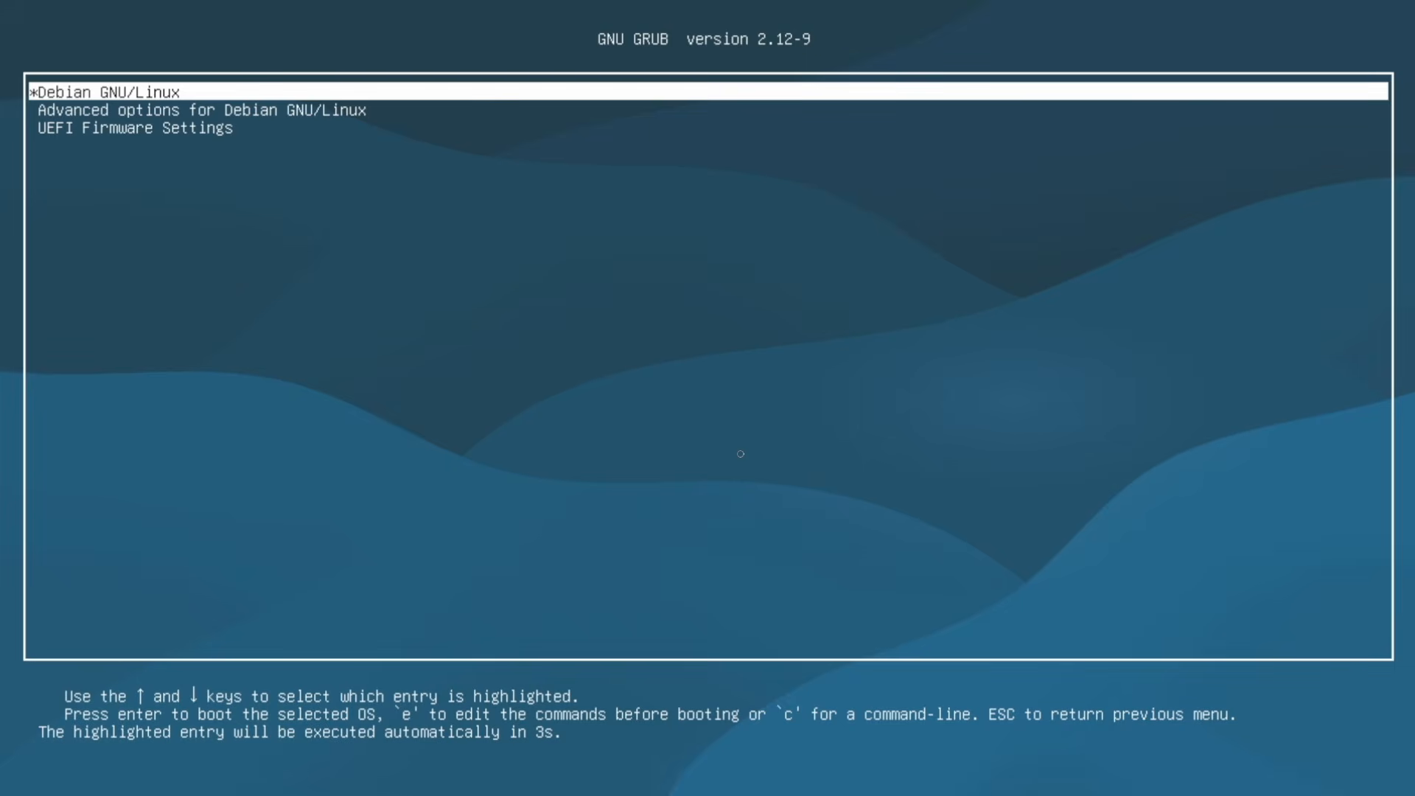
- Look through the GRUB entries down to UEFI Firmware Settings, return to the first one, and boot Debian GNU/Linux
key("Down")
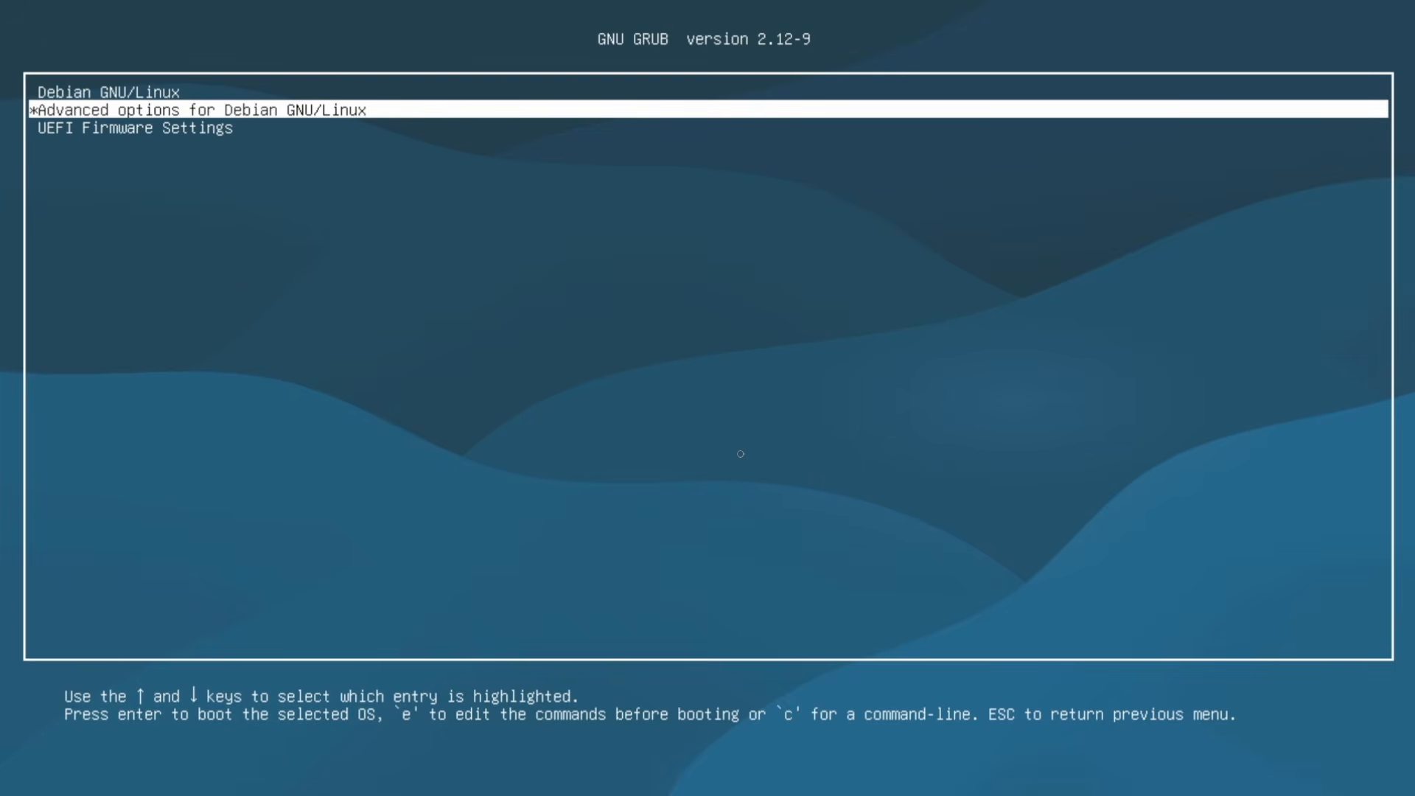
key("Up")
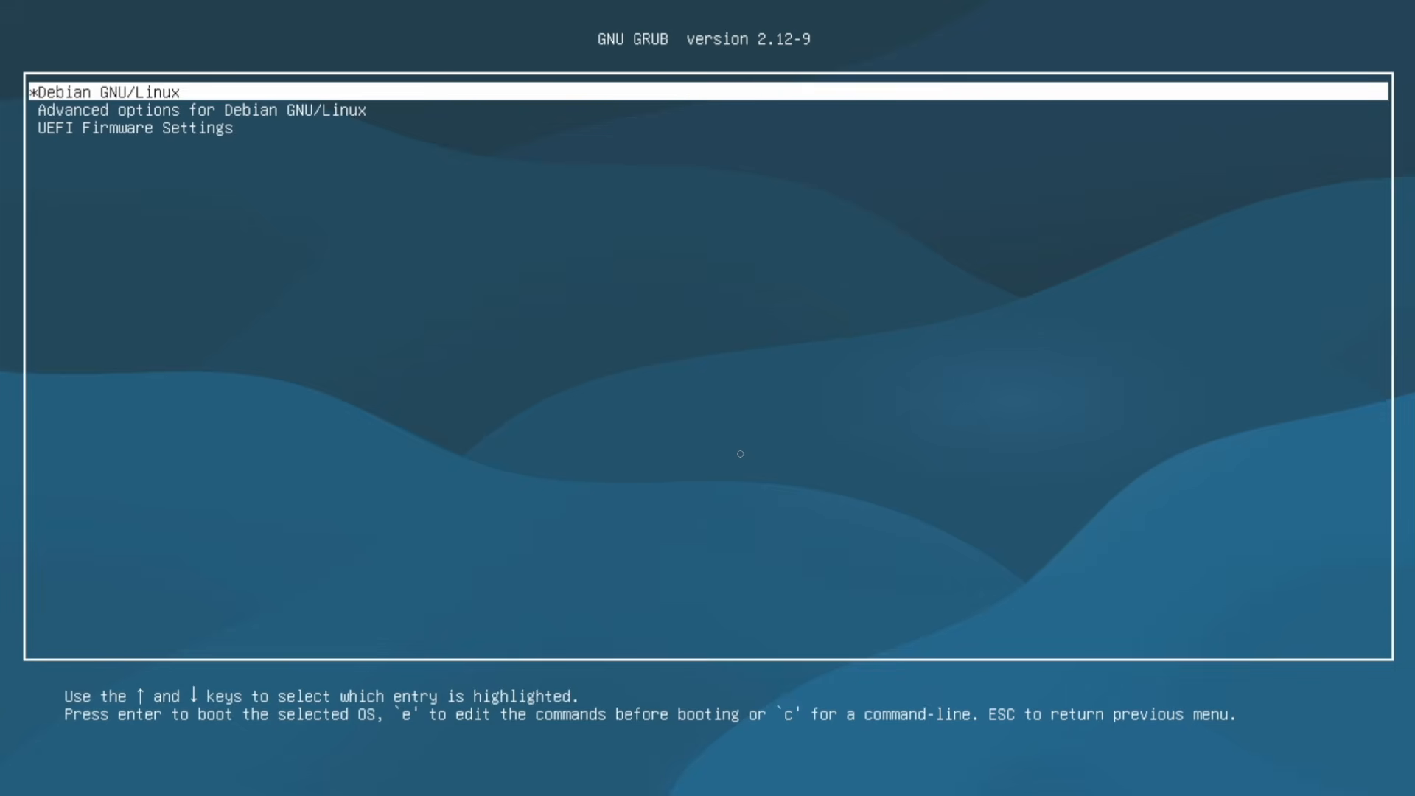
key("Down")
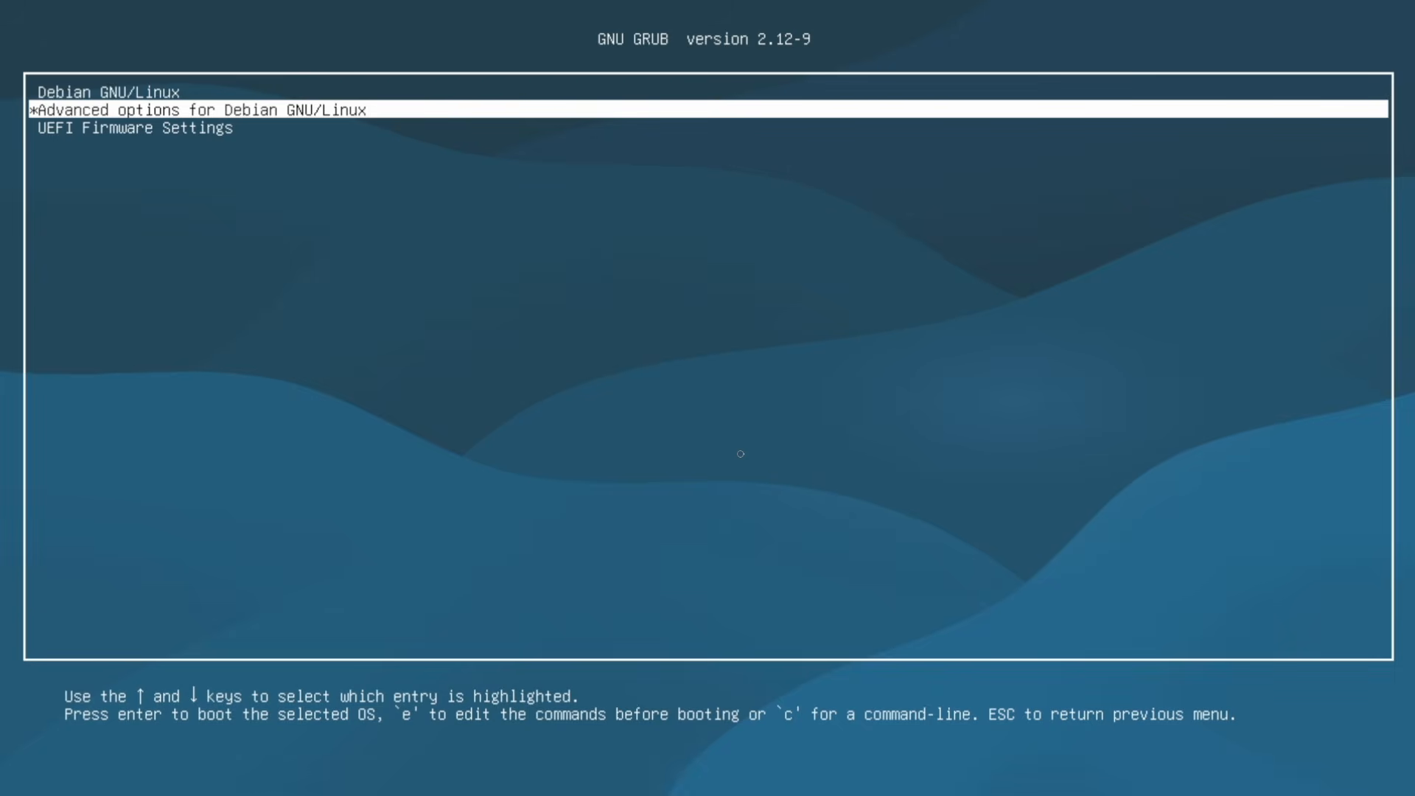
key("Down")
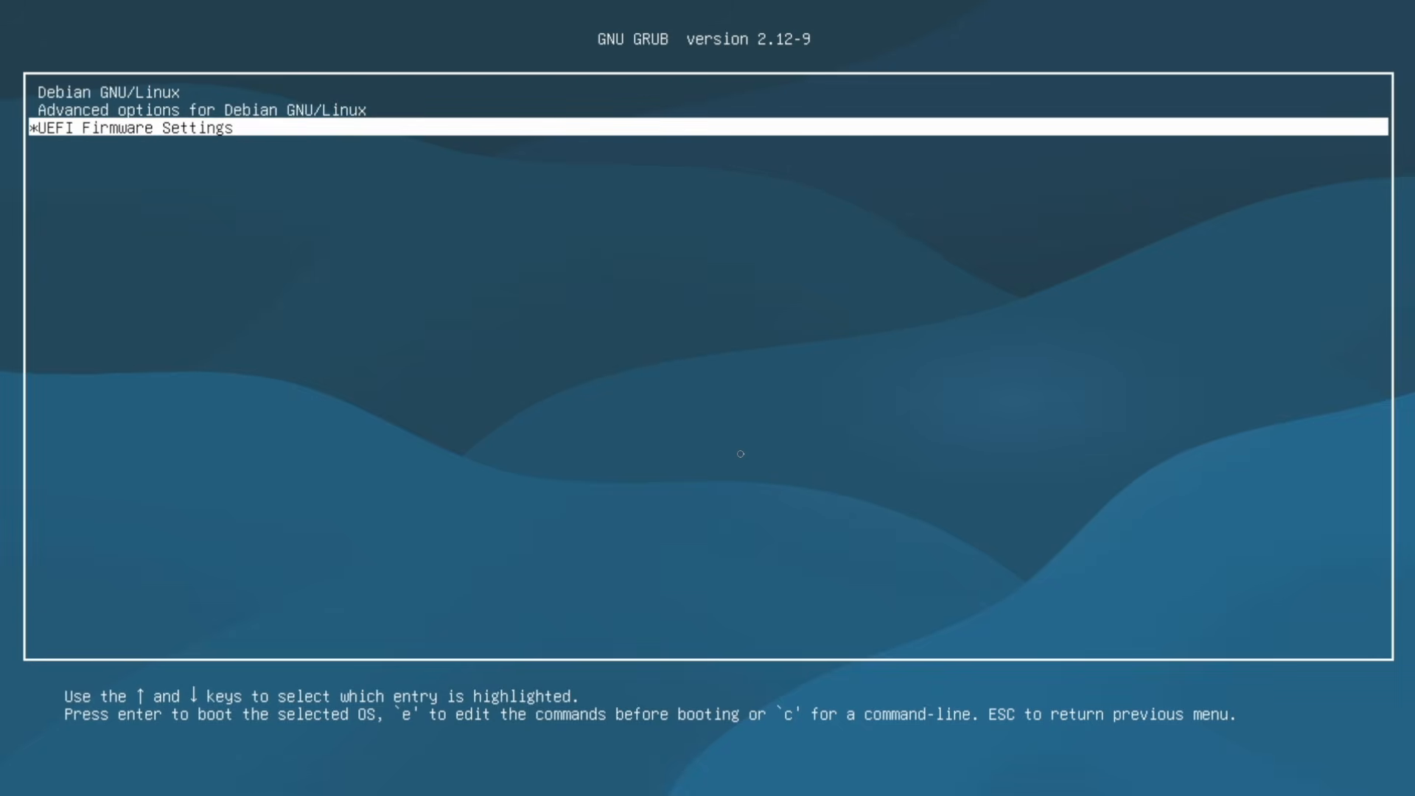
key("Up")
key("Up")
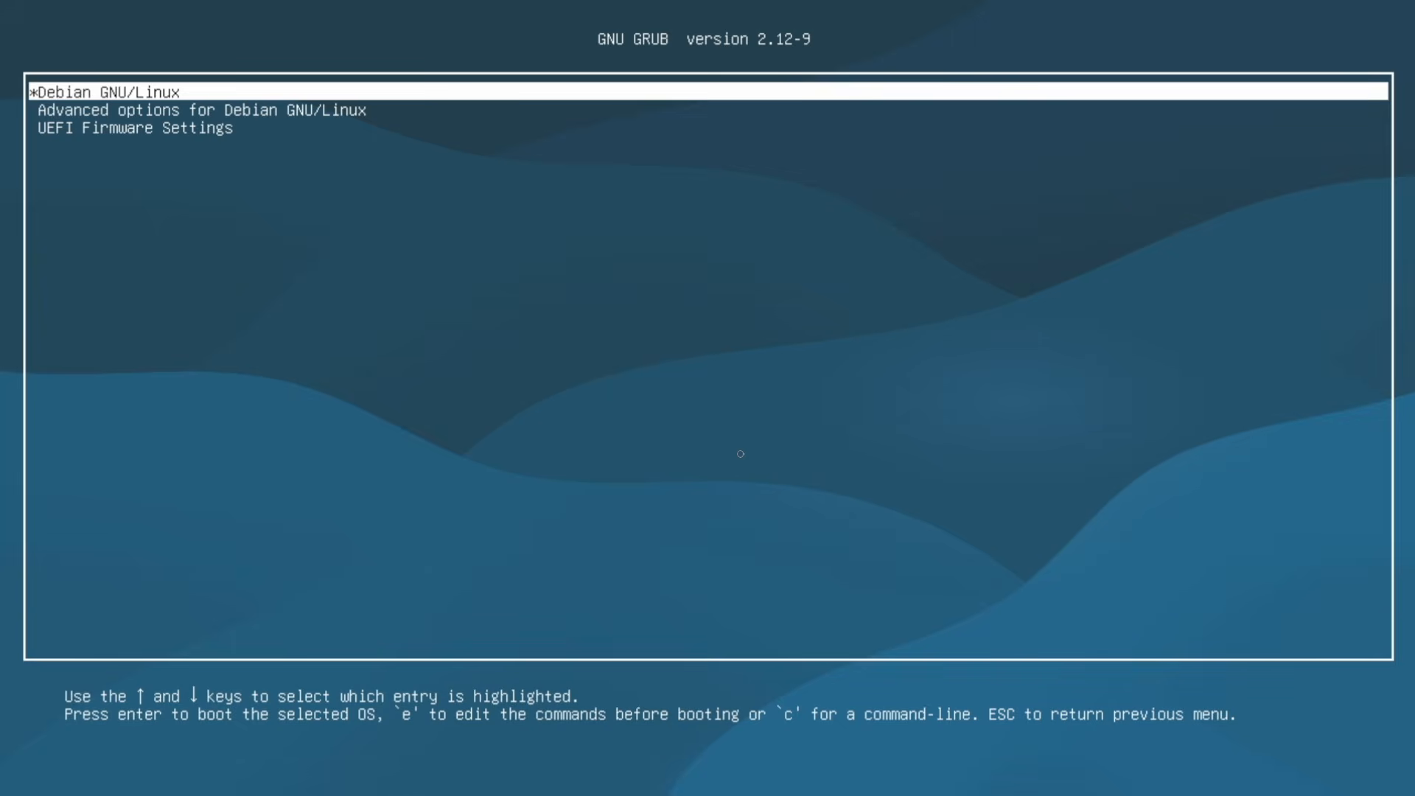
key("Return")
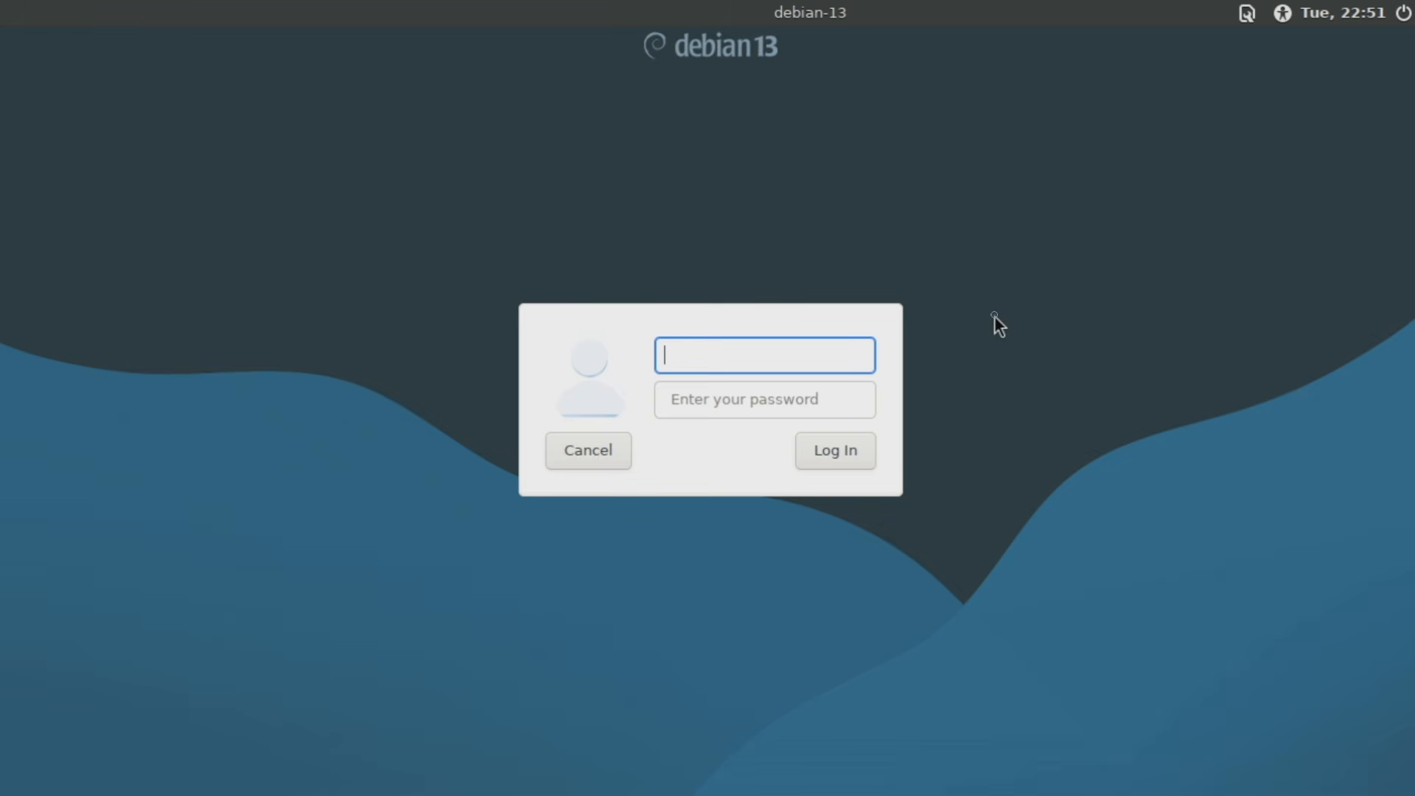
- Log in to the new system with the username digital and the account password
type("digital")
key("Return")
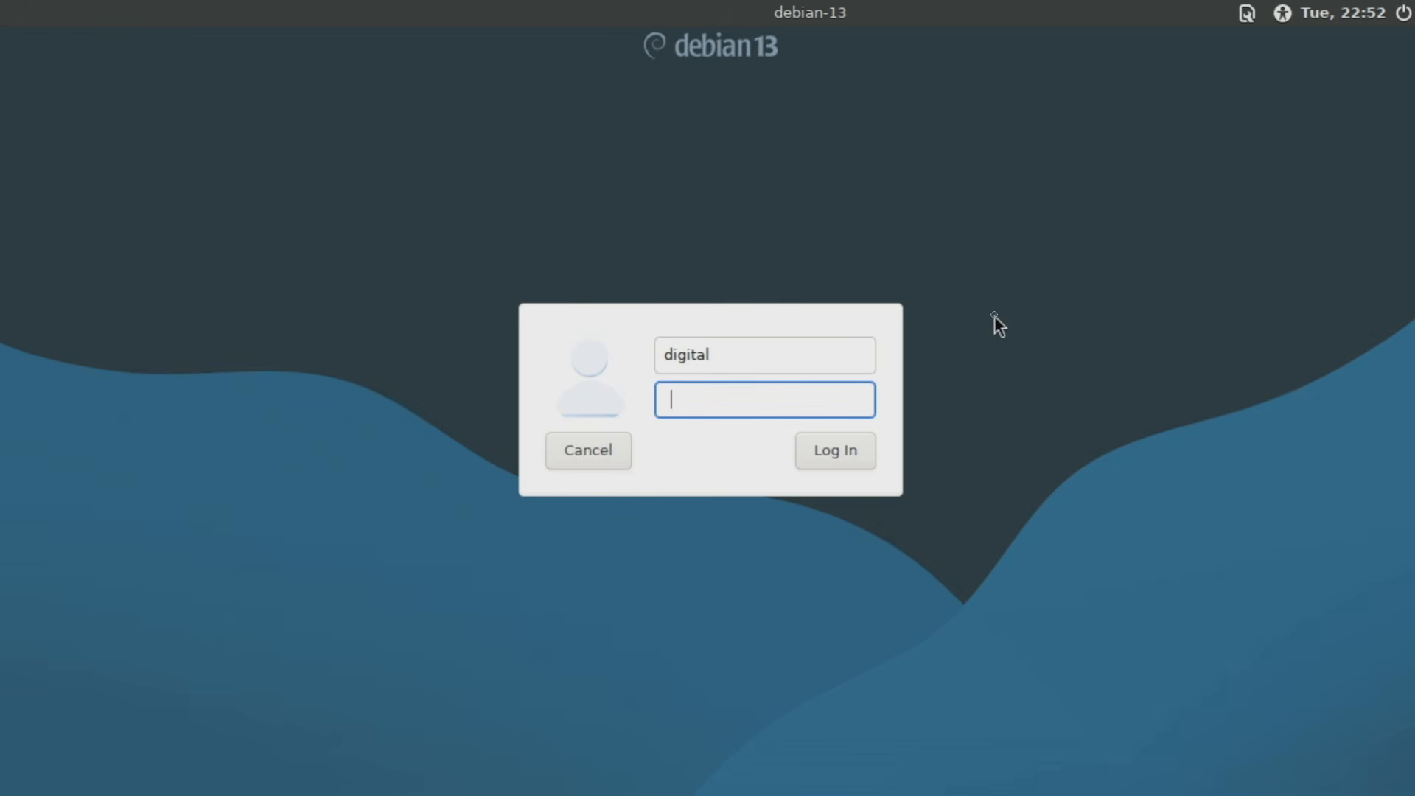
key("ctrl+v")
left_click(848, 451)
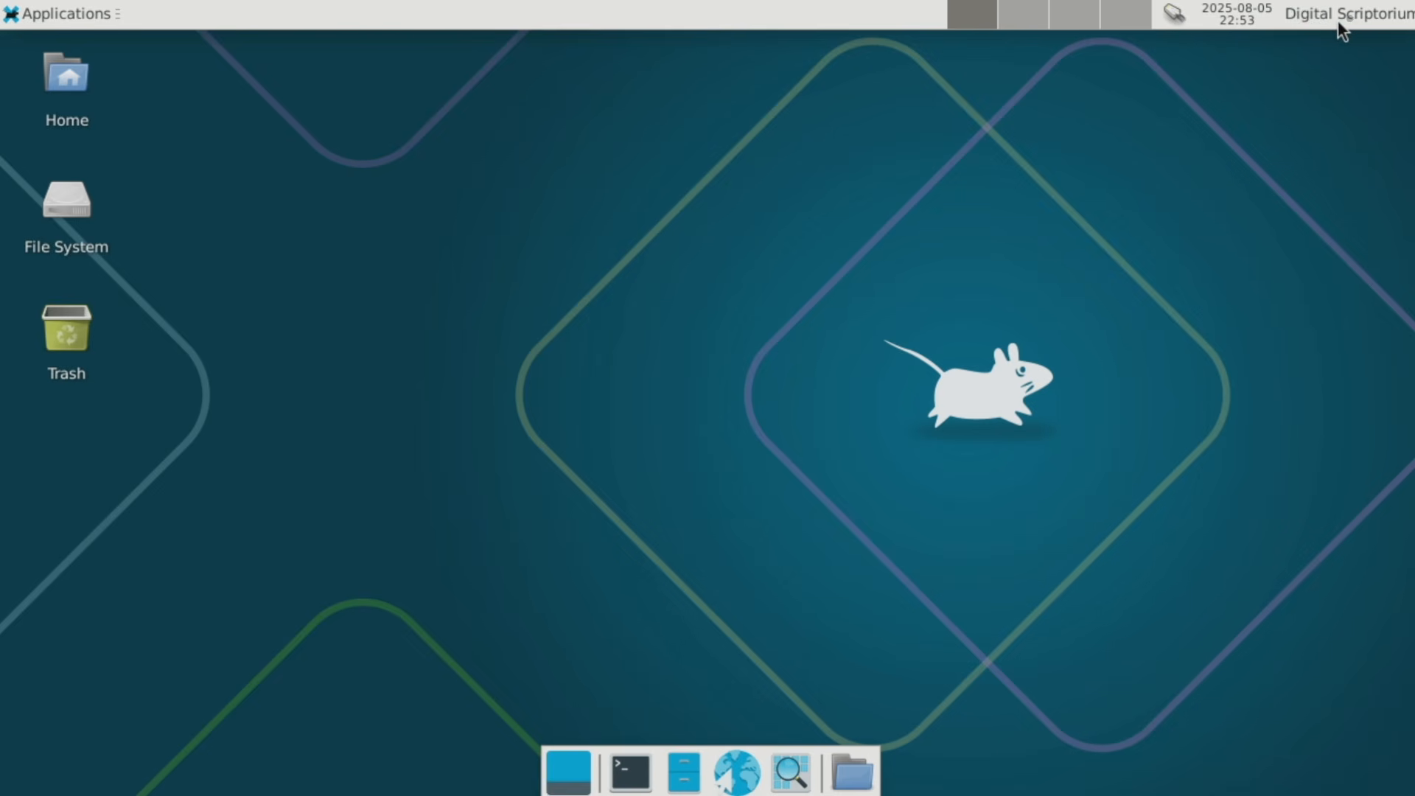
- Examine the desktop's session actions, the calendar, and the network connections, including available Wi-Fi networks and VPN options
left_click(1363, 16)
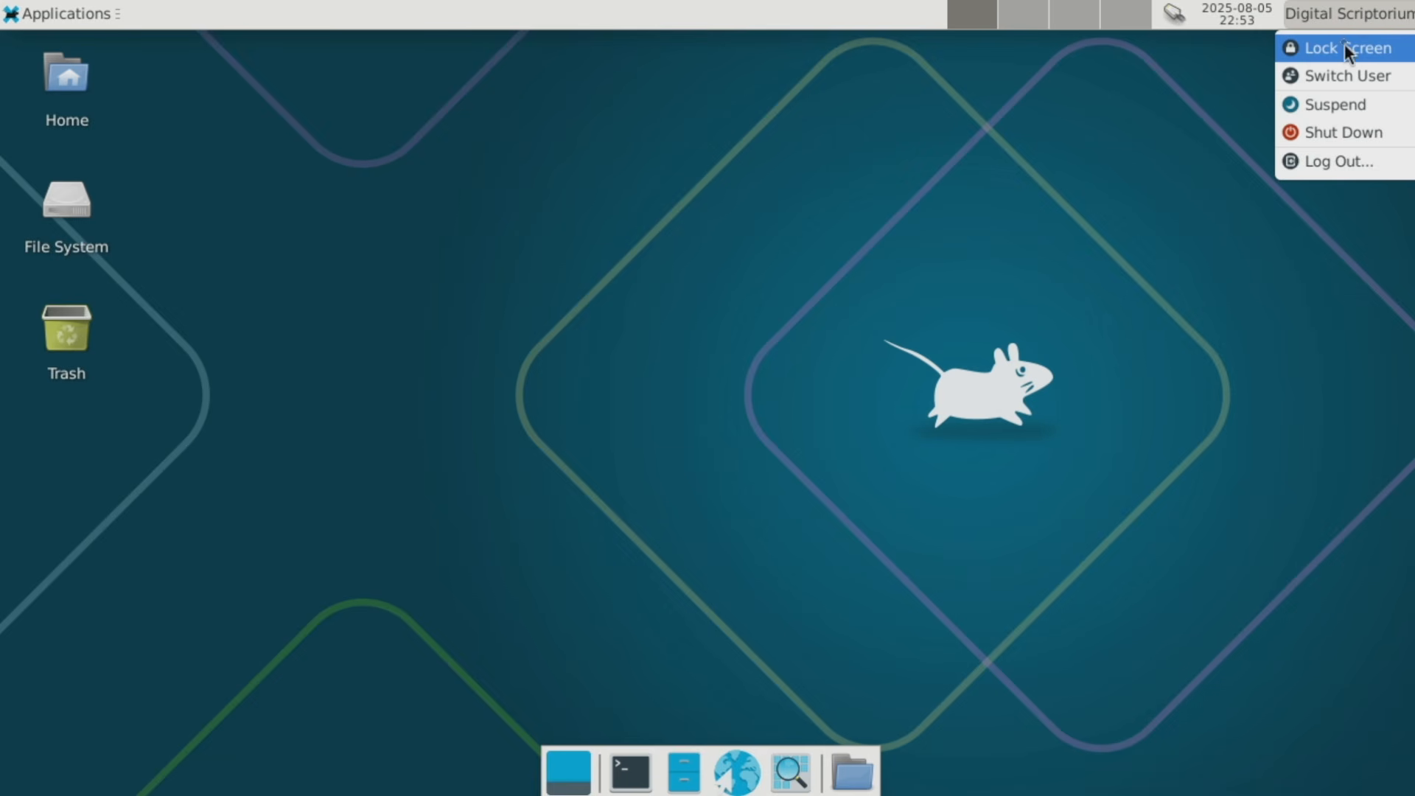
left_click(1146, 166)
mouse_move(1239, 18)
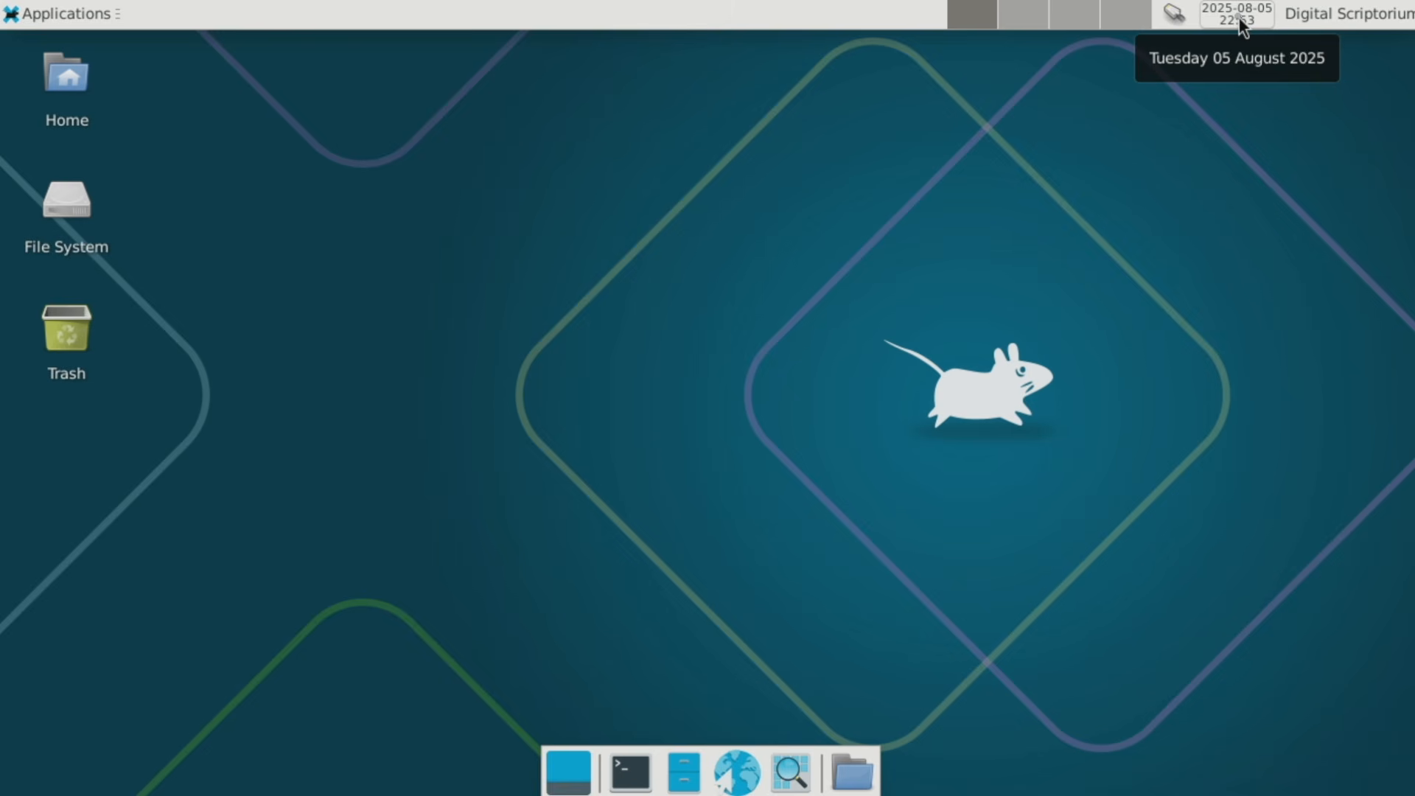
left_click(1240, 17)
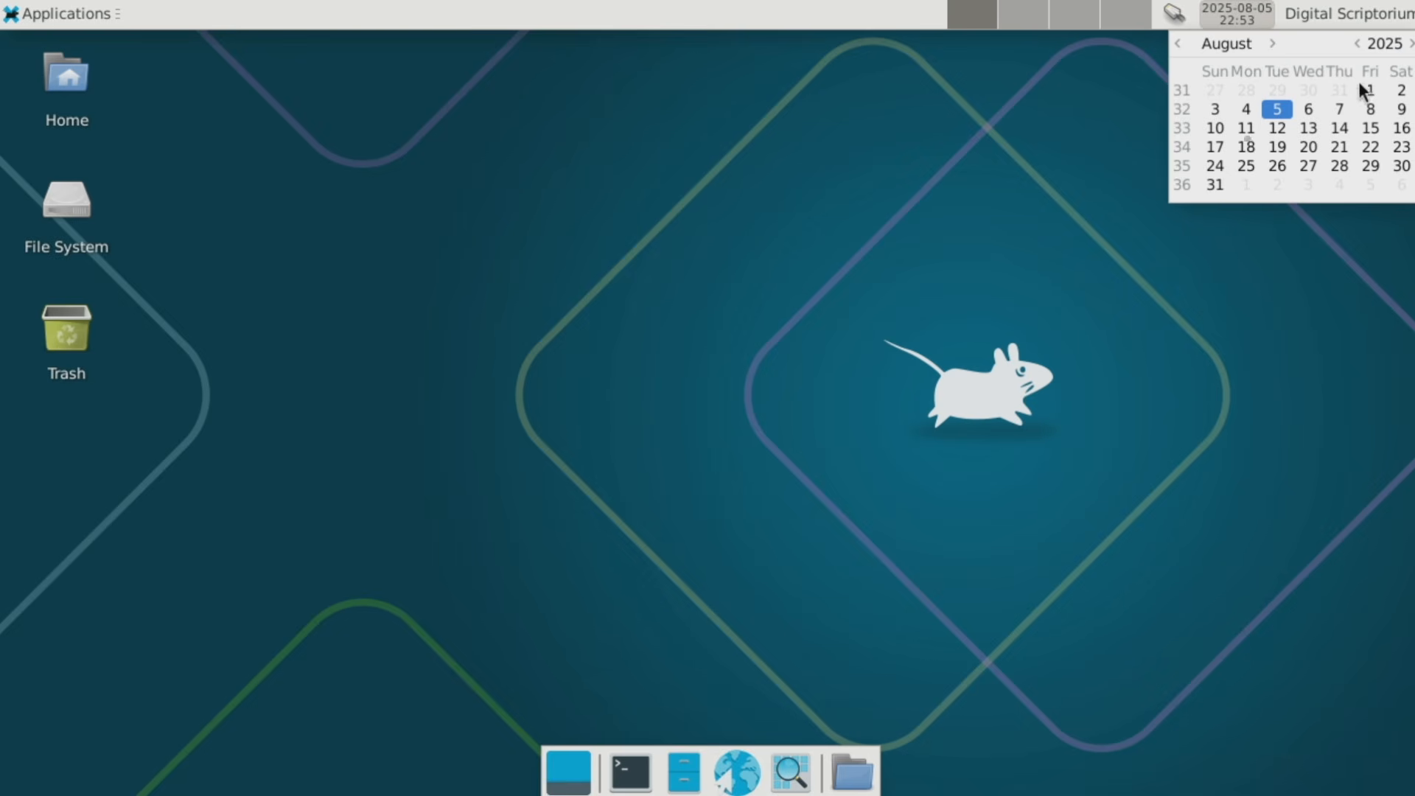
left_click(1140, 61)
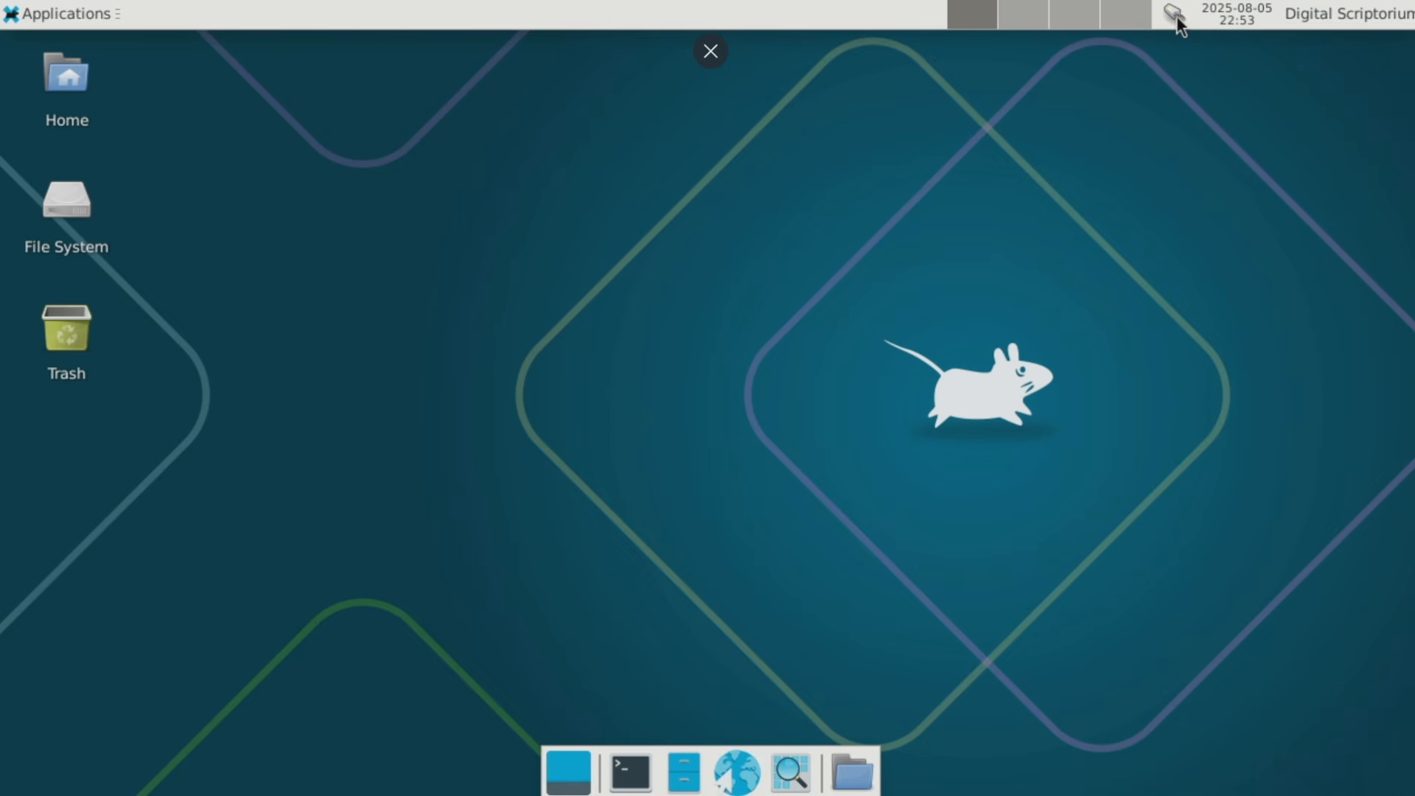
left_click(1176, 18)
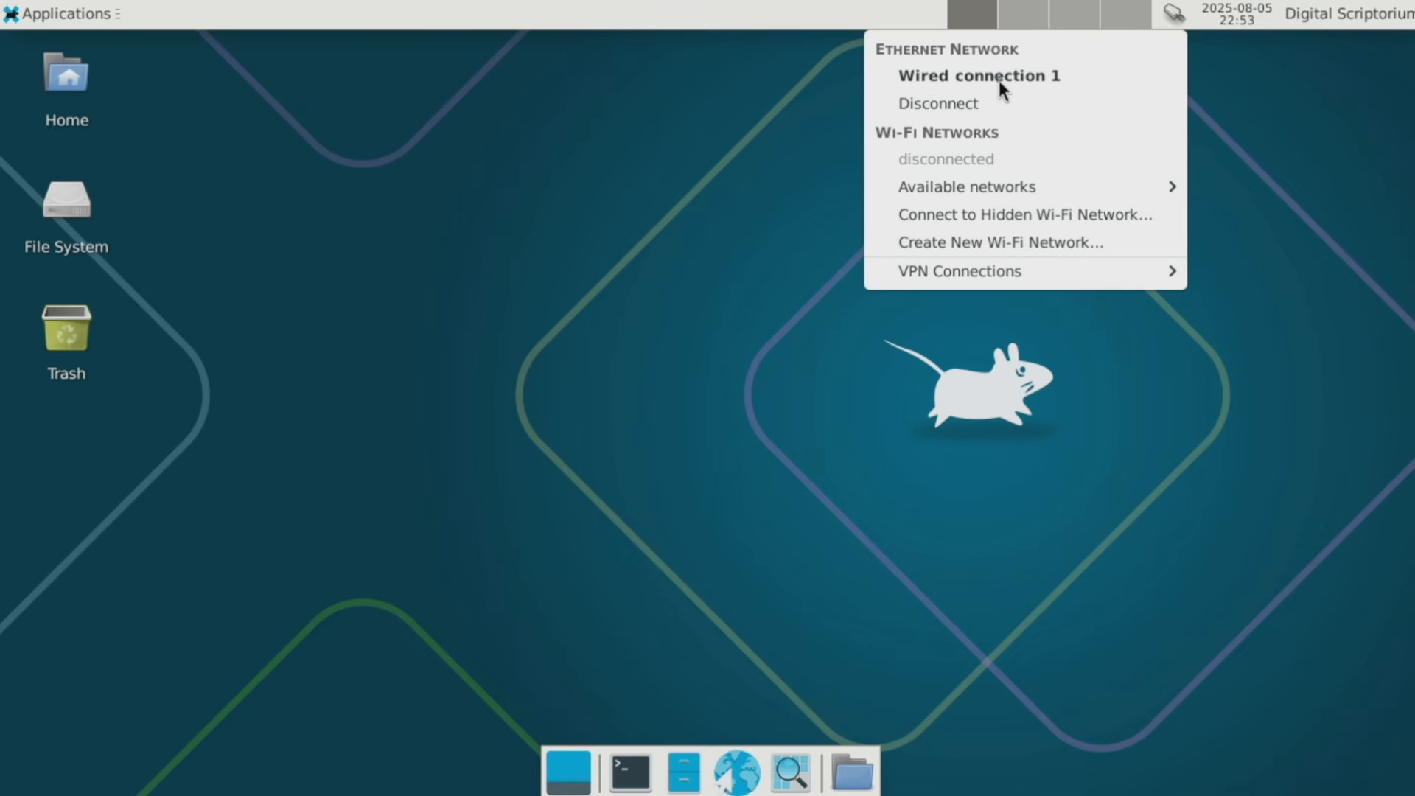
left_click(977, 190)
mouse_move(1009, 273)
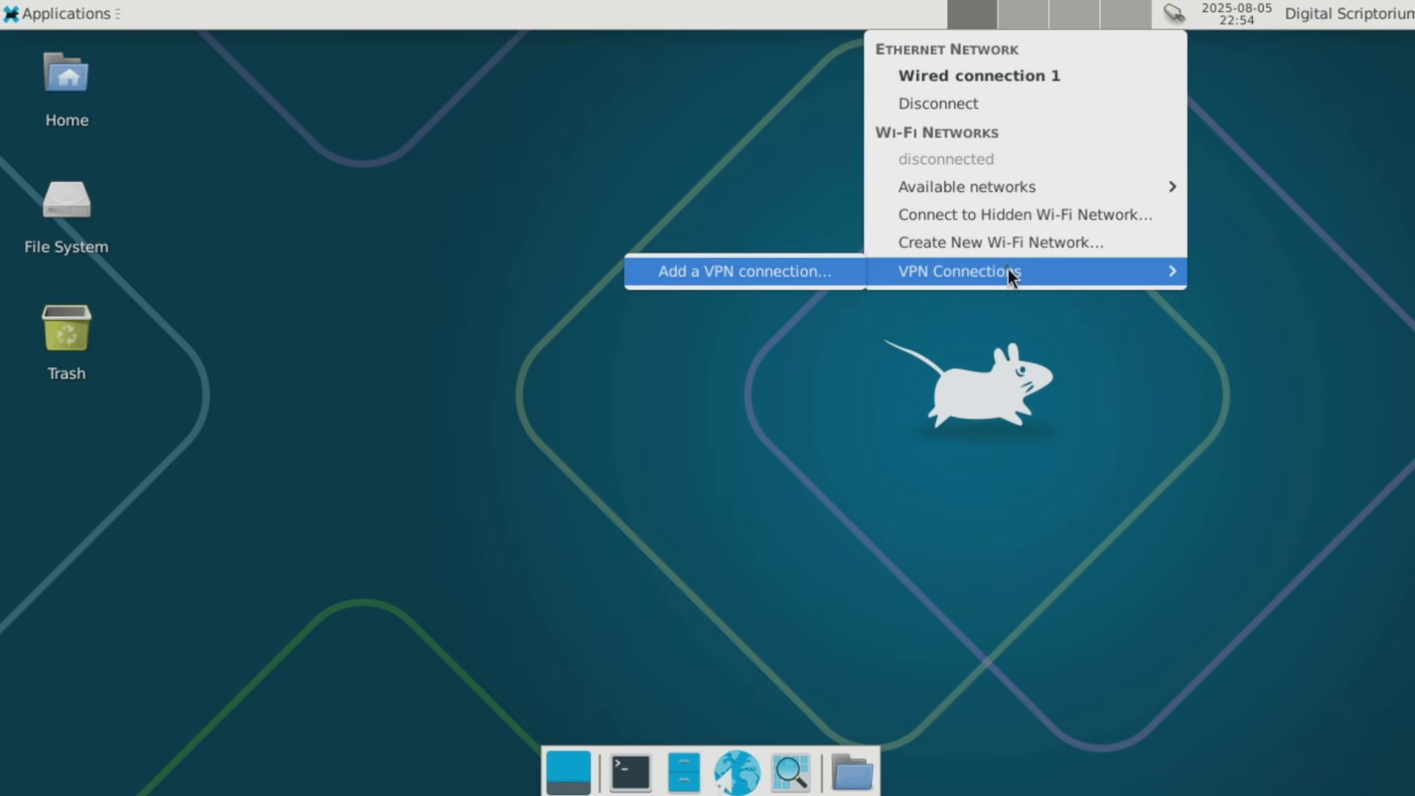
left_click(722, 151)
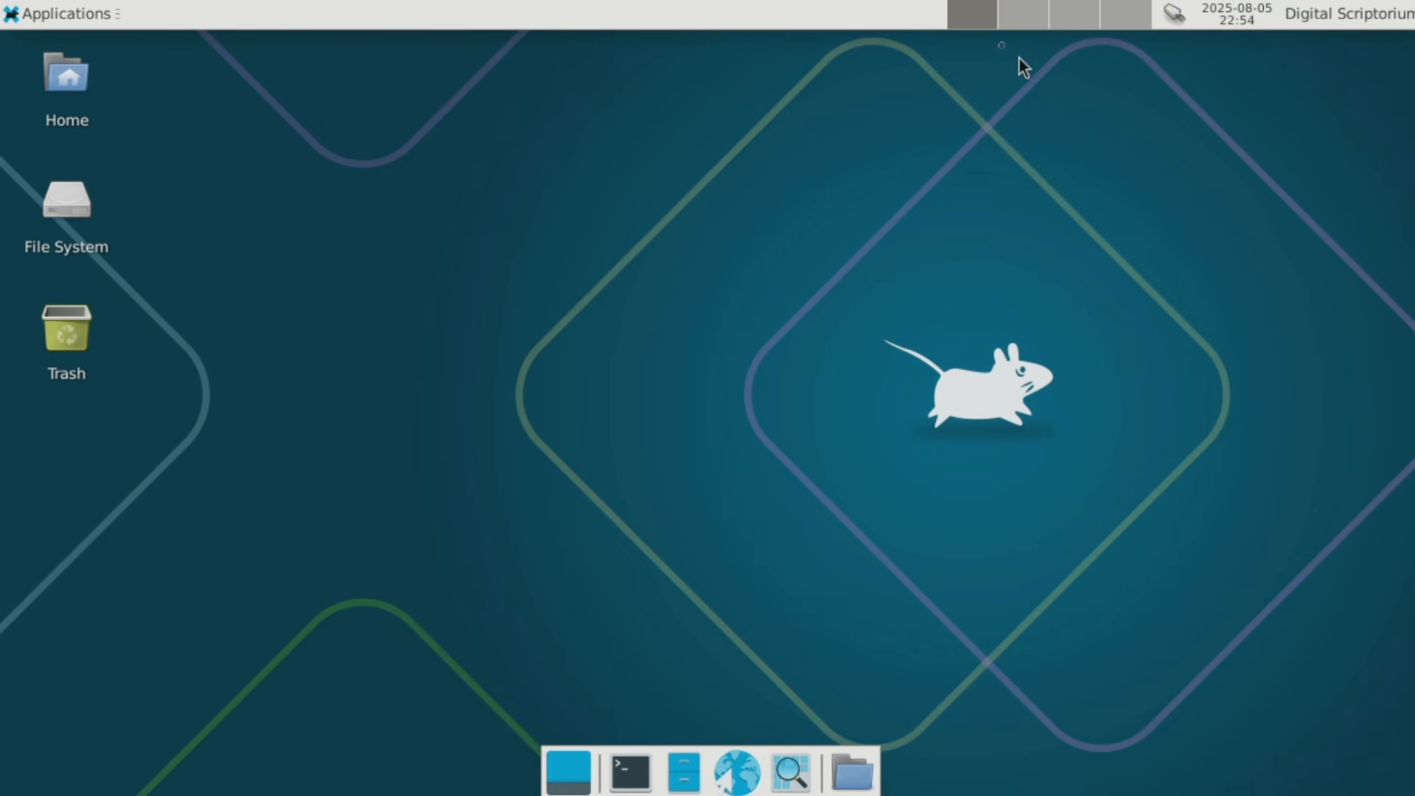
- Look through all four desktop workspaces and return to the first one
left_click(1014, 16)
left_click(1065, 19)
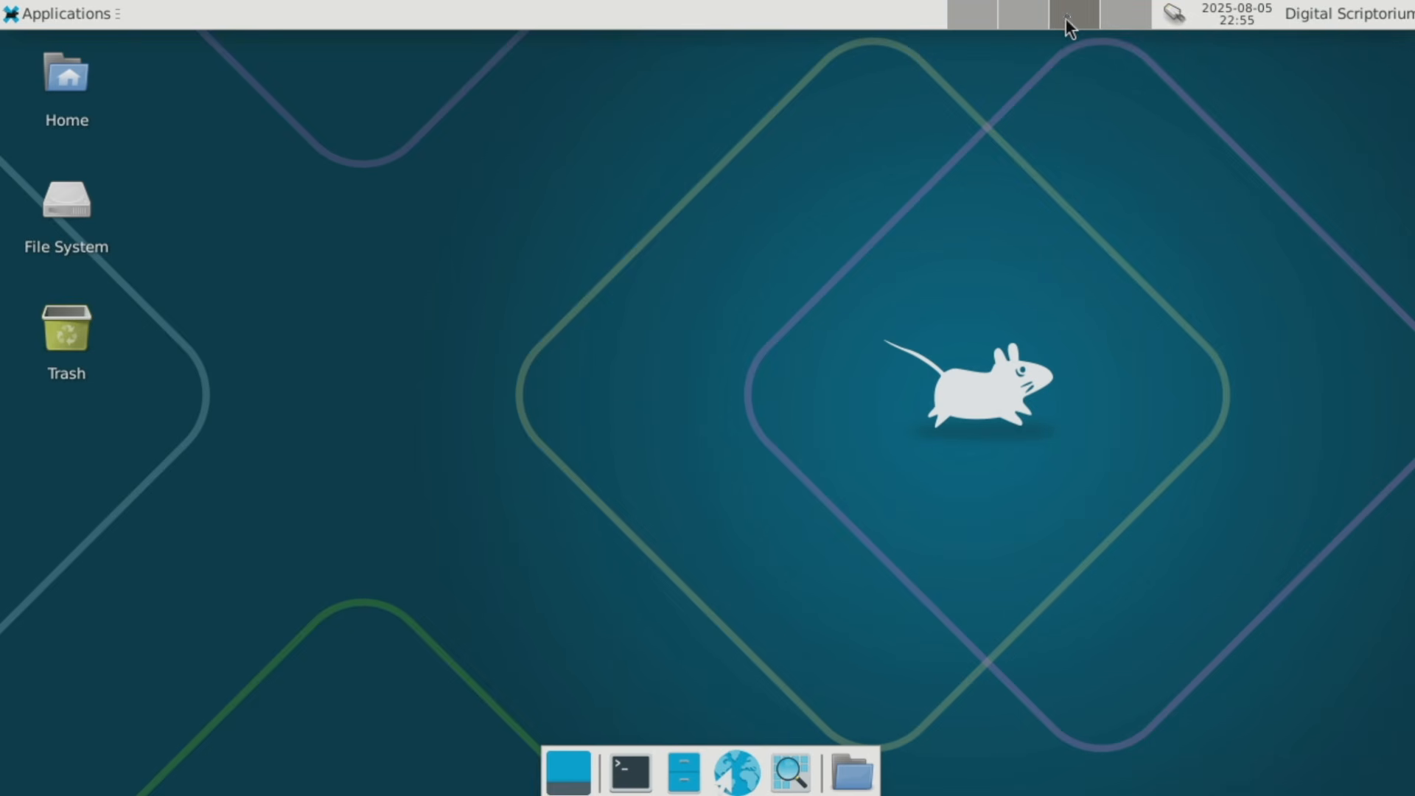
left_click(1124, 16)
left_click(1020, 18)
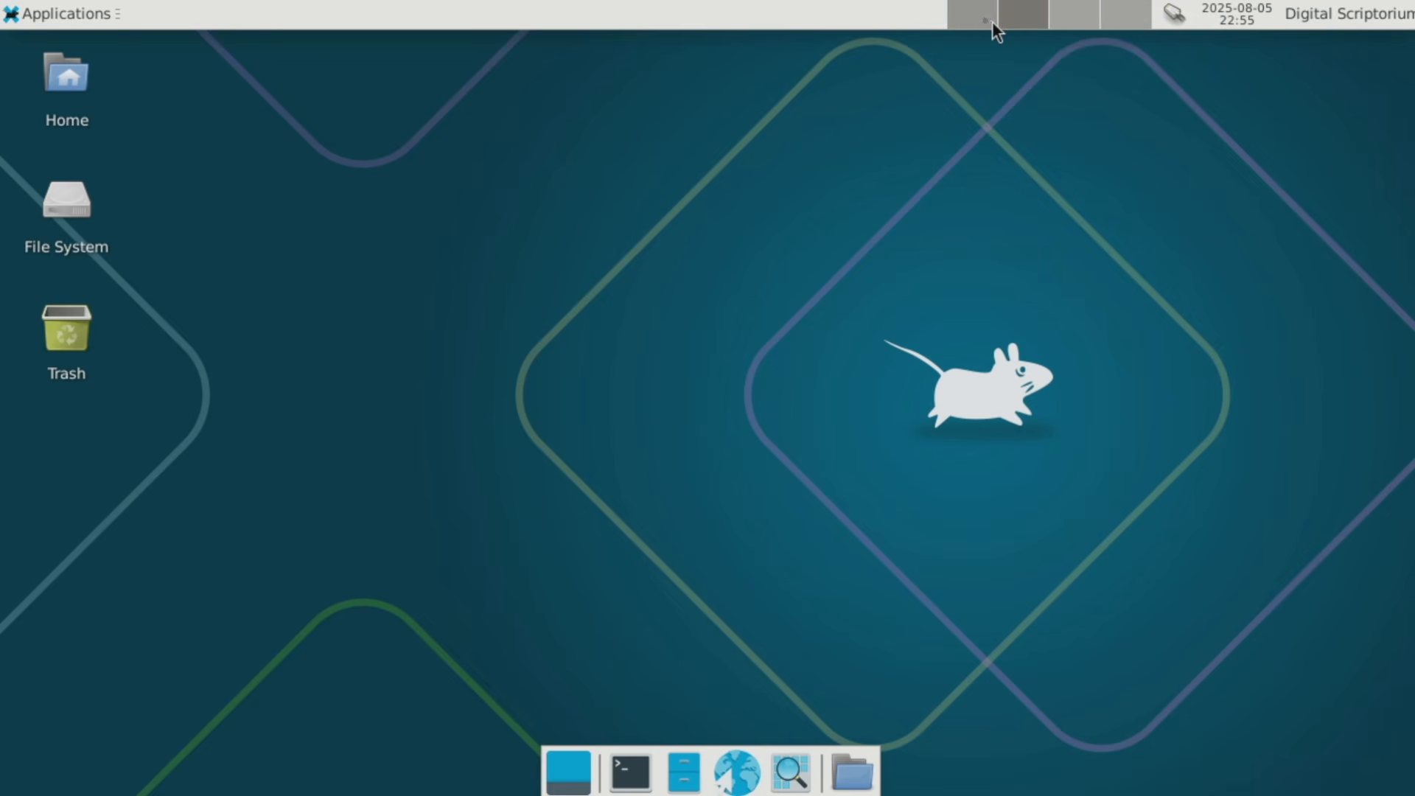
left_click(987, 20)
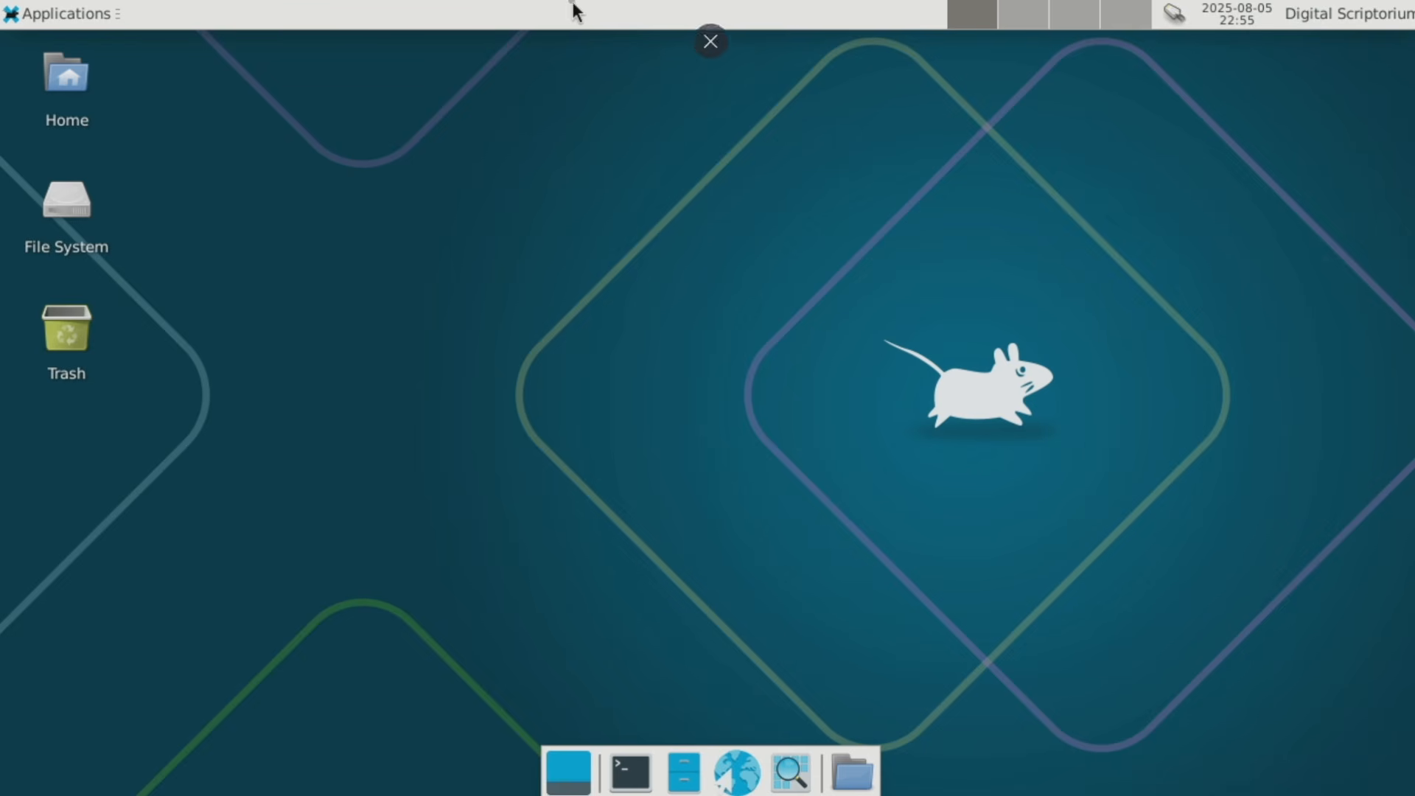
- Examine the installed applications by category, including Settings, Accessories, Graphics, Office and System, without launching any
left_click(77, 11)
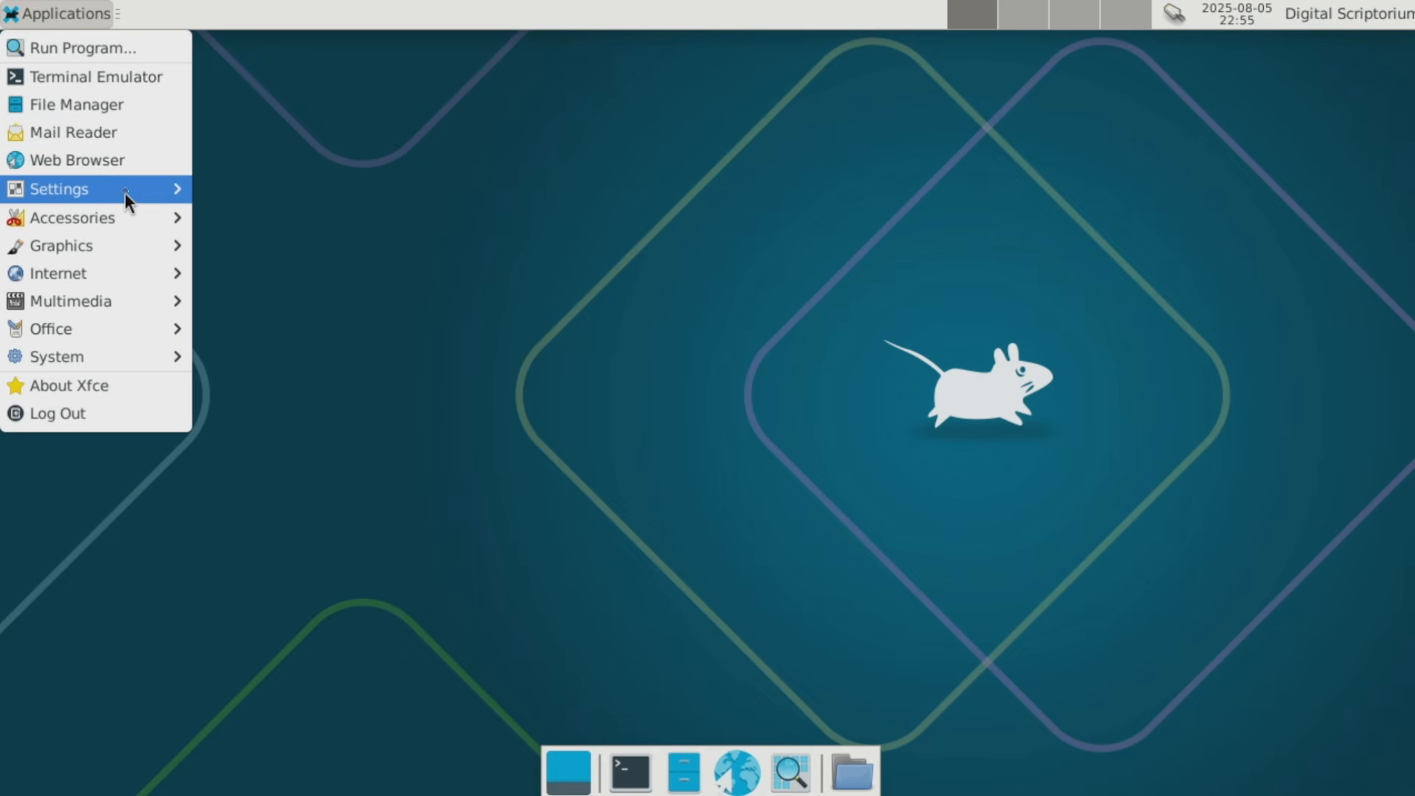
mouse_move(102, 188)
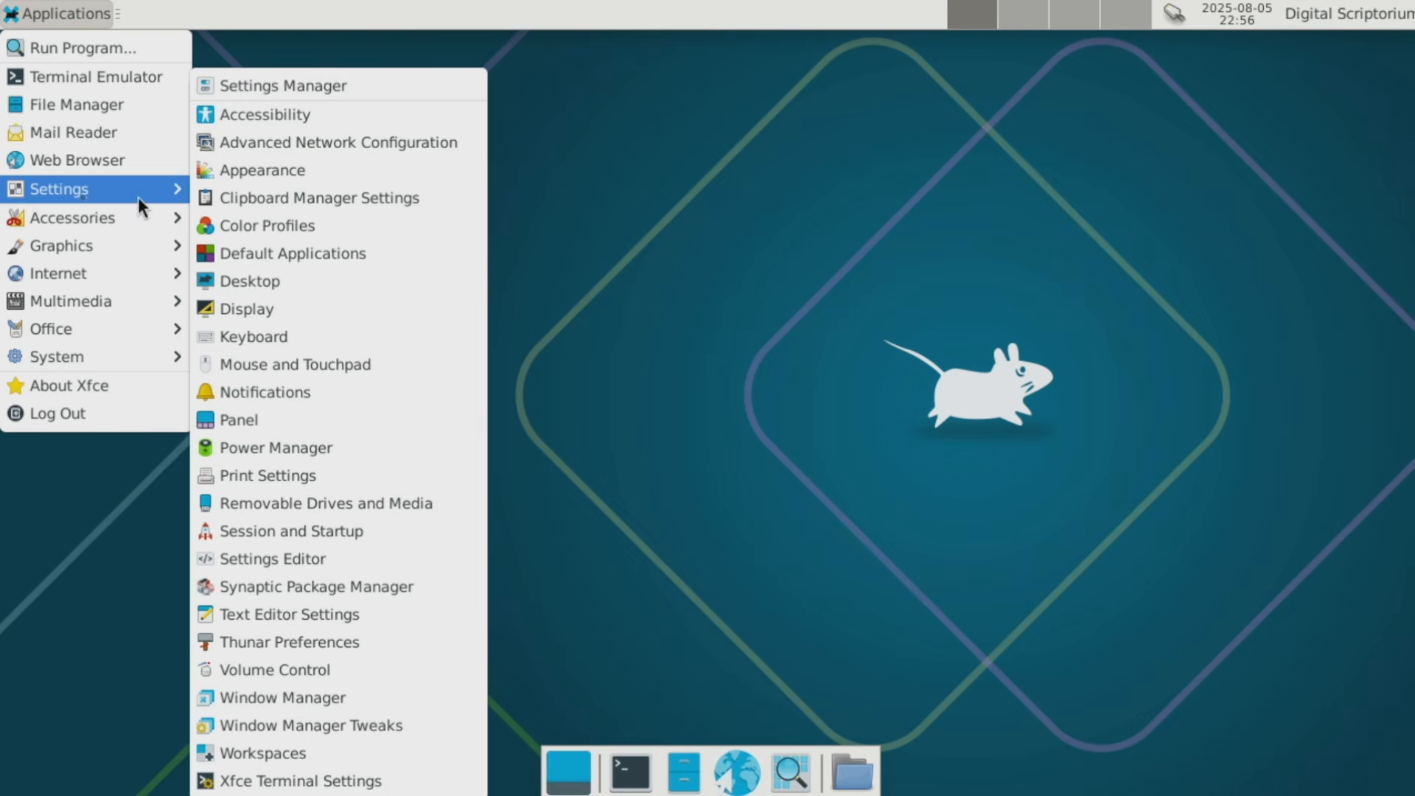
mouse_move(79, 220)
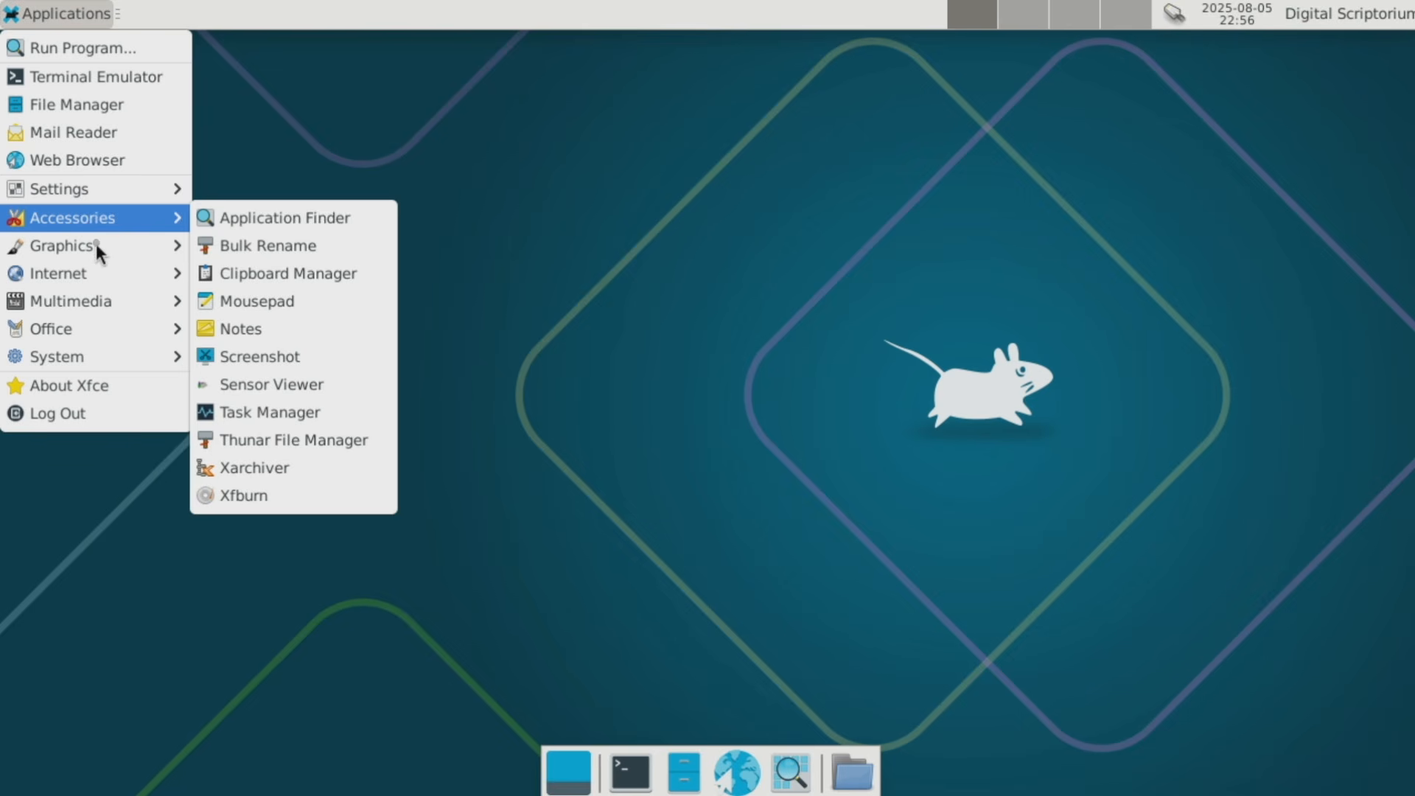
mouse_move(96, 243)
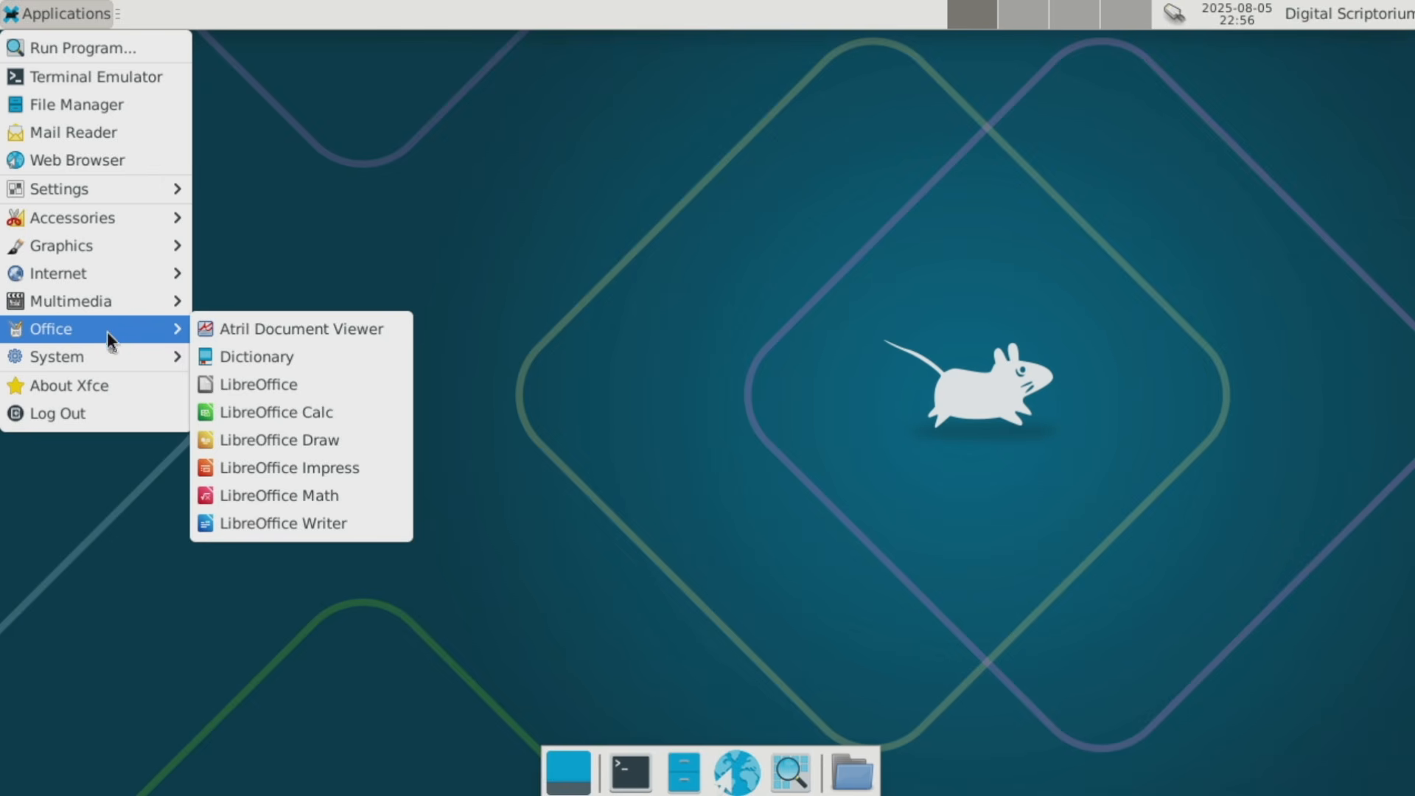
mouse_move(112, 354)
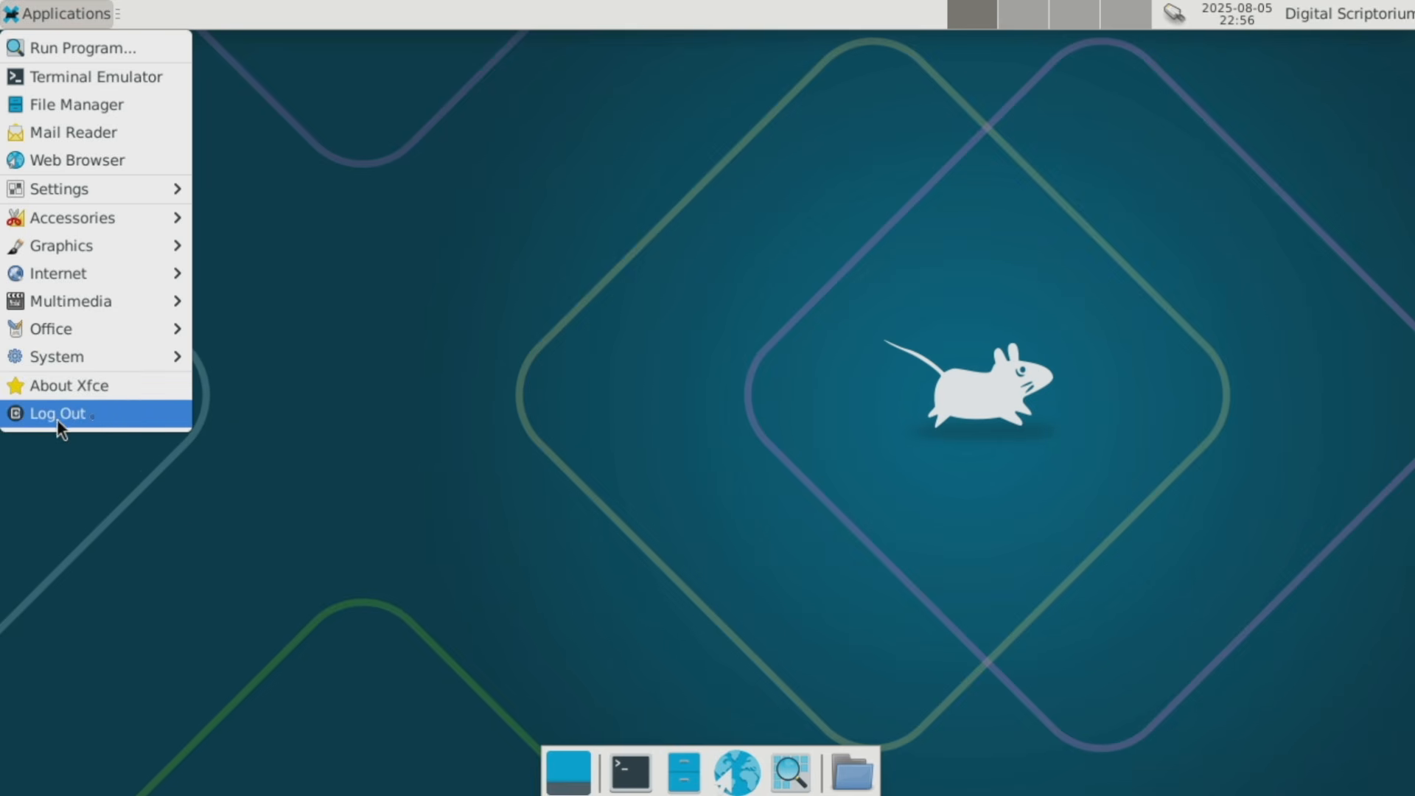
left_click(537, 611)
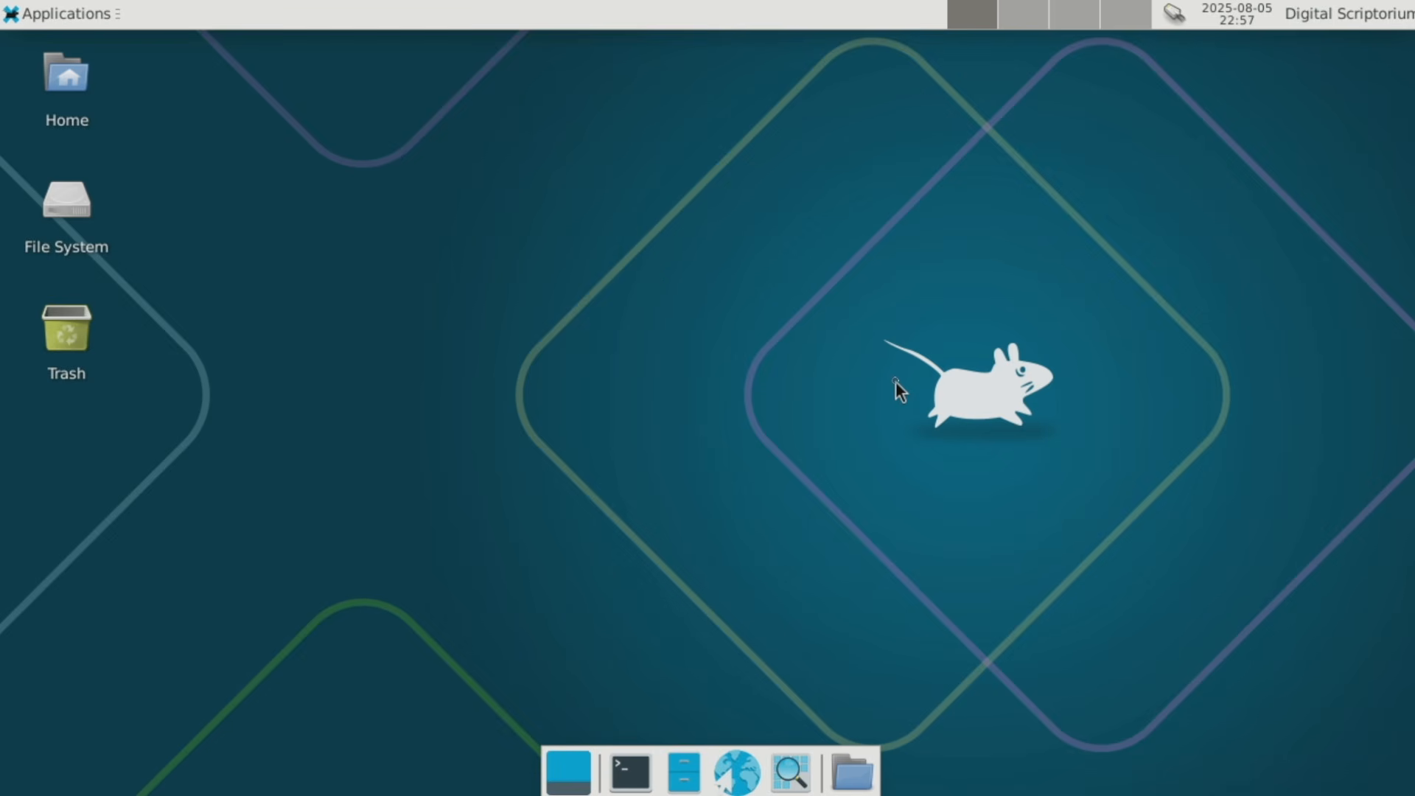
- Open a terminal window and close it again, and view the home folder in a maximized file manager window
left_click(640, 778)
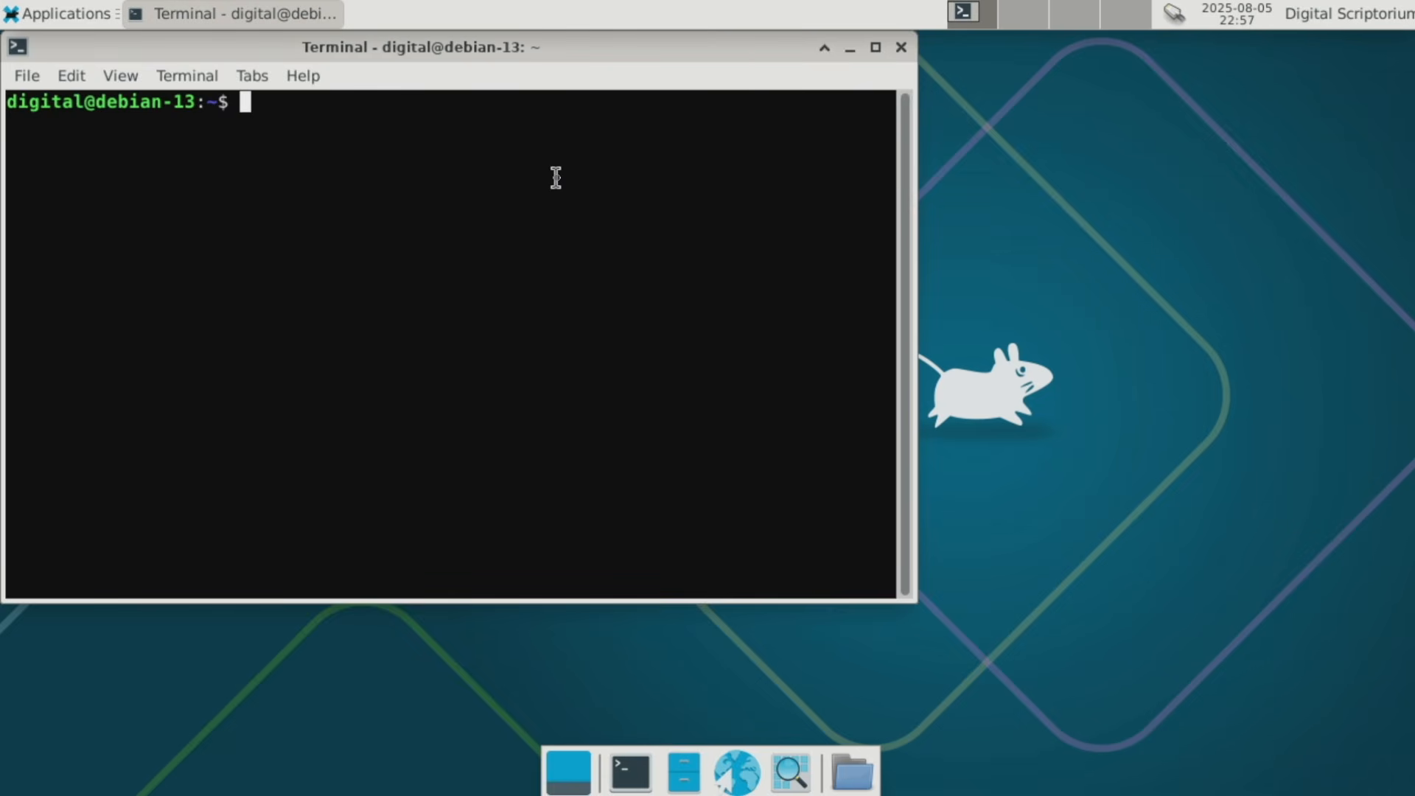
left_click(901, 47)
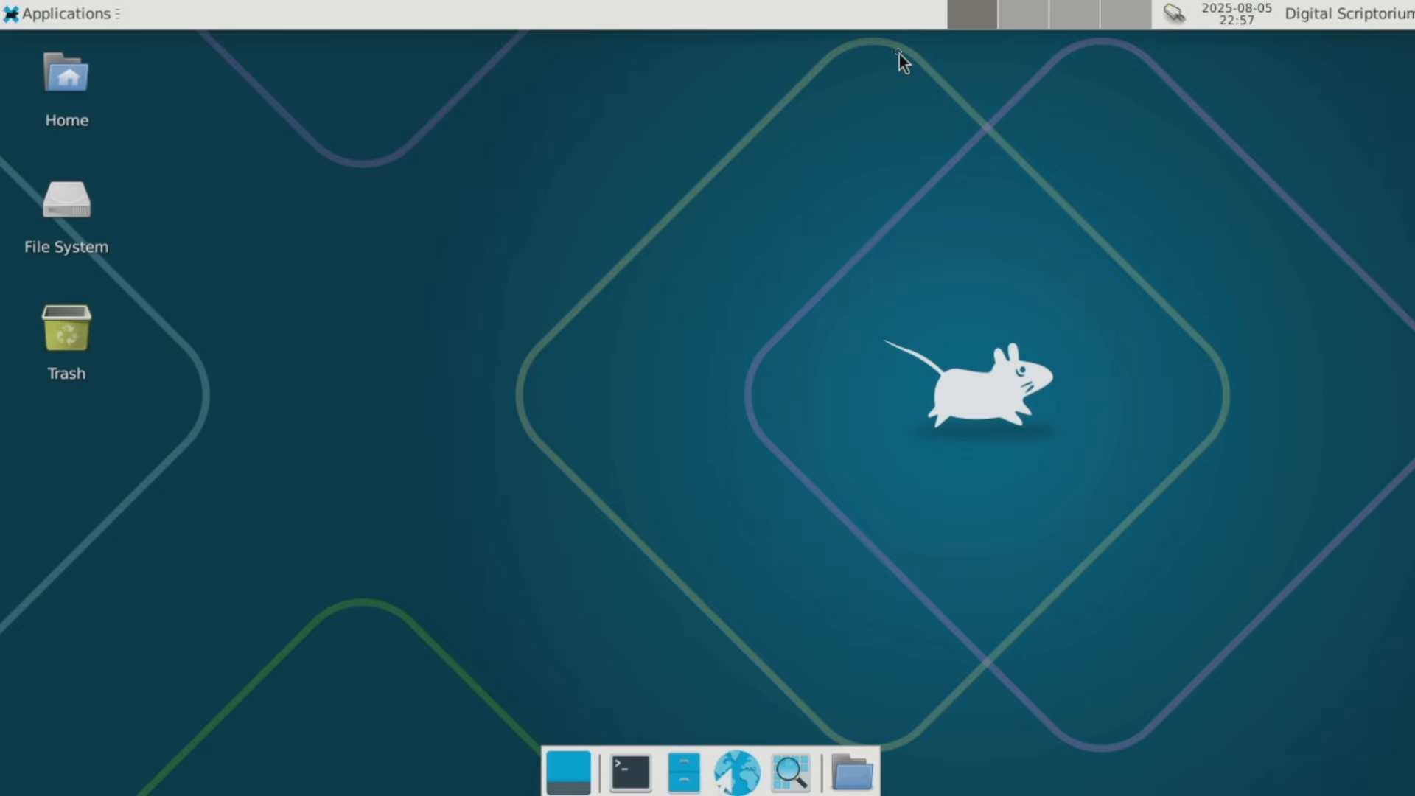
left_click(689, 772)
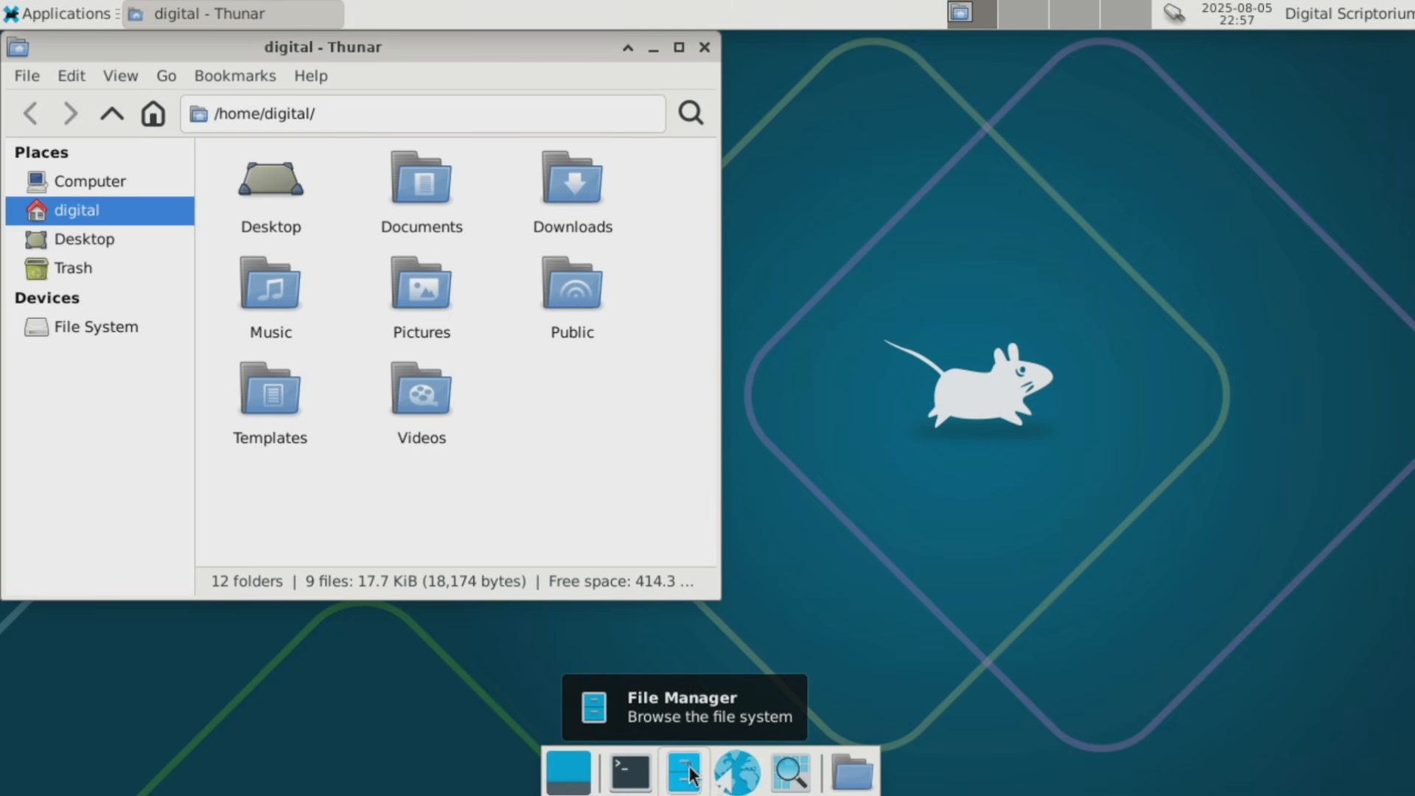
left_click(678, 47)
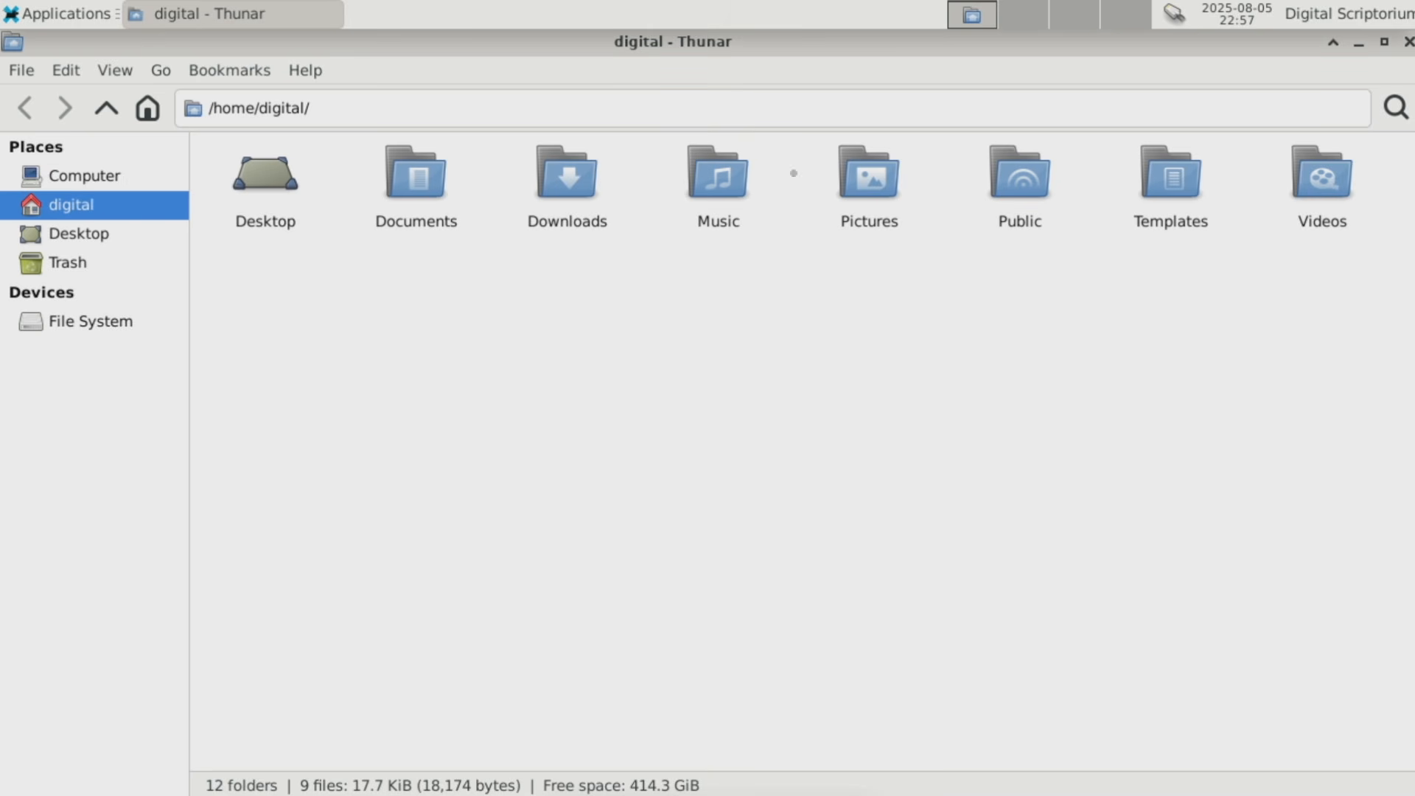
- Browse the file manager's Computer, File System, home, Desktop and Trash locations, and close the file manager
left_click(68, 181)
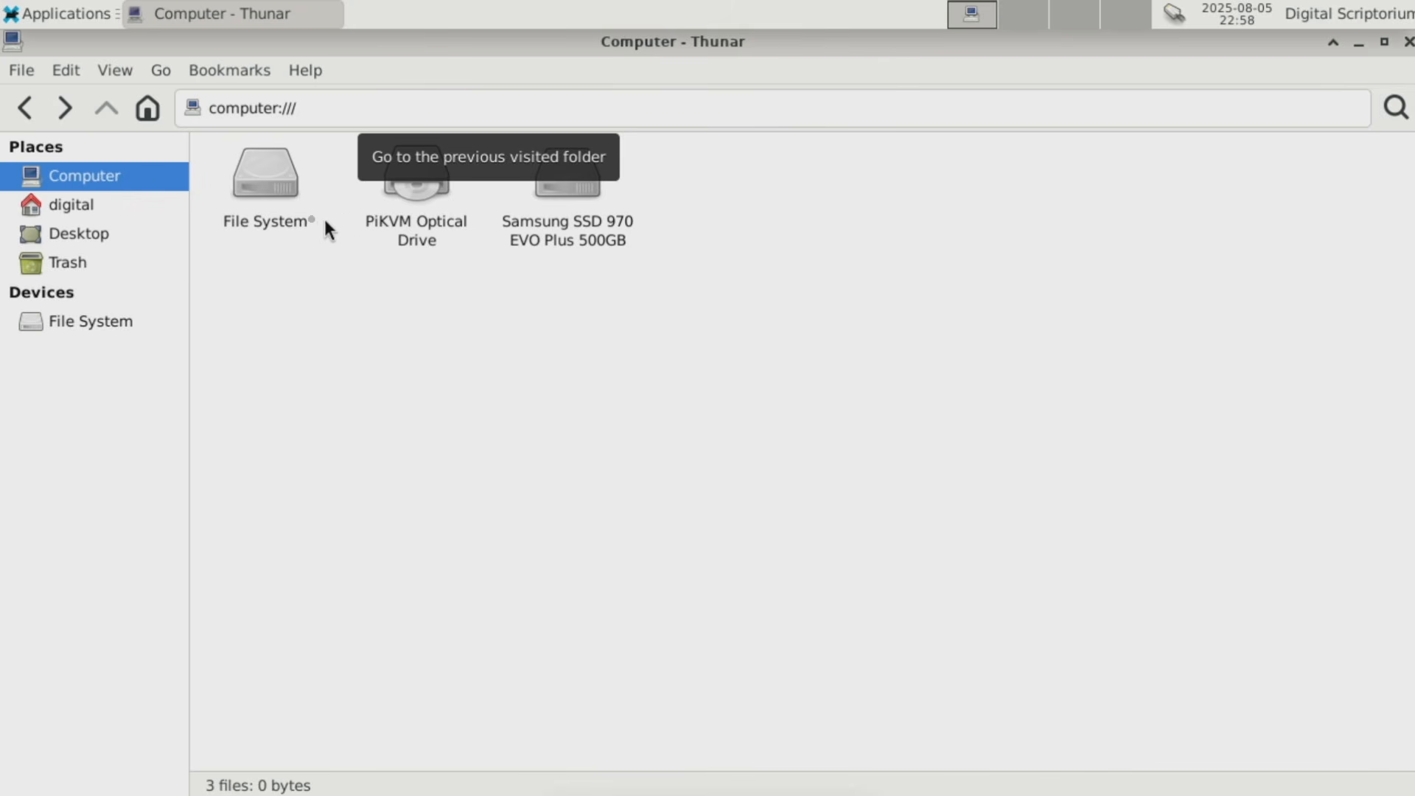
double_click(275, 172)
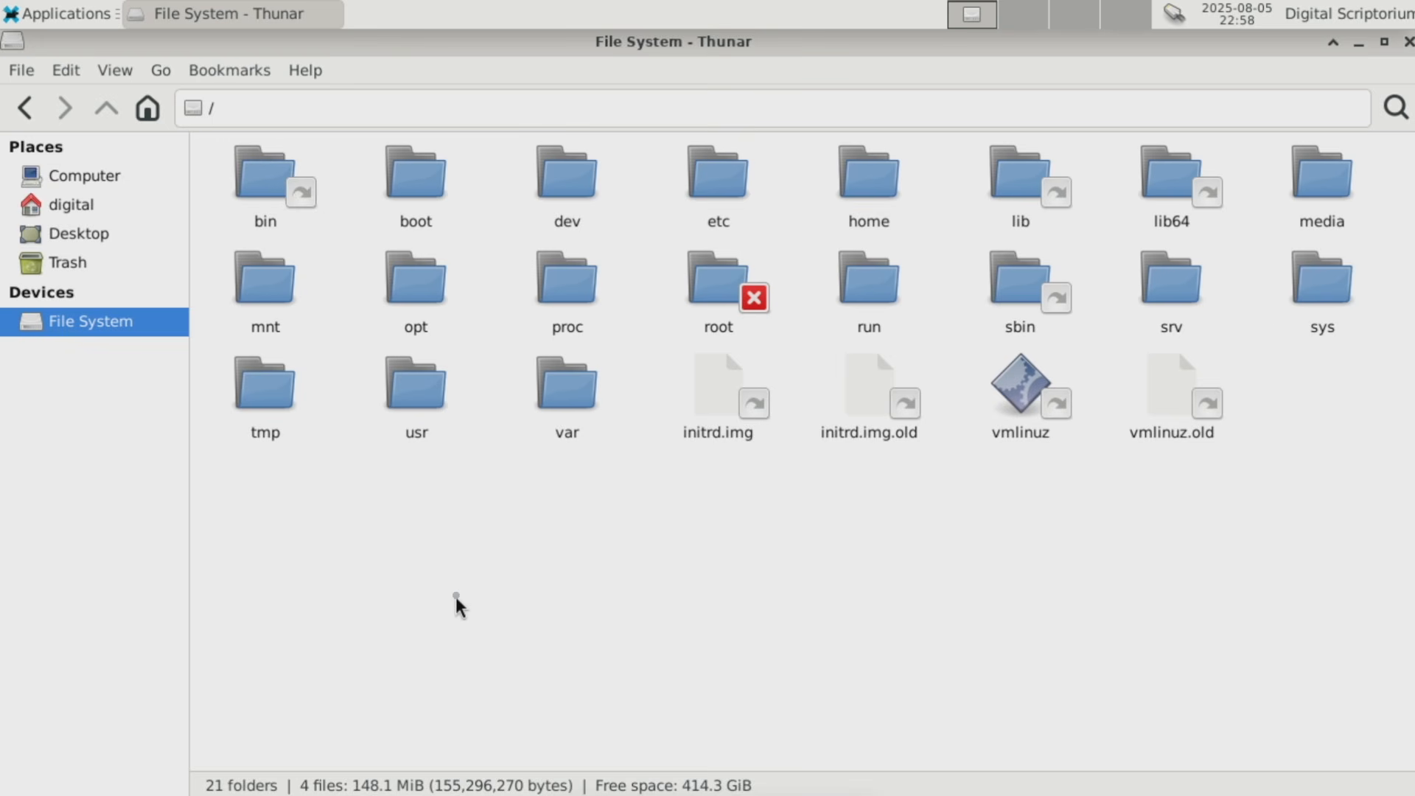
left_click(82, 177)
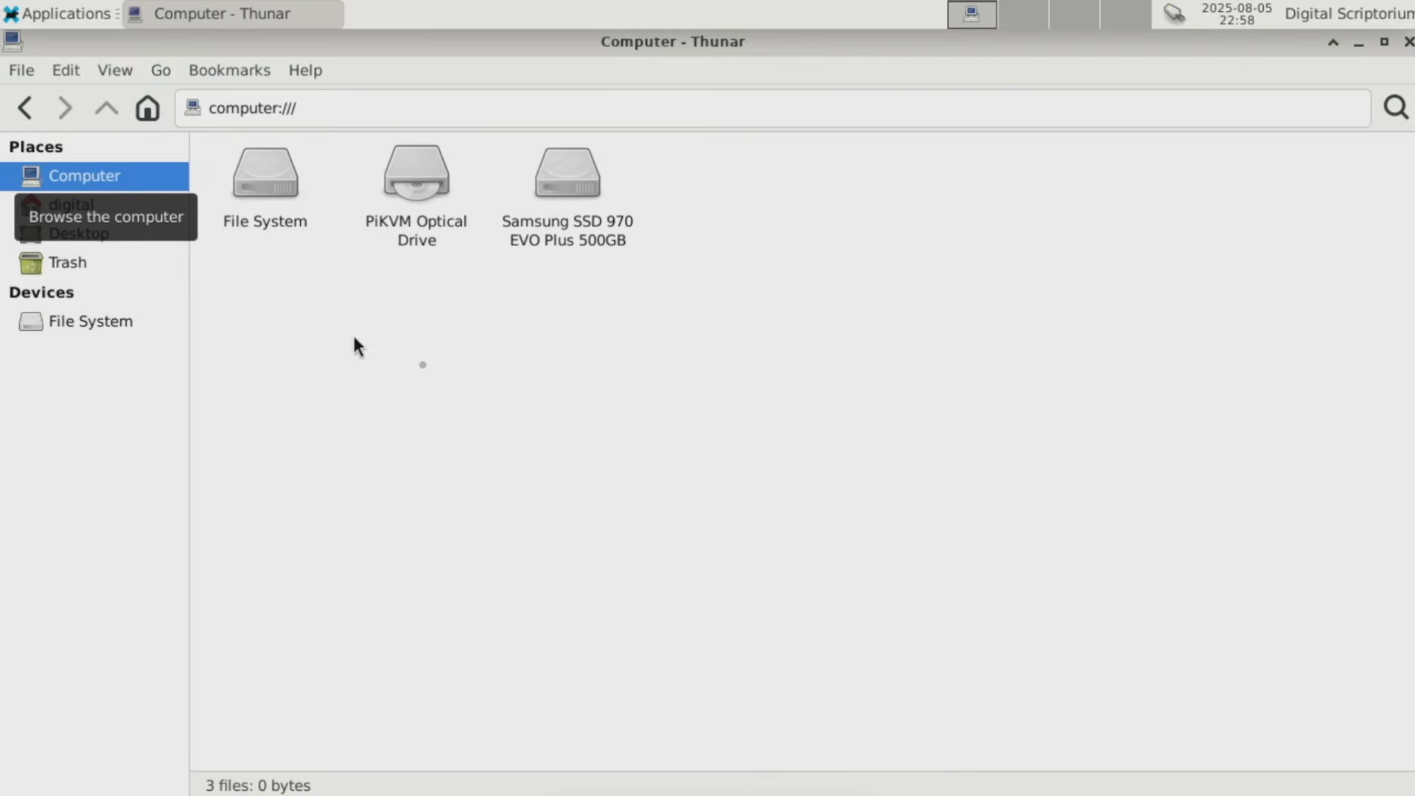
left_click(47, 199)
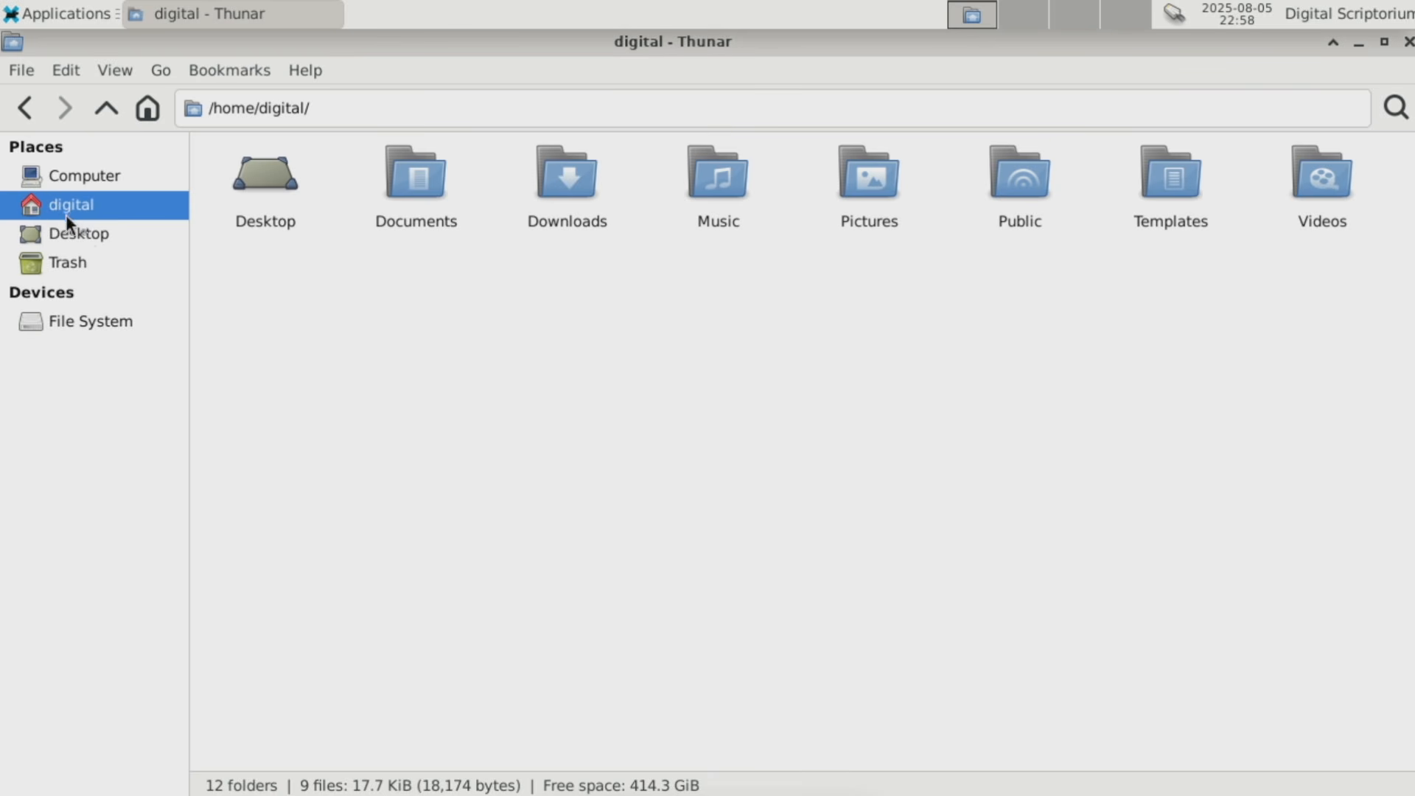
left_click(70, 234)
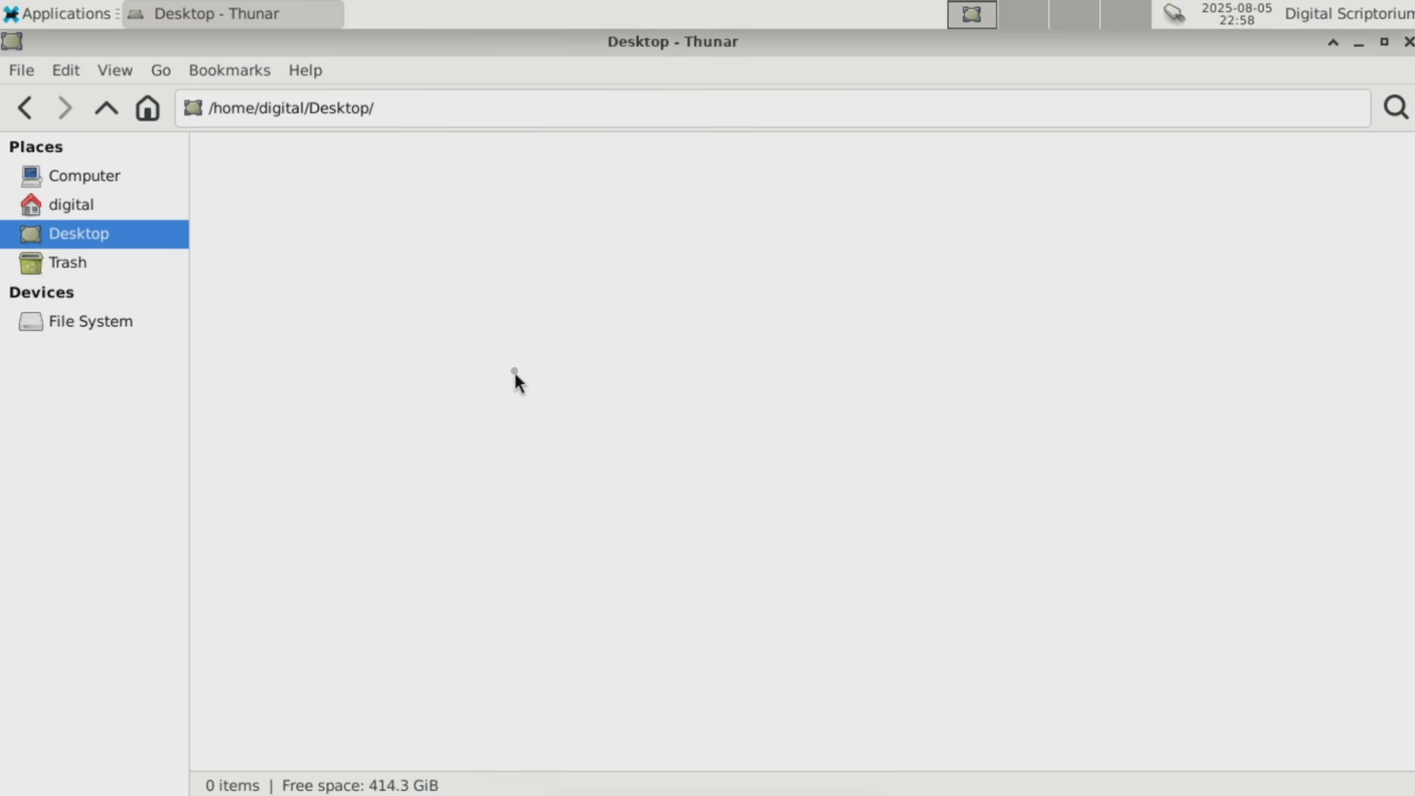
left_click(73, 260)
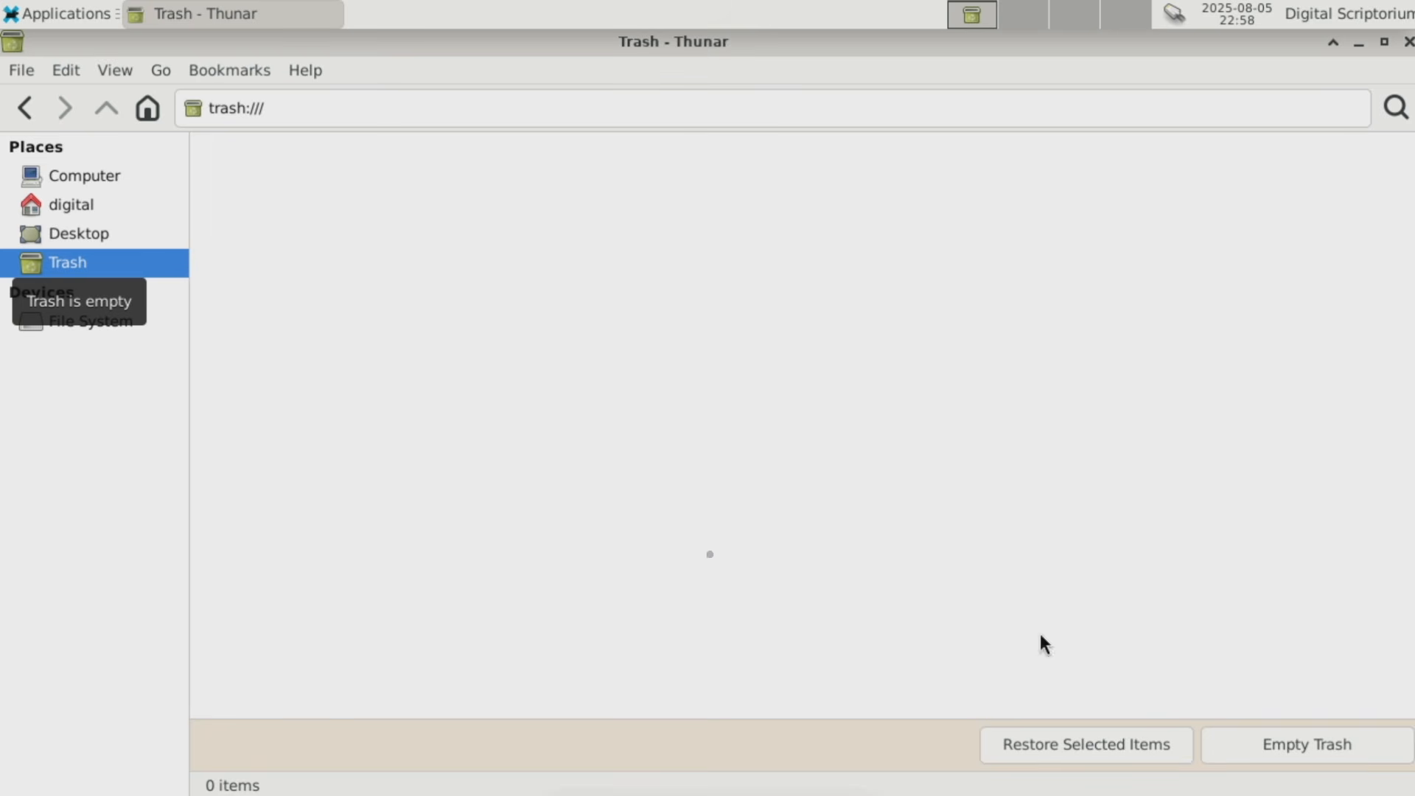
left_click(162, 321)
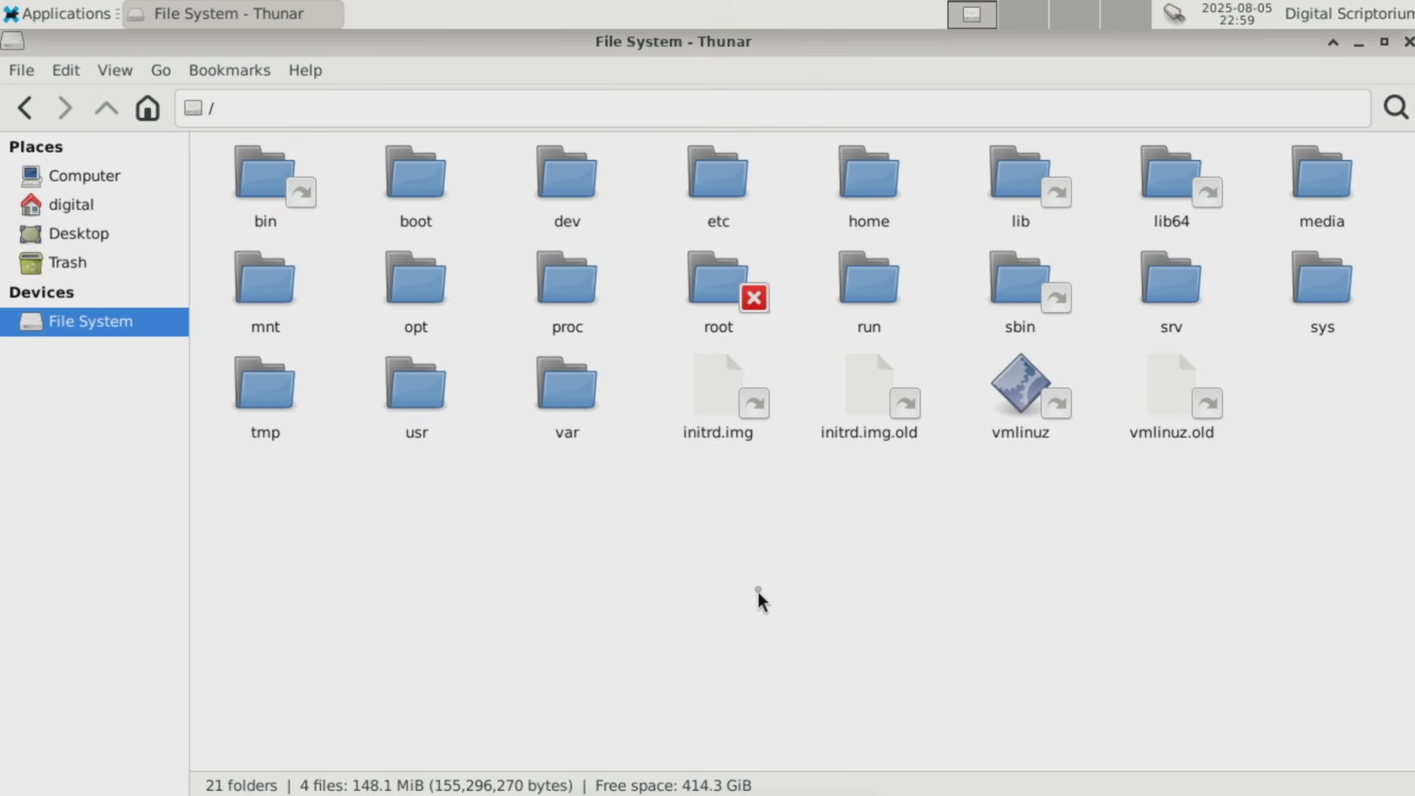
mouse_move(781, 788)
left_click(1408, 41)
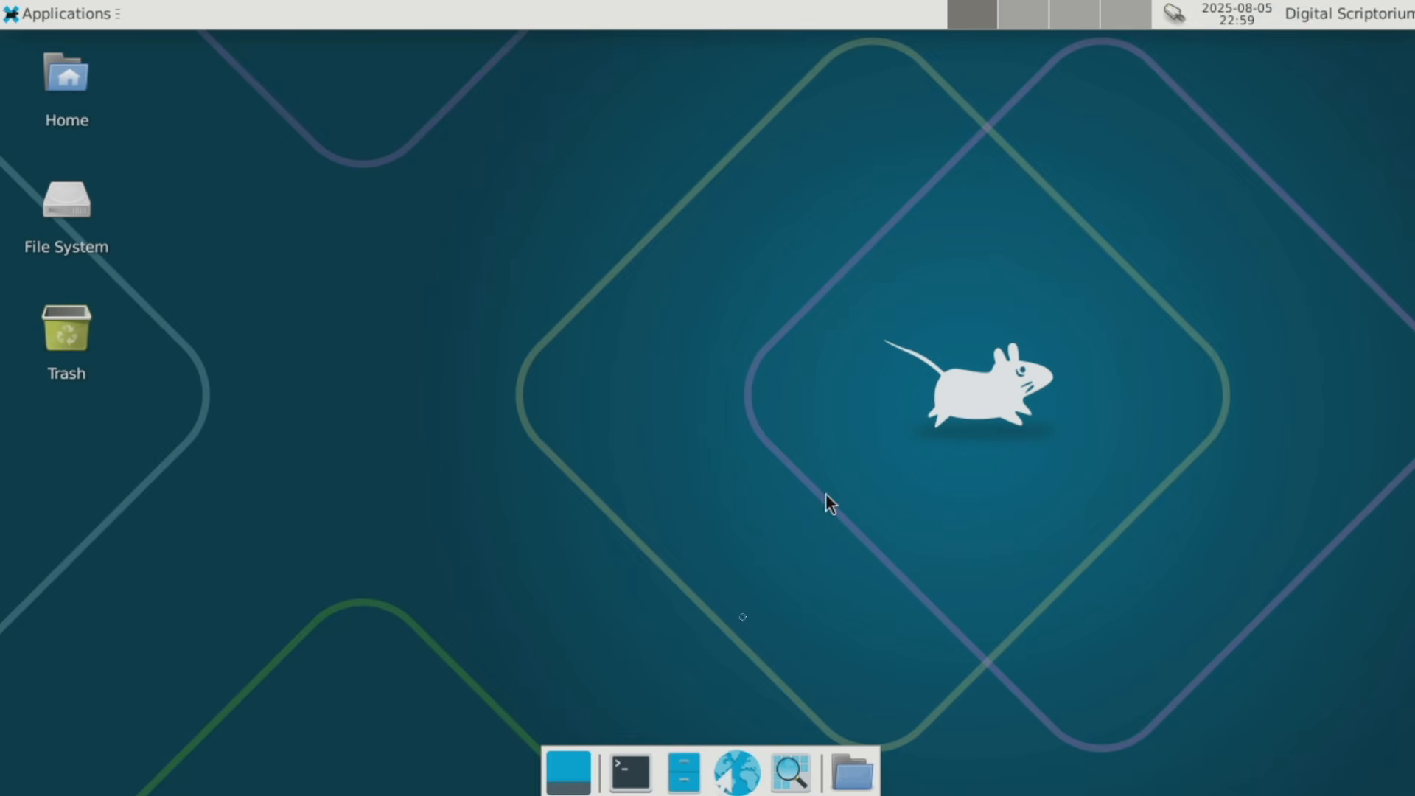
- Open Firefox, complete its welcome setup without importing from a previous browser, skip the optional pages, and close the browser
left_click(740, 777)
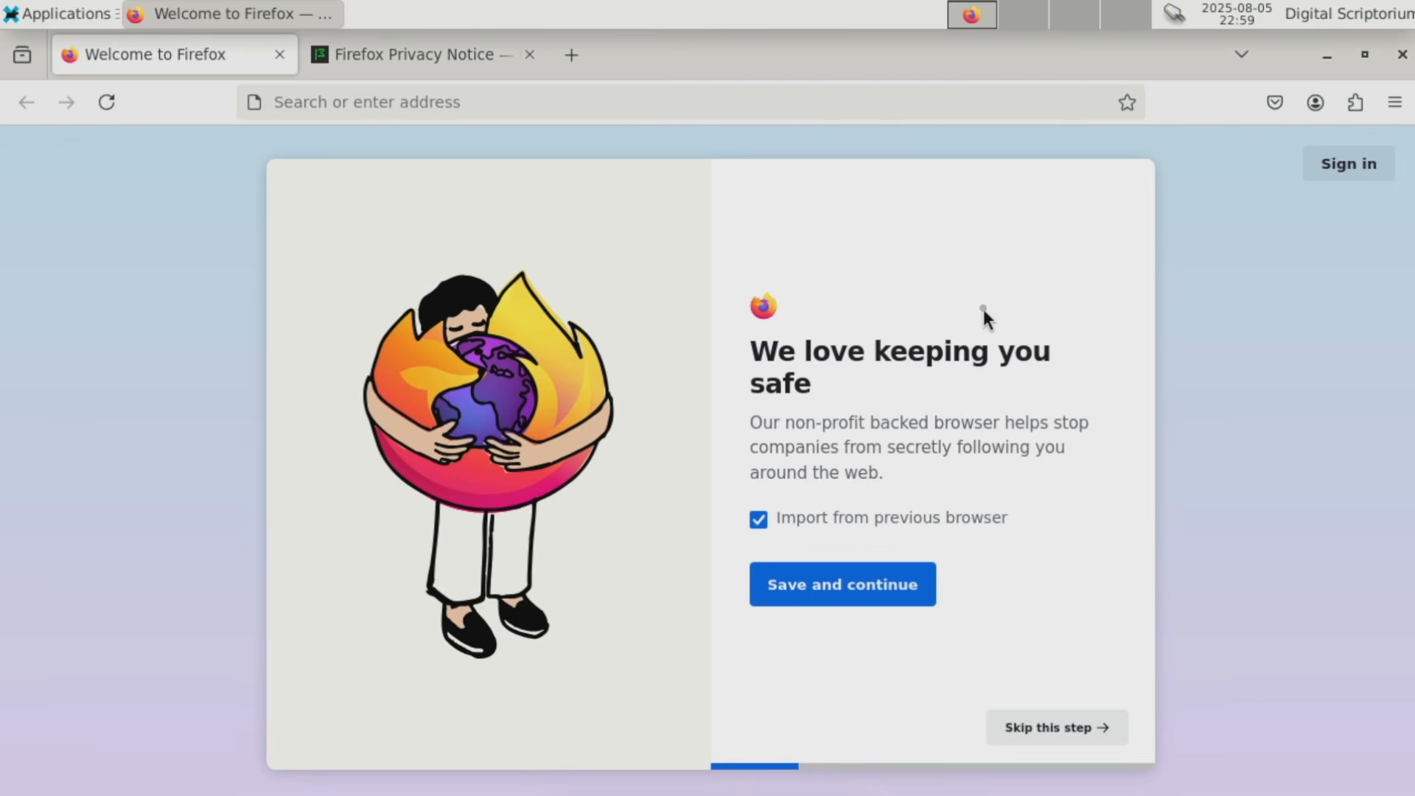
left_click(766, 520)
left_click(843, 582)
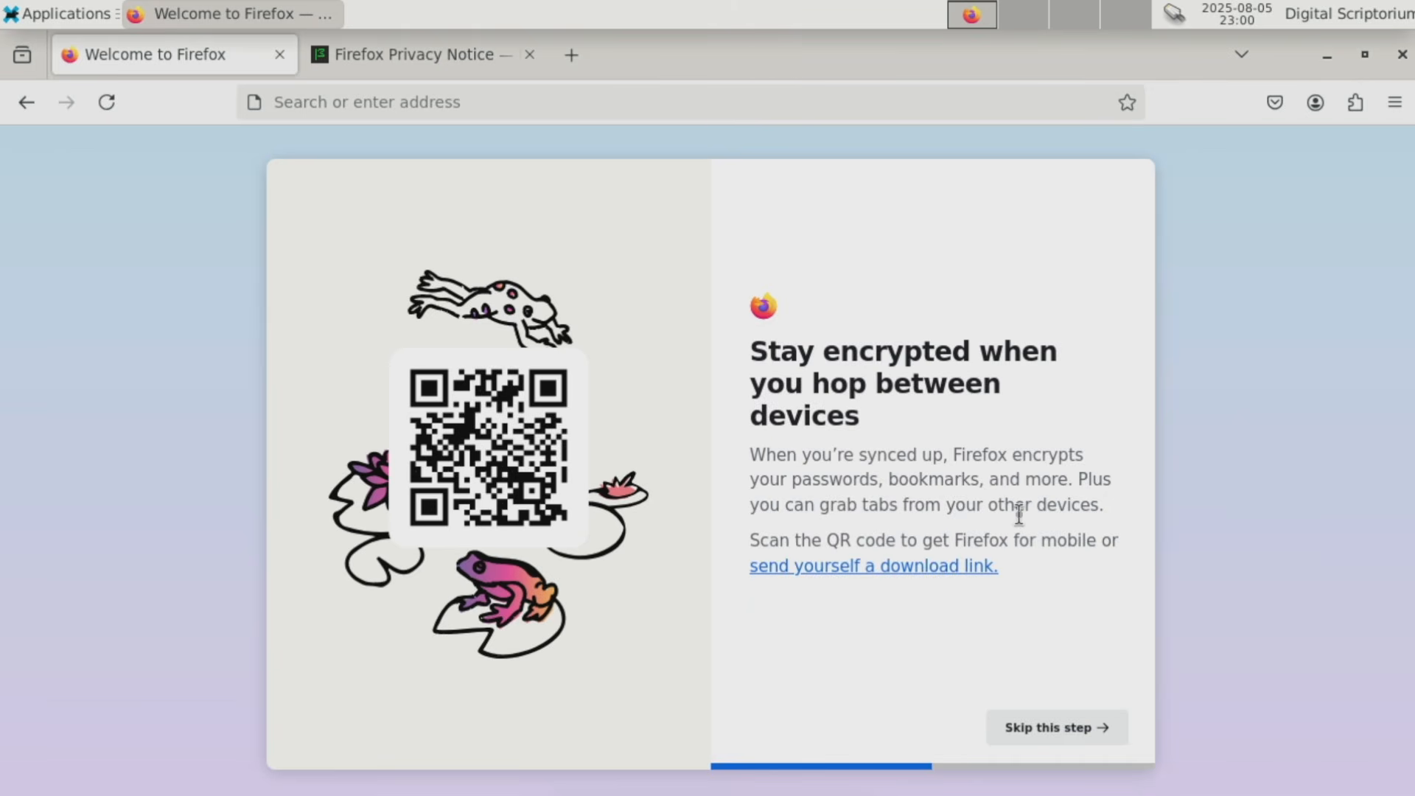
left_click(1063, 730)
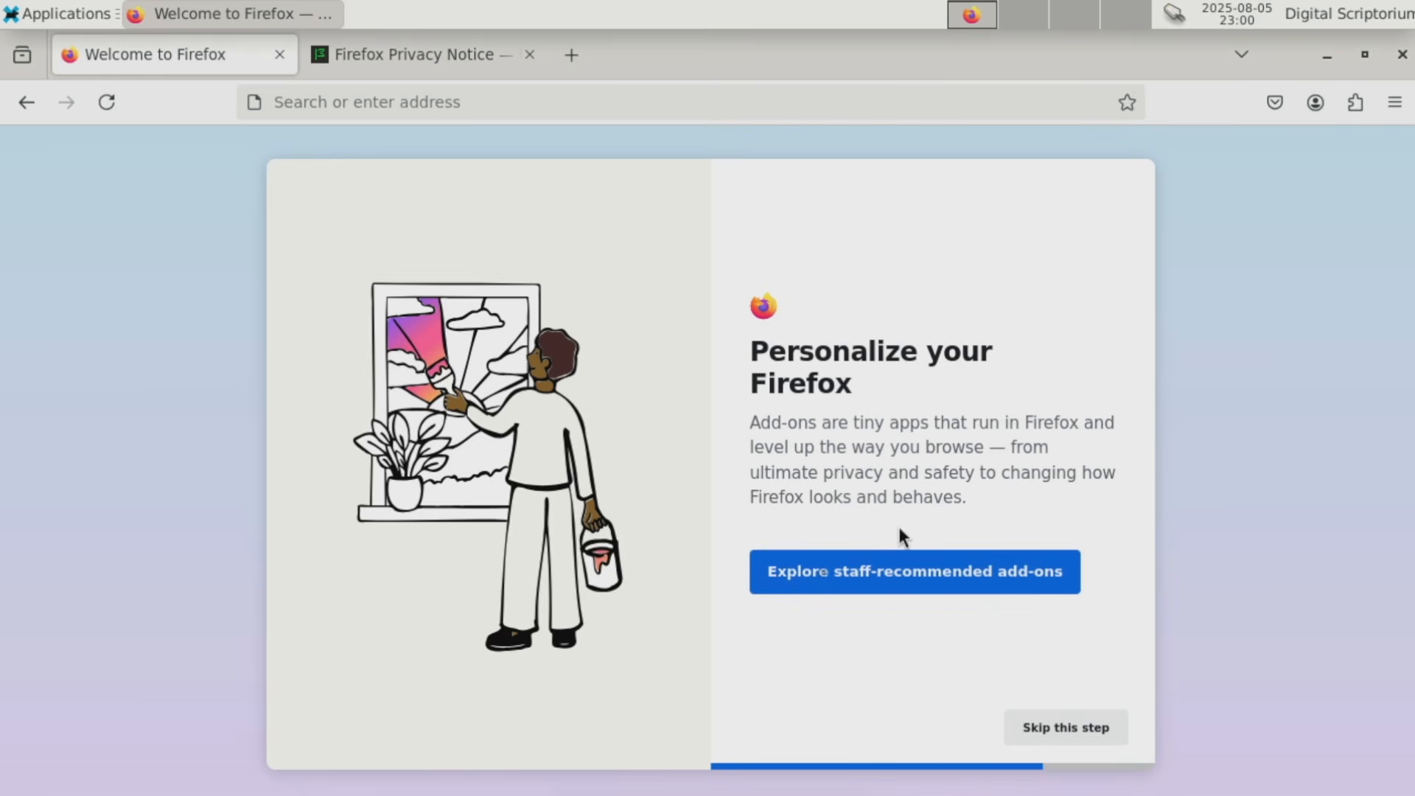
left_click(1077, 737)
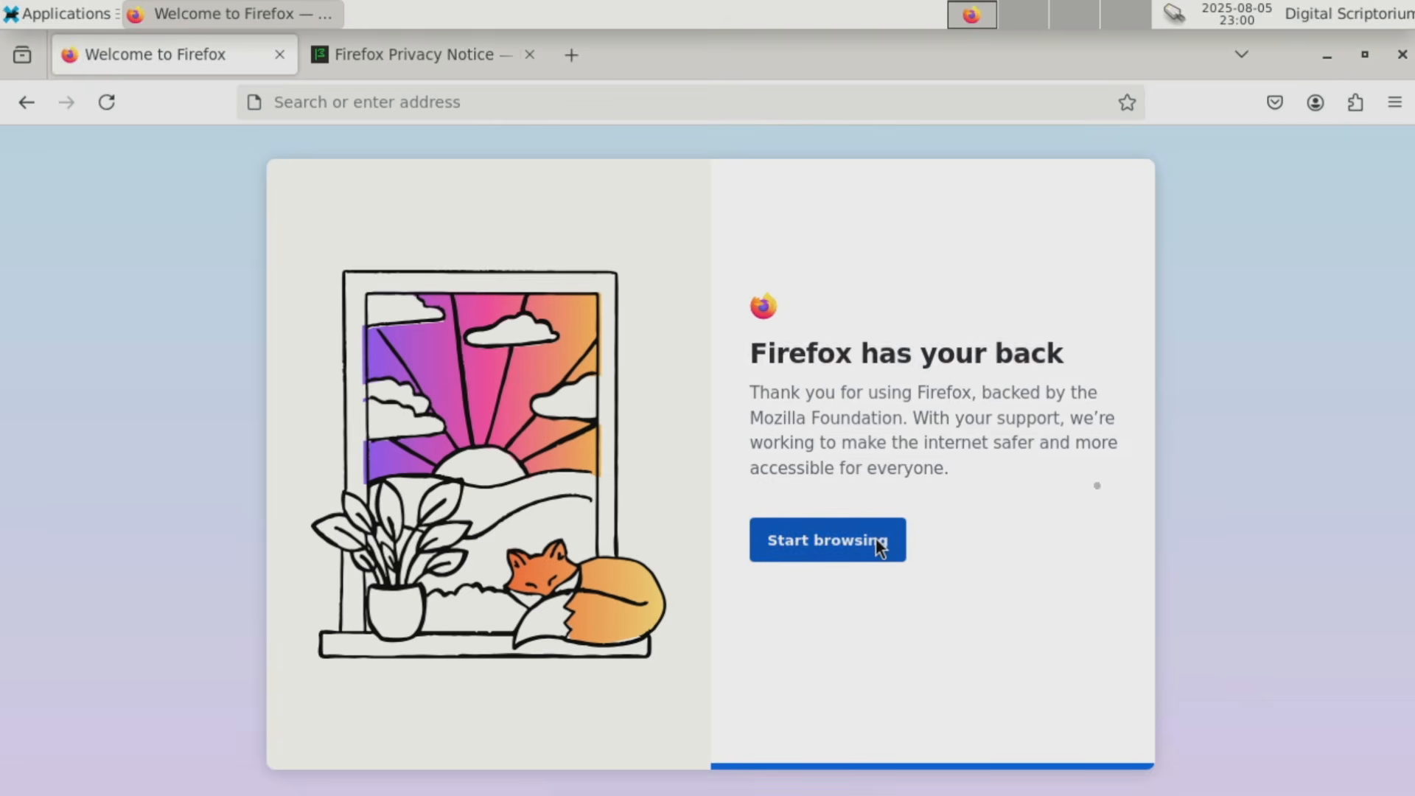
left_click(881, 541)
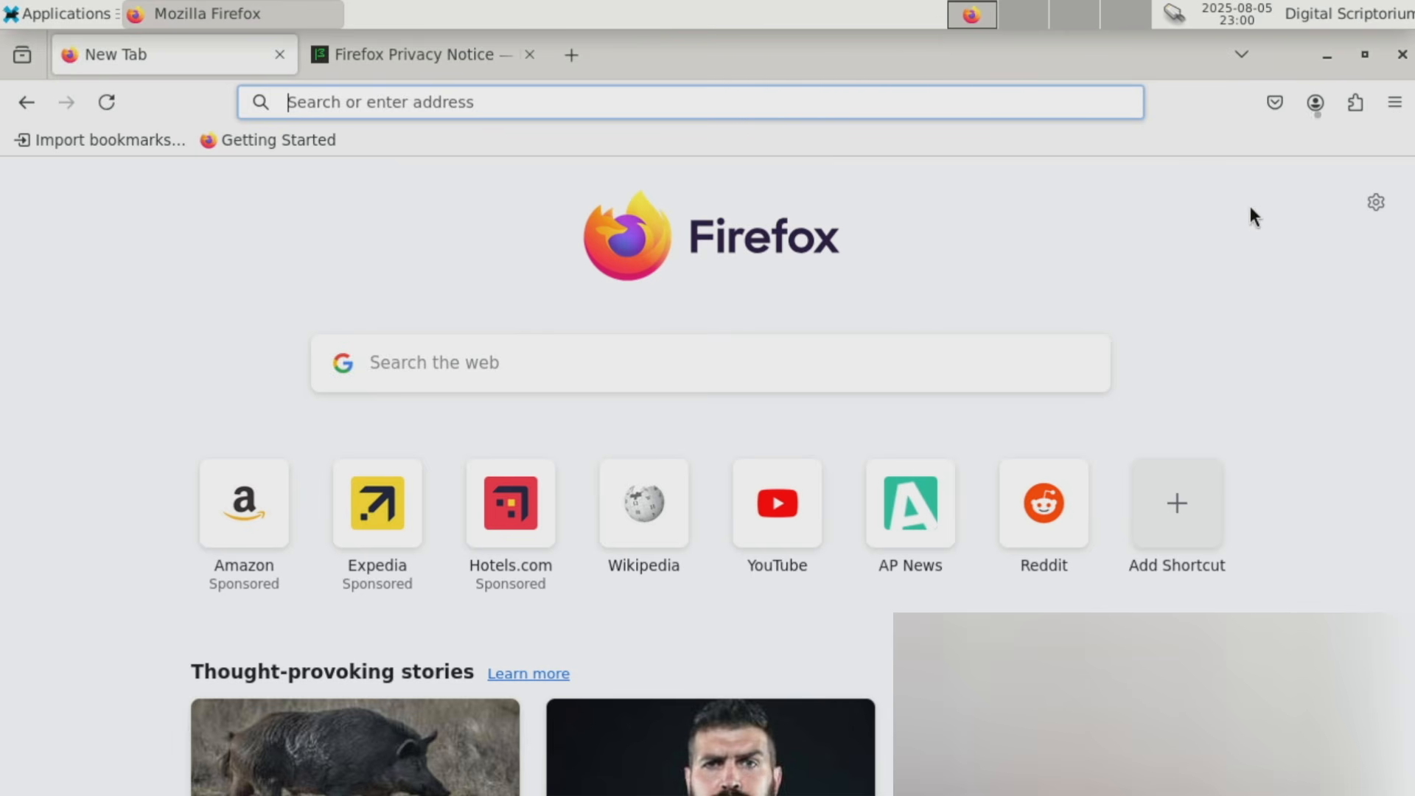
left_click(1402, 54)
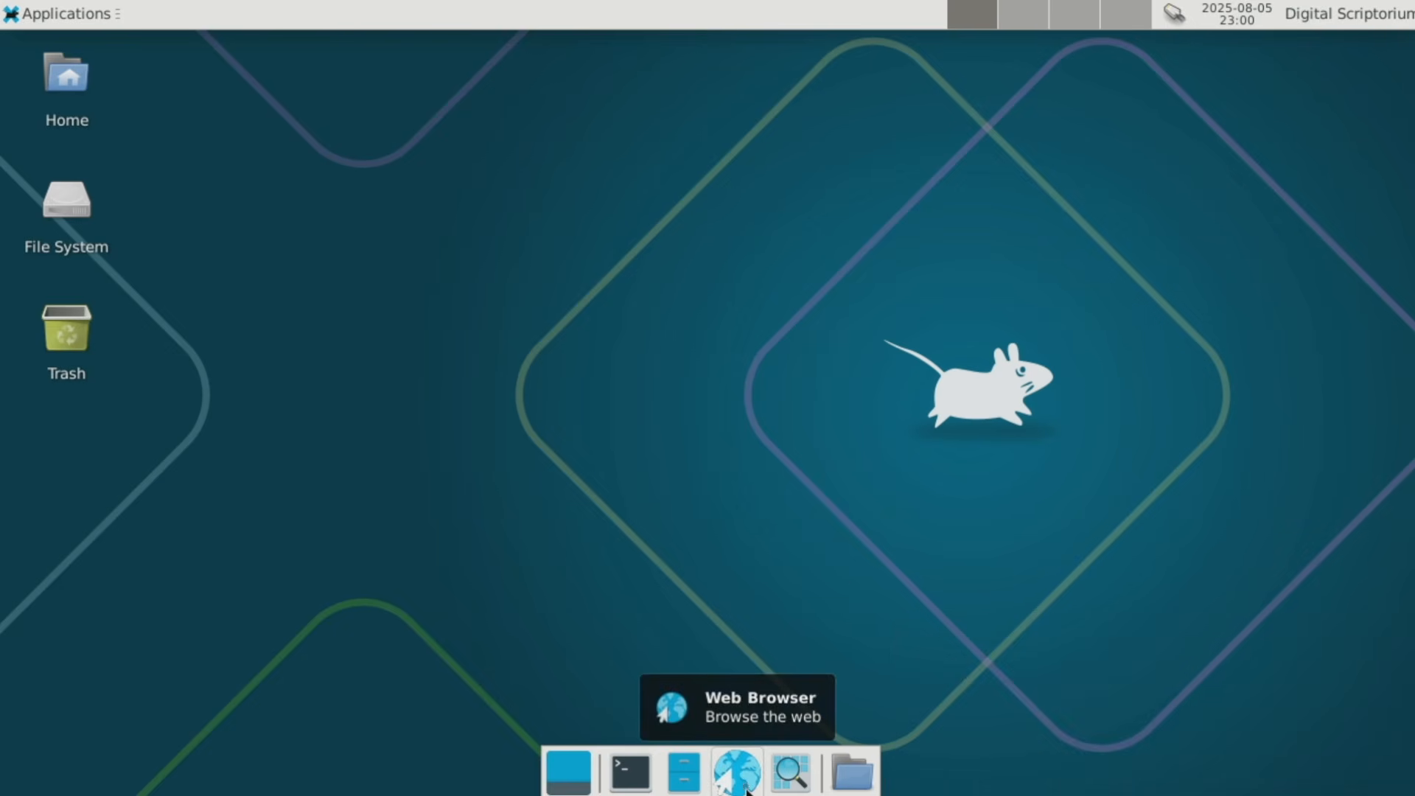
- Look through the installed programs in the Application Finder, search for "term", and close the finder
left_click(792, 777)
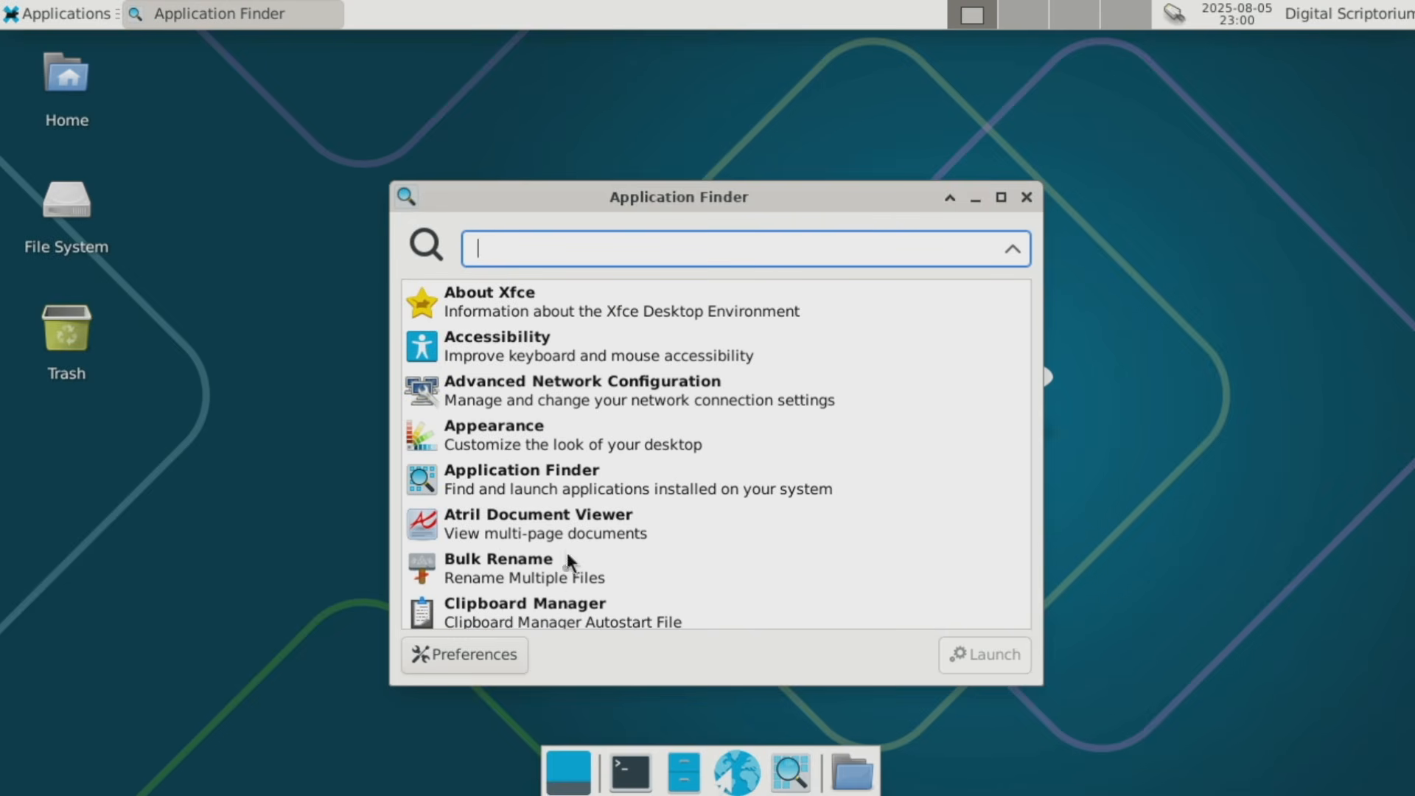
scroll(585, 536, "down", 5)
scroll(585, 536, "down", 12)
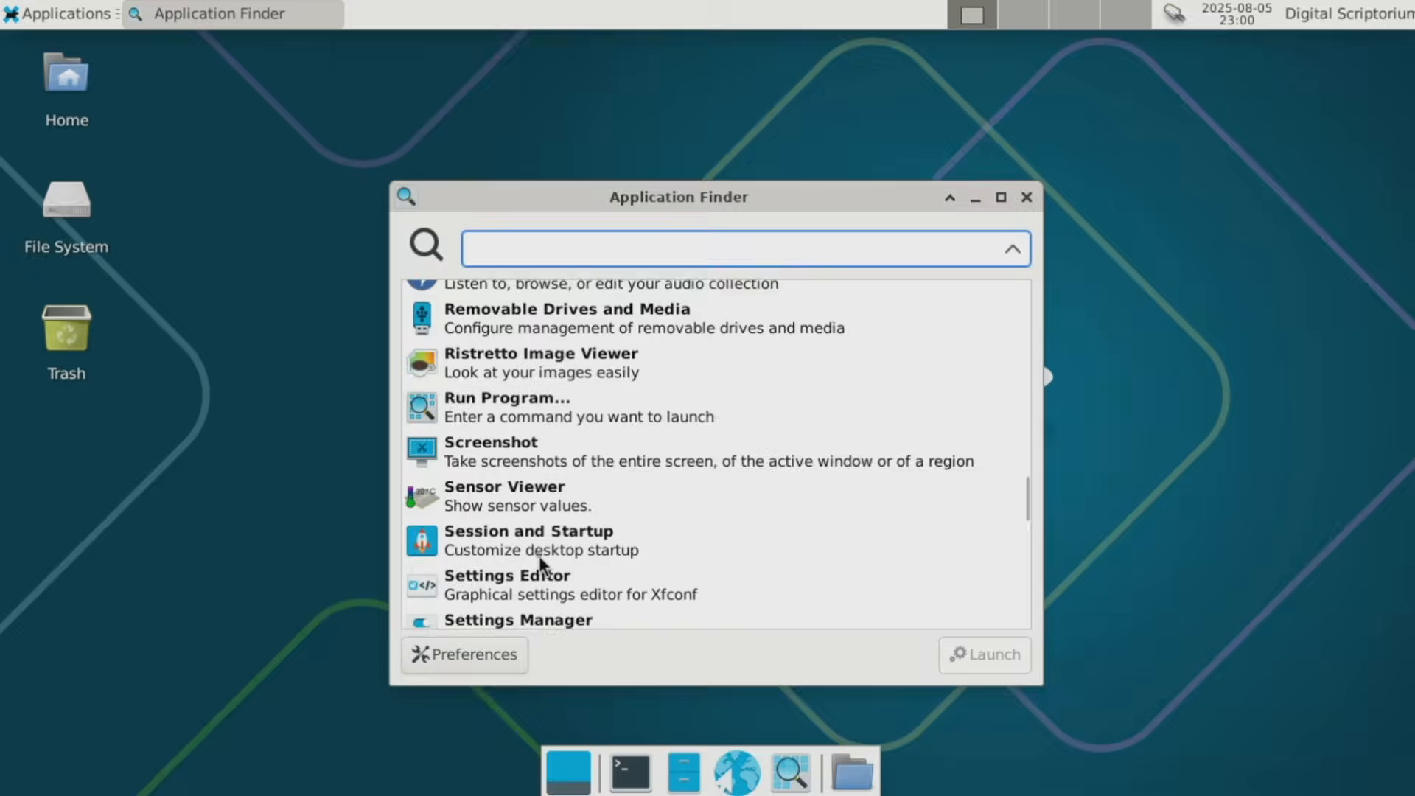
scroll(553, 537, "up", 5)
scroll(557, 537, "up", 5)
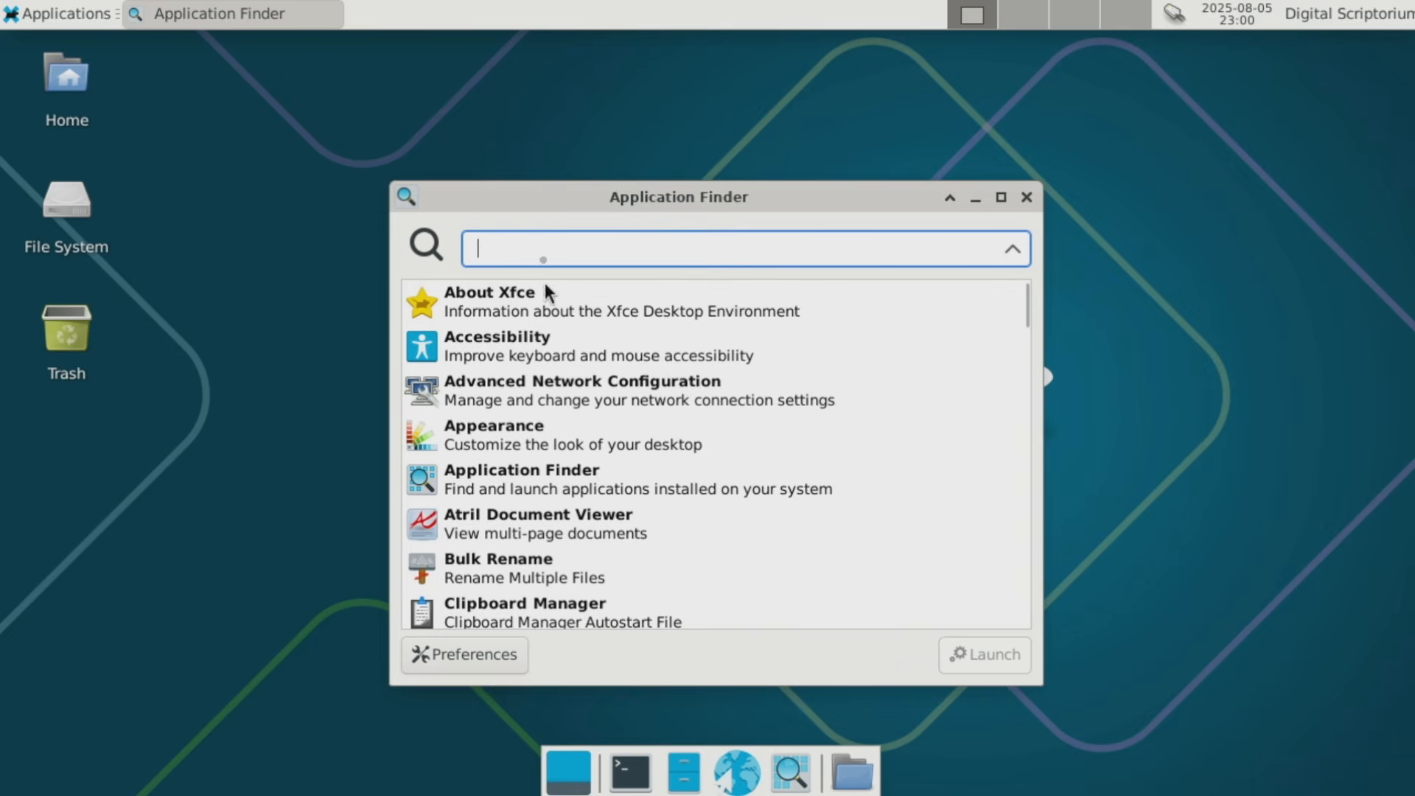
left_click(544, 253)
type("term")
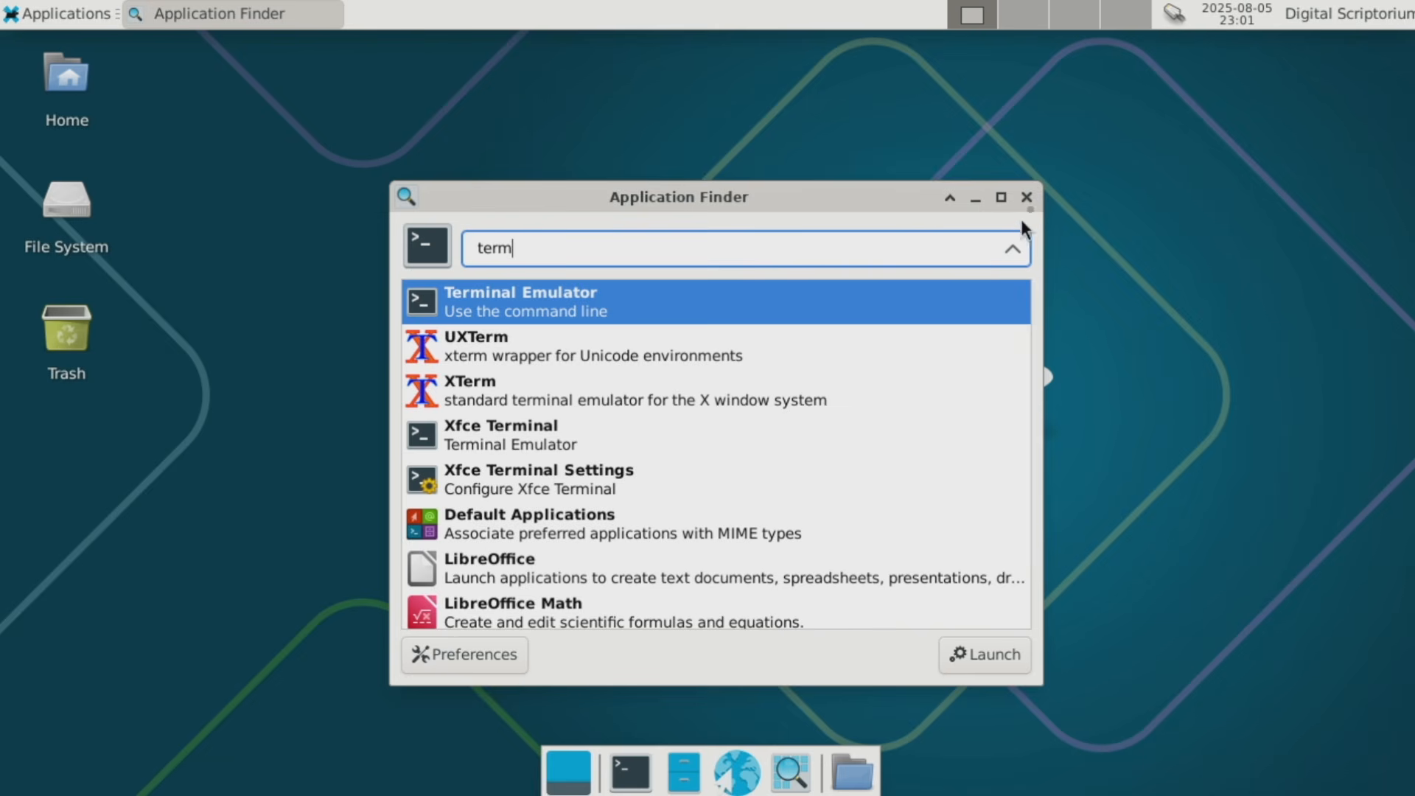
left_click(1025, 198)
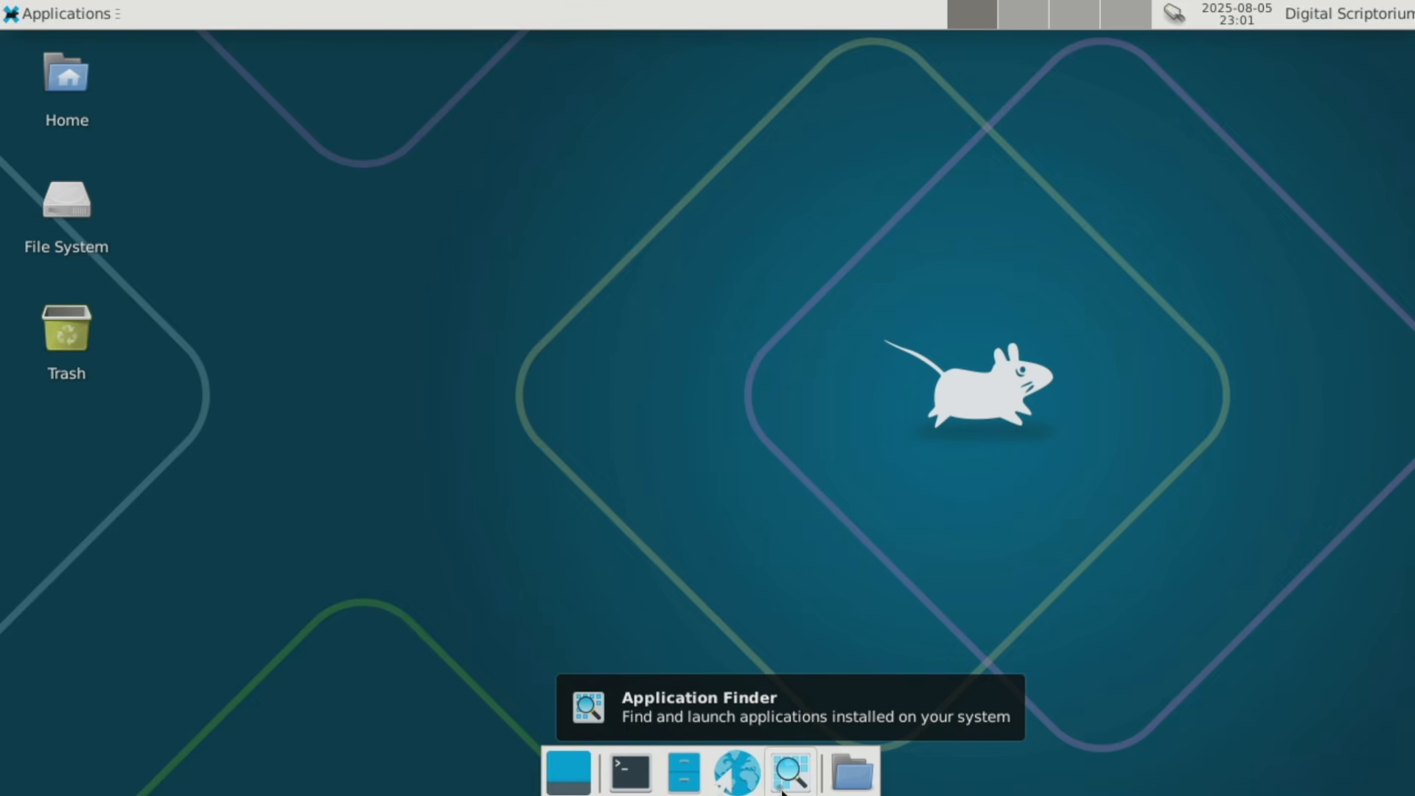
- Look through the home folder's quick-access list of subfolders, and select the File System and Trash desktop icons in turn
left_click(872, 779)
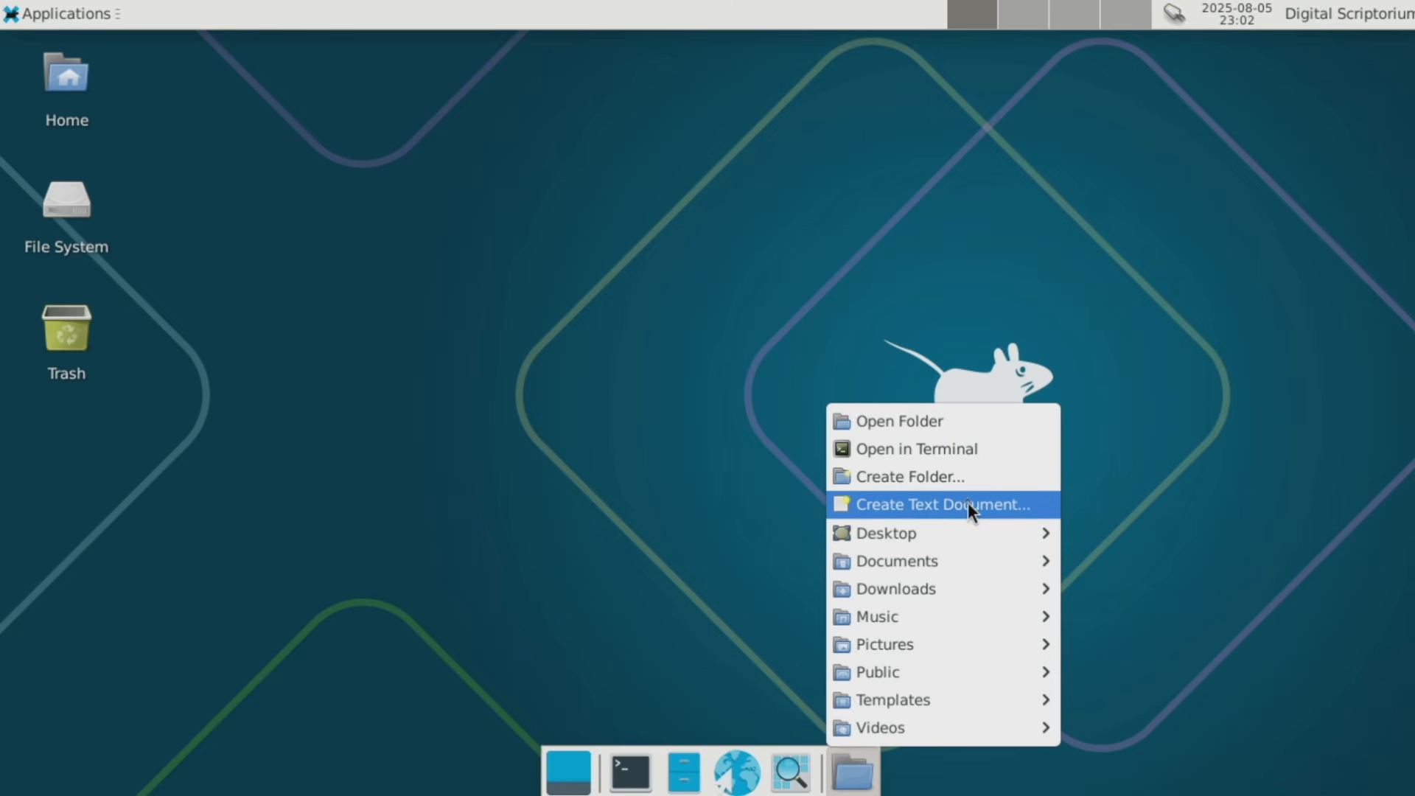
mouse_move(953, 531)
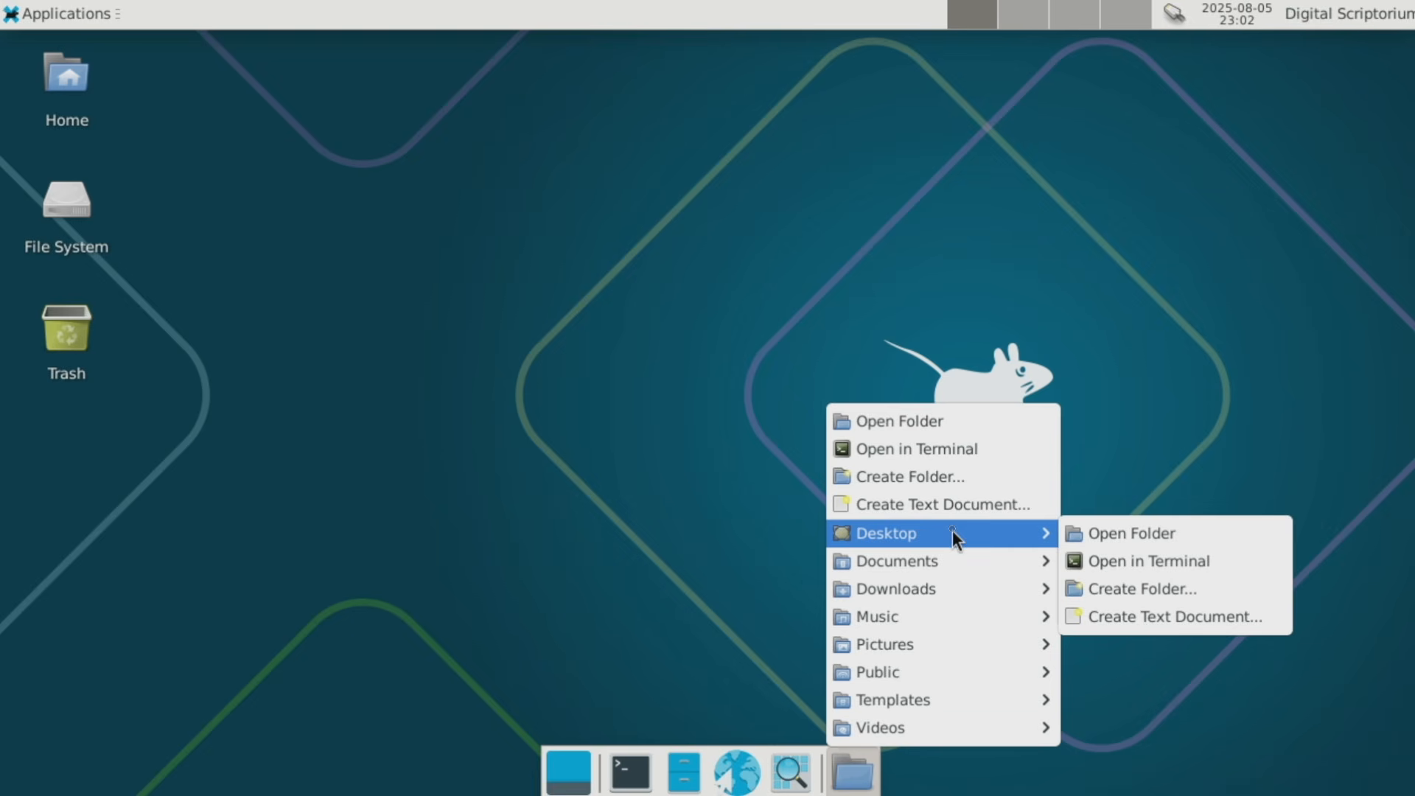
mouse_move(951, 586)
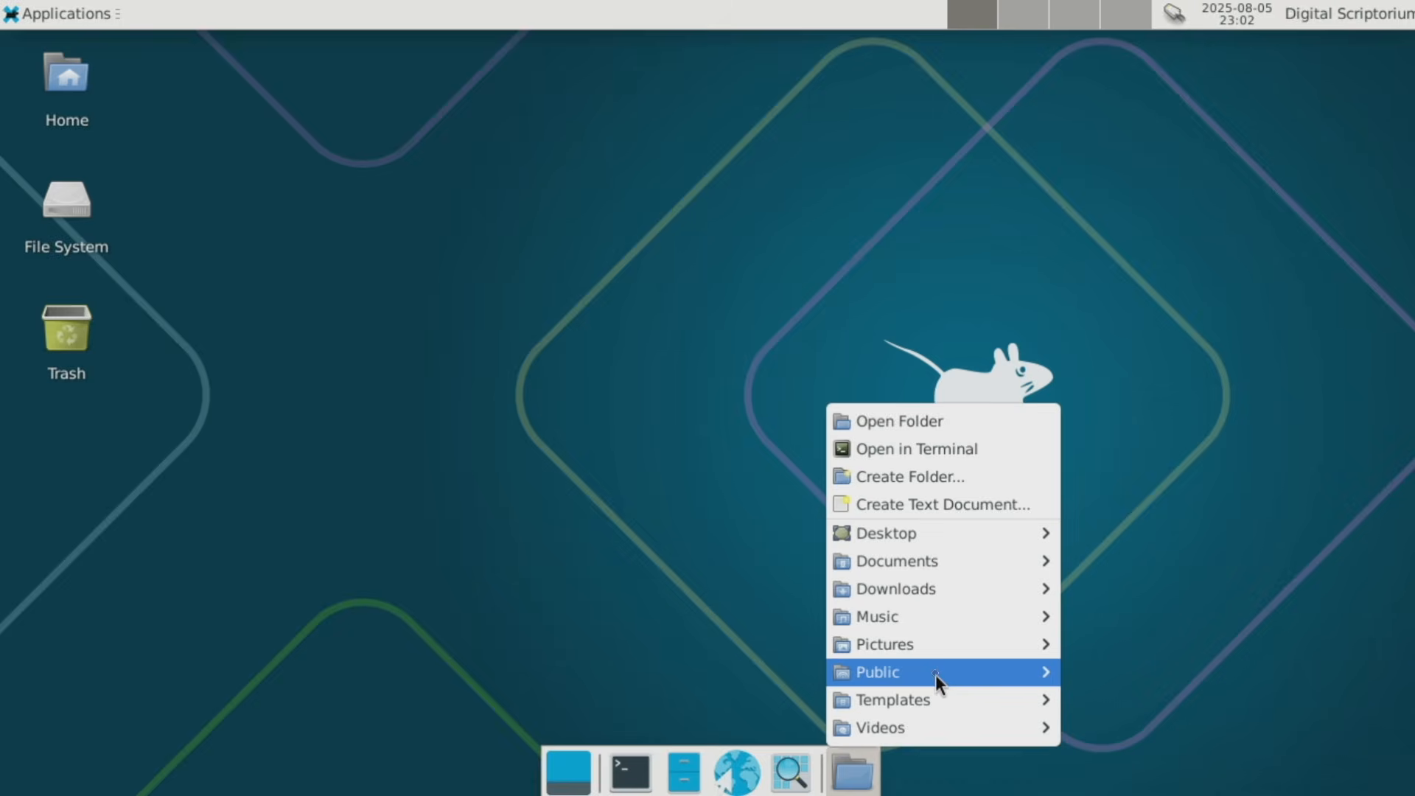
mouse_move(934, 727)
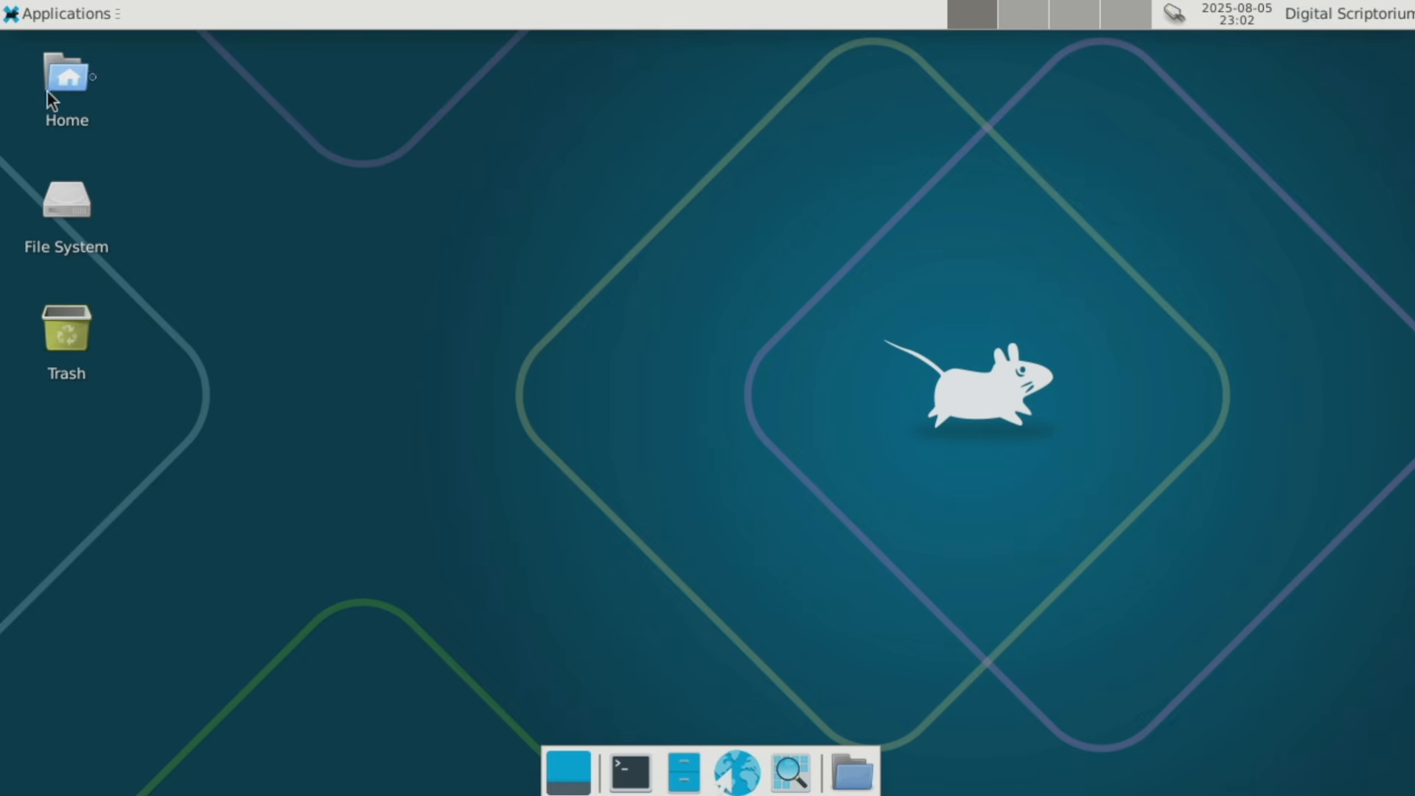
left_click(78, 213)
left_click(65, 324)
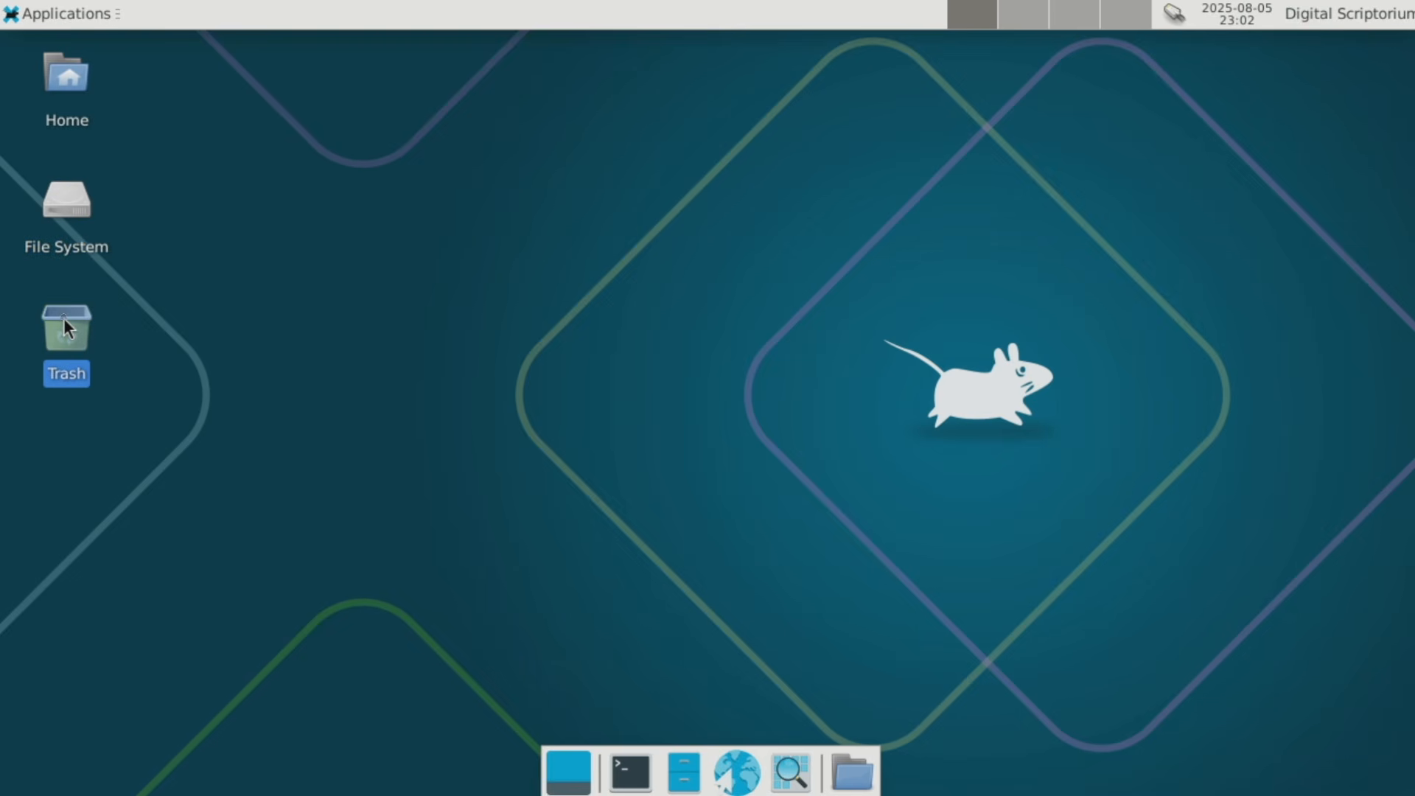
- Review the desktop's context options, including document creation and application categories, and compare them with the main Applications list
right_click(373, 289)
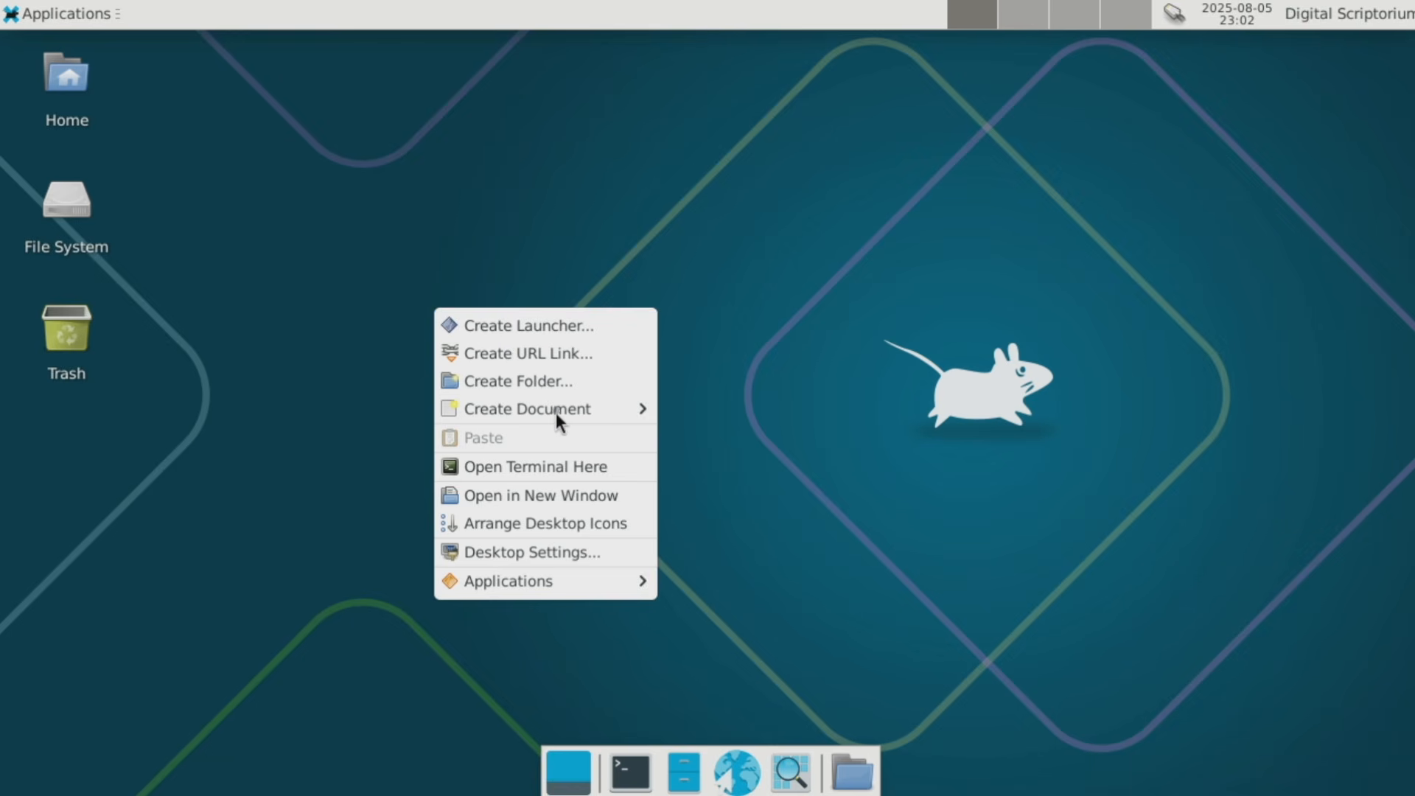
left_click(604, 413)
left_click(536, 589)
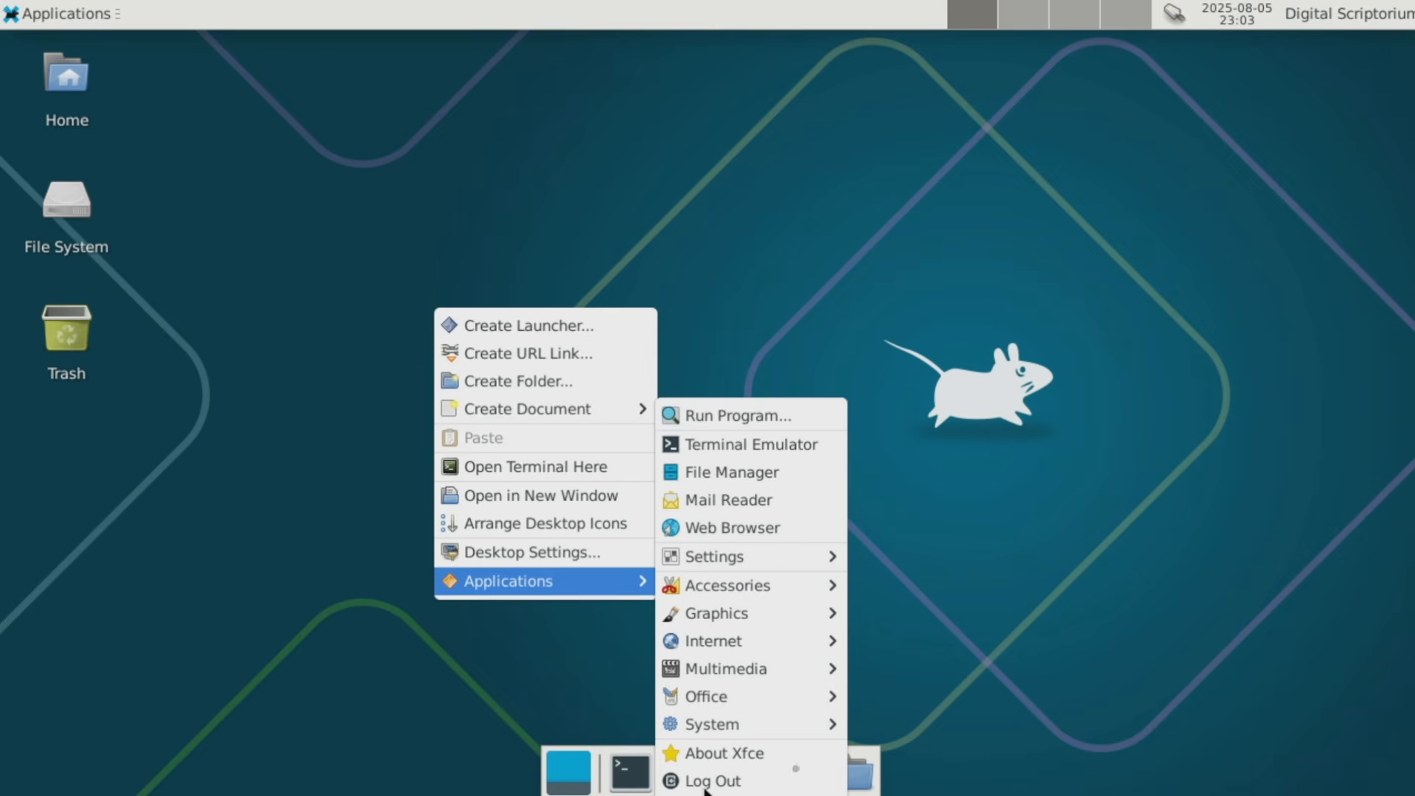
left_click(958, 348)
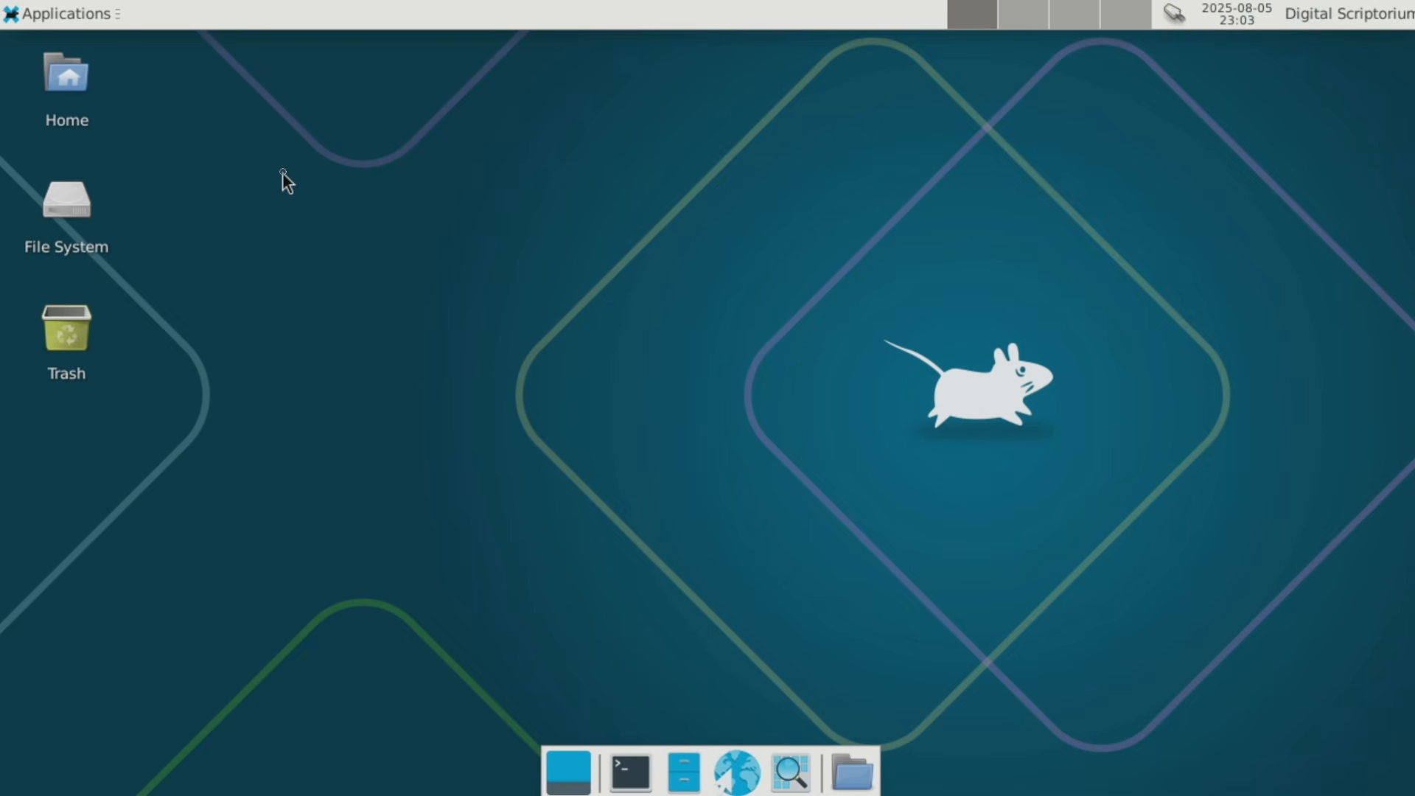
left_click(69, 14)
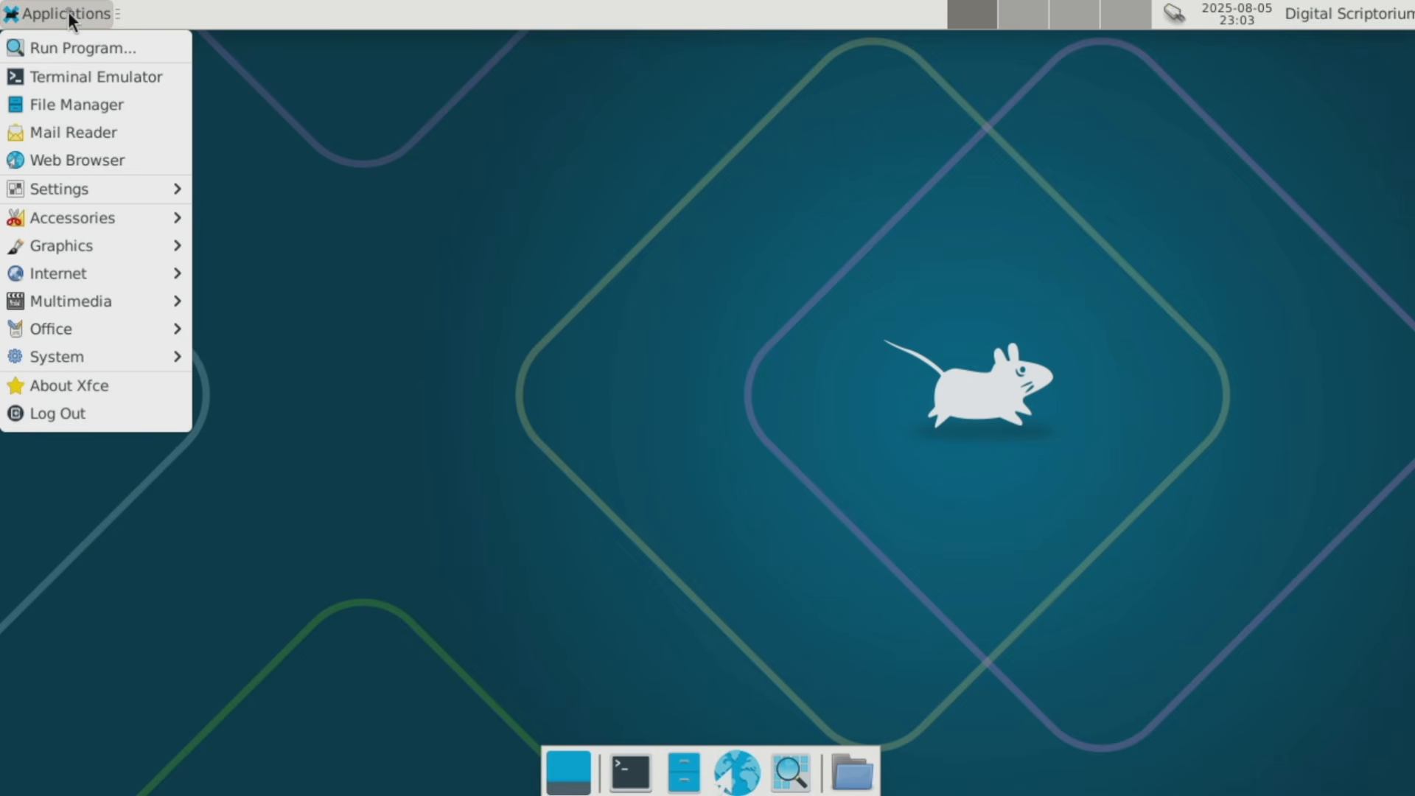
left_click(337, 321)
- Open the Settings Manager from the desktop's list of applications and maximize its window
right_click(338, 321)
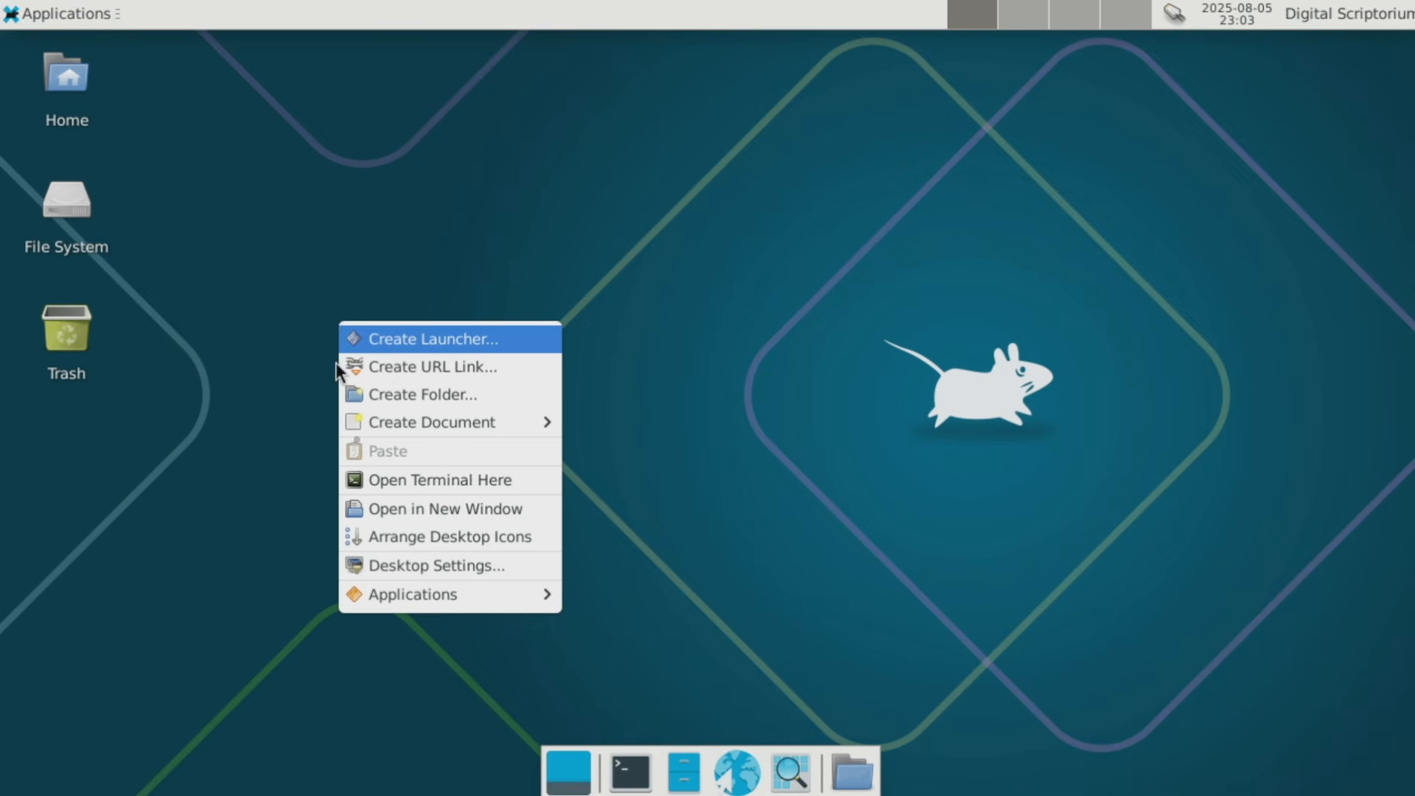
left_click(401, 595)
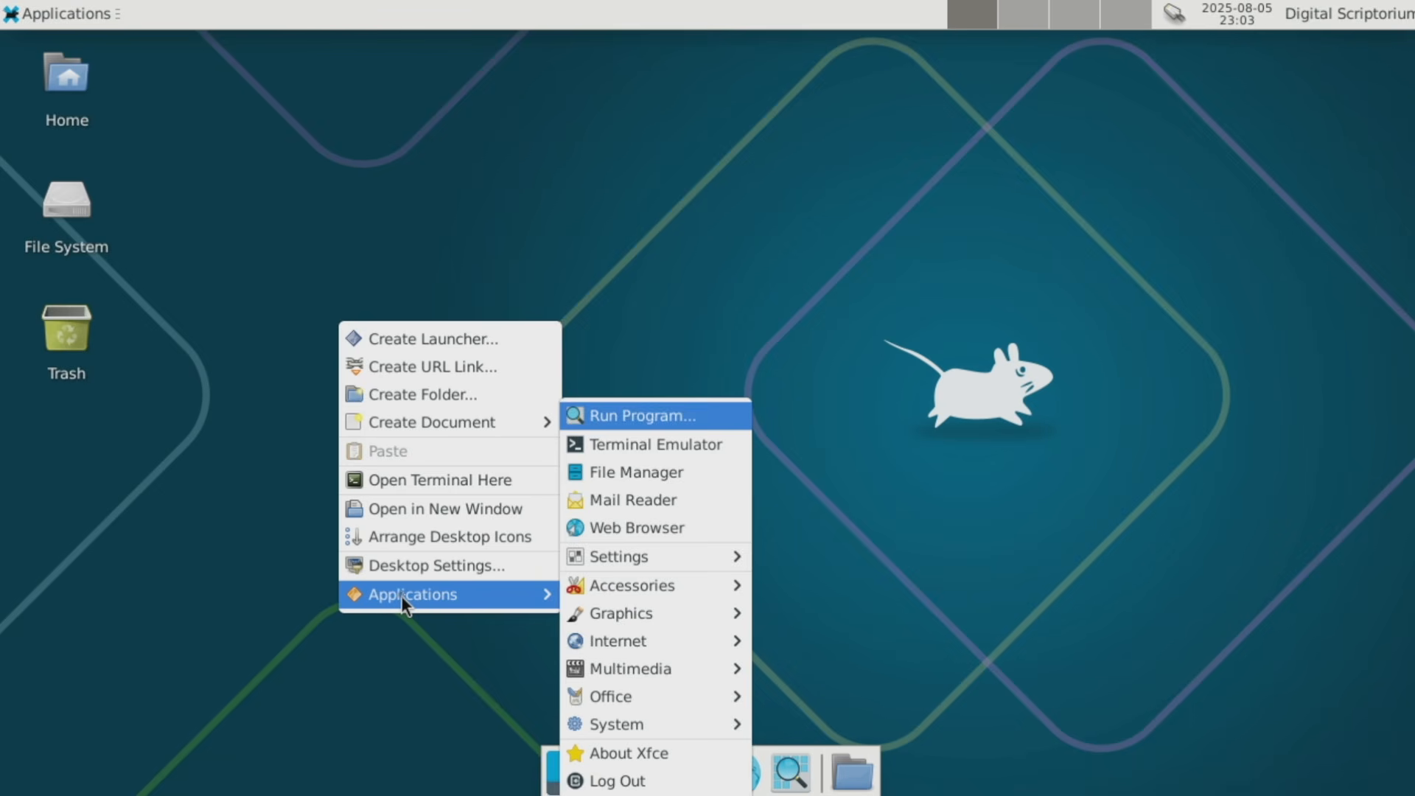
mouse_move(658, 555)
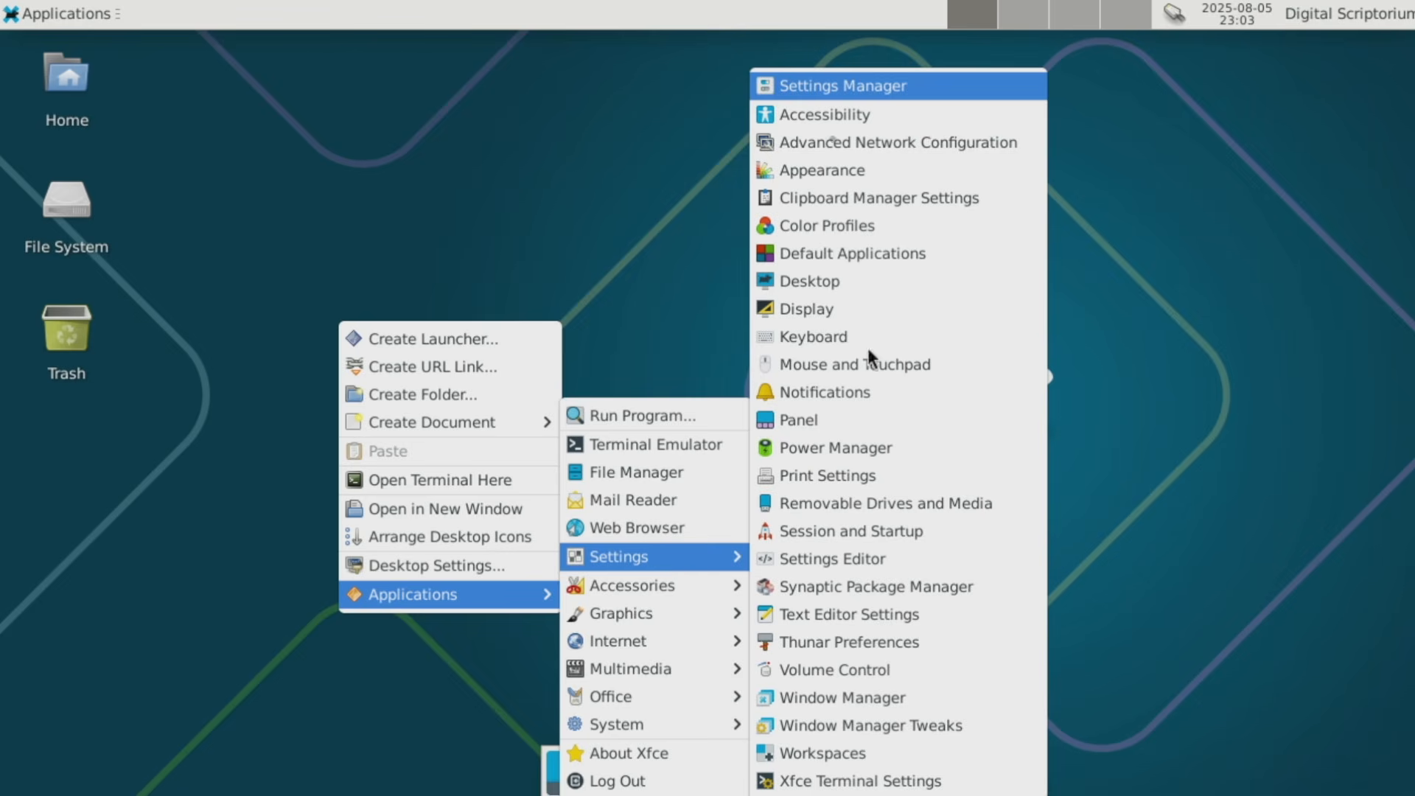
left_click(868, 86)
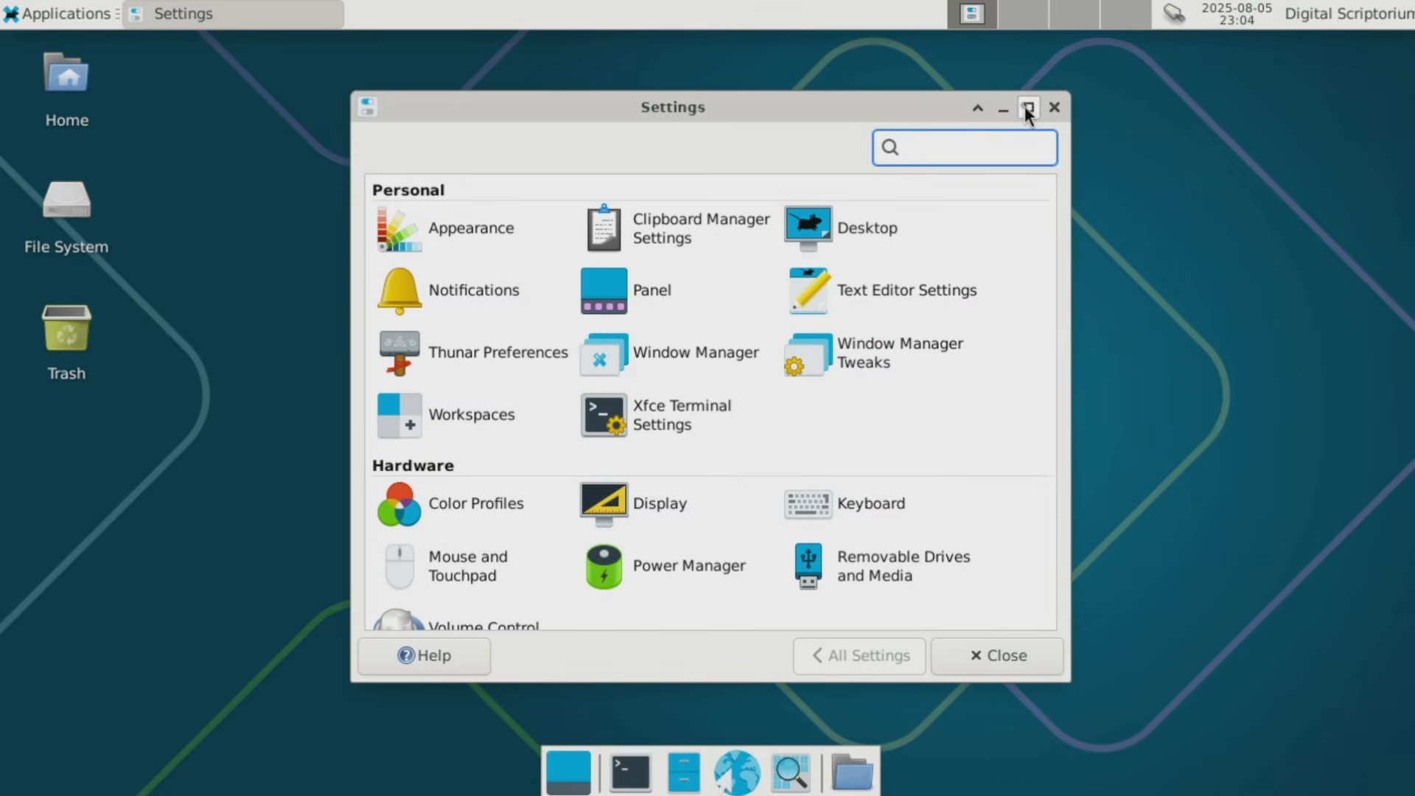
left_click(1028, 106)
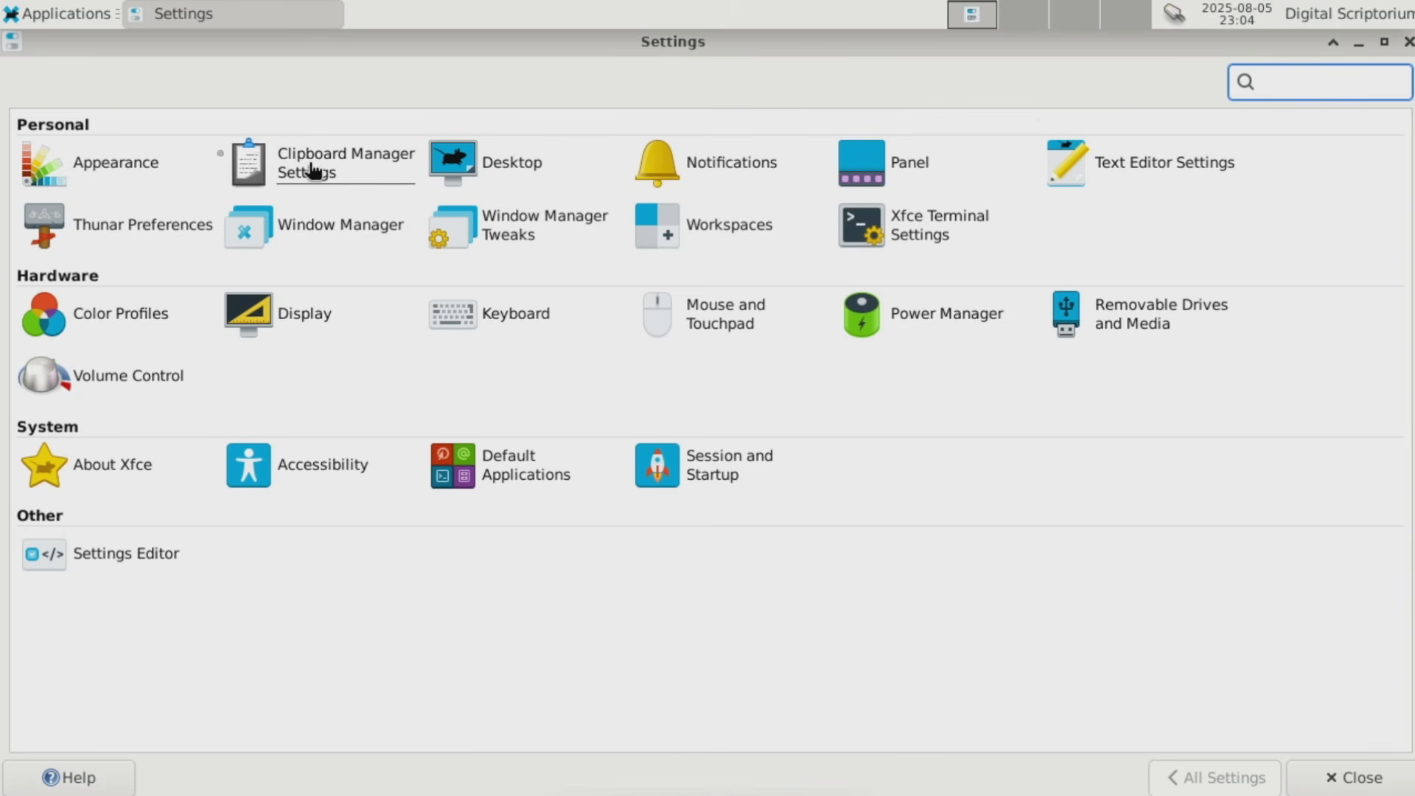
- Review the Appearance options for style, icons, fonts and general settings, and return to the settings overview
left_click(117, 167)
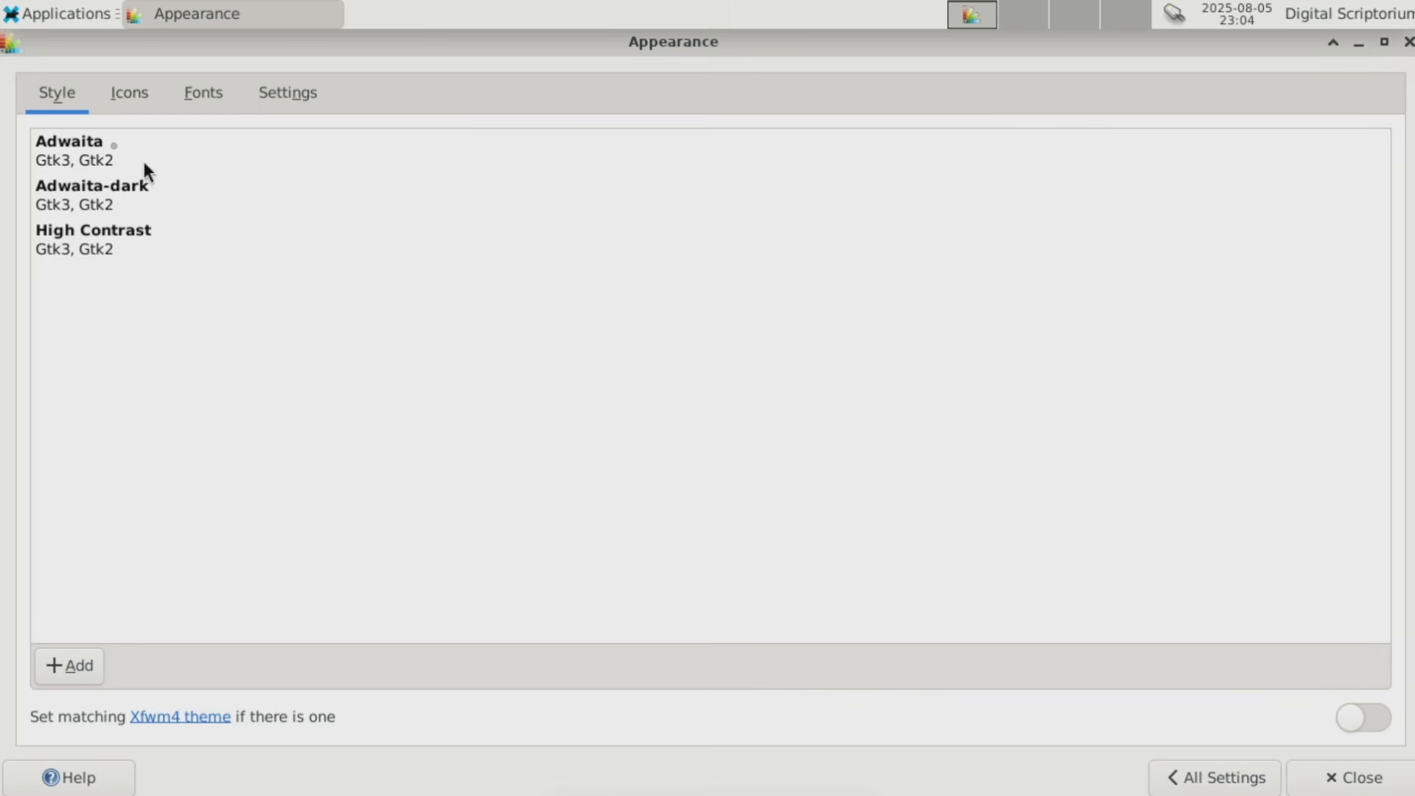
left_click(132, 103)
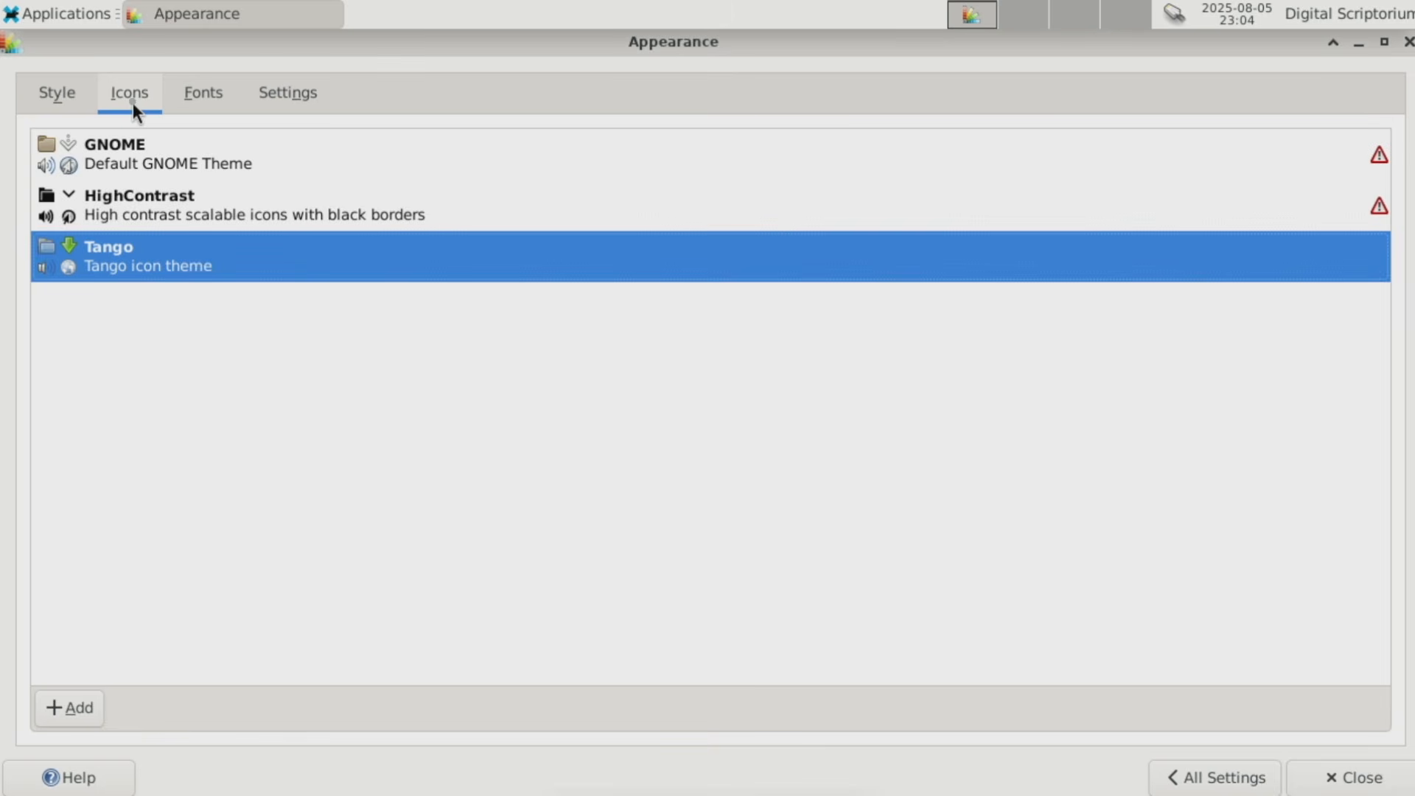
left_click(176, 96)
left_click(289, 98)
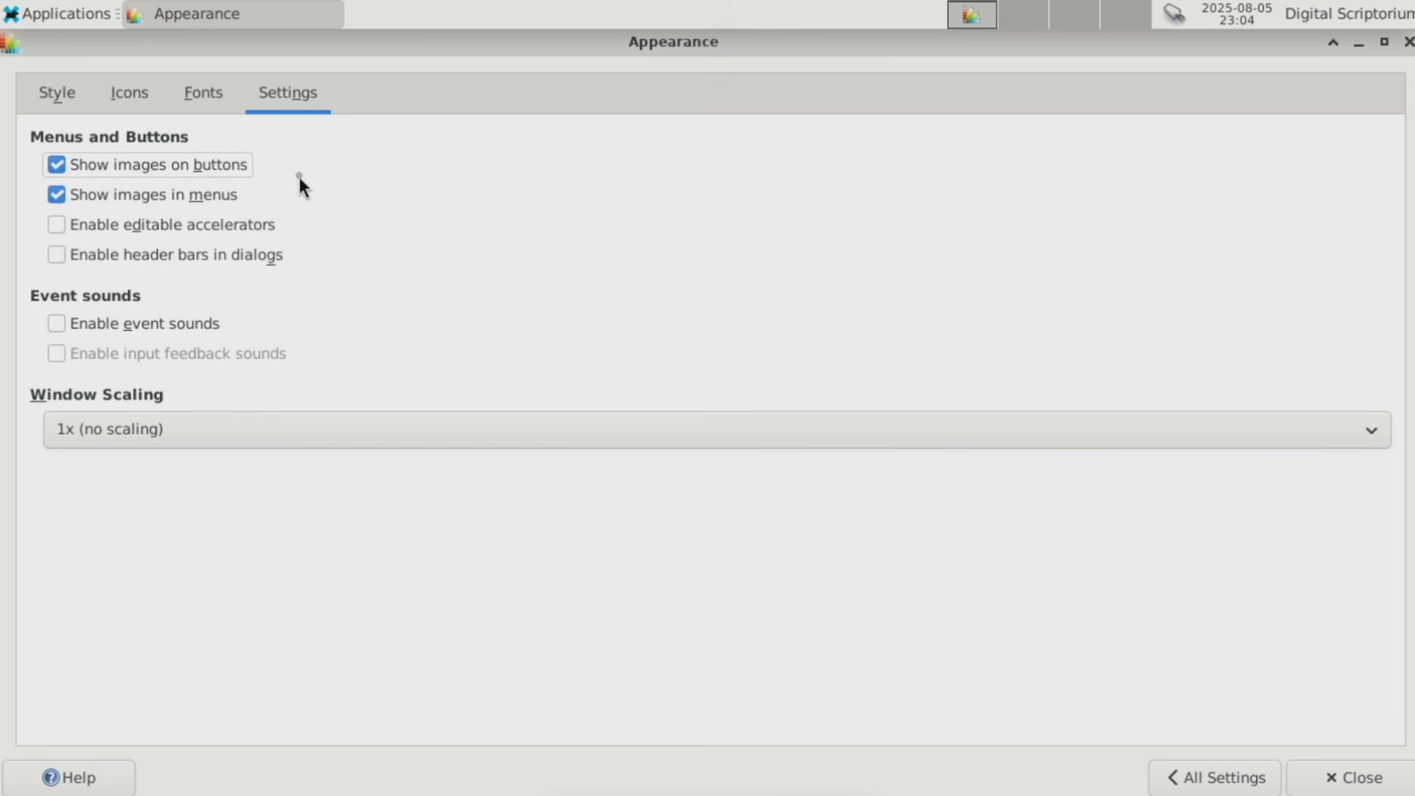
left_click(1198, 775)
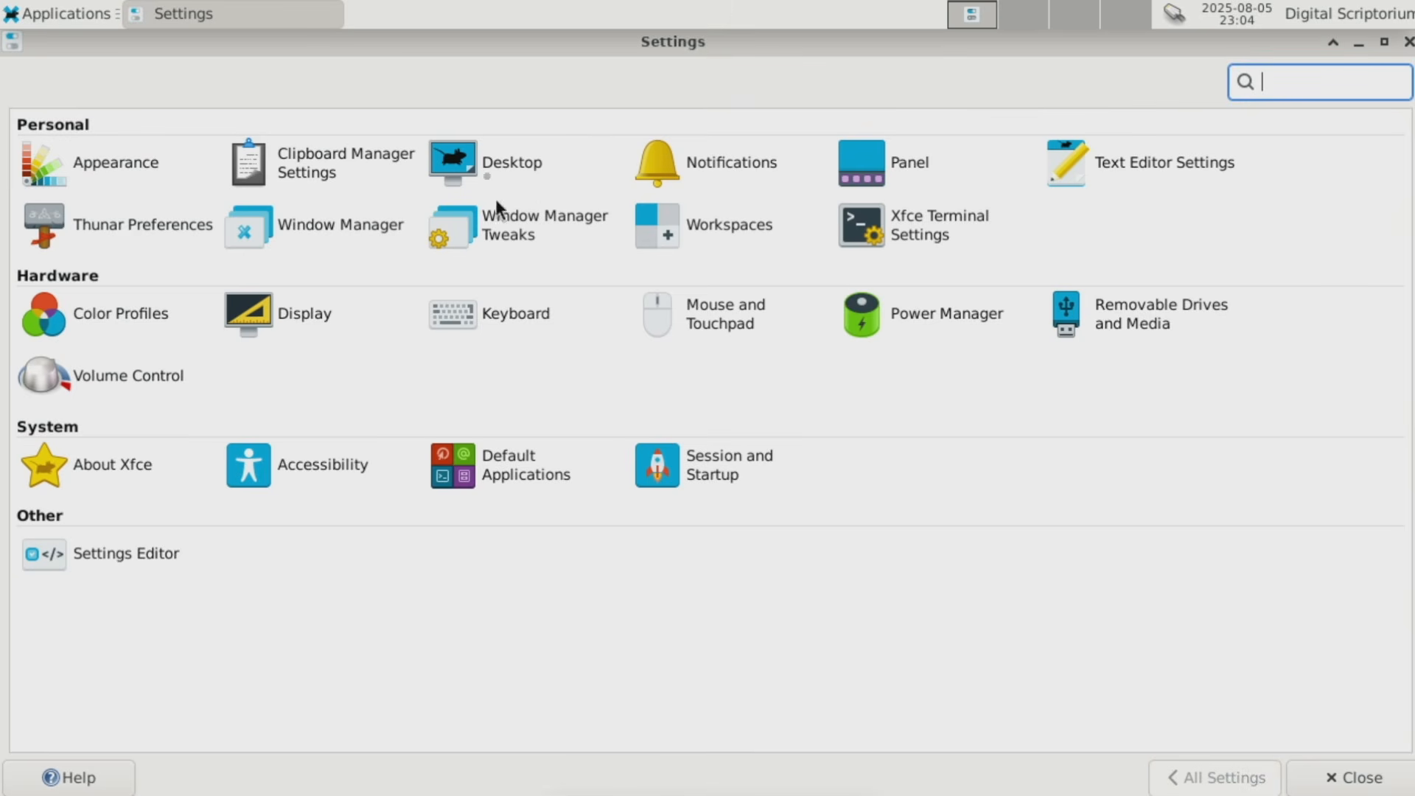
- Review the Desktop settings for background and wallpaper folder, menus, desktop icons, file/launcher icons and keyboard shortcuts, and return to the overview
left_click(487, 170)
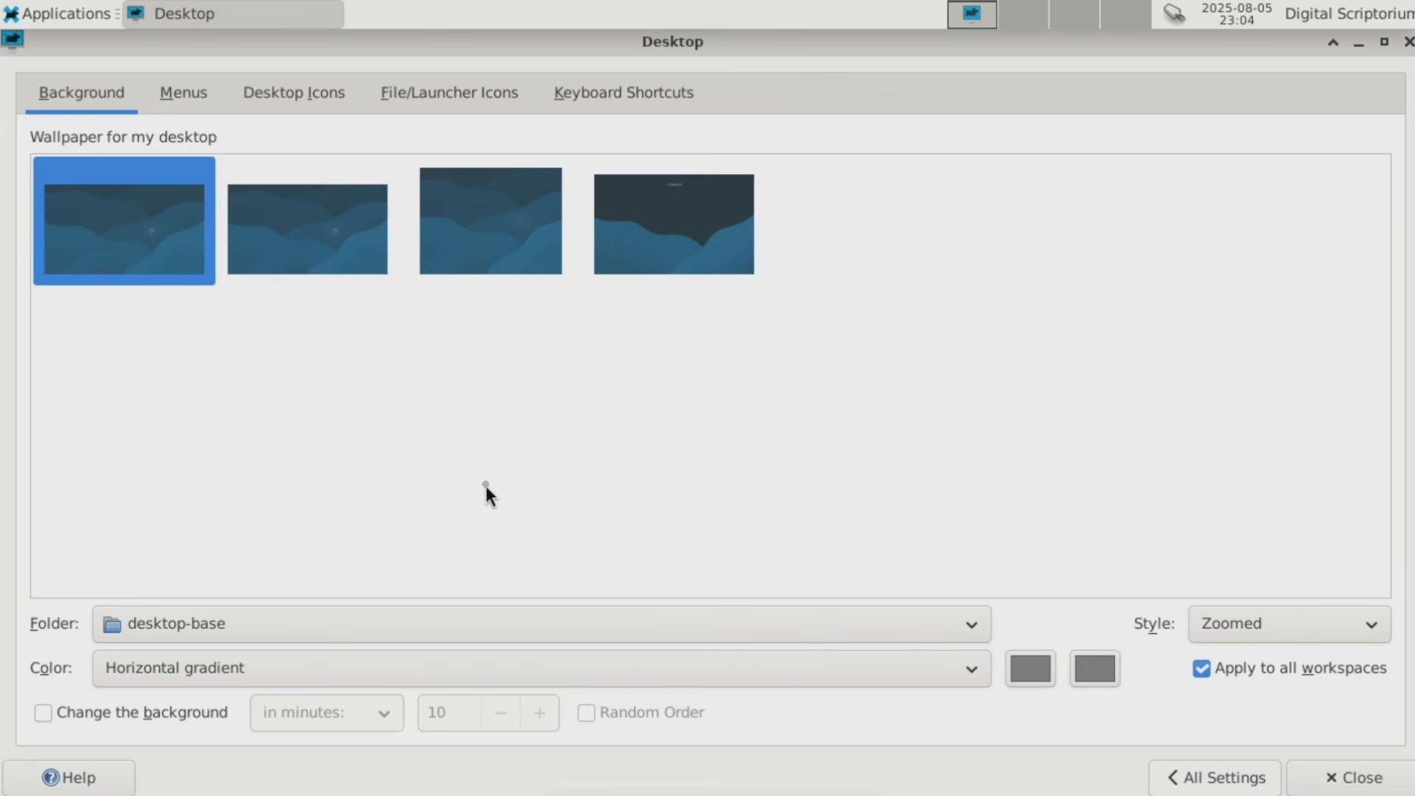
left_click(971, 625)
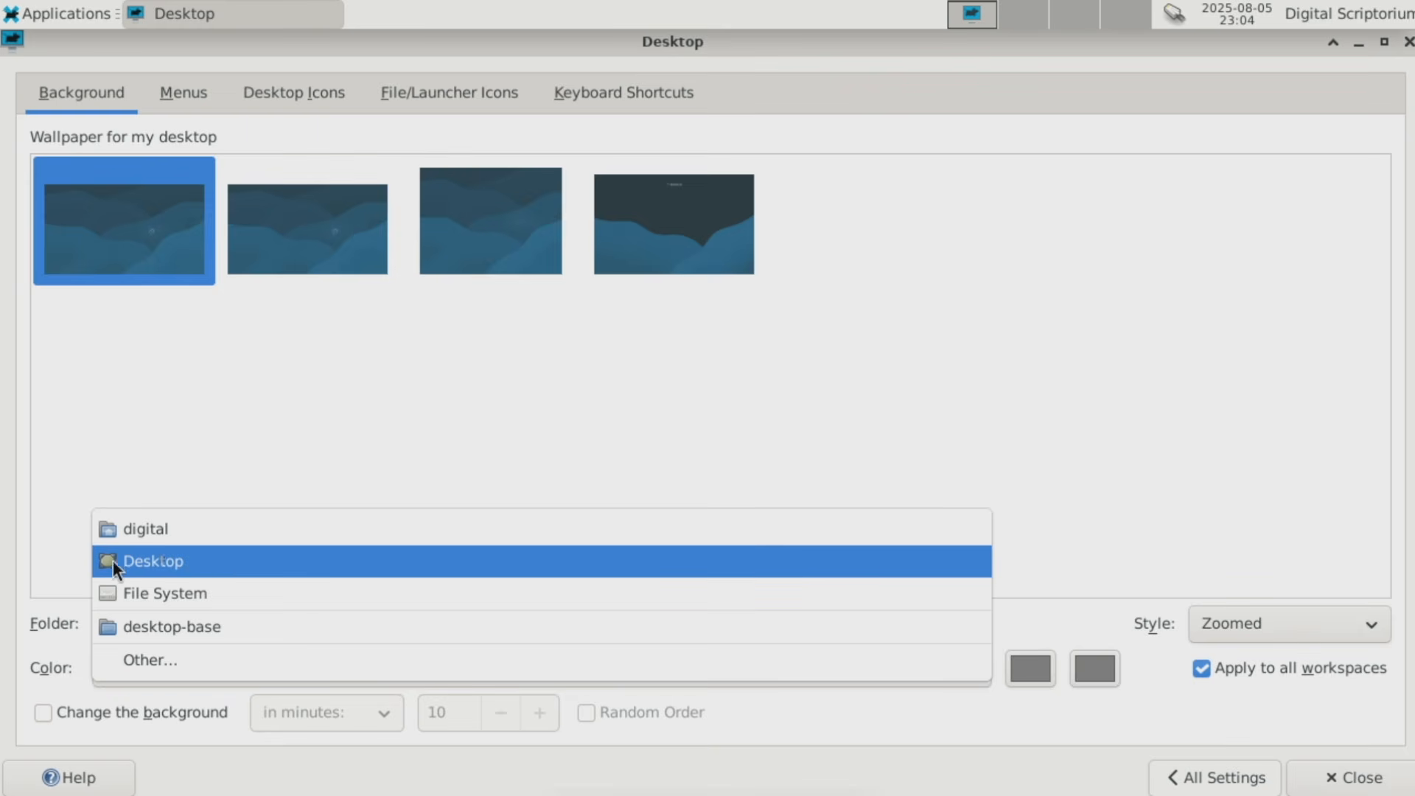
left_click(475, 399)
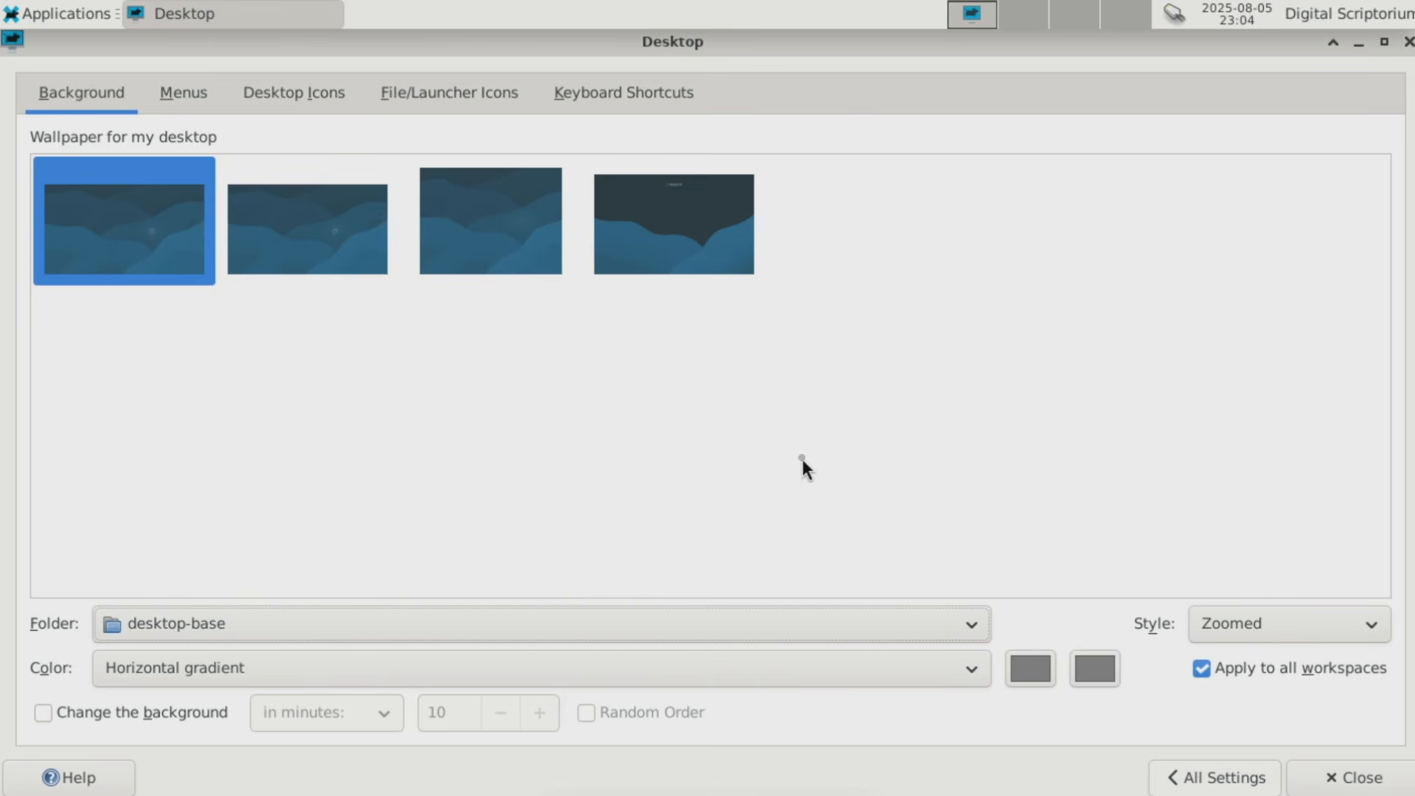
left_click(184, 94)
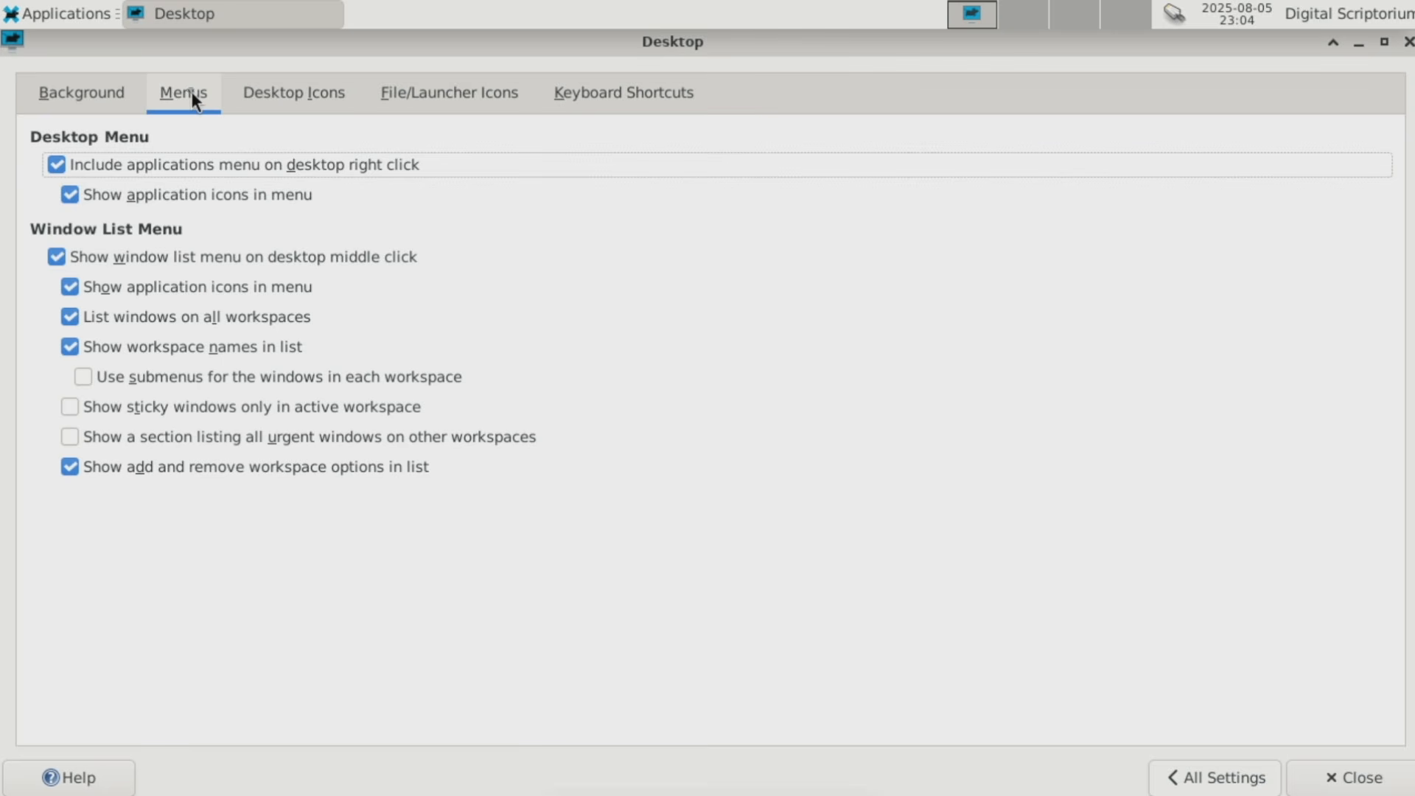
left_click(255, 96)
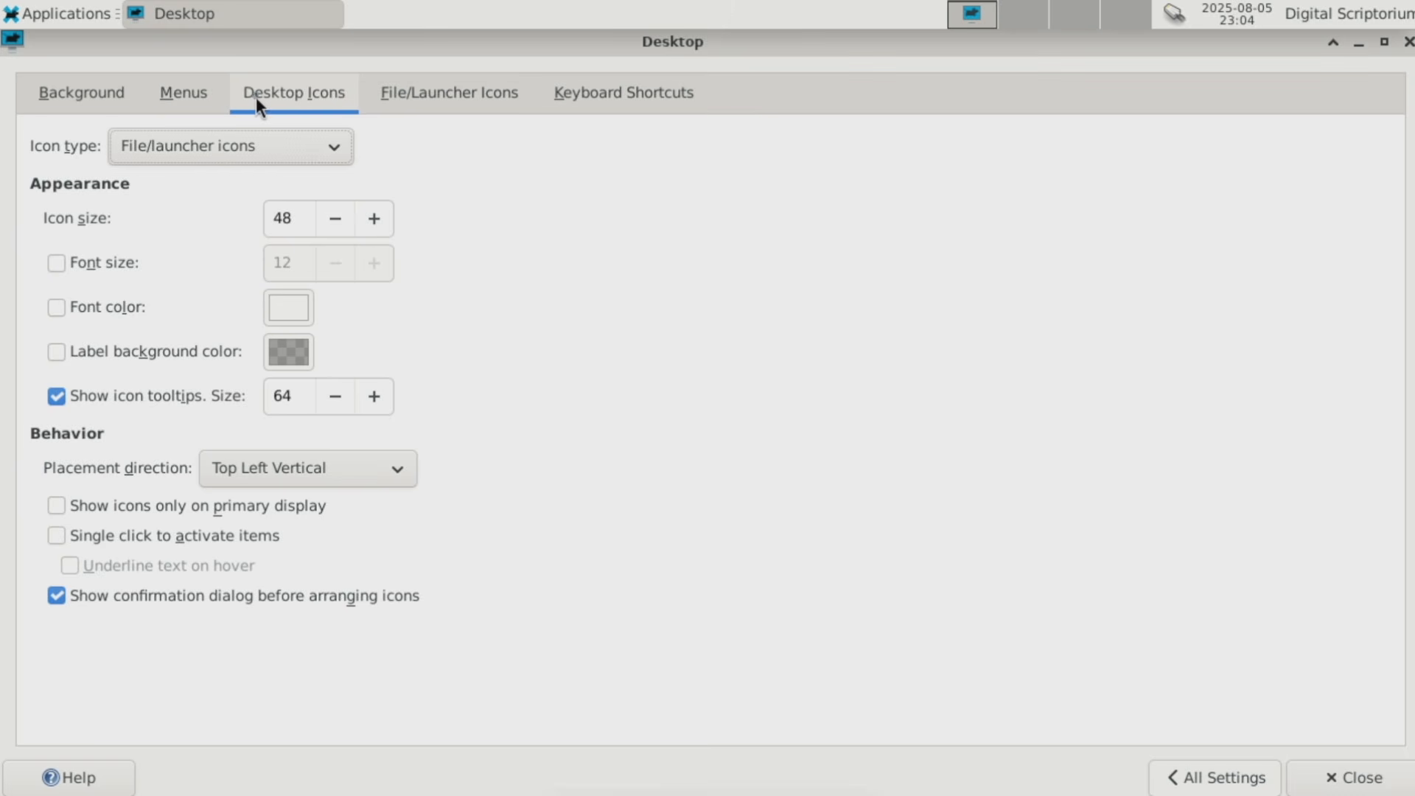
left_click(379, 103)
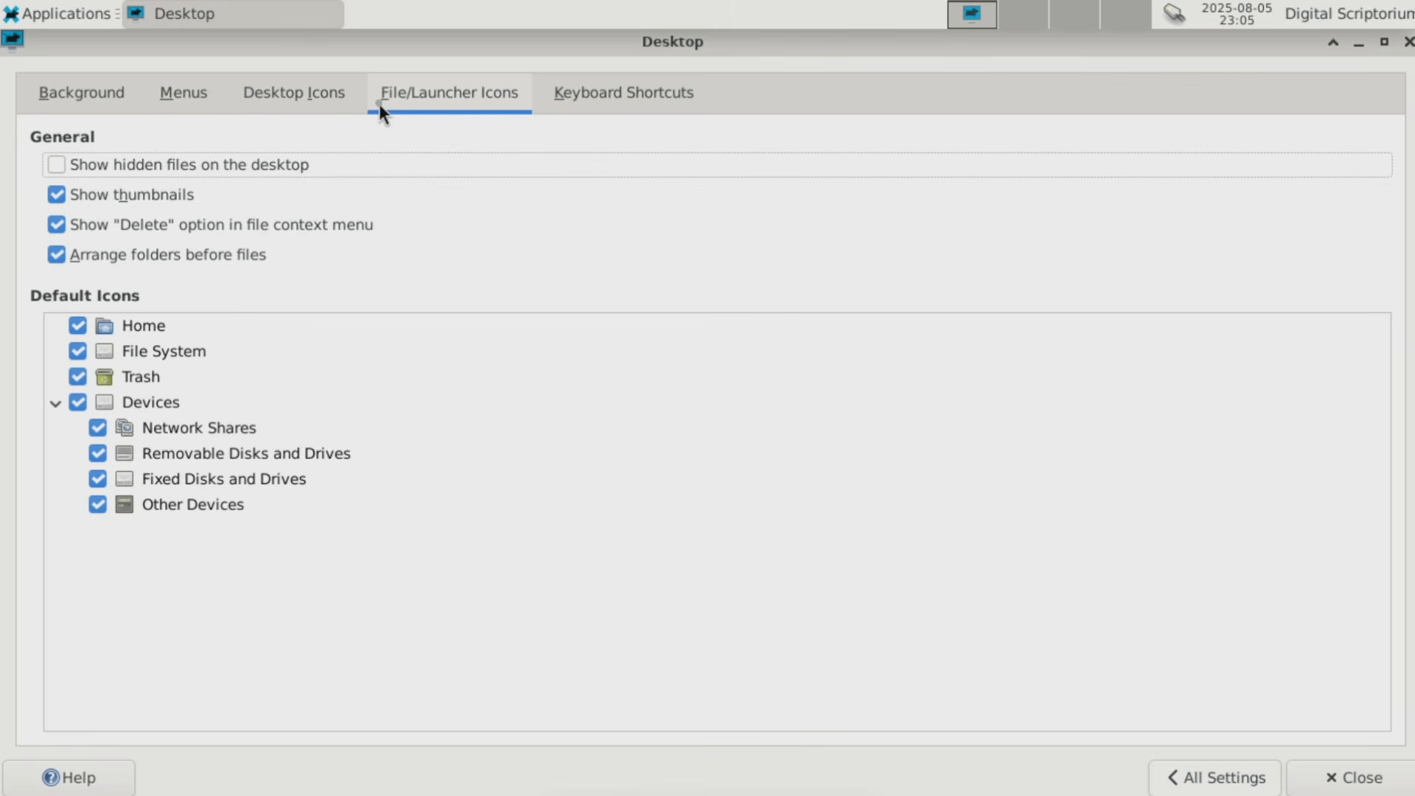
left_click(584, 104)
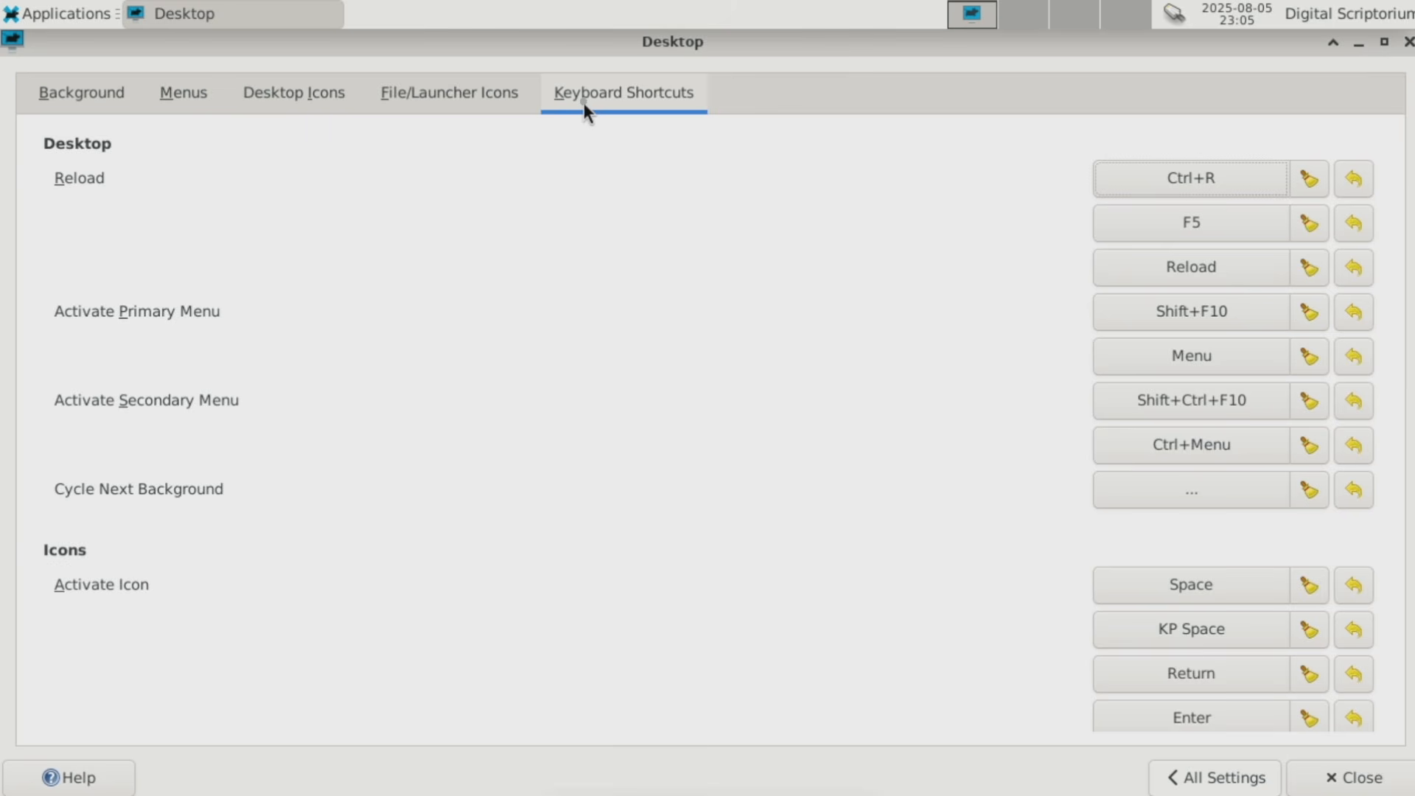
left_click(1179, 777)
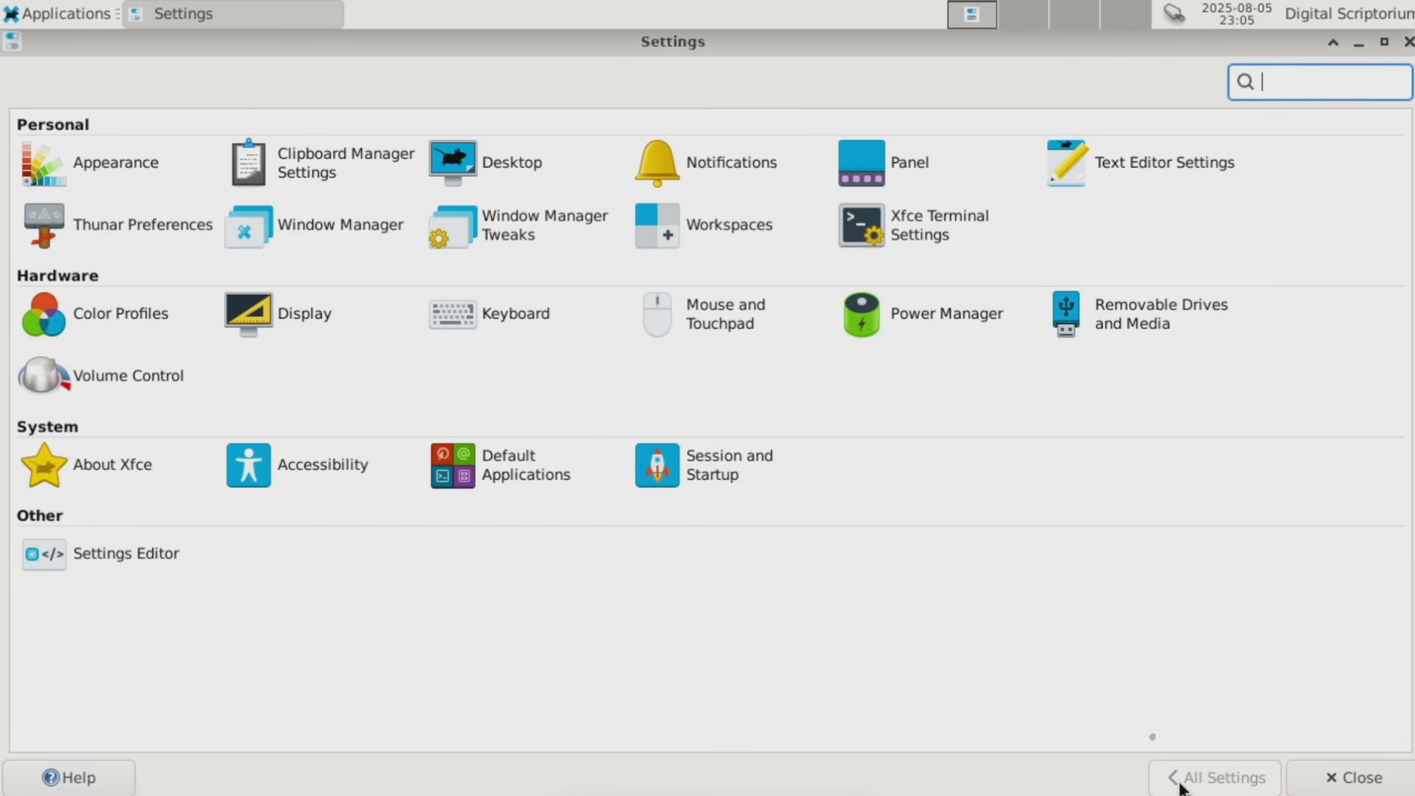
- Review the general and advanced Display settings, and return to the settings overview
left_click(306, 325)
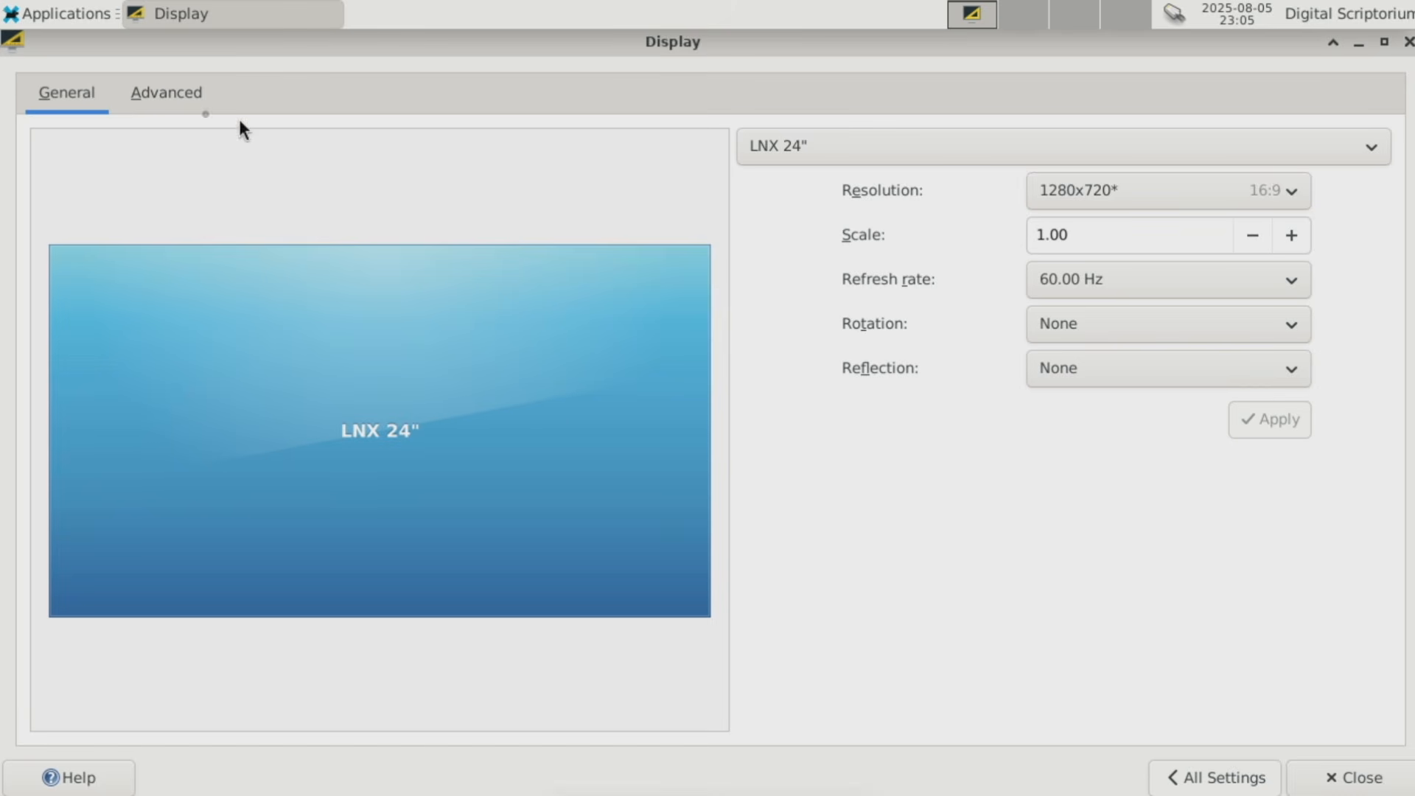
left_click(171, 99)
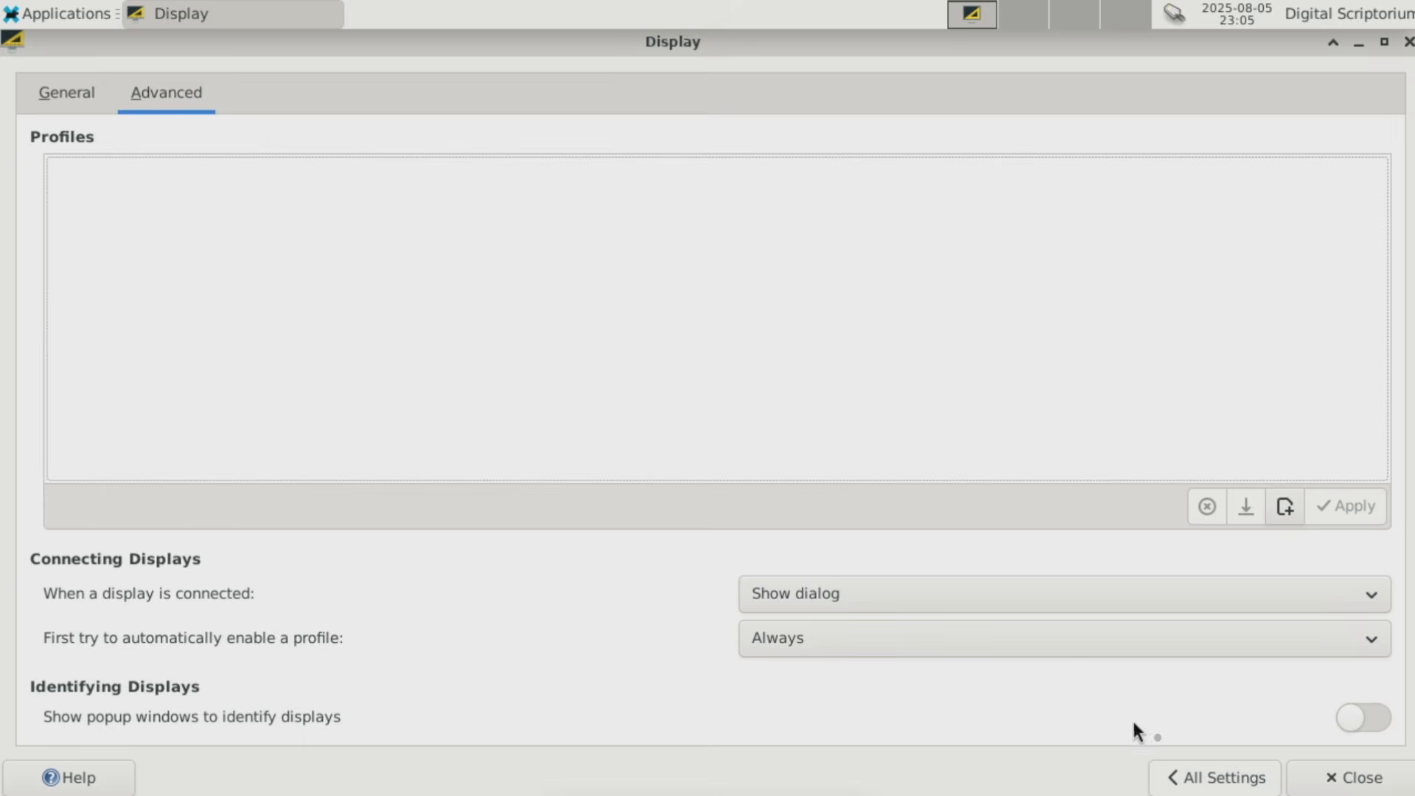
left_click(1193, 778)
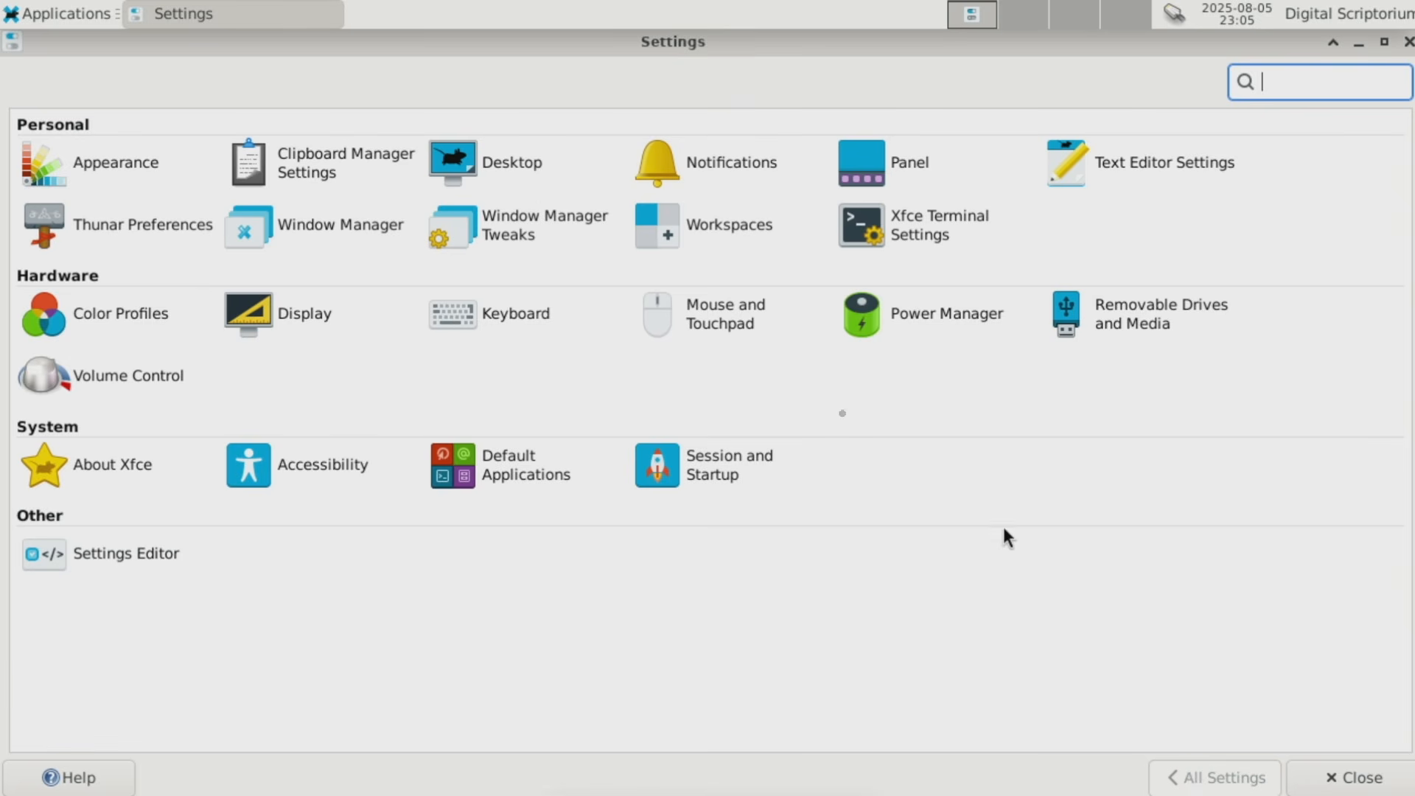
- Review the Mouse and Touchpad settings for devices, behavior and cursor theme, and return to the settings overview
left_click(706, 331)
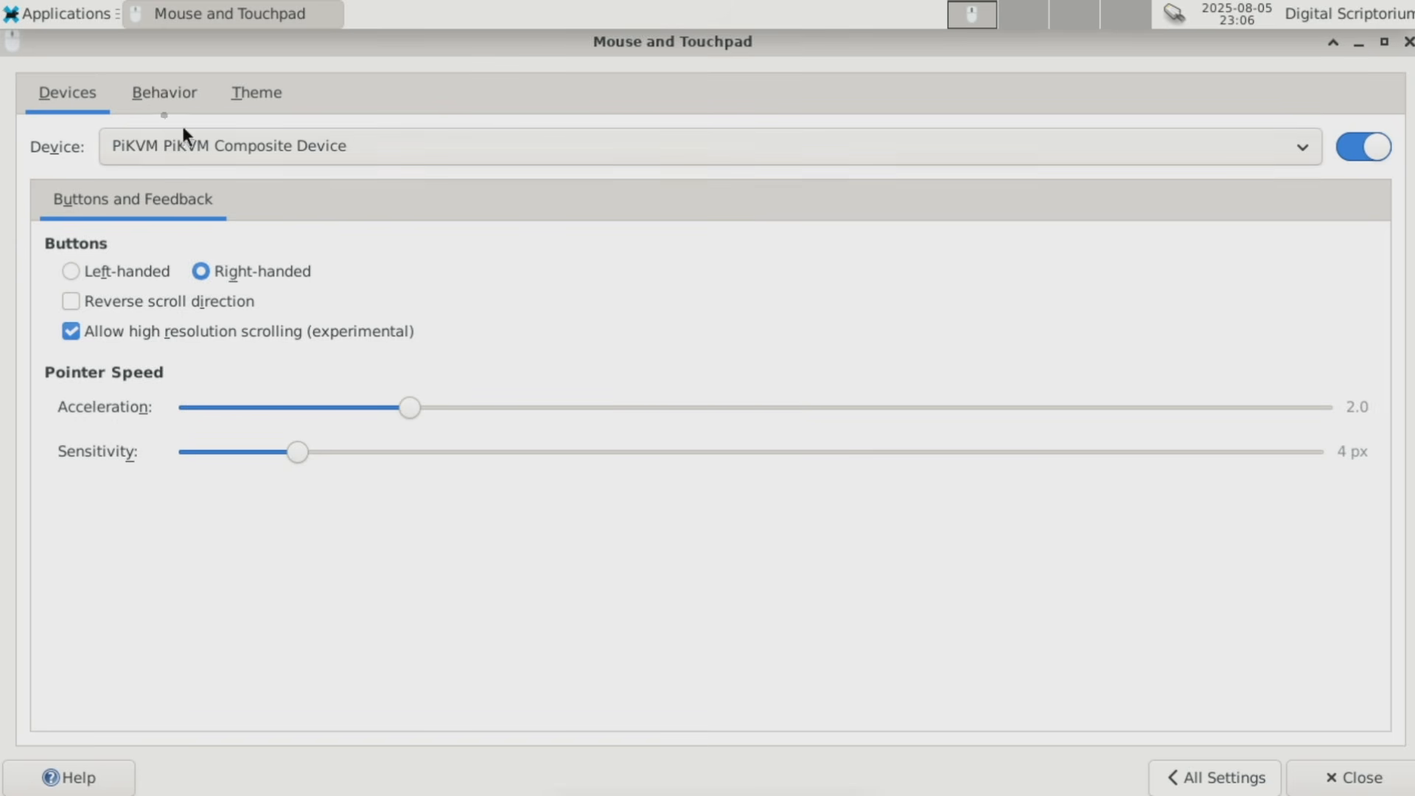
left_click(164, 97)
left_click(243, 93)
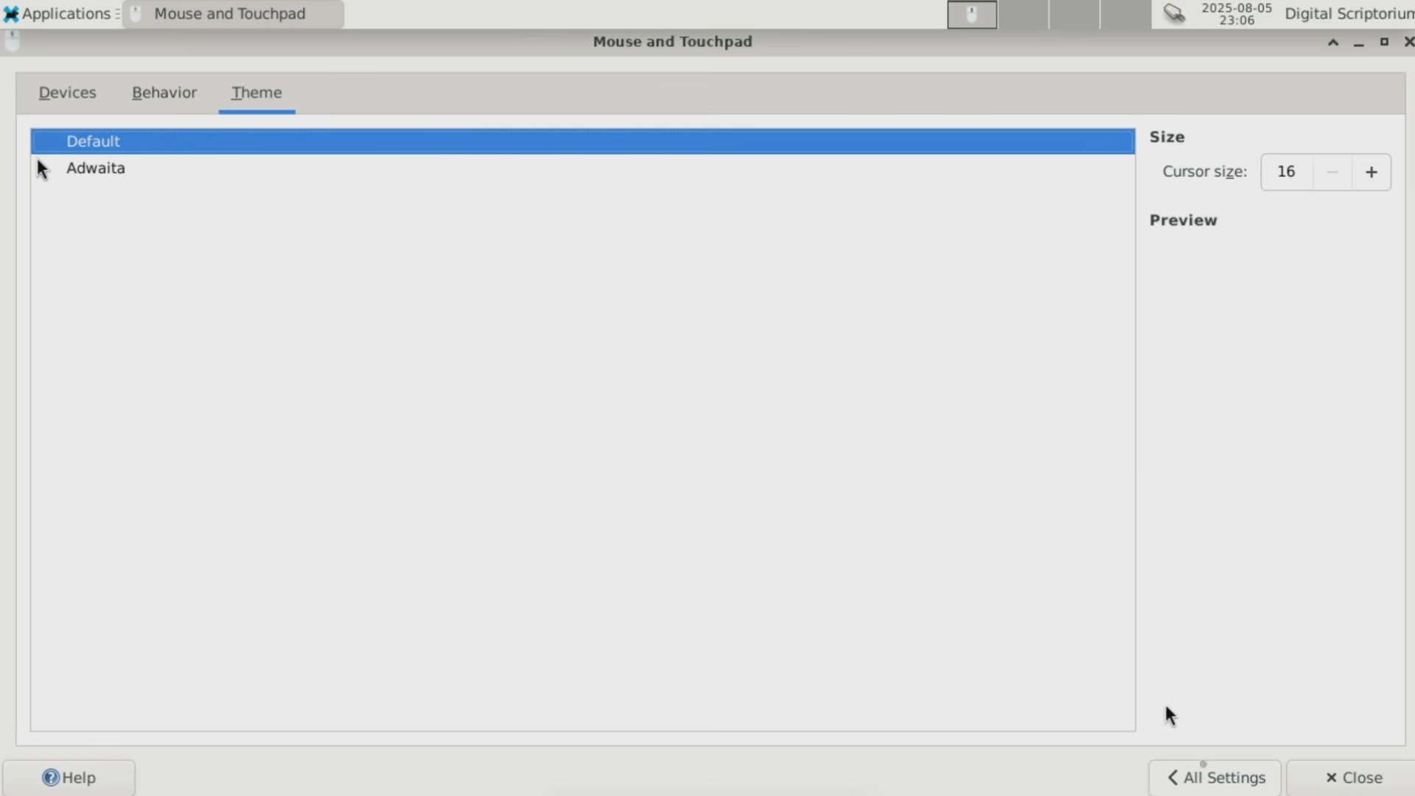
left_click(1204, 776)
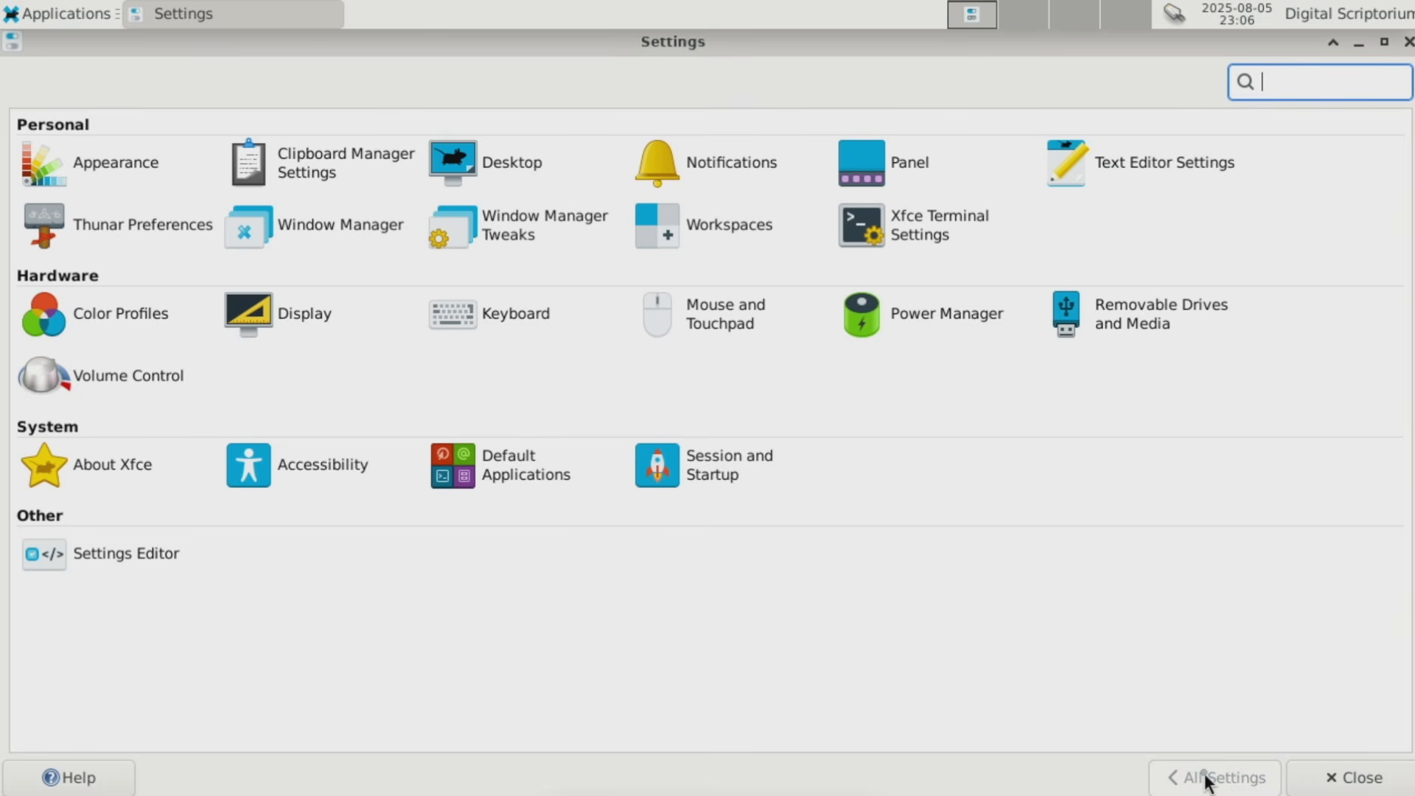
- Review the Power Manager's general, system and display settings, including the available system sleep modes, and return to the settings overview
left_click(923, 321)
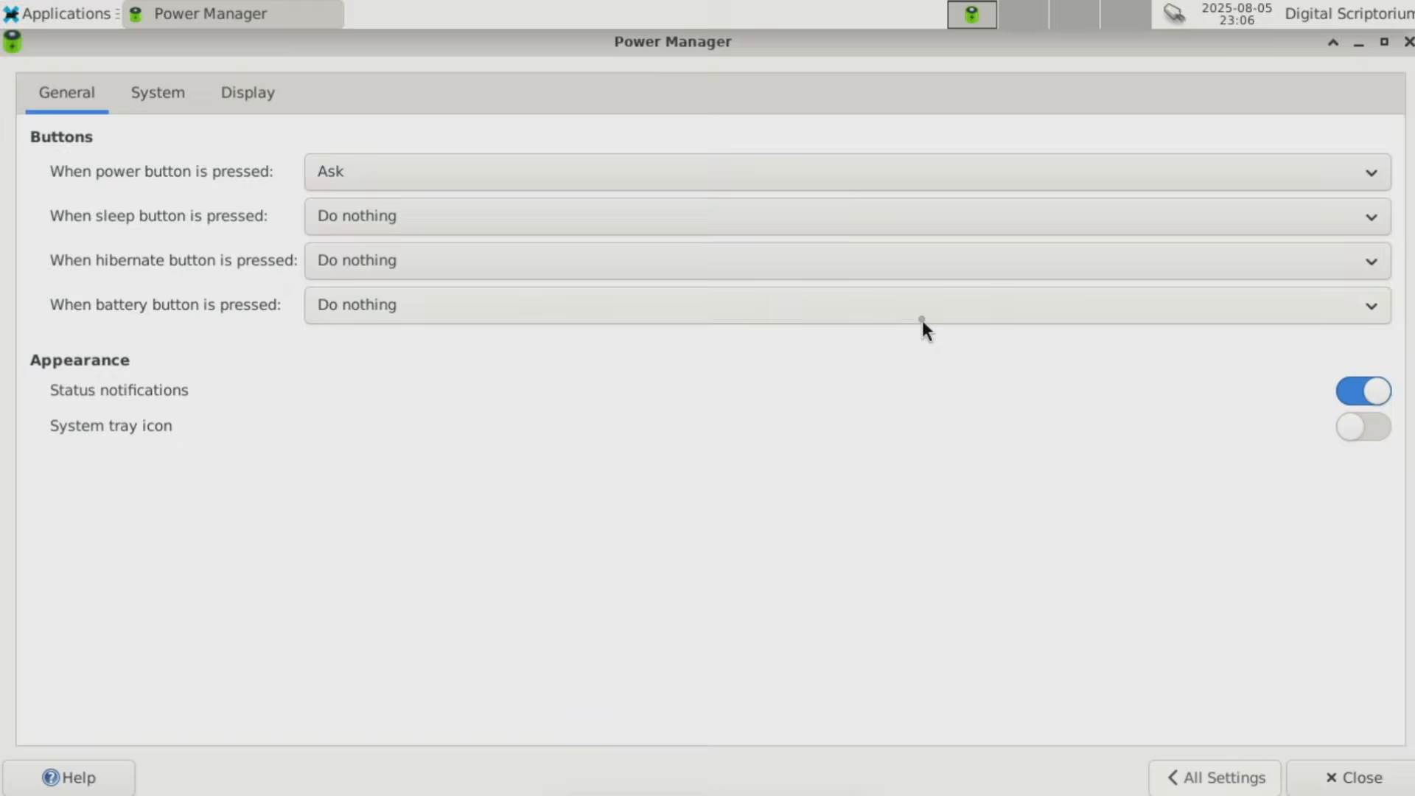
key("Tab")
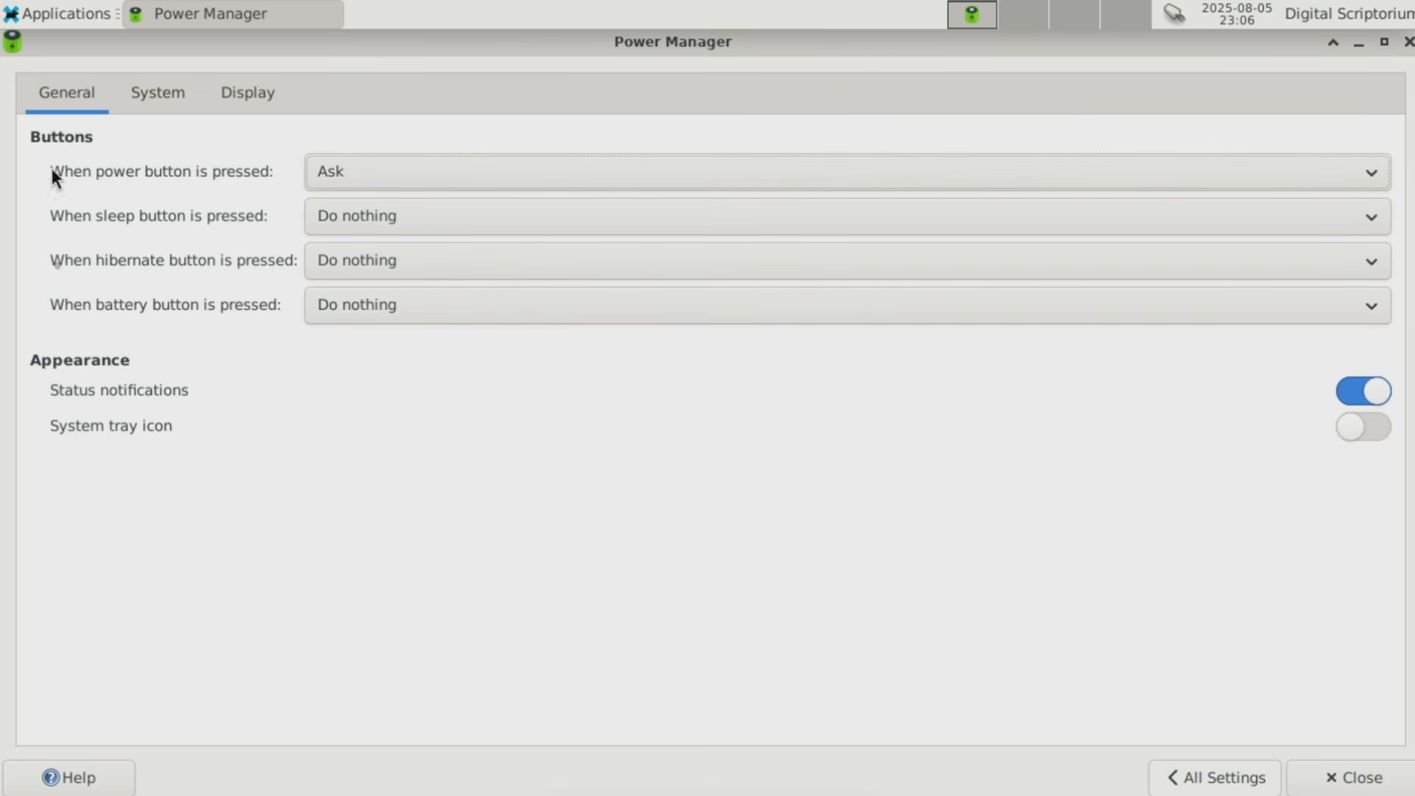
left_click(167, 100)
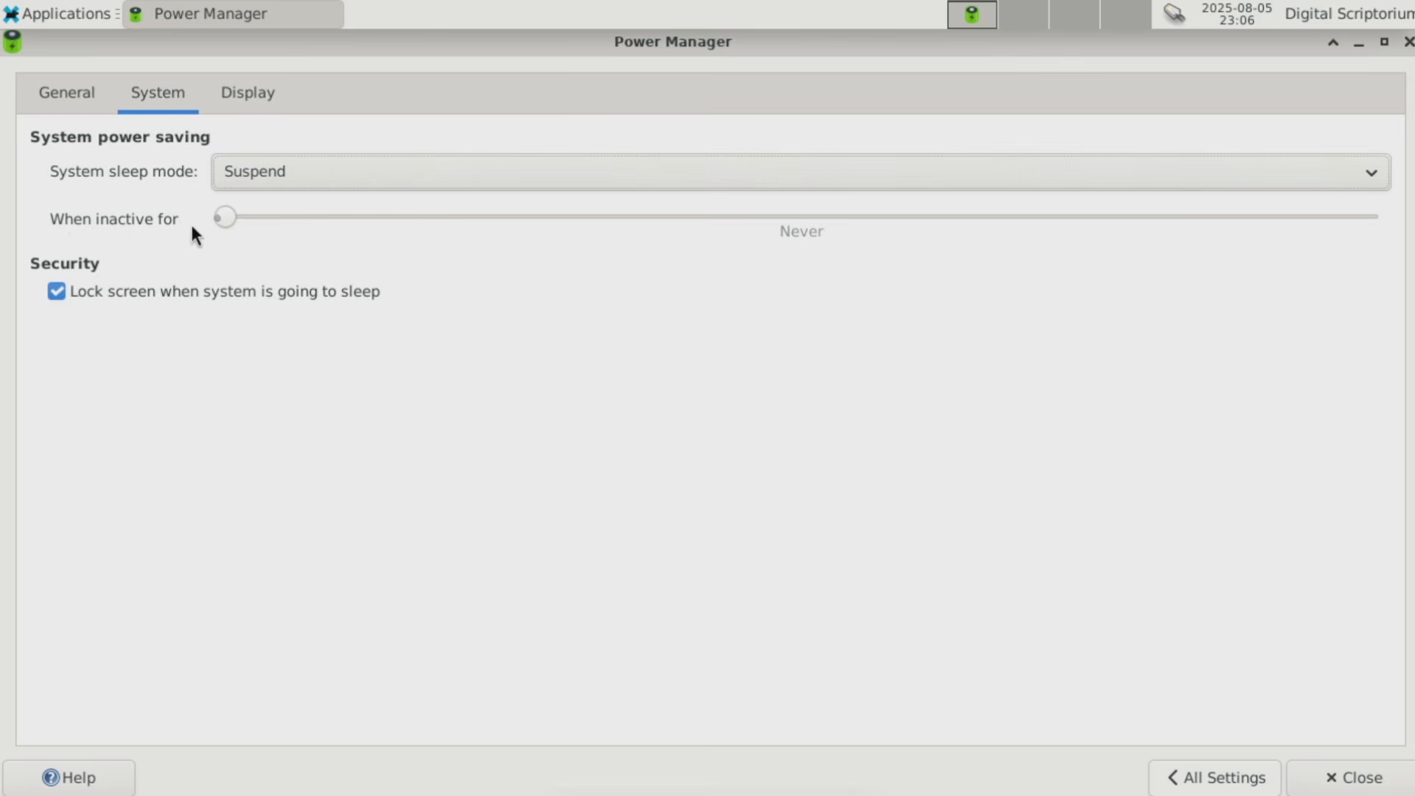
left_click(281, 176)
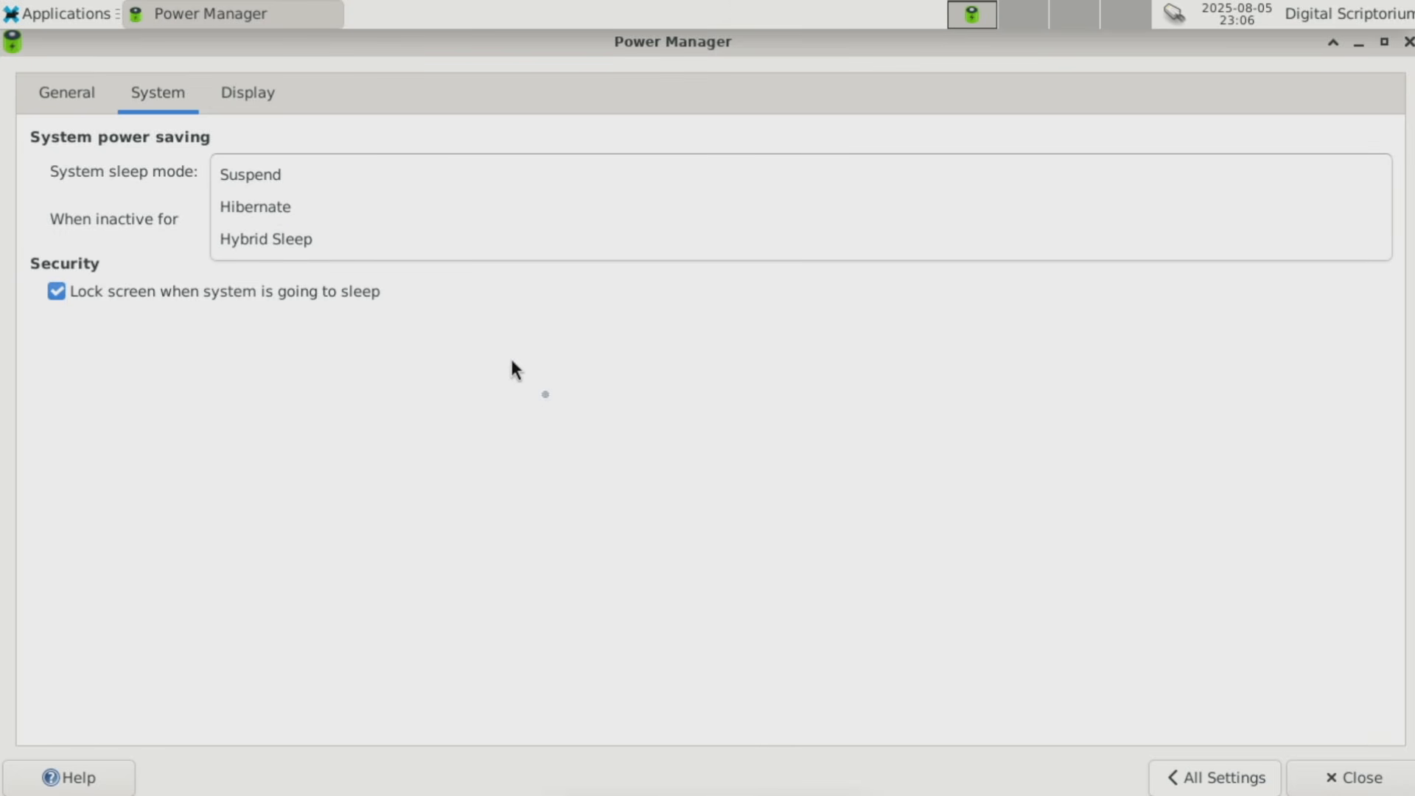
left_click(546, 402)
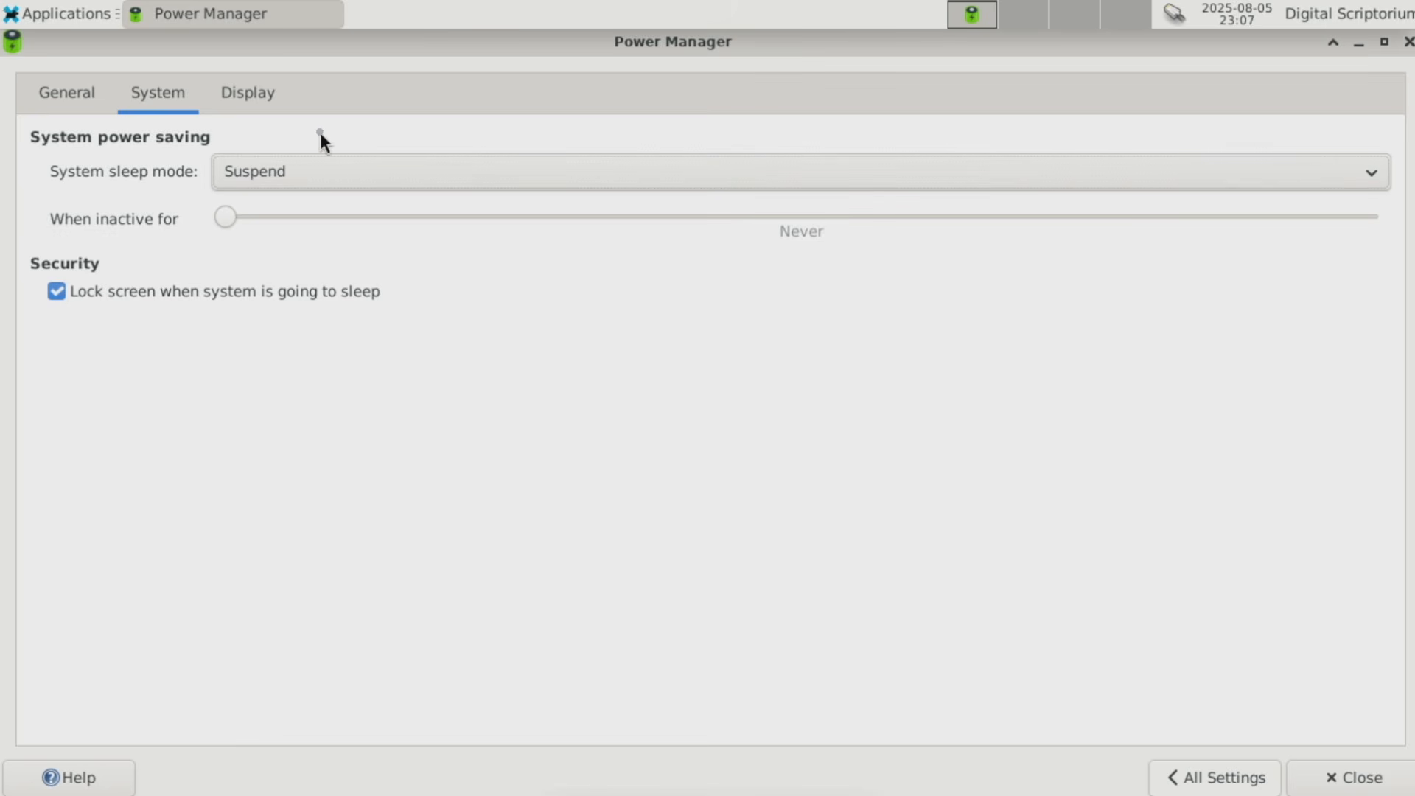
left_click(238, 99)
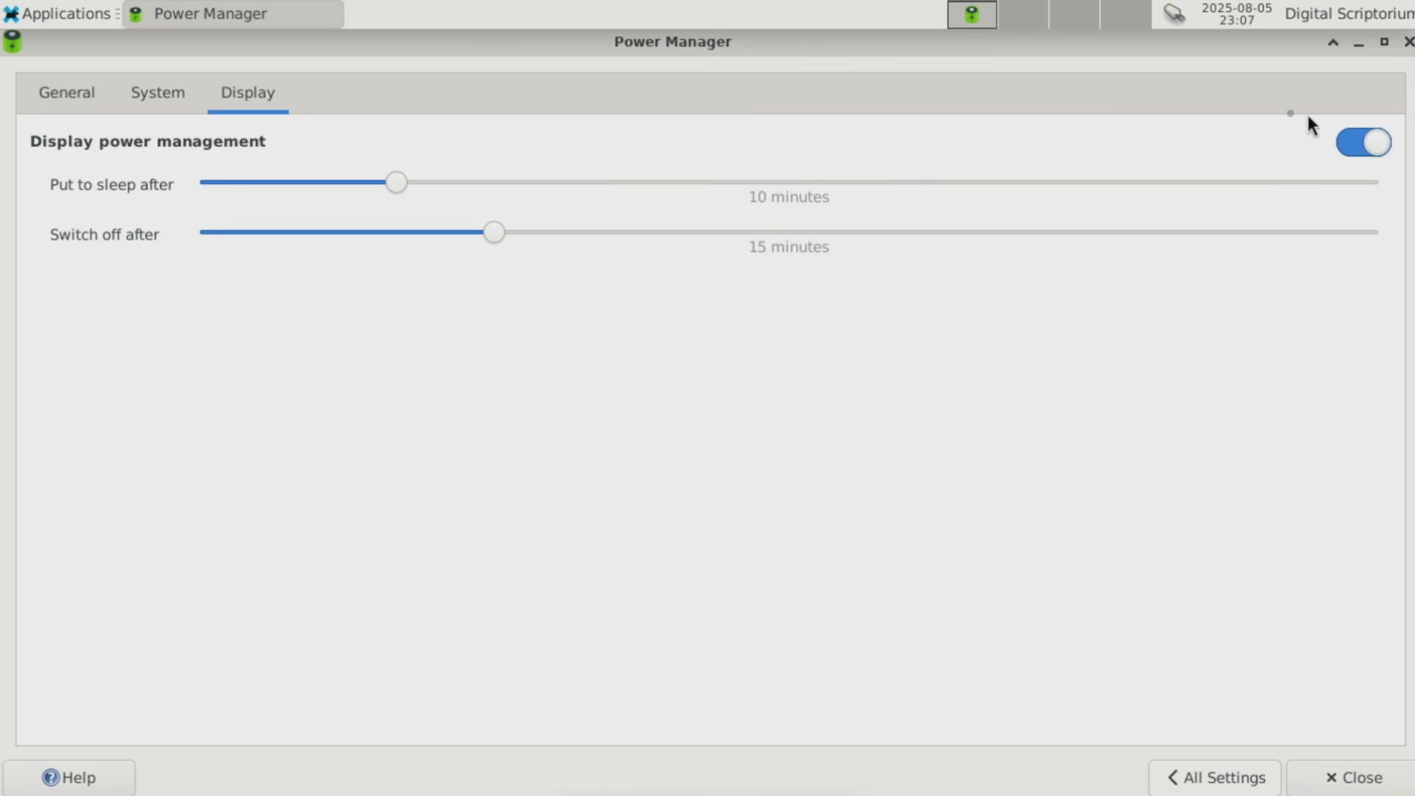
left_click(1204, 782)
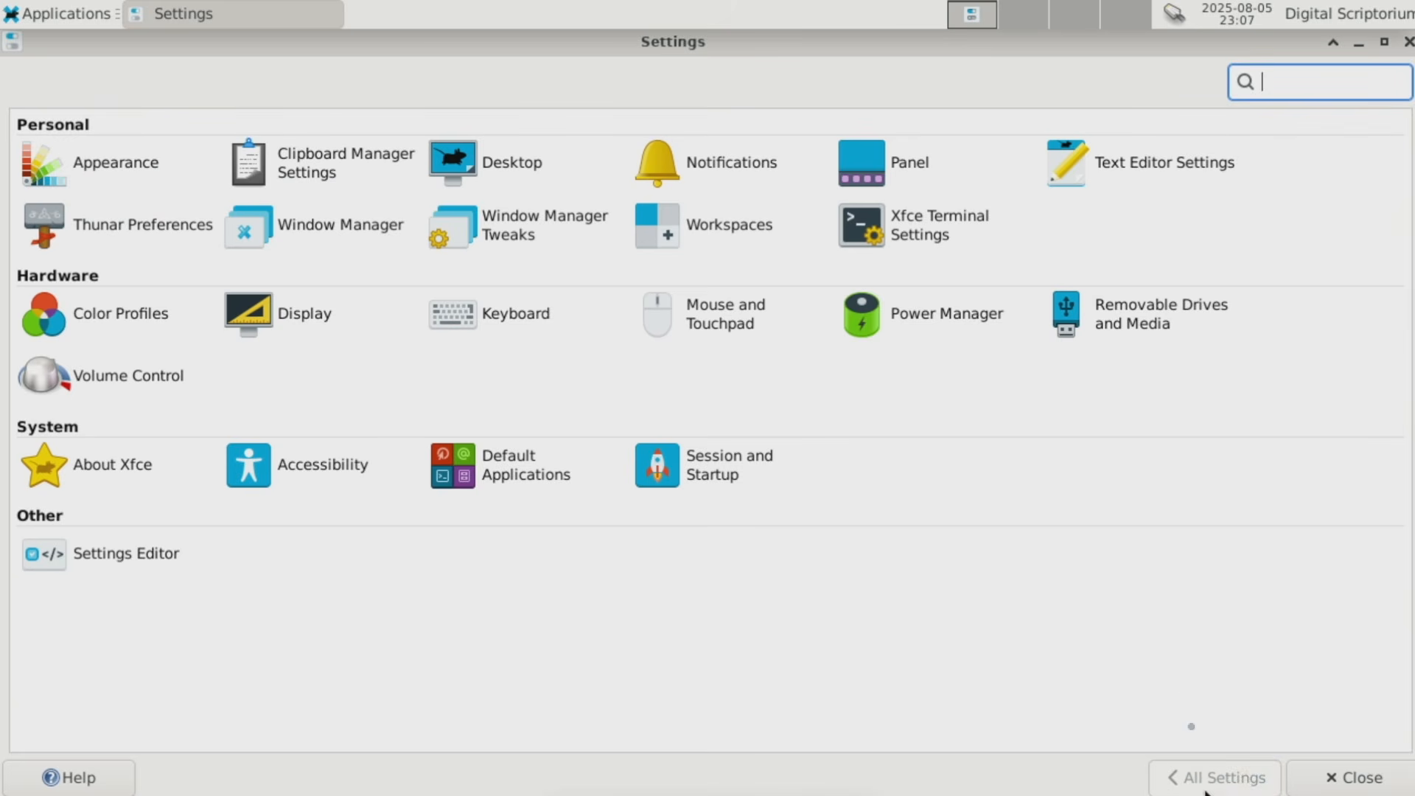